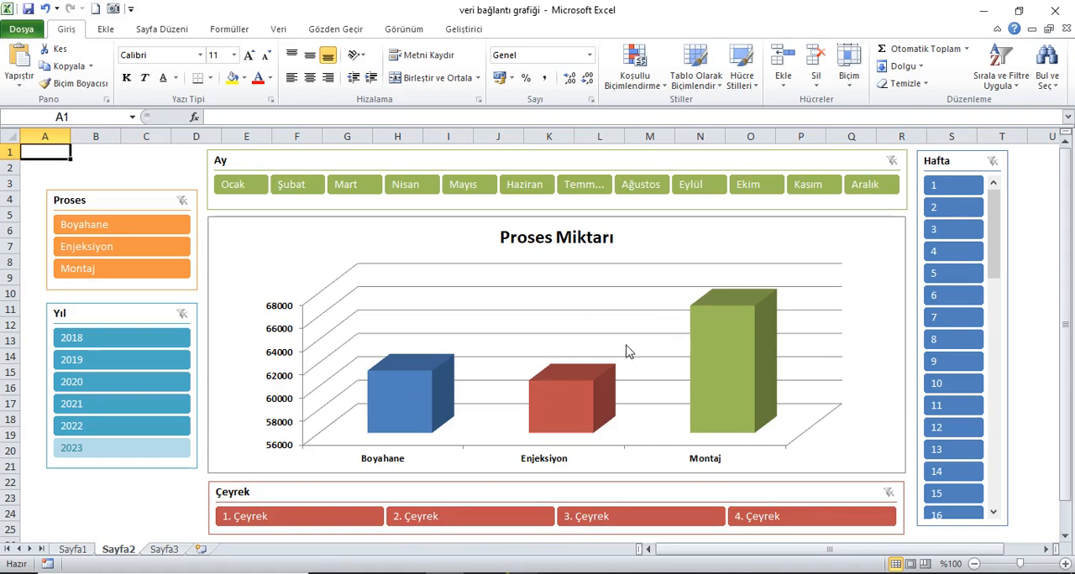
# Step: Filter the chart by each process in turn: Boyahane, Enjeksiyon, and finally Montaj
pyautogui.click(114, 229)
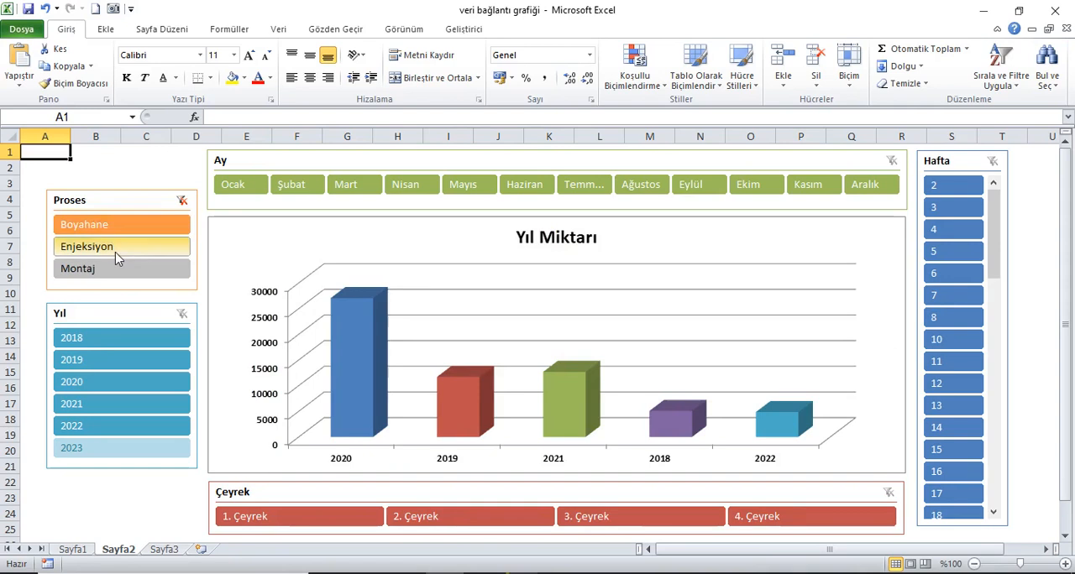
pyautogui.click(115, 250)
pyautogui.click(119, 270)
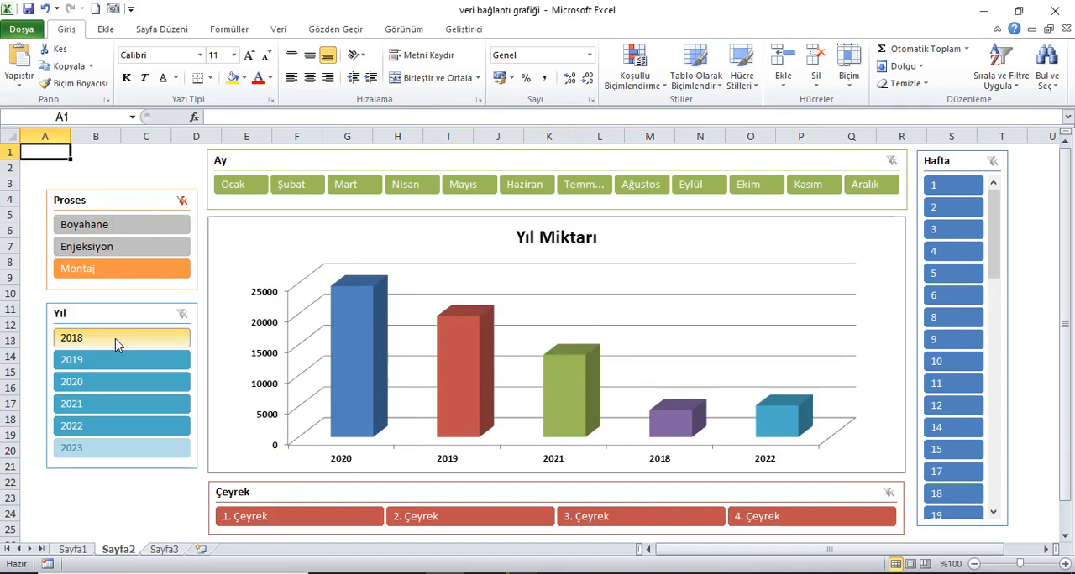
# Step: Filter the Montaj chart by year, going through 2020 and 2021 and ending on 2019
pyautogui.click(108, 383)
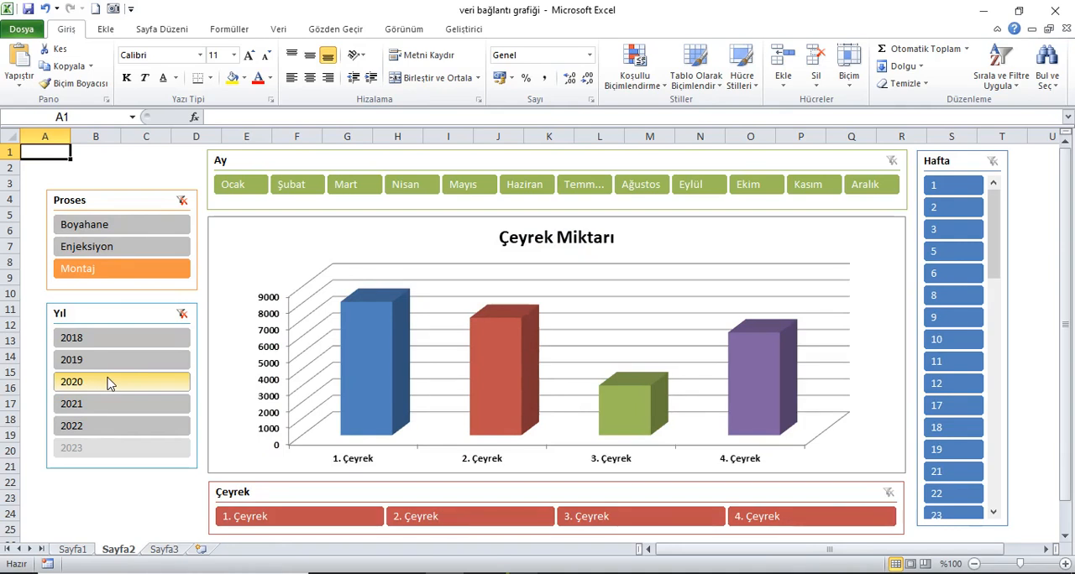
pyautogui.click(109, 383)
pyautogui.click(112, 407)
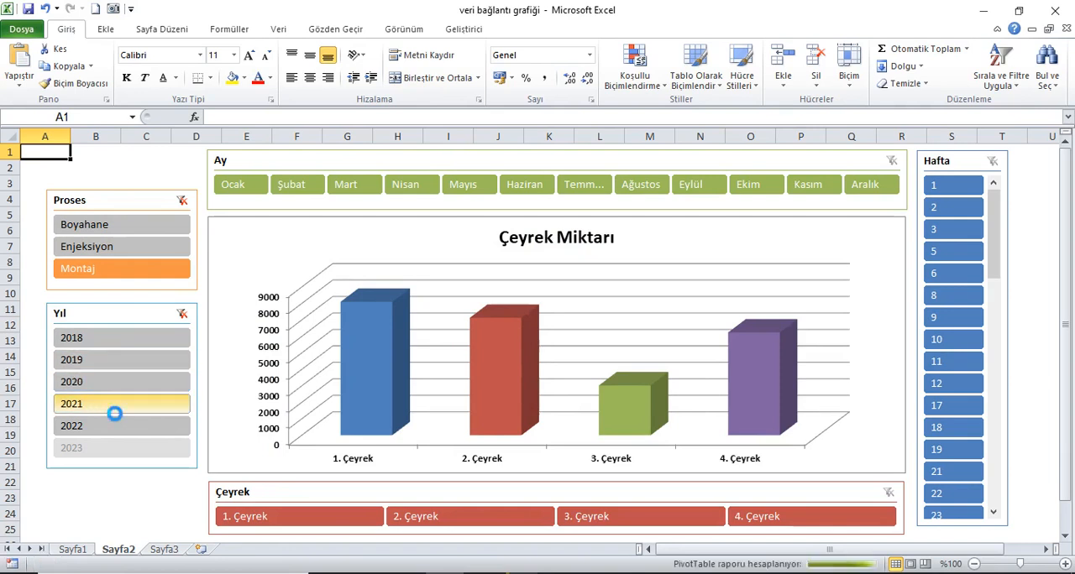
pyautogui.click(105, 363)
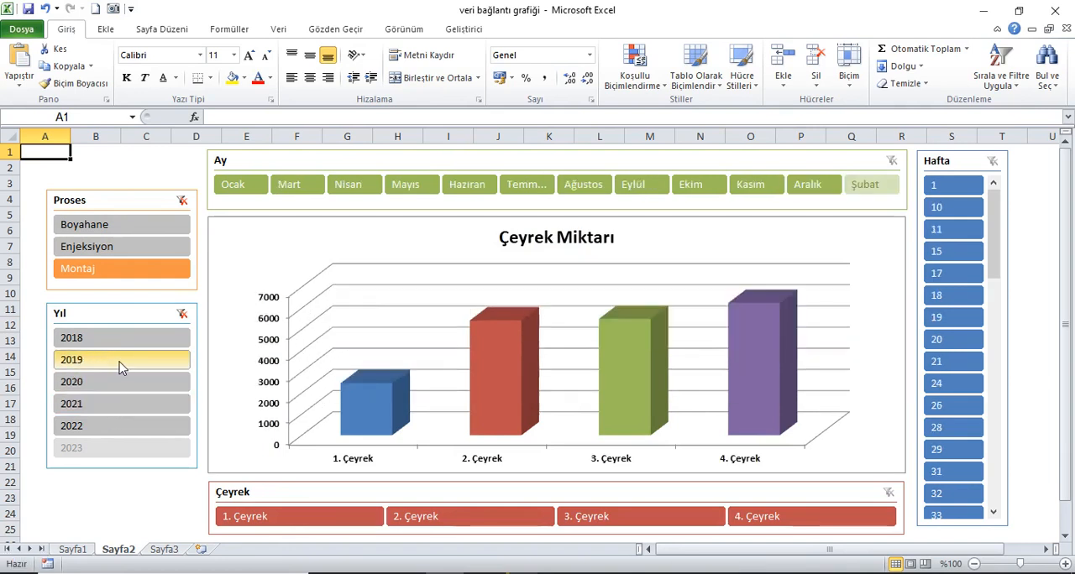
# Step: Filter the 2019 chart by quarter, going from 1. Çeyrek through 4. Çeyrek and back to 1. Çeyrek, ending on 2. Çeyrek
pyautogui.click(294, 523)
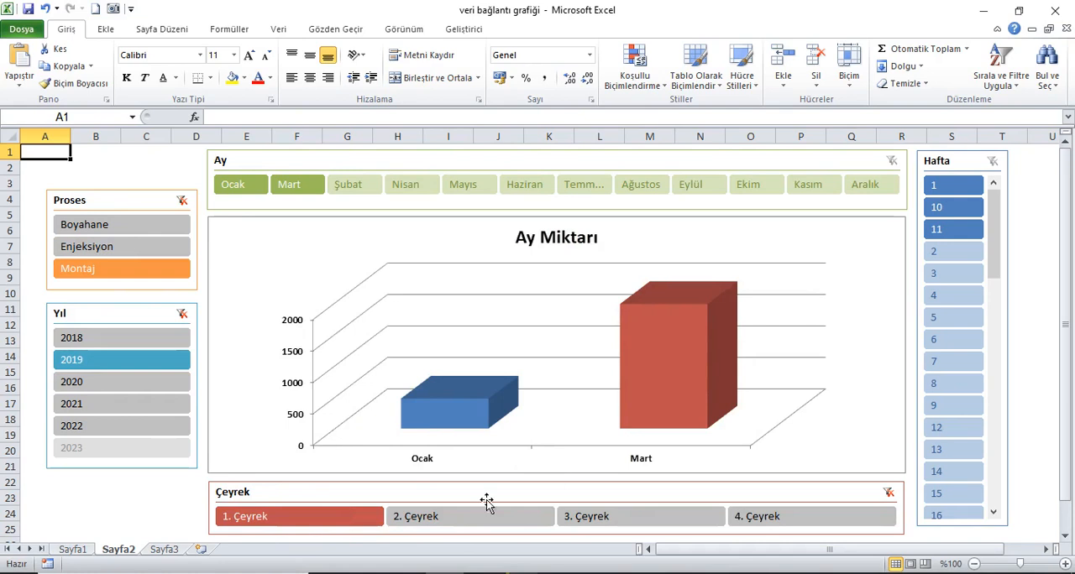
pyautogui.click(420, 515)
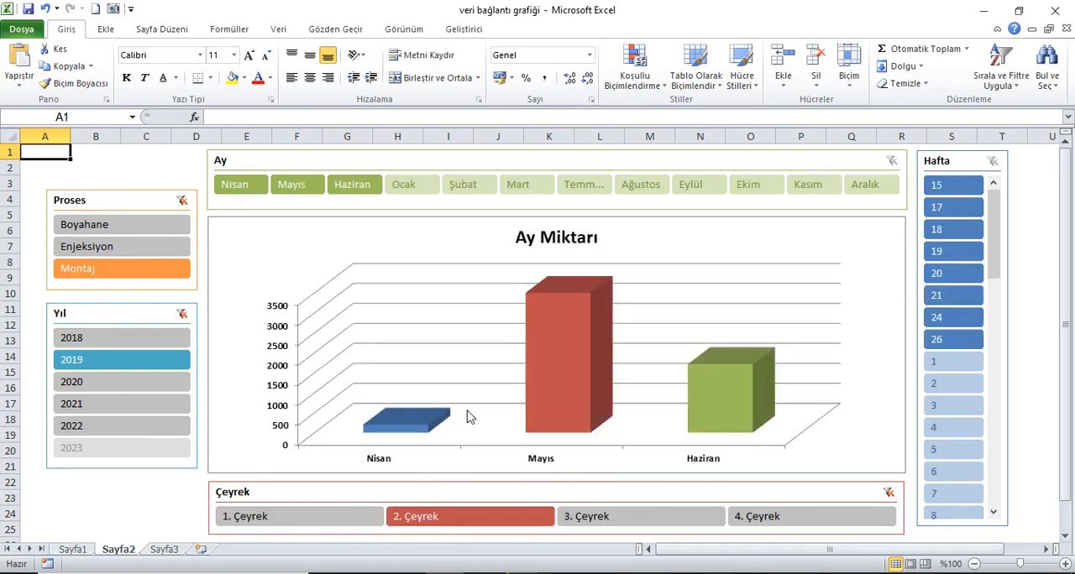
pyautogui.click(602, 525)
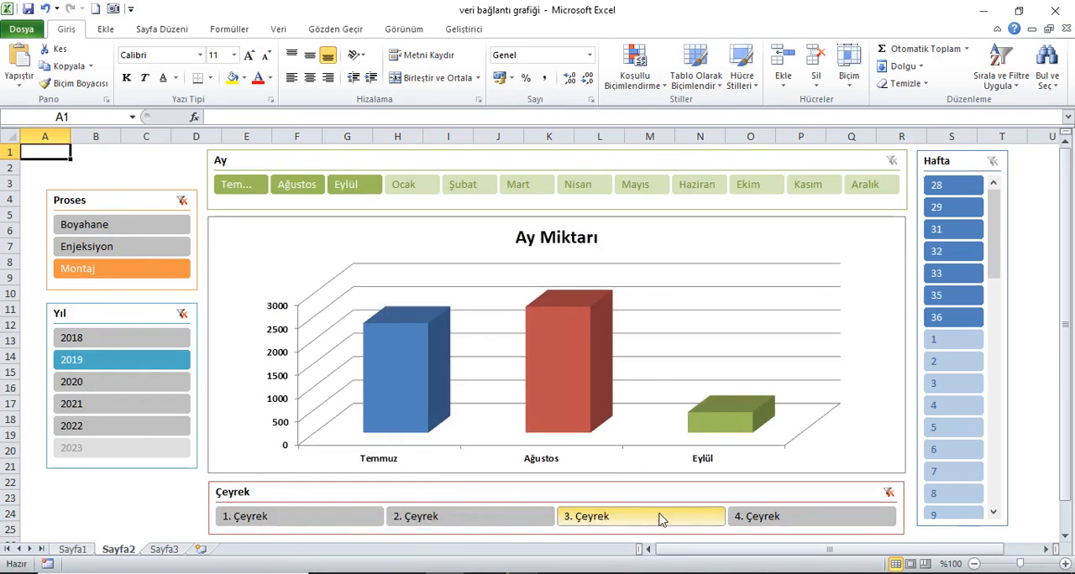
pyautogui.click(746, 521)
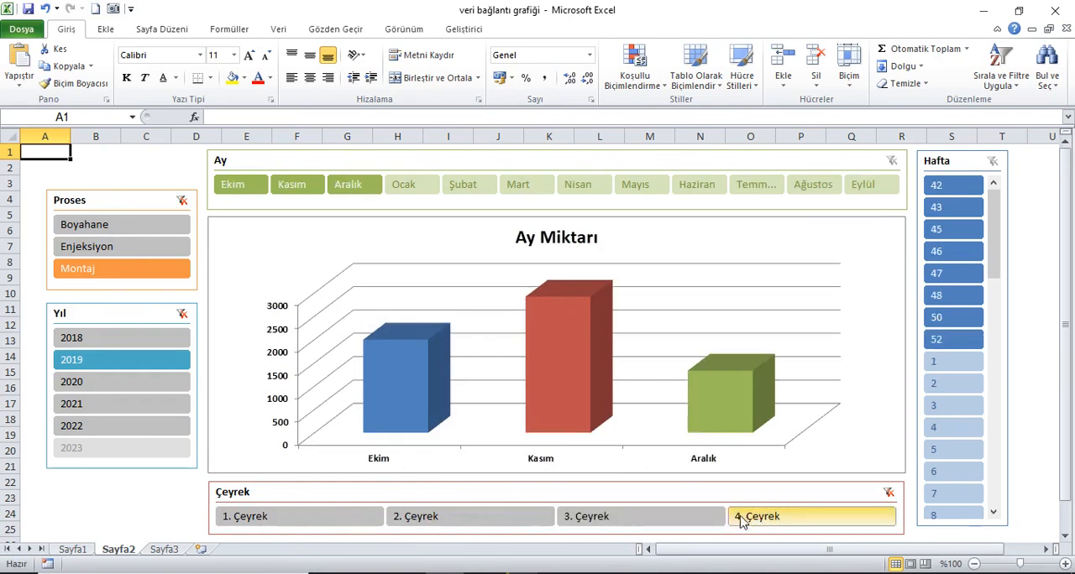
pyautogui.click(681, 524)
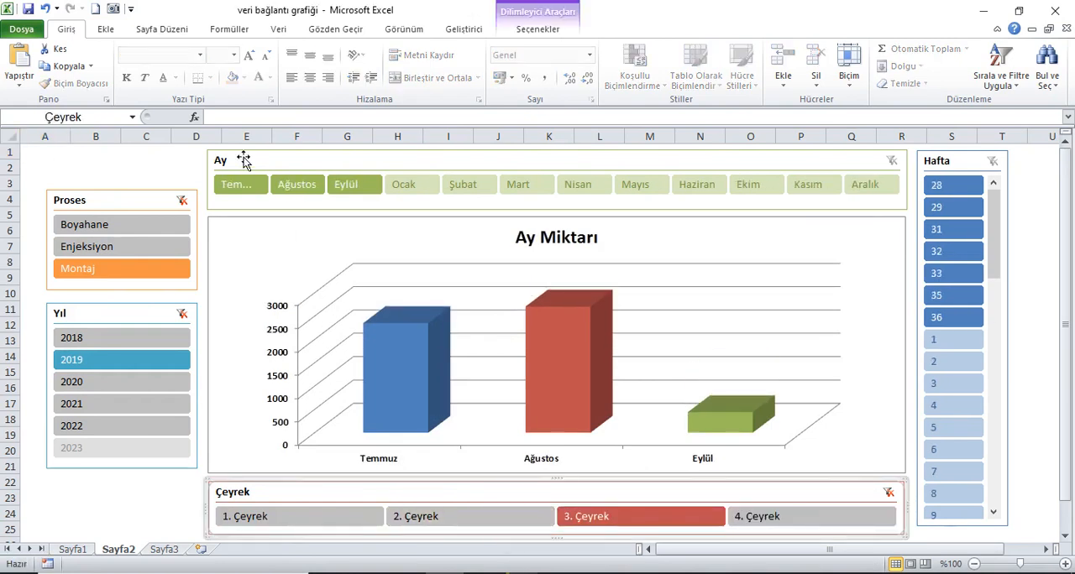
pyautogui.click(445, 517)
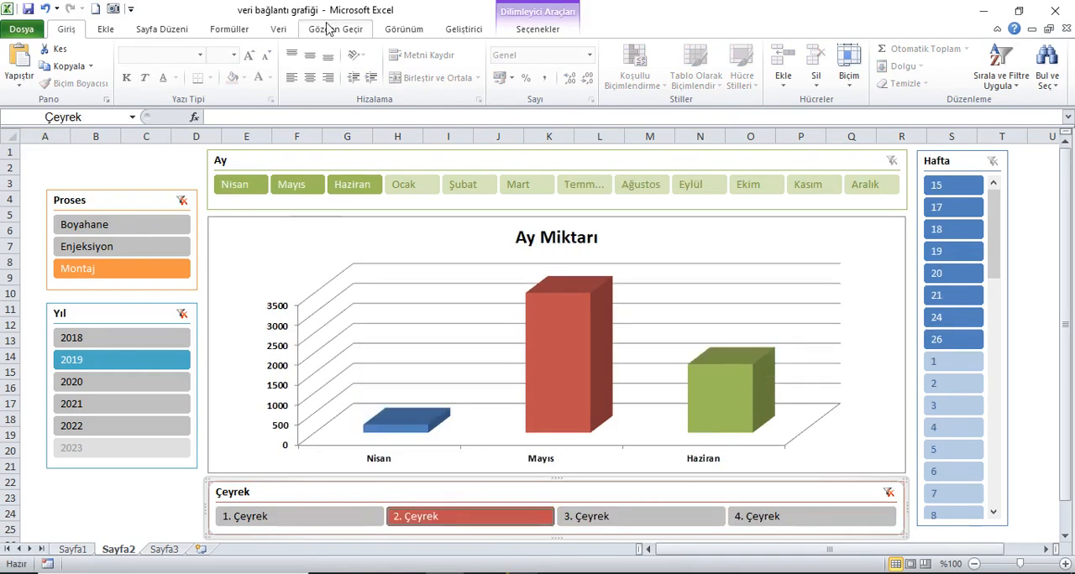
pyautogui.click(271, 516)
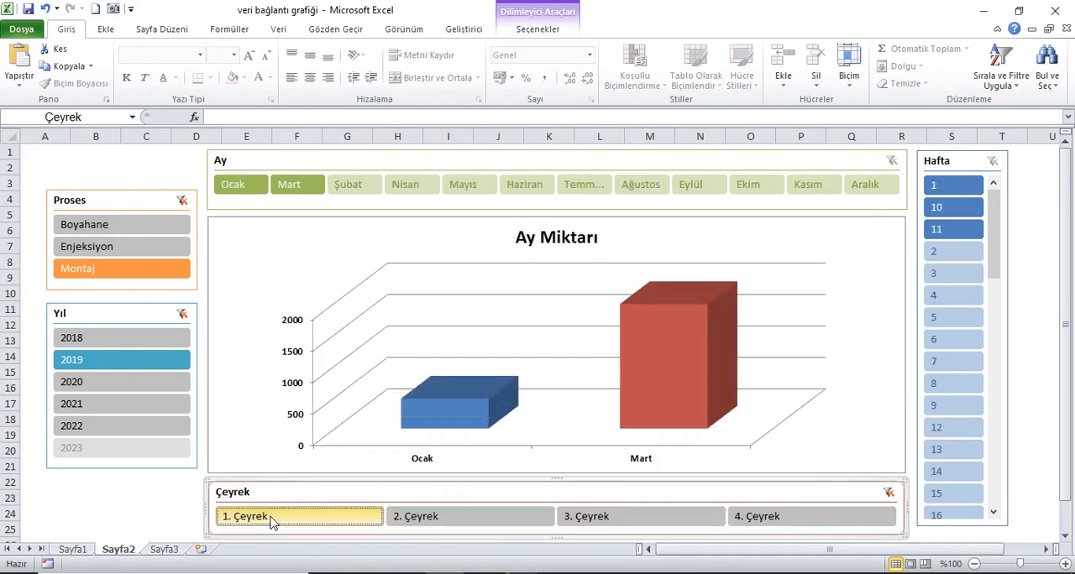
pyautogui.click(414, 519)
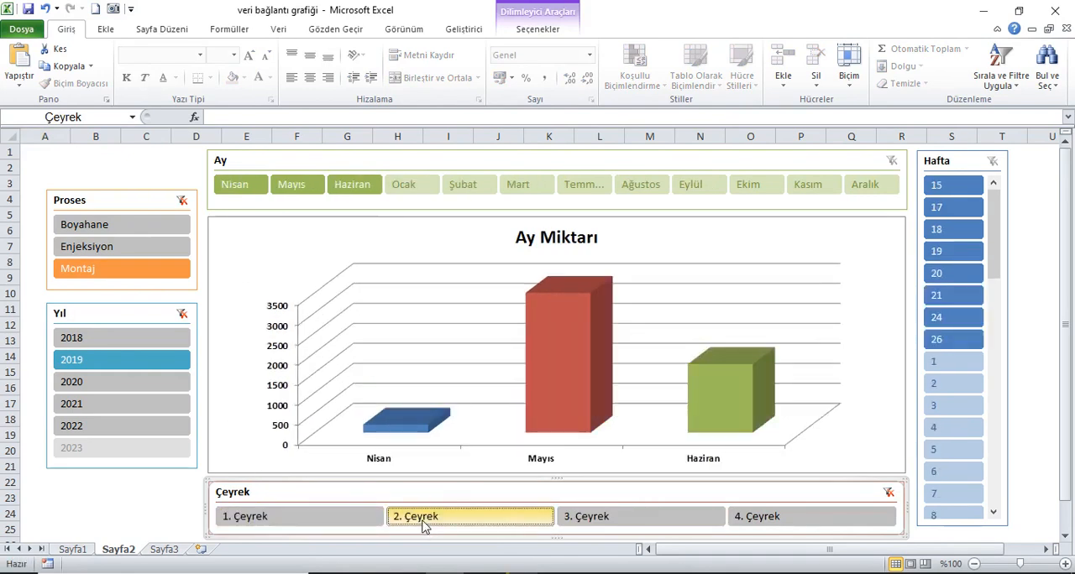
# Step: Filter the second-quarter chart by month: Haziran, Mayıs, Nisan, and finally Mayıs again
pyautogui.click(365, 190)
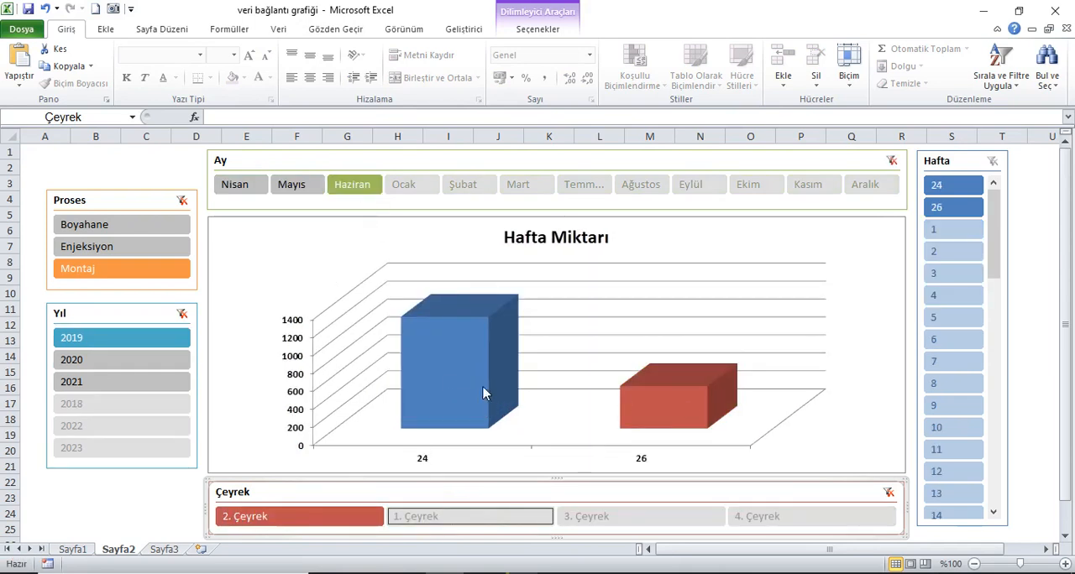
pyautogui.click(299, 188)
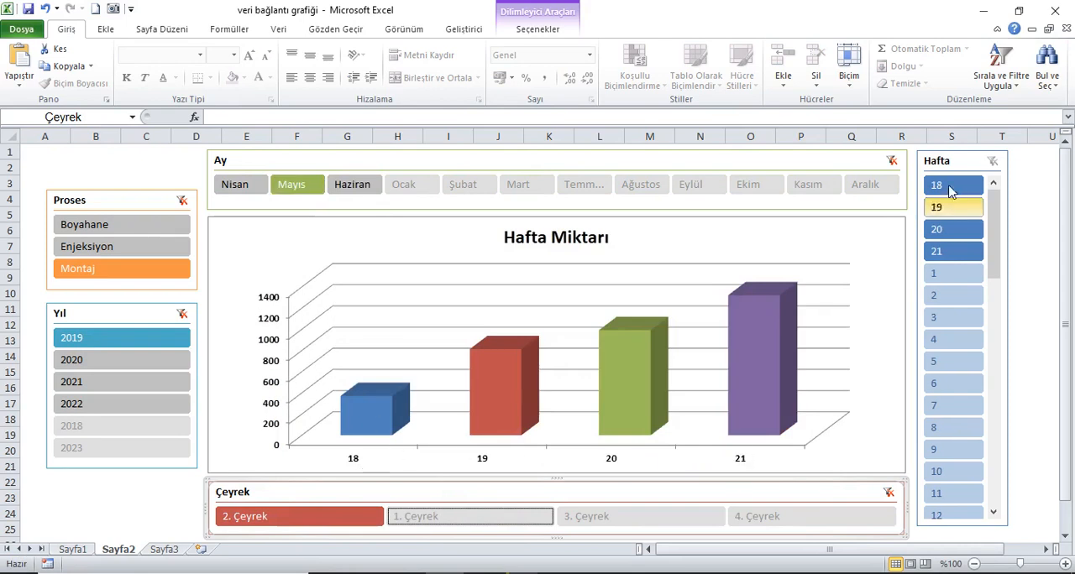
pyautogui.click(243, 185)
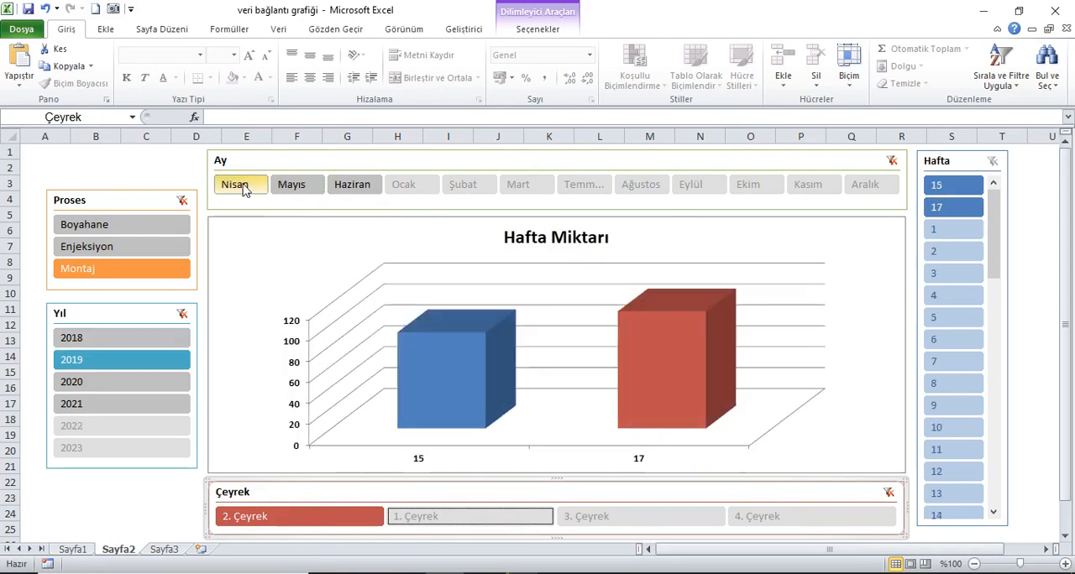
pyautogui.click(303, 184)
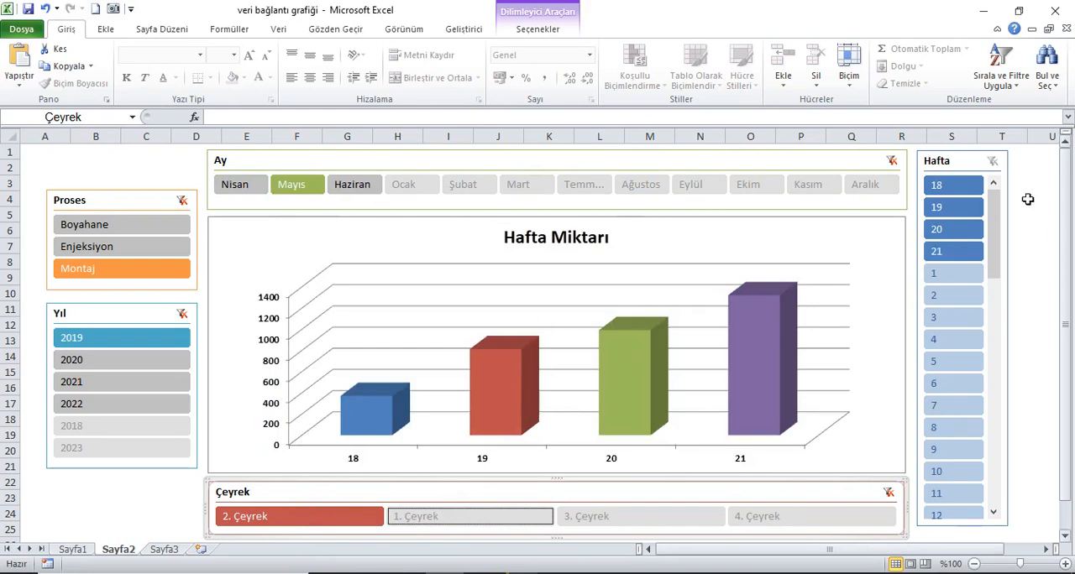
# Step: Filter the Mayıs chart by weeks 18, 19, 20 and 21 in turn and inspect the bar for week 18
pyautogui.click(954, 194)
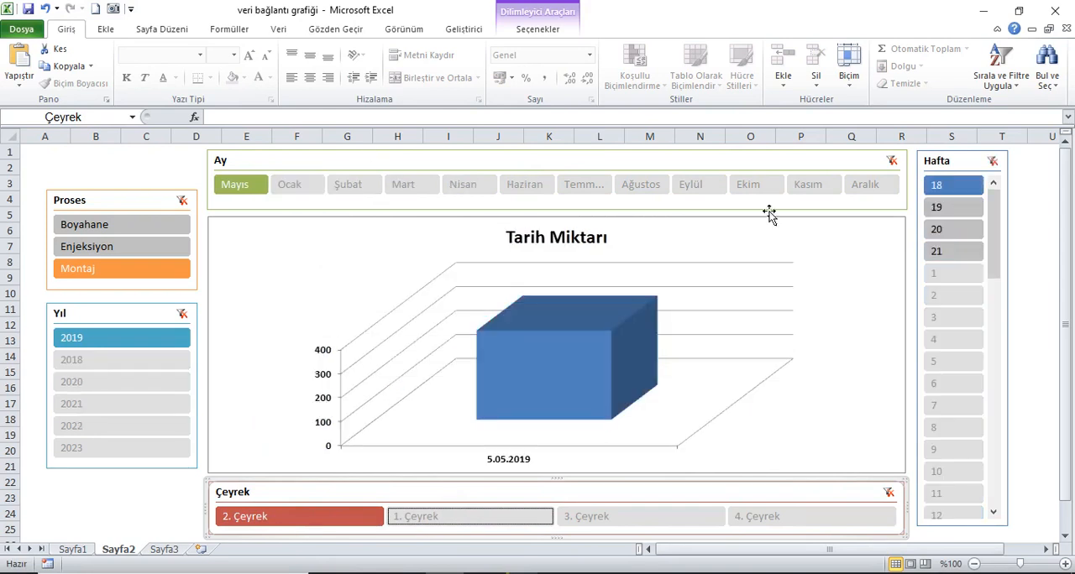
pyautogui.moveTo(551, 367)
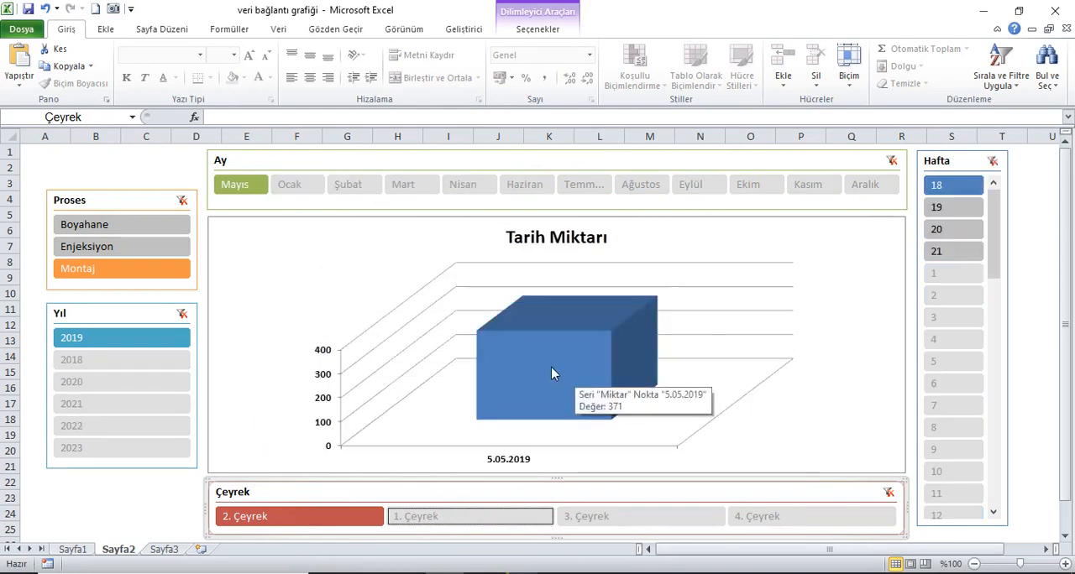
pyautogui.click(954, 207)
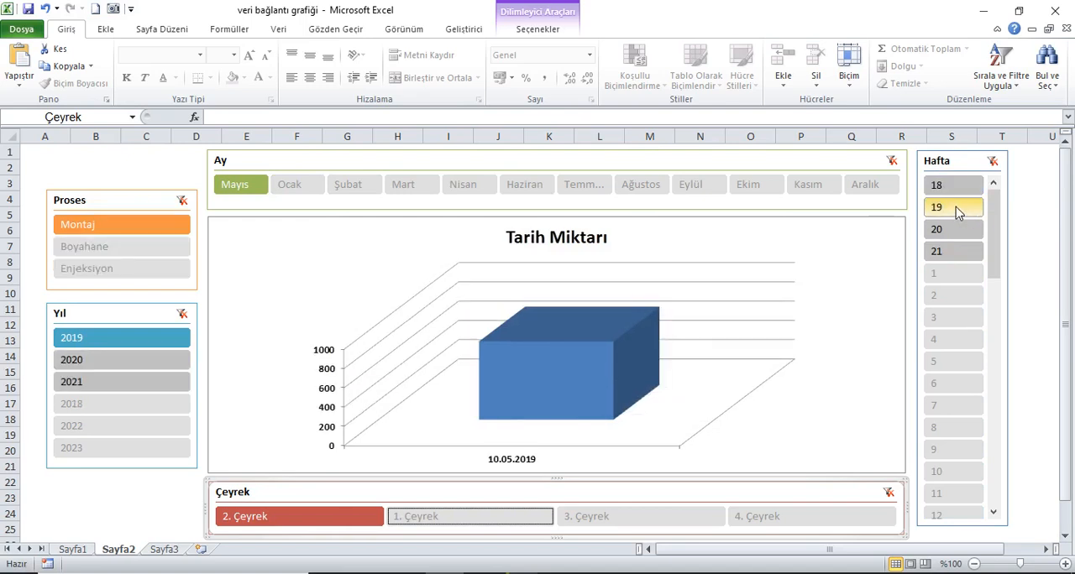
pyautogui.click(945, 228)
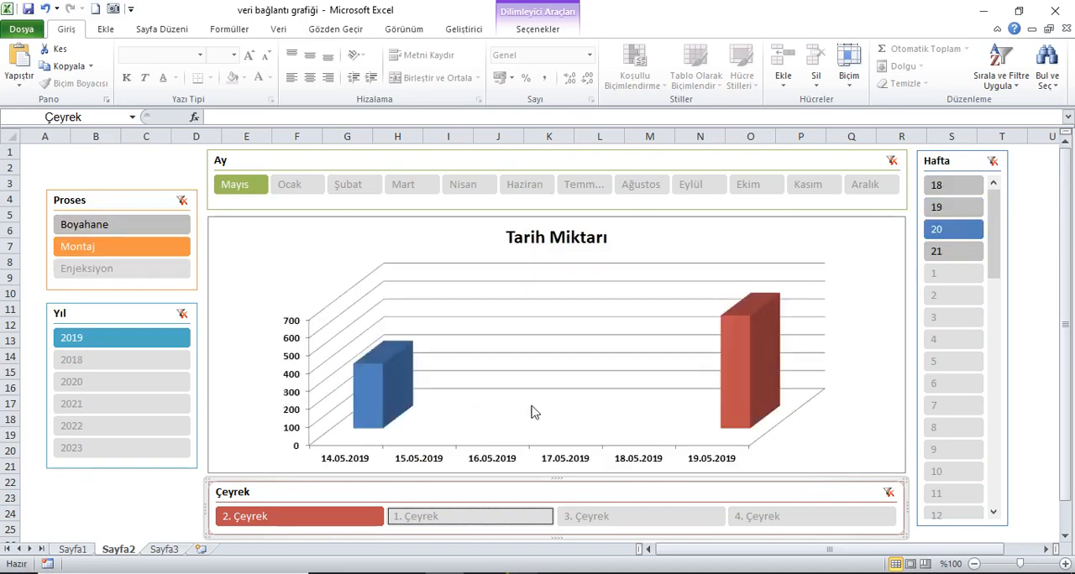
pyautogui.click(960, 250)
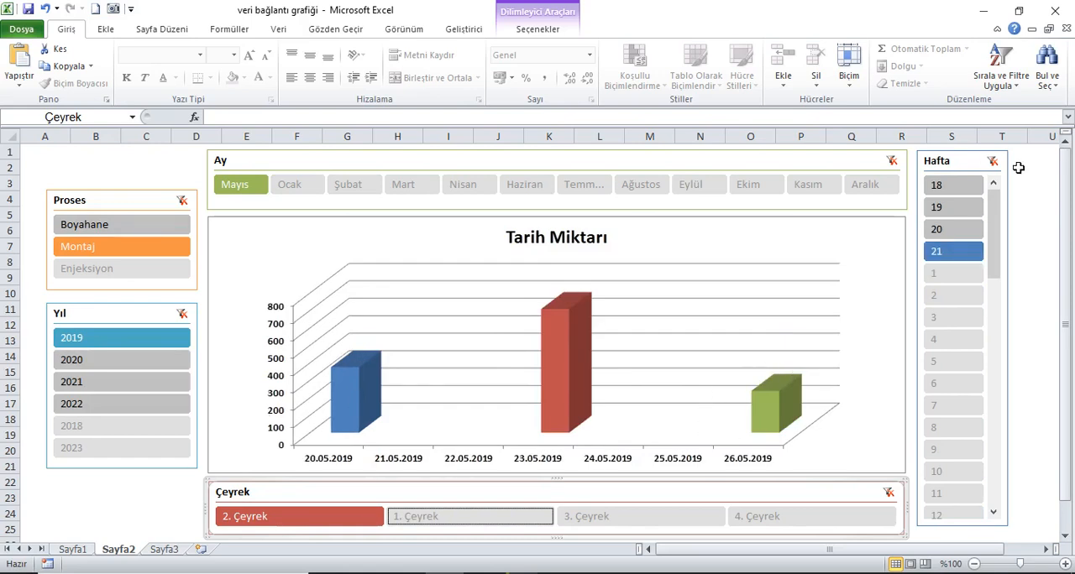
# Step: Clear the Hafta, Ay, Çeyrek, Yıl and Proses slicer filters
pyautogui.click(992, 162)
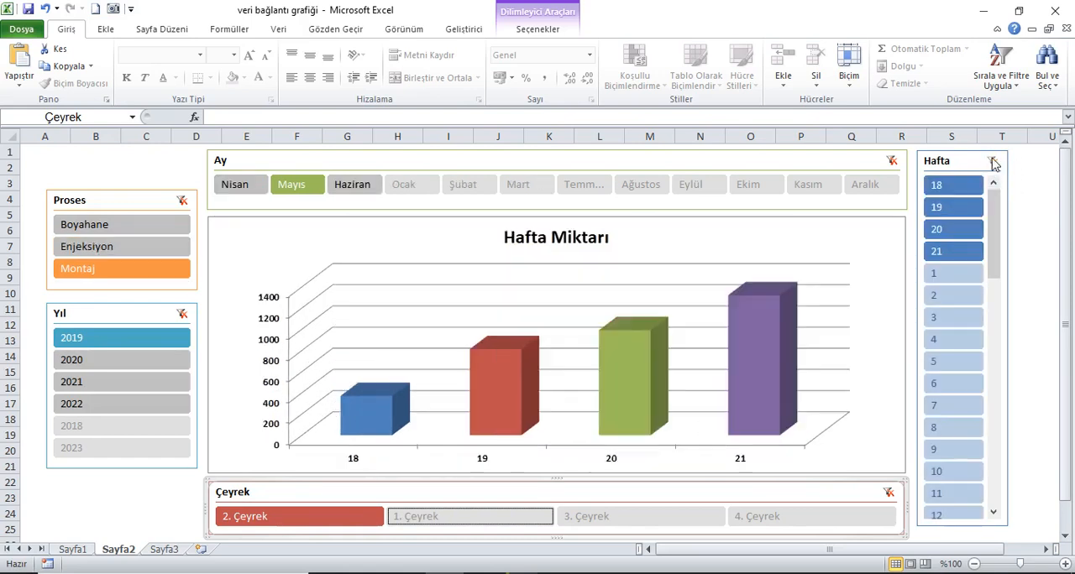
pyautogui.click(893, 160)
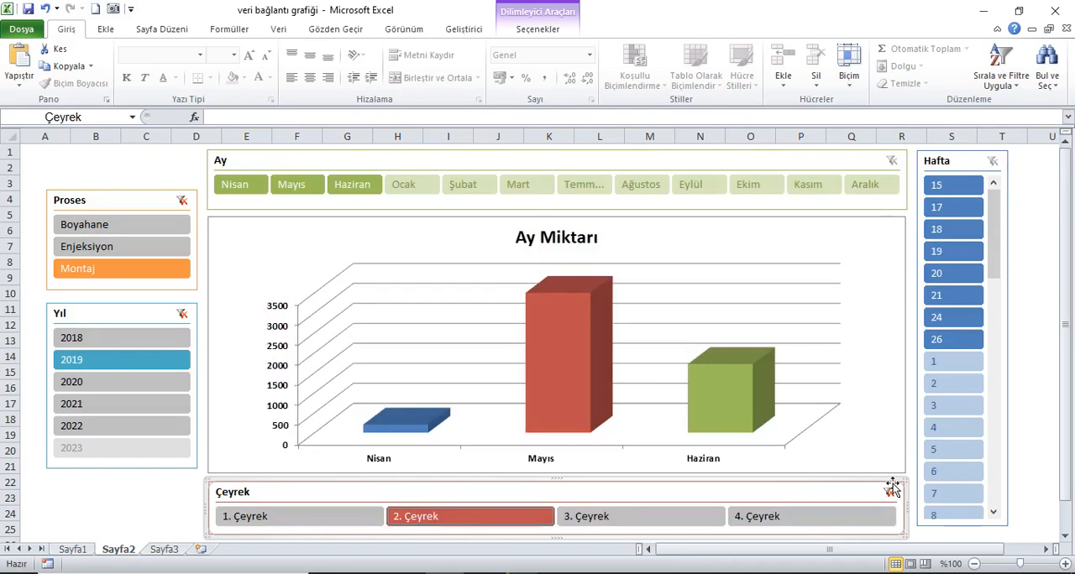
pyautogui.click(888, 493)
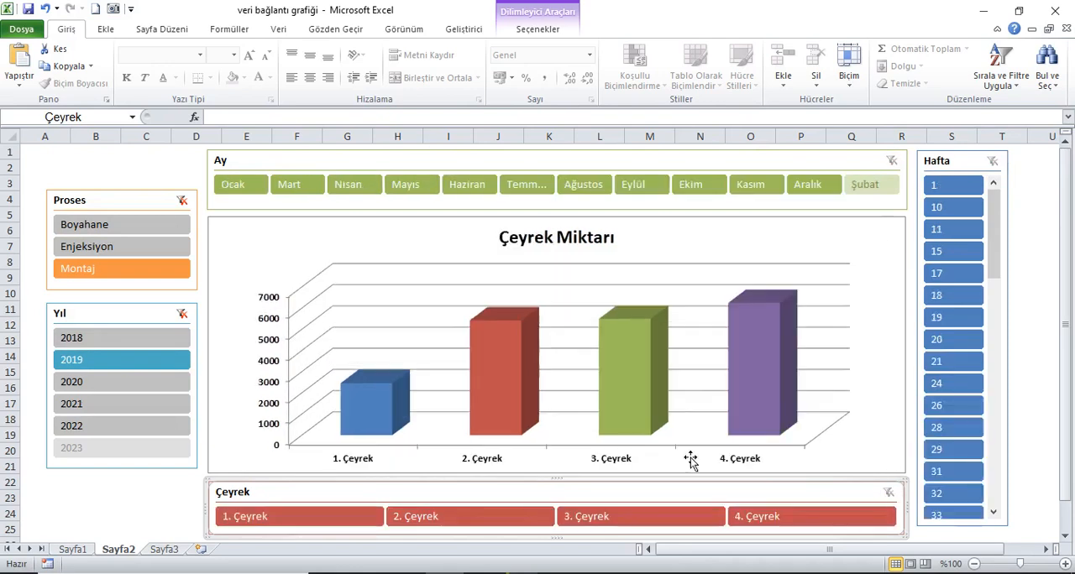
pyautogui.click(182, 313)
pyautogui.click(182, 201)
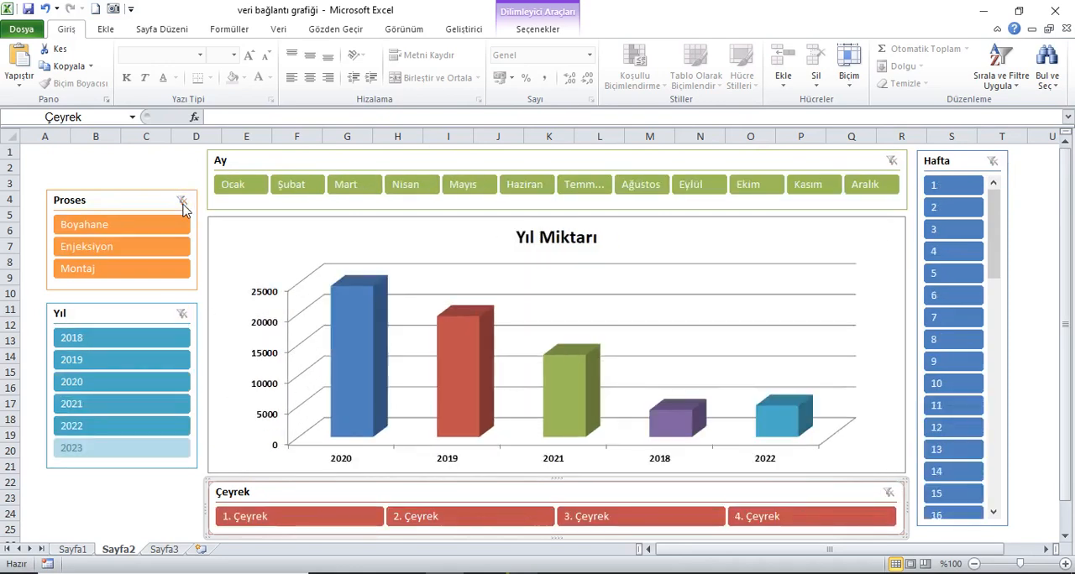
# Step: Drill the chart down to year 2020, 2. Çeyrek, month Haziran and week 25
pyautogui.click(83, 387)
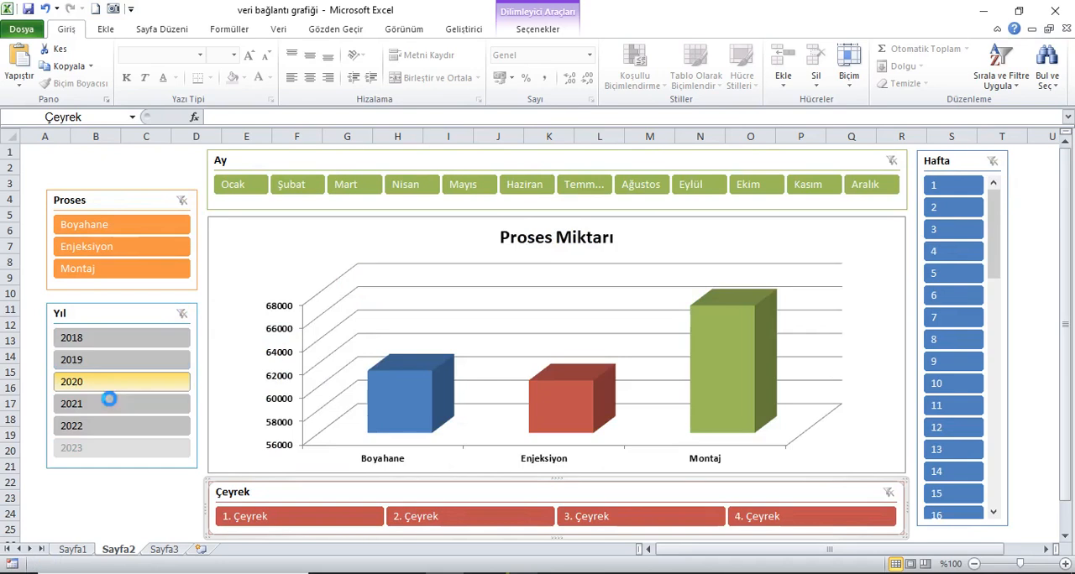
pyautogui.click(464, 519)
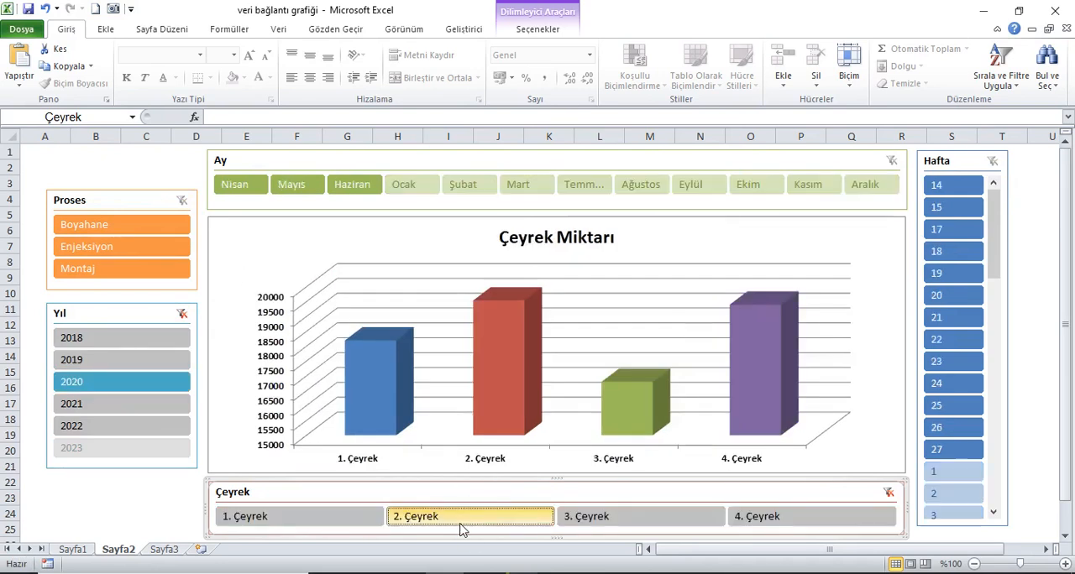
pyautogui.click(376, 191)
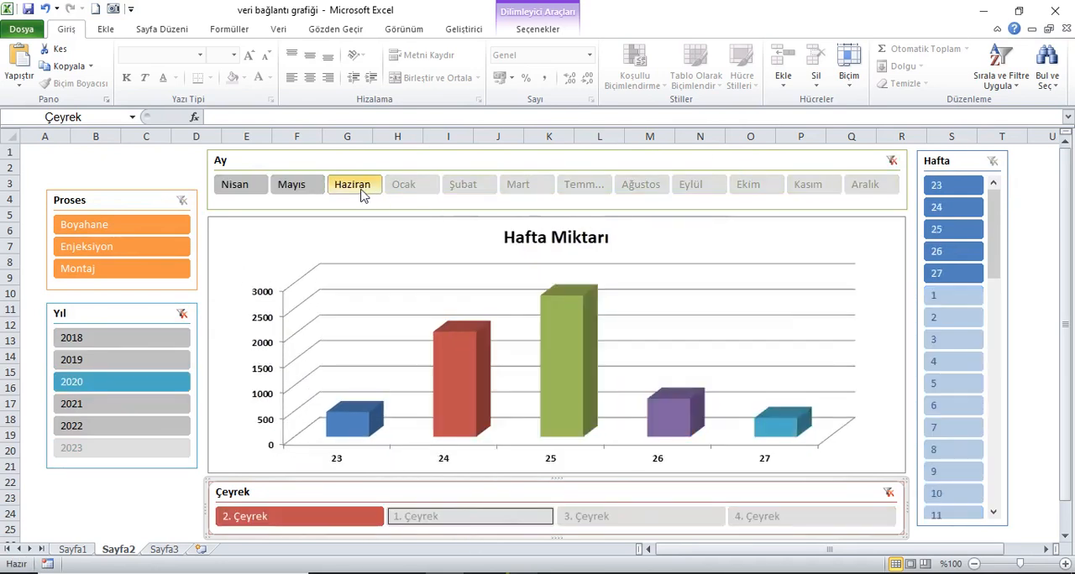
pyautogui.click(951, 230)
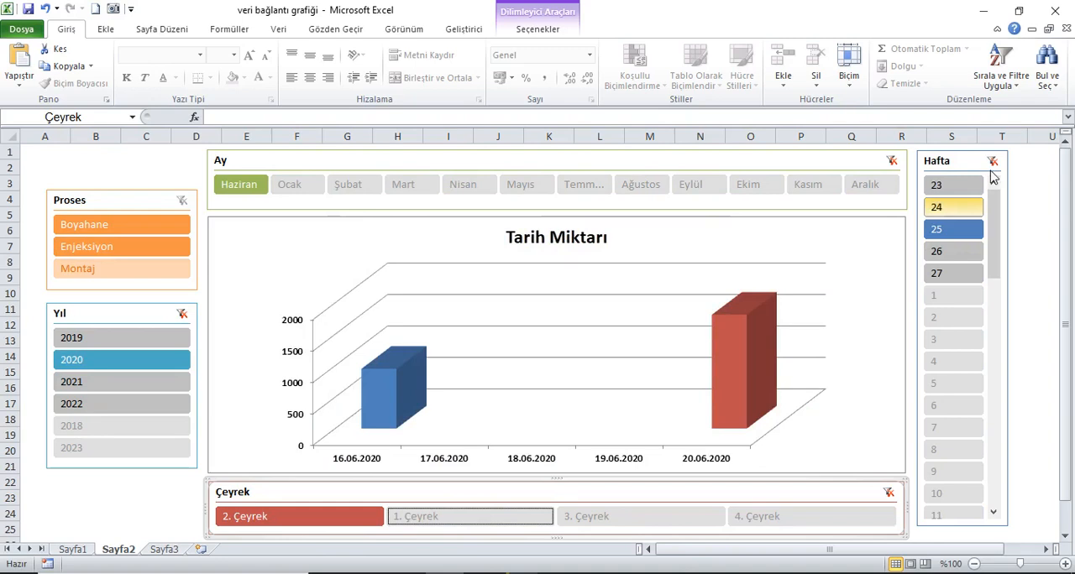
# Step: Clear the Hafta, Çeyrek, Ay and Yıl filters so the chart covers all processes again
pyautogui.click(990, 161)
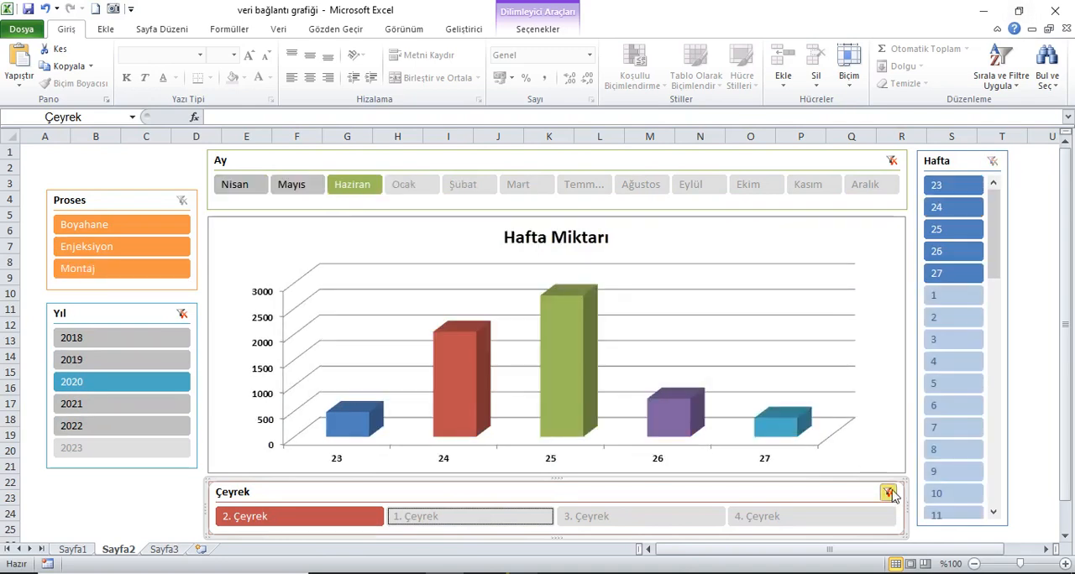
pyautogui.click(888, 492)
pyautogui.click(892, 160)
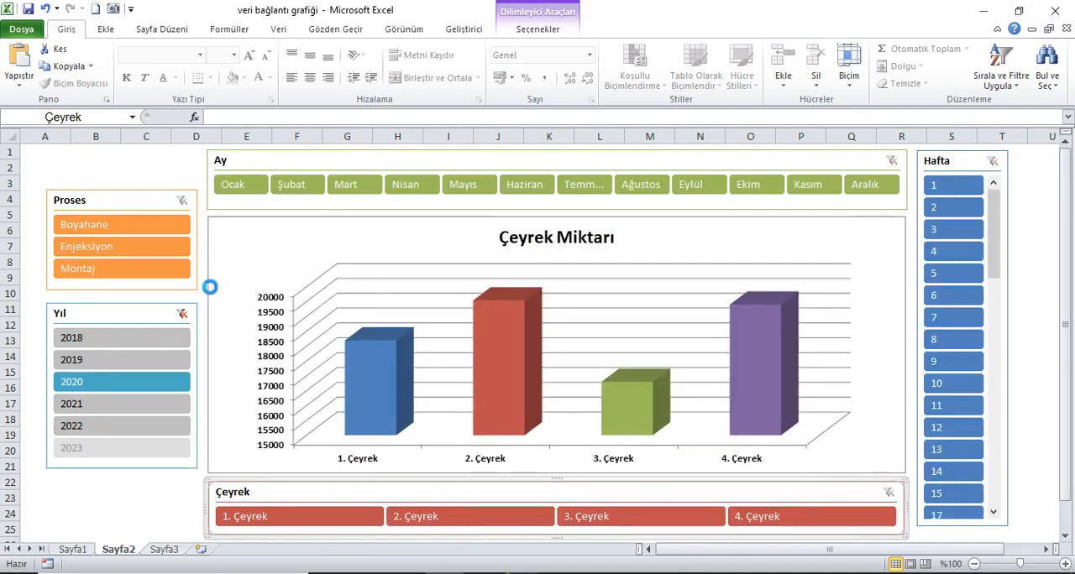
pyautogui.click(182, 314)
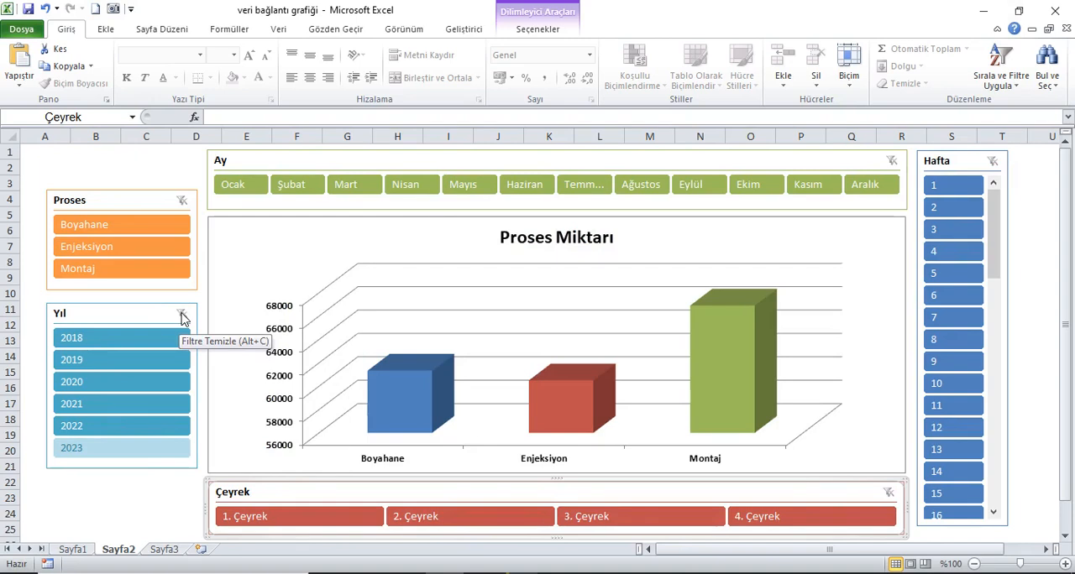
# Step: Review the source data headers on Sayfa1 from Tarih across to Proses
pyautogui.click(73, 550)
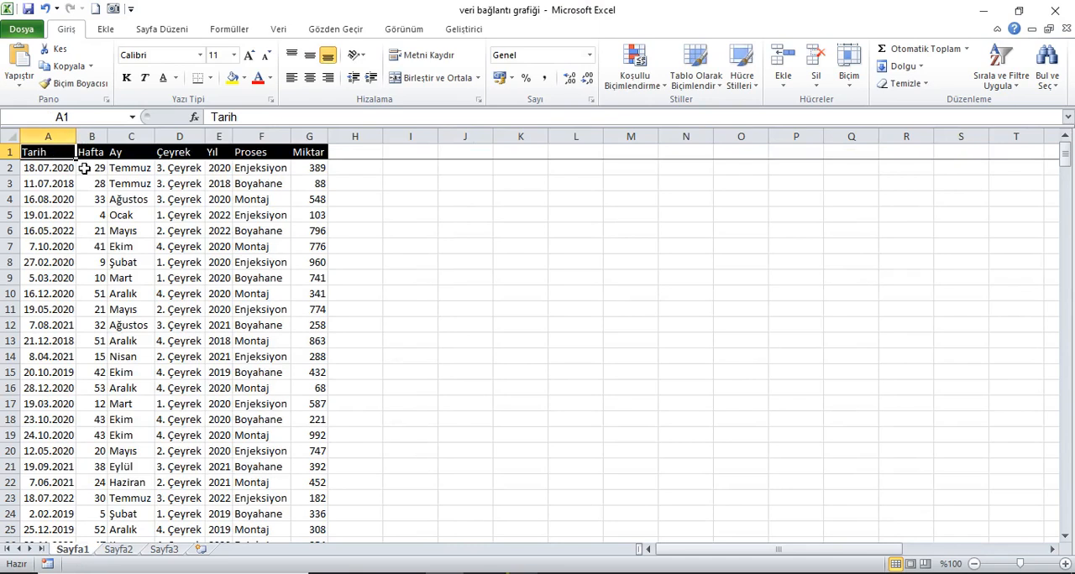
pyautogui.press('Right')
pyautogui.press('Right')
pyautogui.press('Right')
# Step: Copy the full data range from Tarih to Miktar on Sayfa1 and paste it as values at A1 of Sayfa3
pyautogui.press('Right')
pyautogui.press('Right')
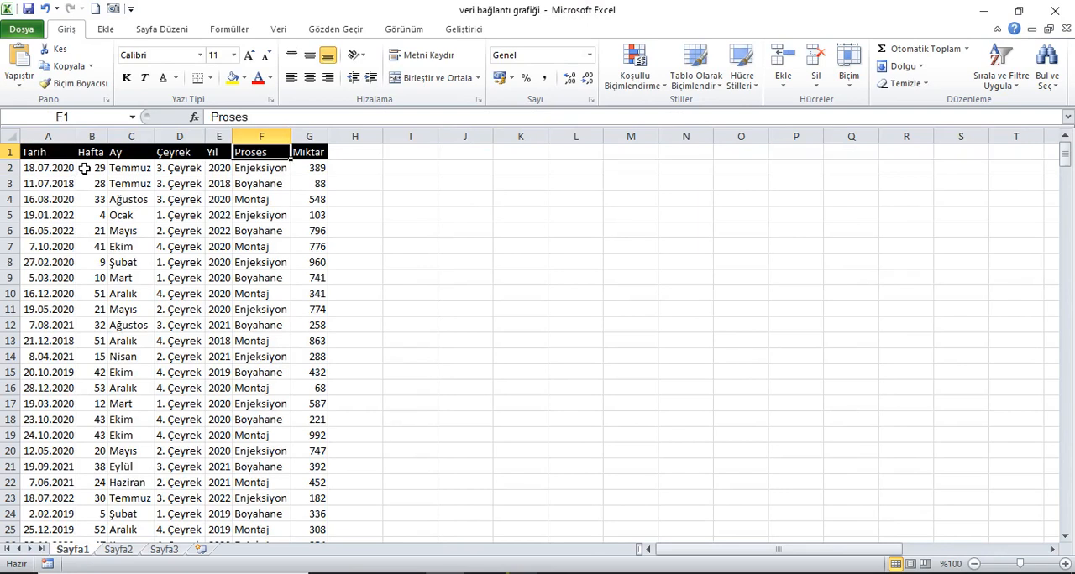
pyautogui.press('Right')
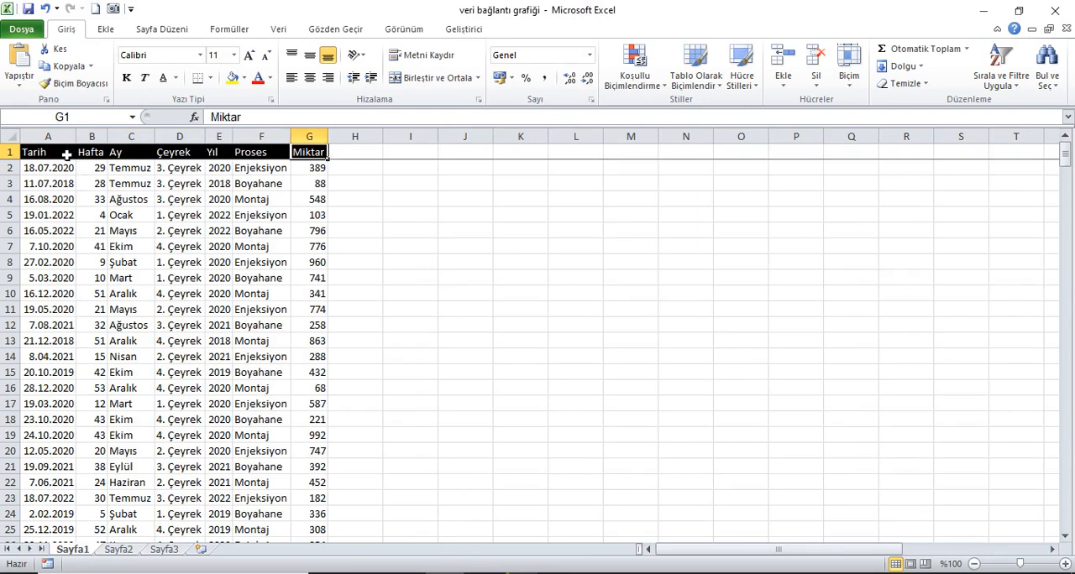
pyautogui.click(50, 151)
pyautogui.hotkey('ctrl', 'shift', 'Down')
pyautogui.hotkey('shift', 'Right')
pyautogui.hotkey('shift', 'Right')
pyautogui.hotkey('shift', 'Right')
pyautogui.hotkey('shift', 'Right')
pyautogui.hotkey('shift', 'Right')
pyautogui.hotkey('shift', 'Right')
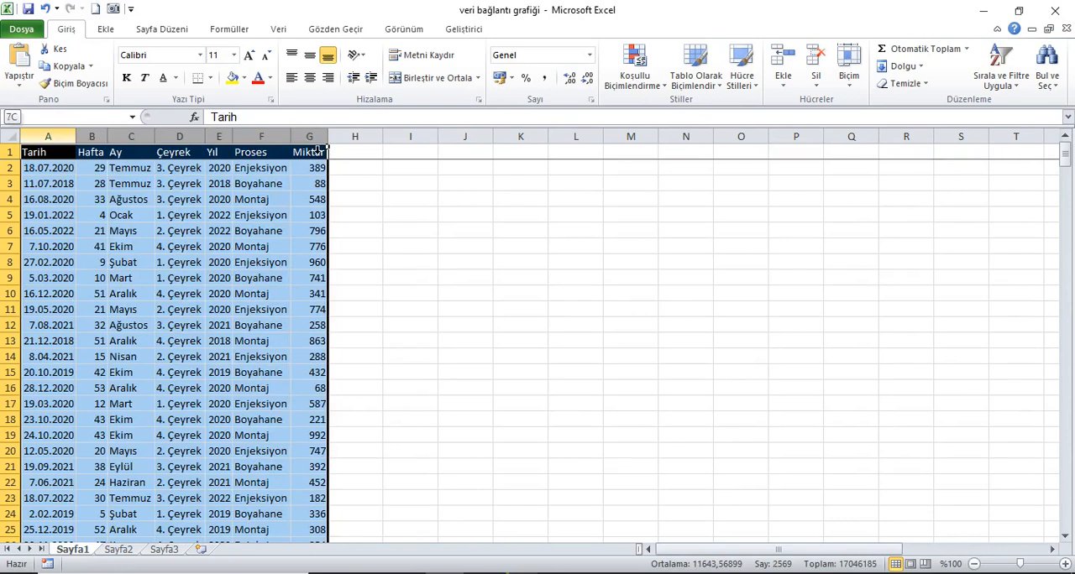
pyautogui.click(69, 66)
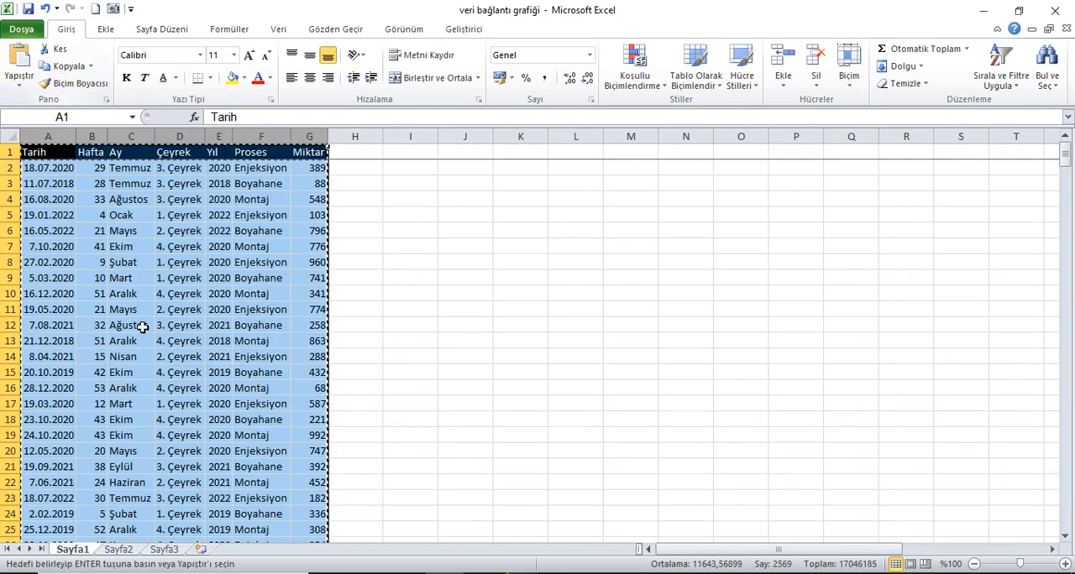
pyautogui.click(178, 550)
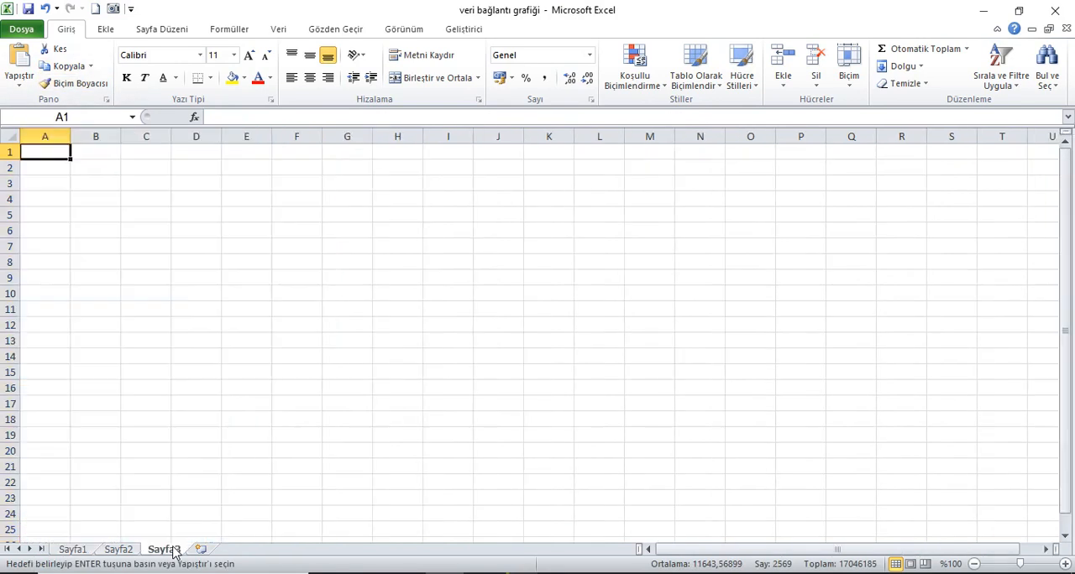
pyautogui.rightClick(54, 156)
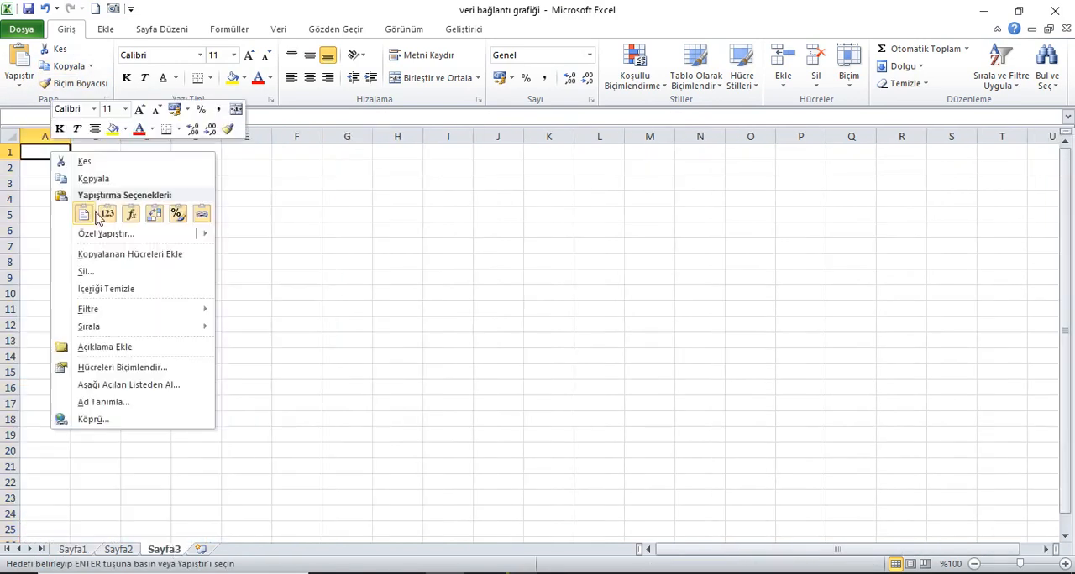
pyautogui.click(108, 213)
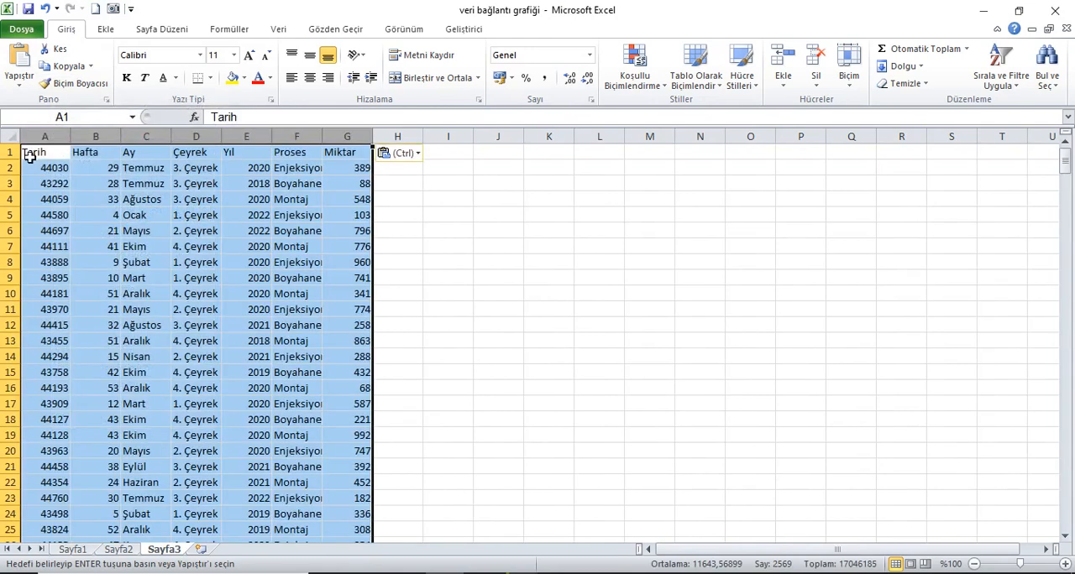
# Step: Make the Sayfa3 header row bold and format the Tarih column as Kısa Tarih
pyautogui.click(10, 152)
pyautogui.click(128, 78)
pyautogui.click(54, 137)
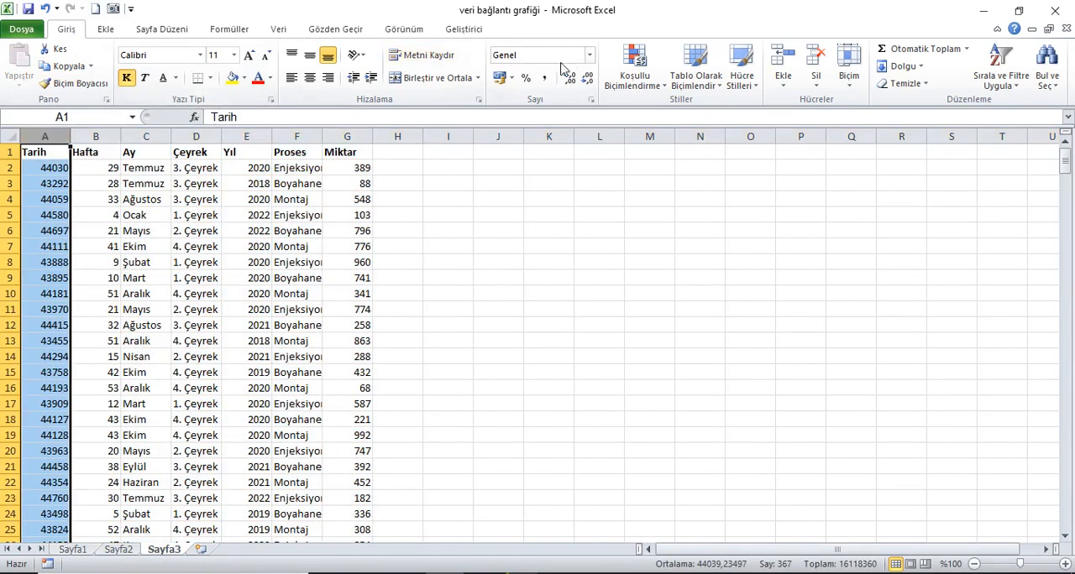
pyautogui.click(591, 57)
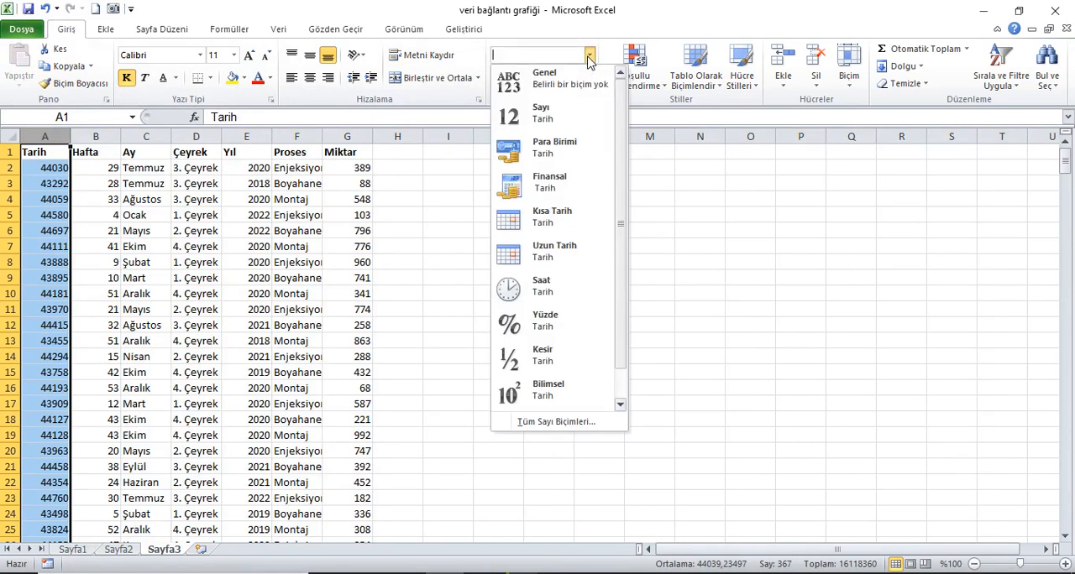
pyautogui.click(567, 226)
# Step: Auto-fit all column widths on Sayfa3 and freeze the panes at A2 so the header row stays in view
pyautogui.click(10, 136)
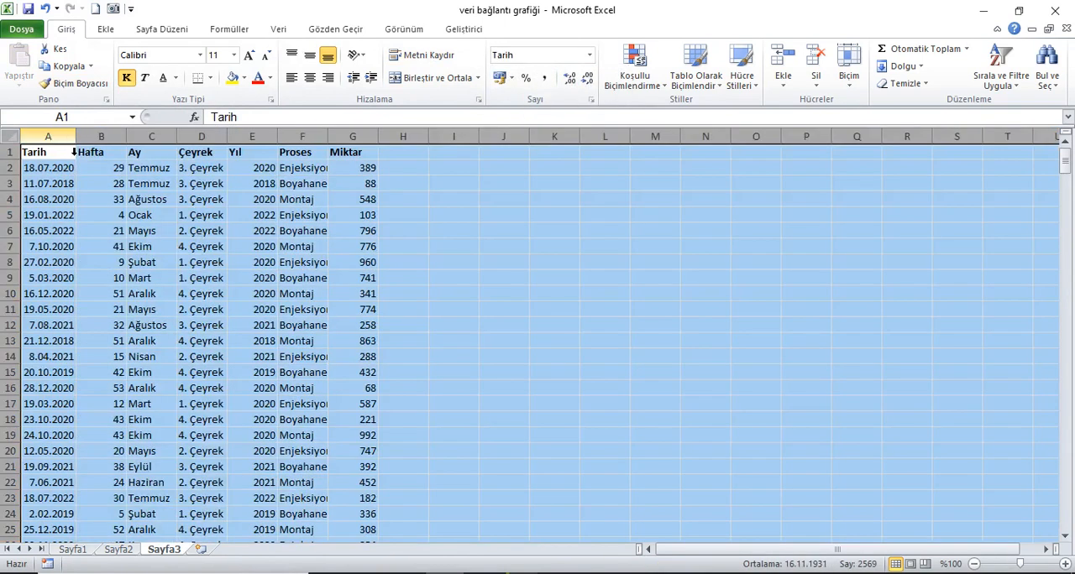
pyautogui.doubleClick(78, 140)
pyautogui.click(48, 168)
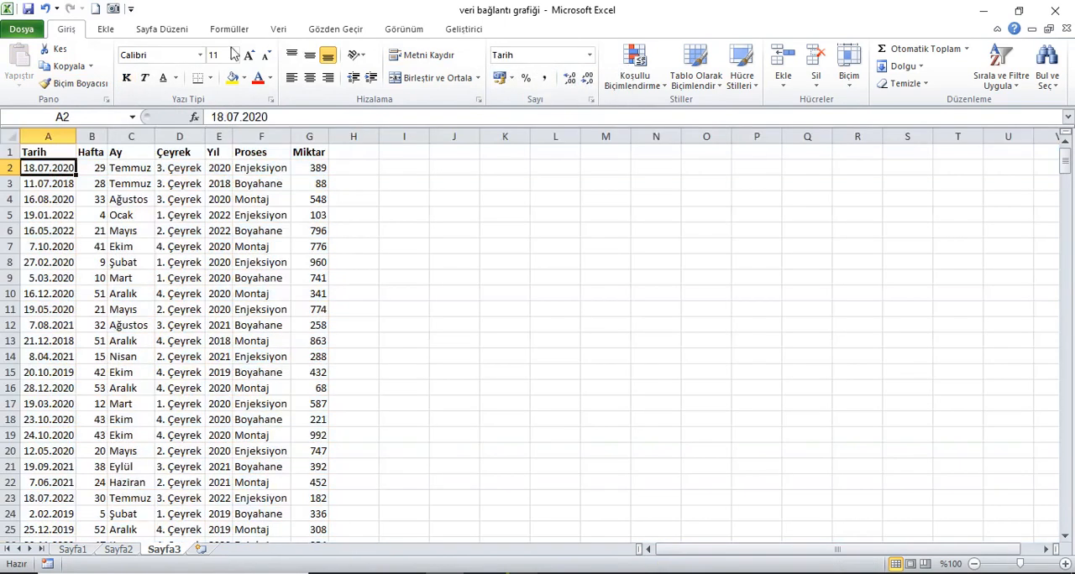
pyautogui.click(290, 35)
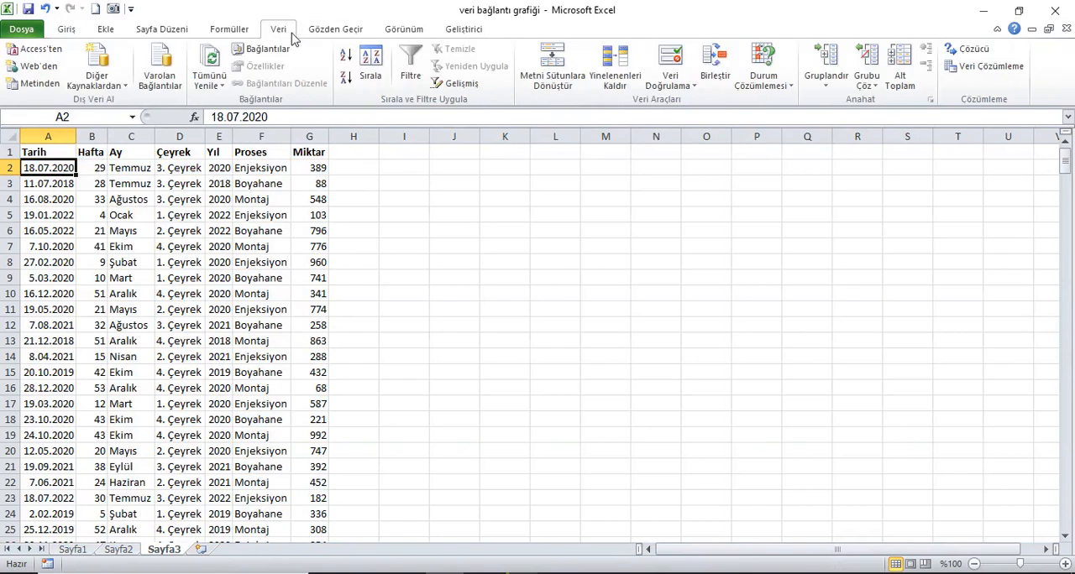
pyautogui.click(404, 31)
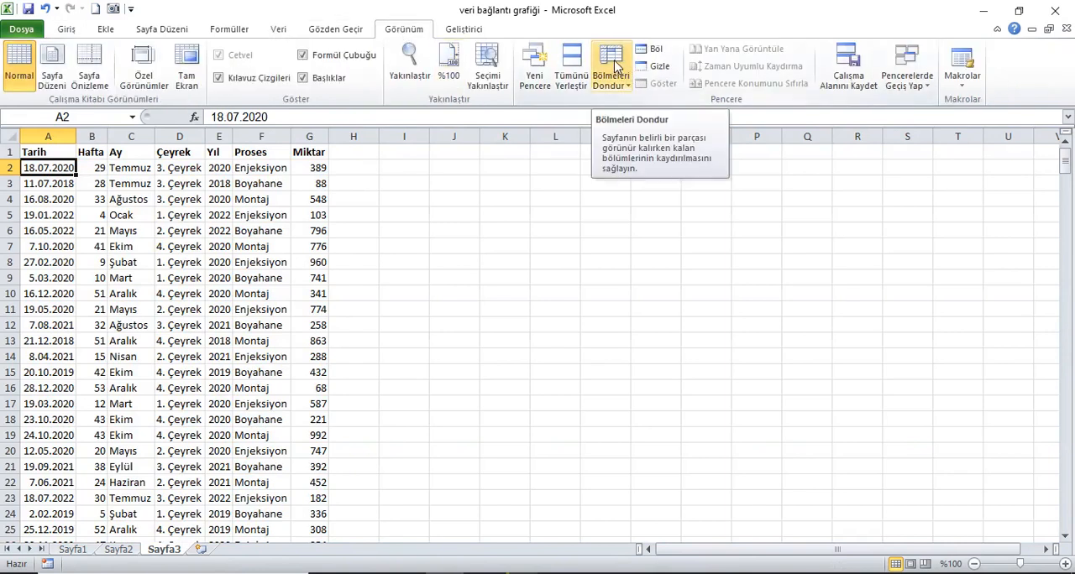
pyautogui.click(617, 67)
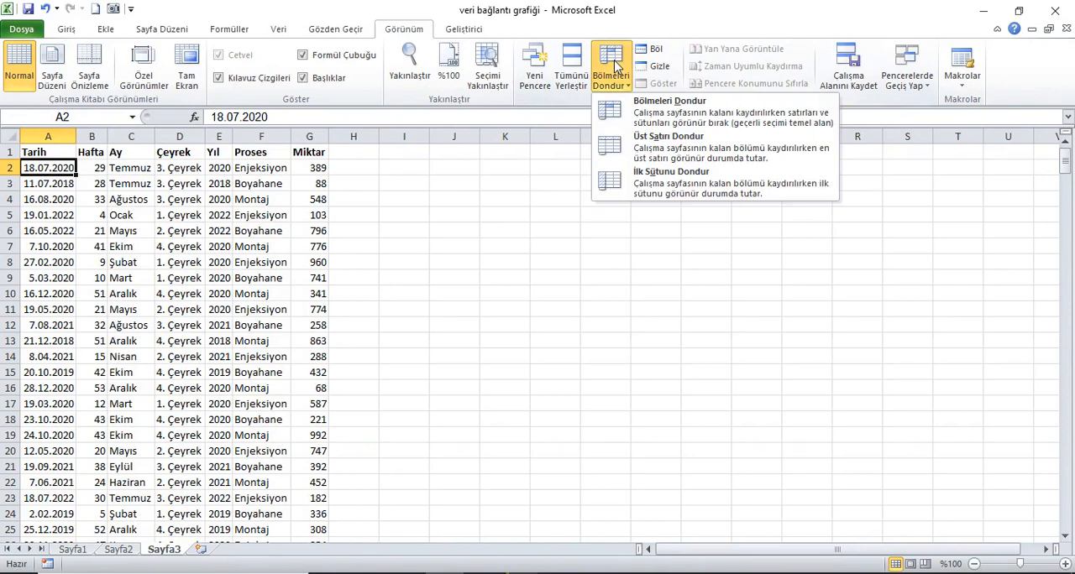
pyautogui.click(638, 107)
# Step: Create a PivotTable from the range Sayfa3!$A$1:$G$367 on a new worksheet
pyautogui.click(52, 159)
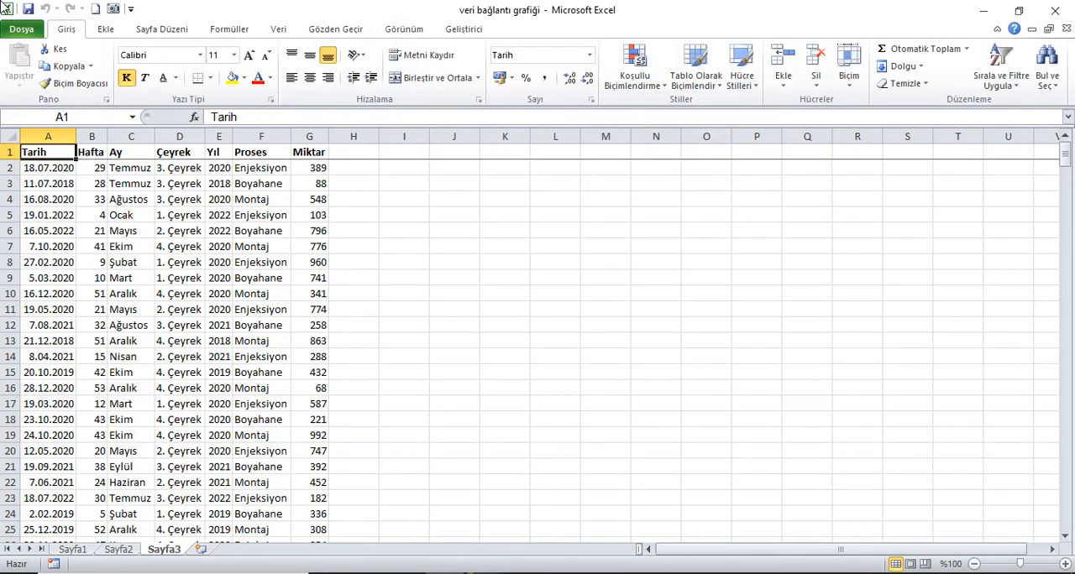
pyautogui.click(105, 29)
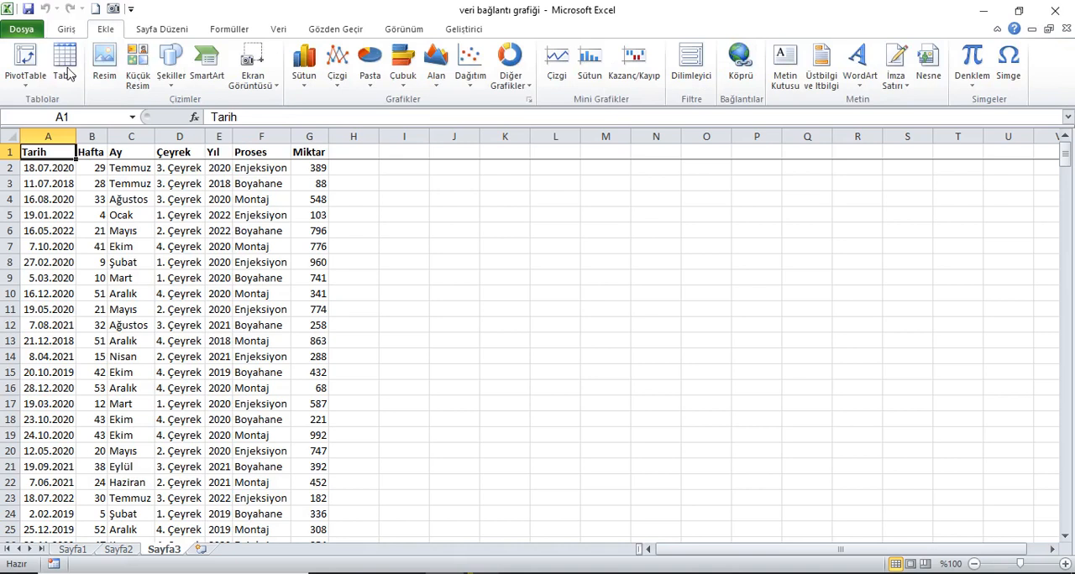
pyautogui.click(26, 57)
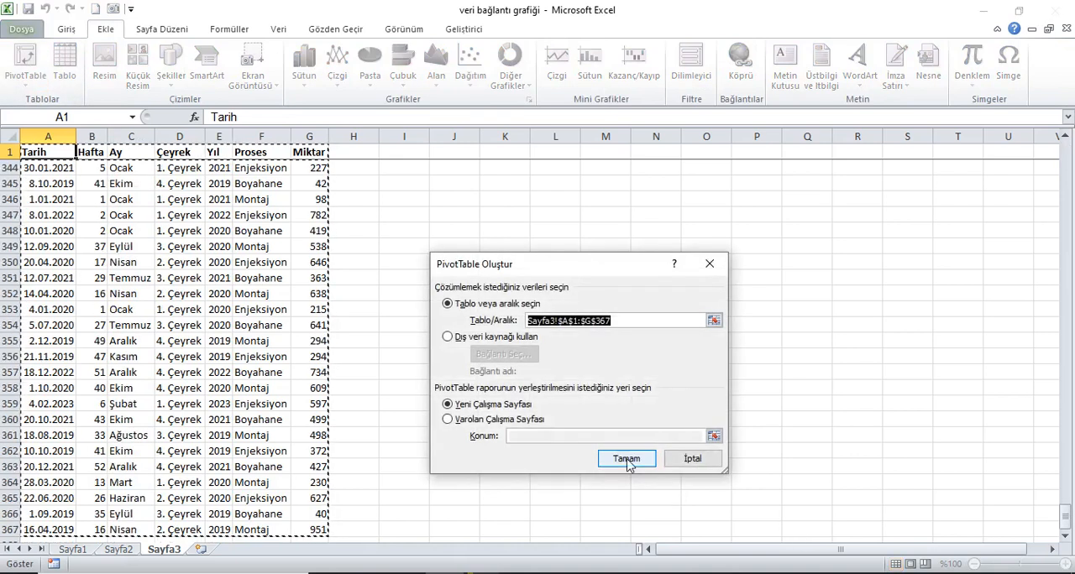
pyautogui.click(626, 459)
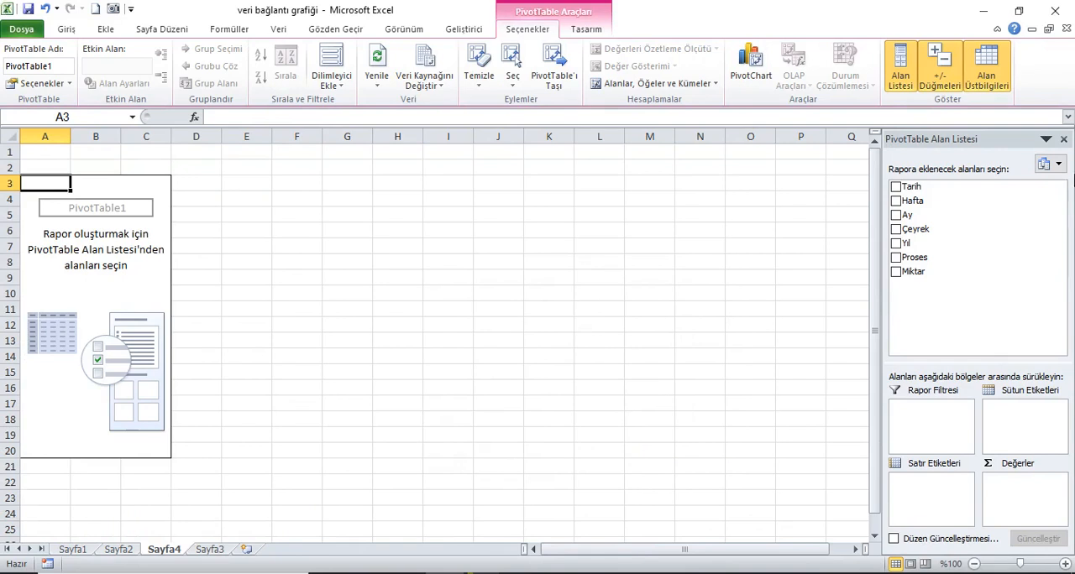
# Step: Add Proses as the PivotTable's row labels and Miktar as its summed values
pyautogui.moveTo(931, 275); pyautogui.dragTo(965, 505)
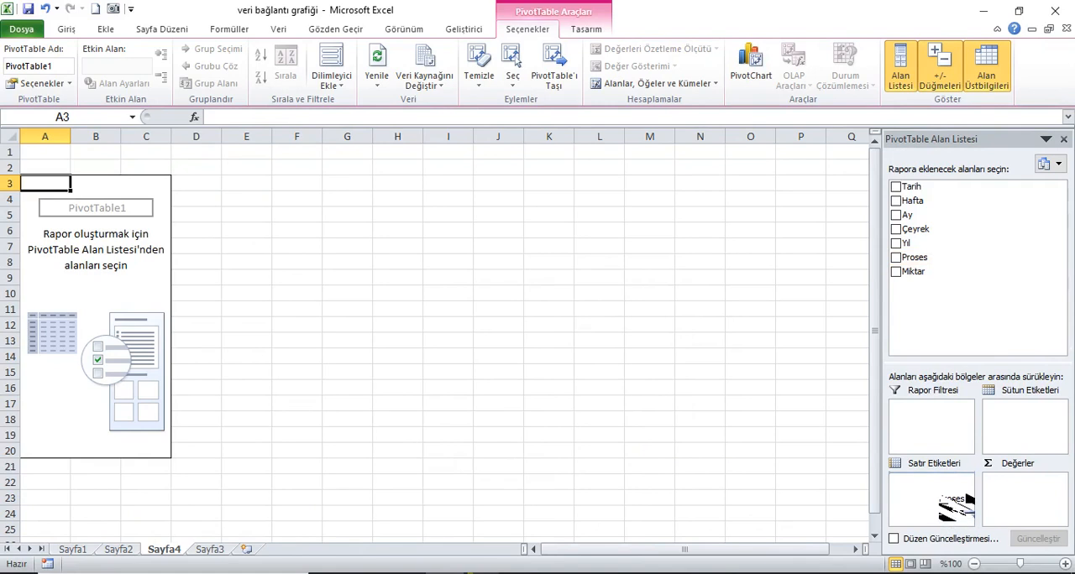
pyautogui.moveTo(961, 504); pyautogui.dragTo(957, 497)
pyautogui.moveTo(913, 272); pyautogui.dragTo(1051, 518)
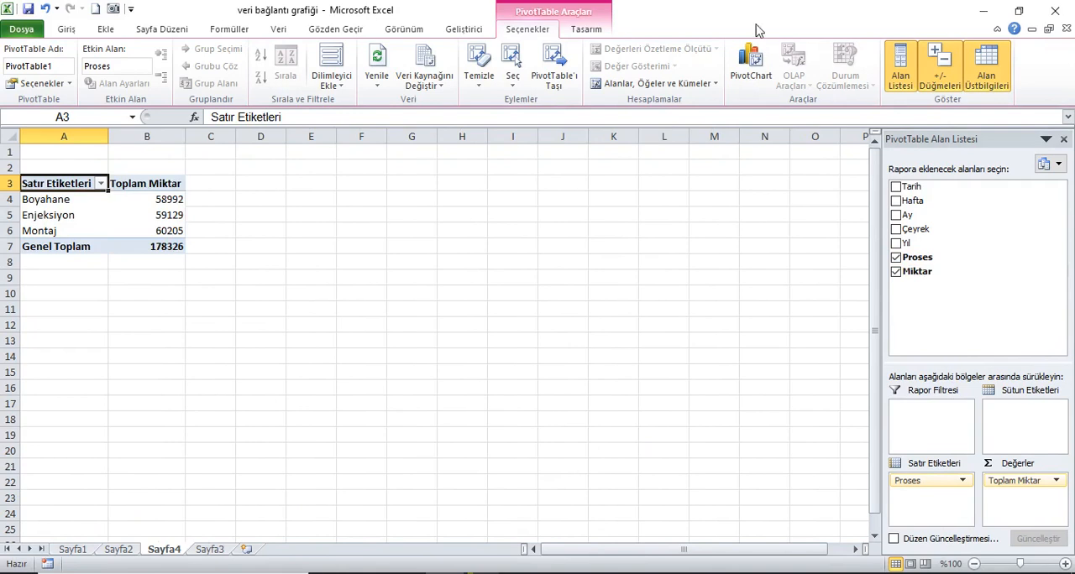
# Step: Turn off the PivotTable's grand totals for rows and columns and show the report in tabular form
pyautogui.click(586, 28)
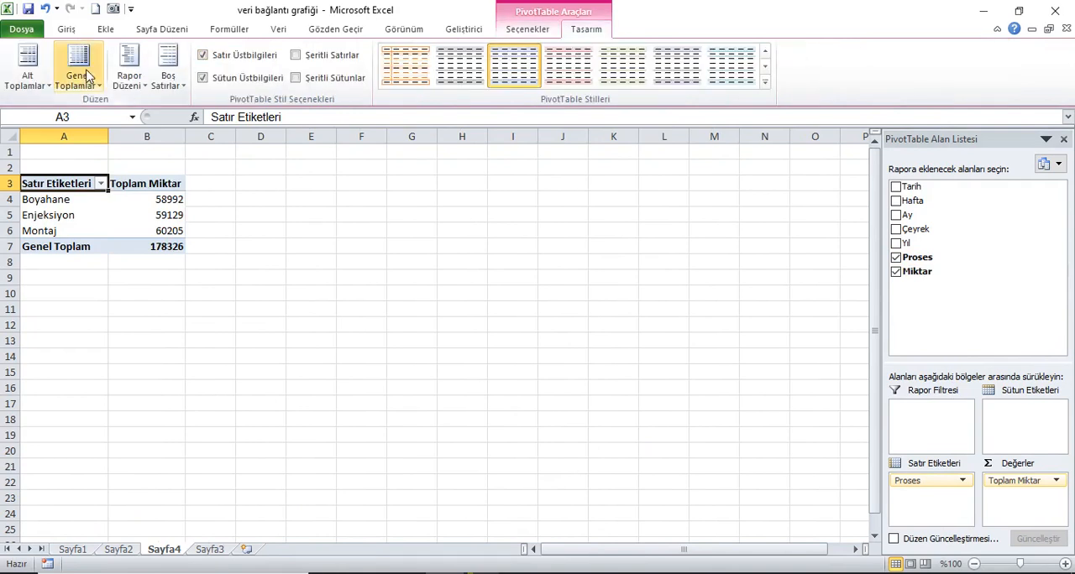
pyautogui.click(89, 75)
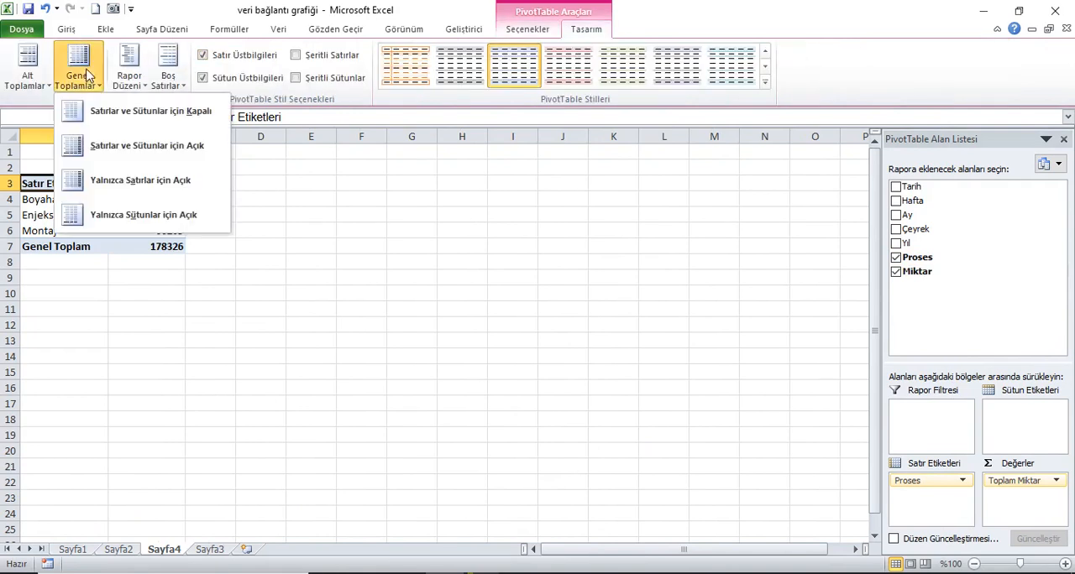
pyautogui.click(192, 113)
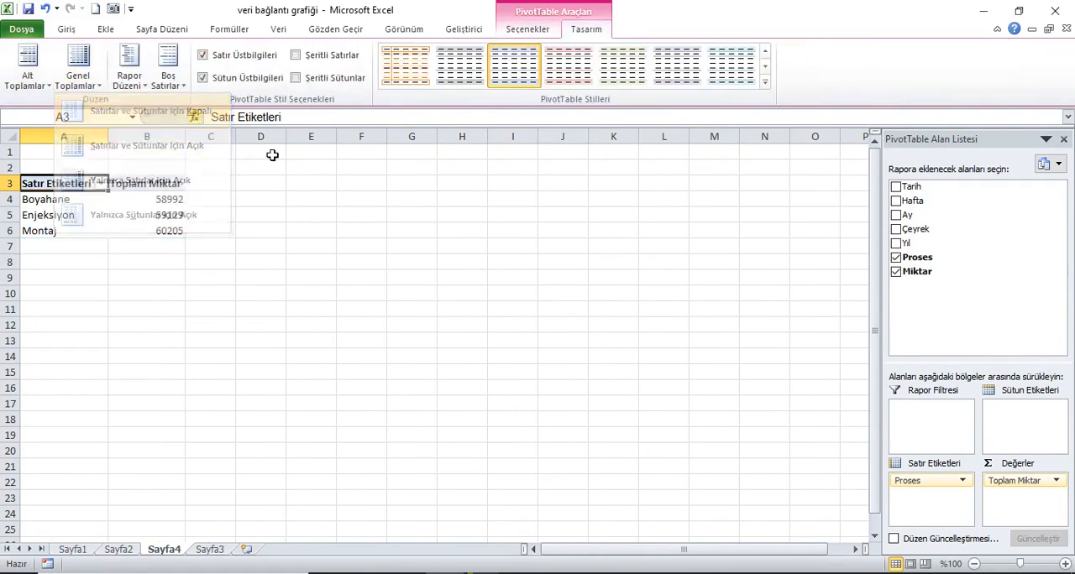
pyautogui.click(131, 69)
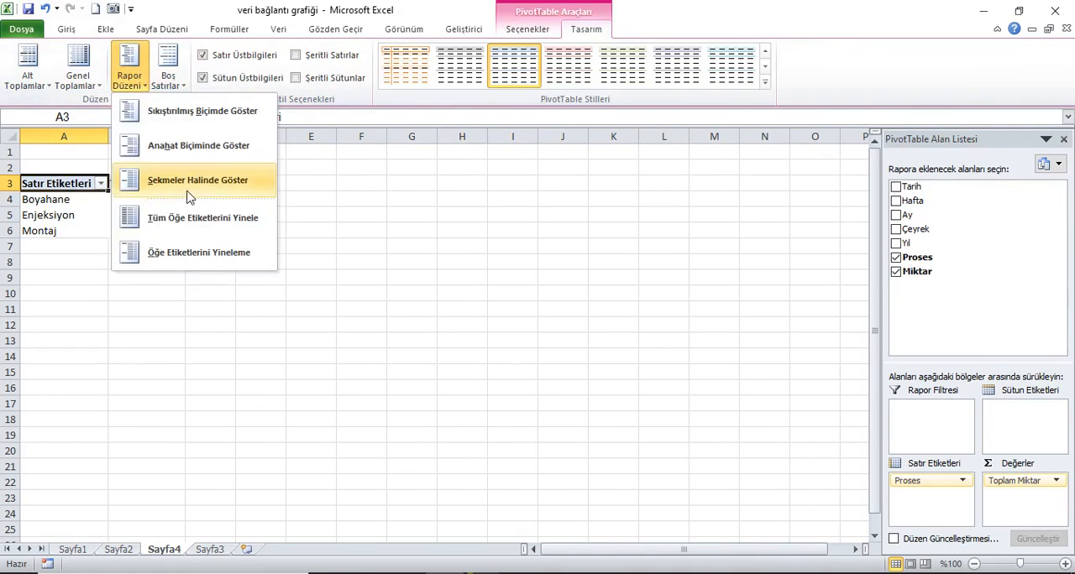
pyautogui.click(214, 195)
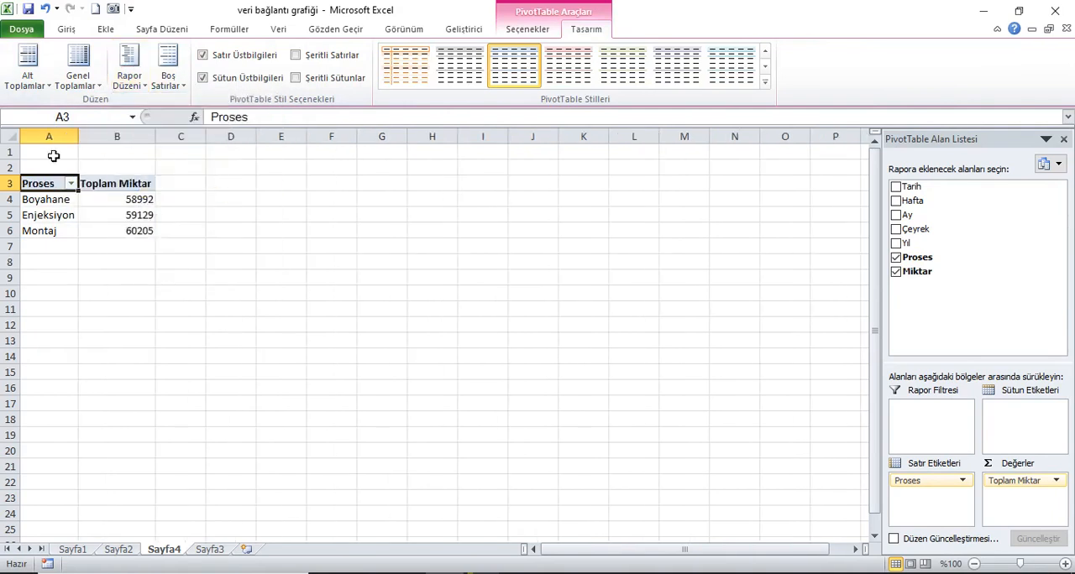
# Step: Disable automatic column-width fitting on update in the PivotTable options
pyautogui.click(10, 136)
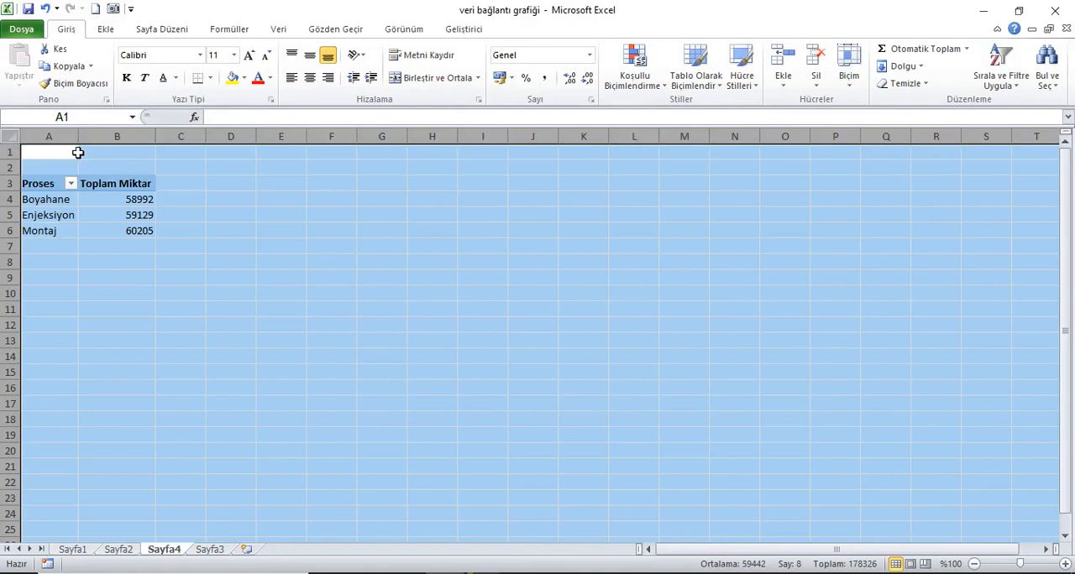
pyautogui.click(68, 156)
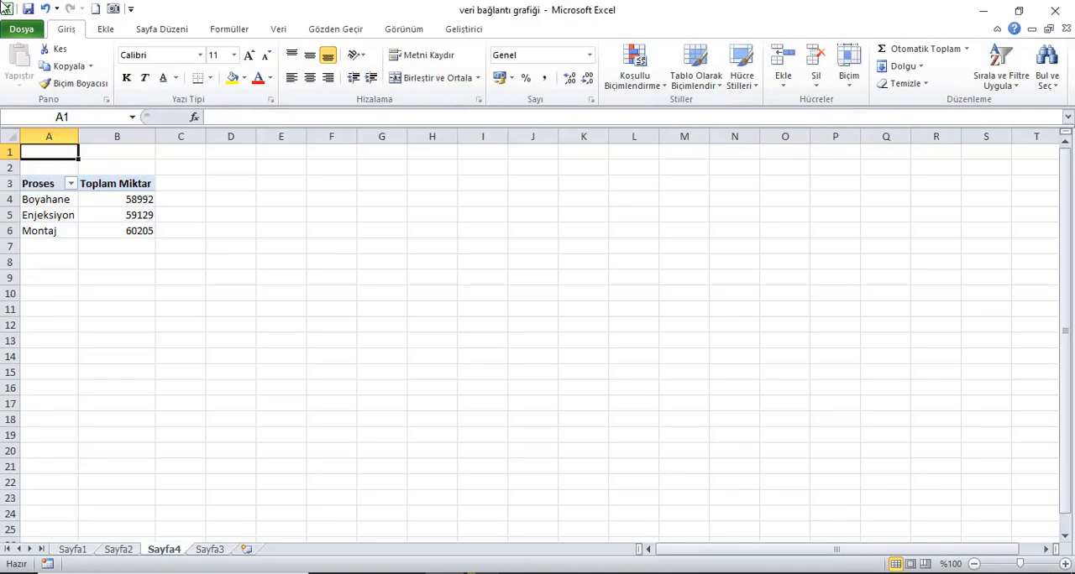
pyautogui.moveTo(140, 238); pyautogui.dragTo(54, 197)
pyautogui.rightClick(88, 199)
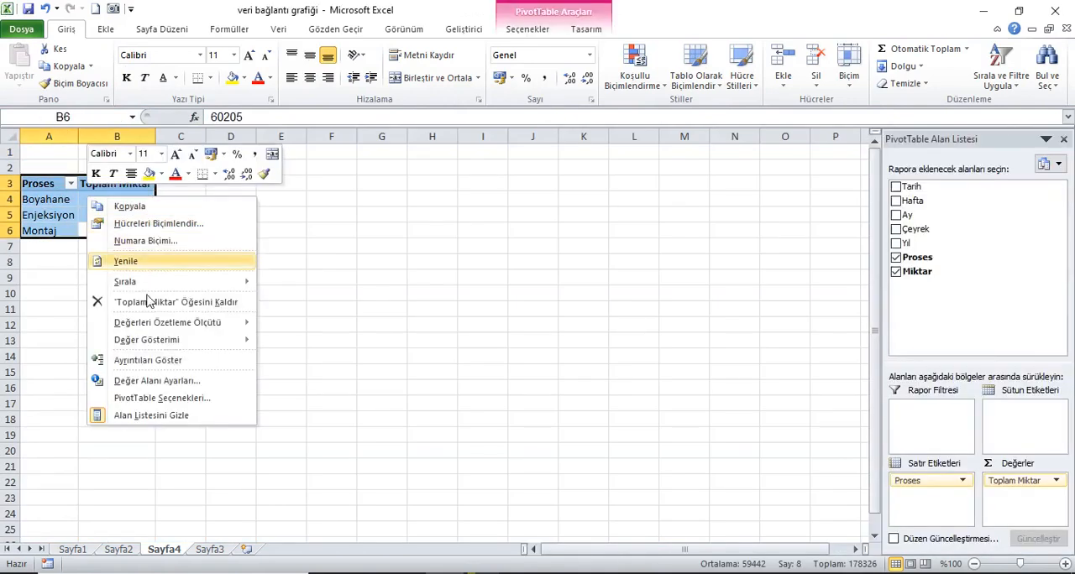
pyautogui.click(161, 400)
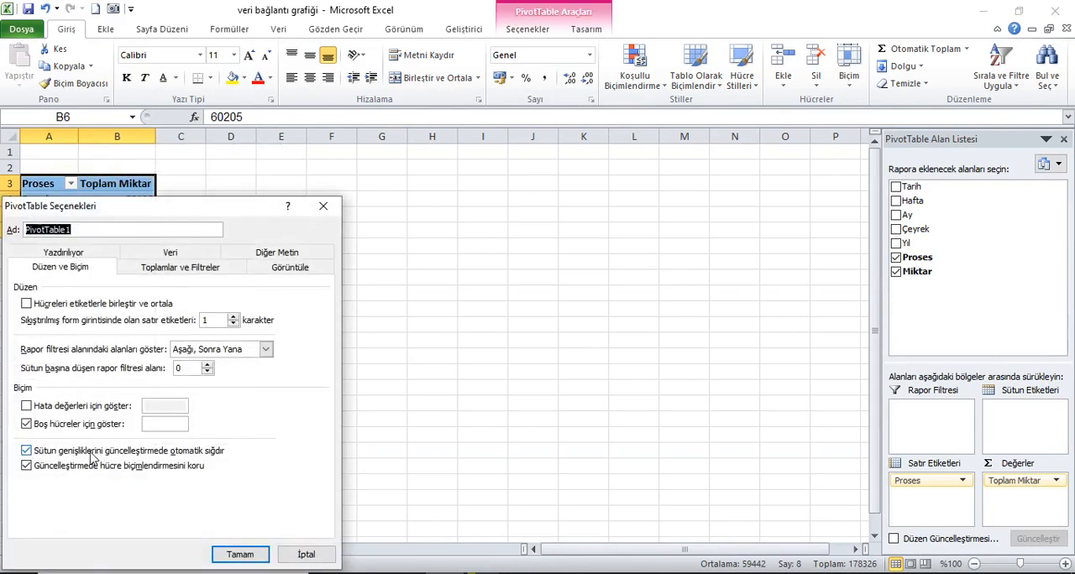
pyautogui.click(26, 451)
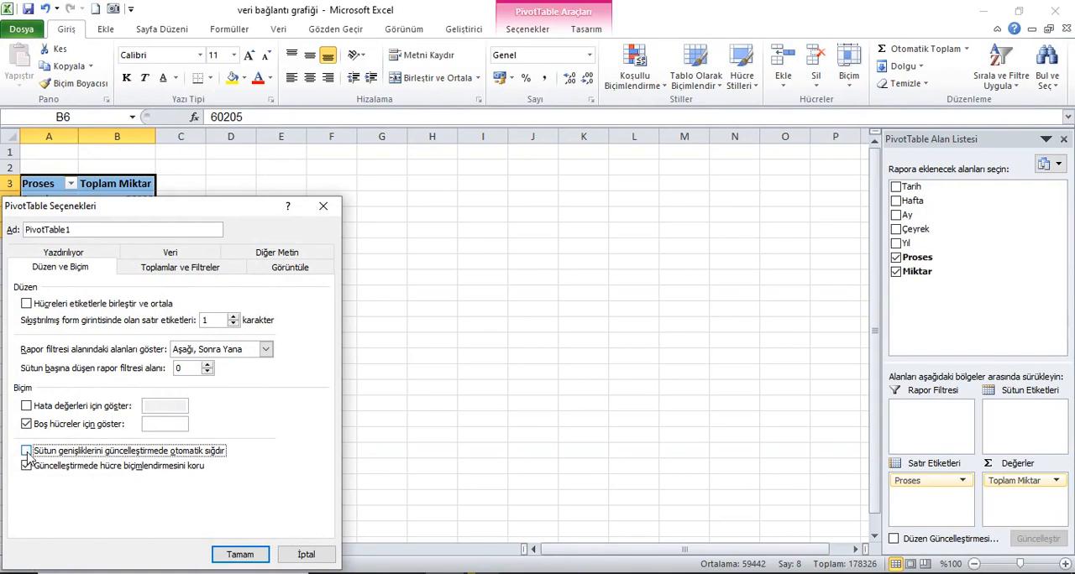
pyautogui.click(240, 555)
# Step: Refresh the PivotTable and manually resize columns A and B to the same width
pyautogui.click(50, 200)
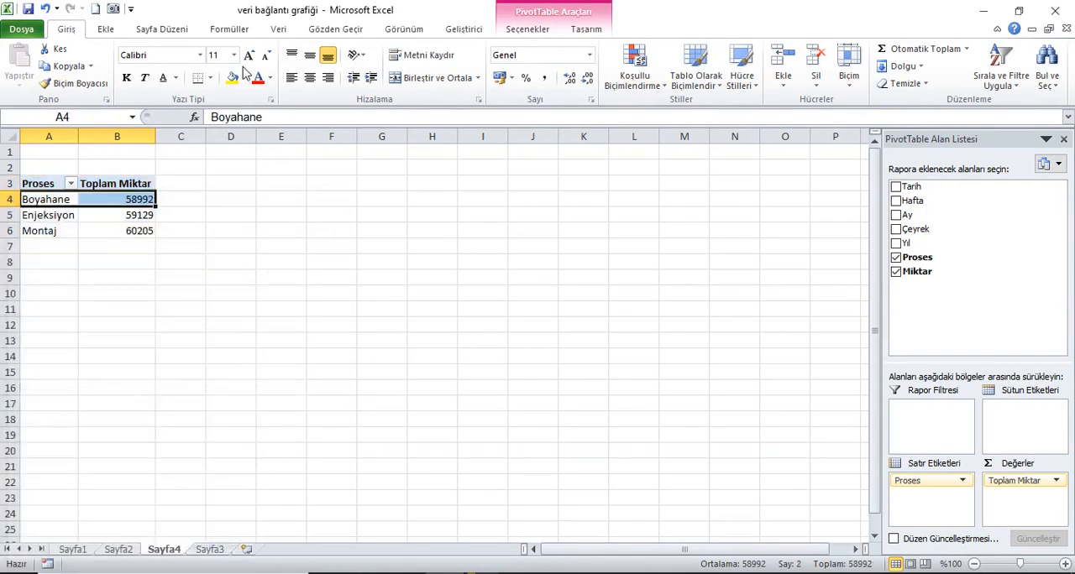
pyautogui.click(529, 30)
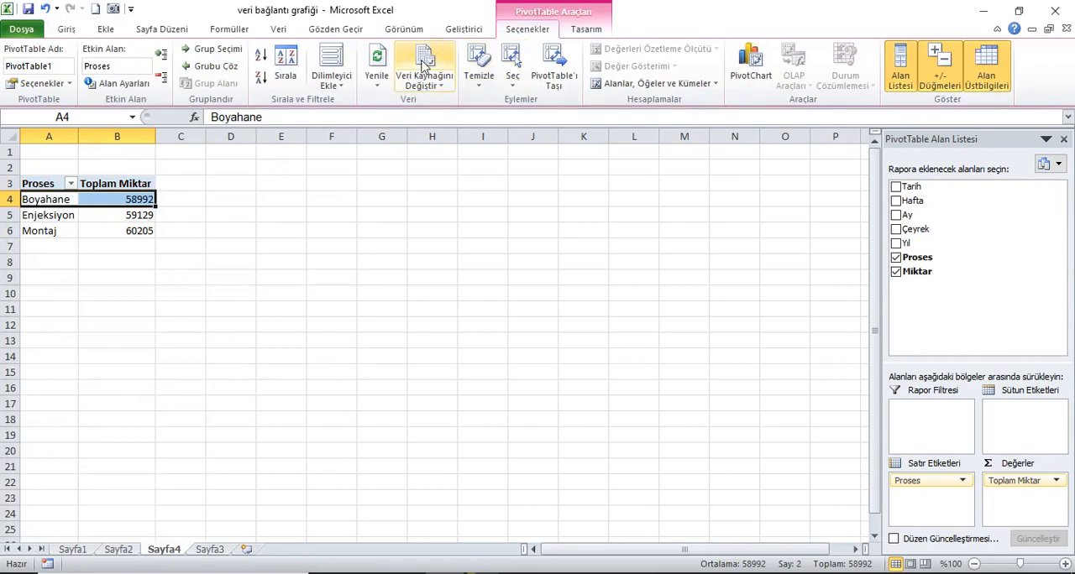
pyautogui.click(377, 62)
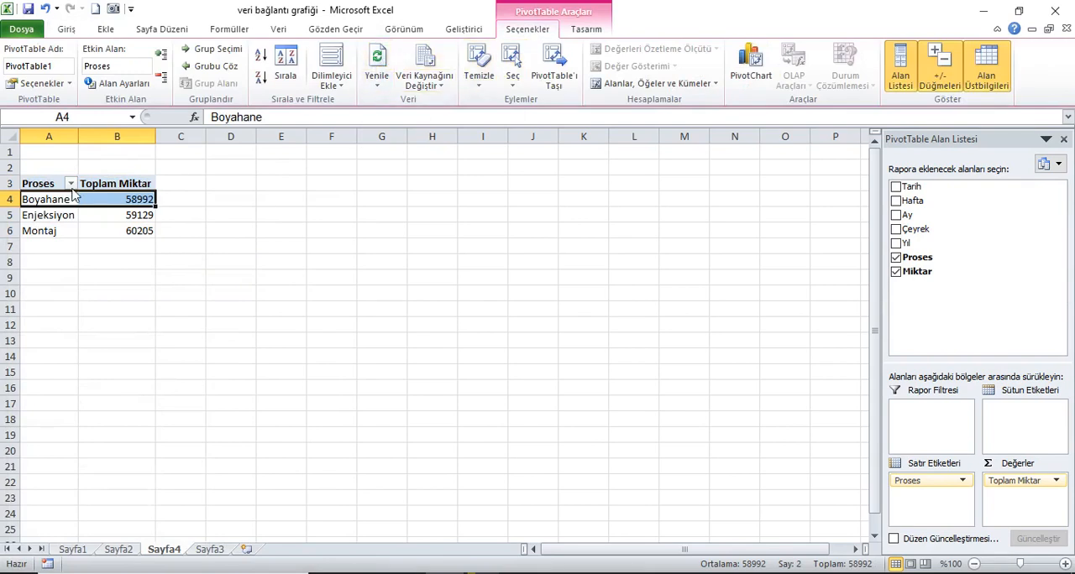
pyautogui.moveTo(72, 137)
pyautogui.mouseDown()
pyautogui.moveTo(105, 139)
pyautogui.moveTo(90, 146)
pyautogui.mouseUp()
# Step: Rename the Toplam Miktar header in B3 to Miktar, keeping the leading space
pyautogui.click(144, 186)
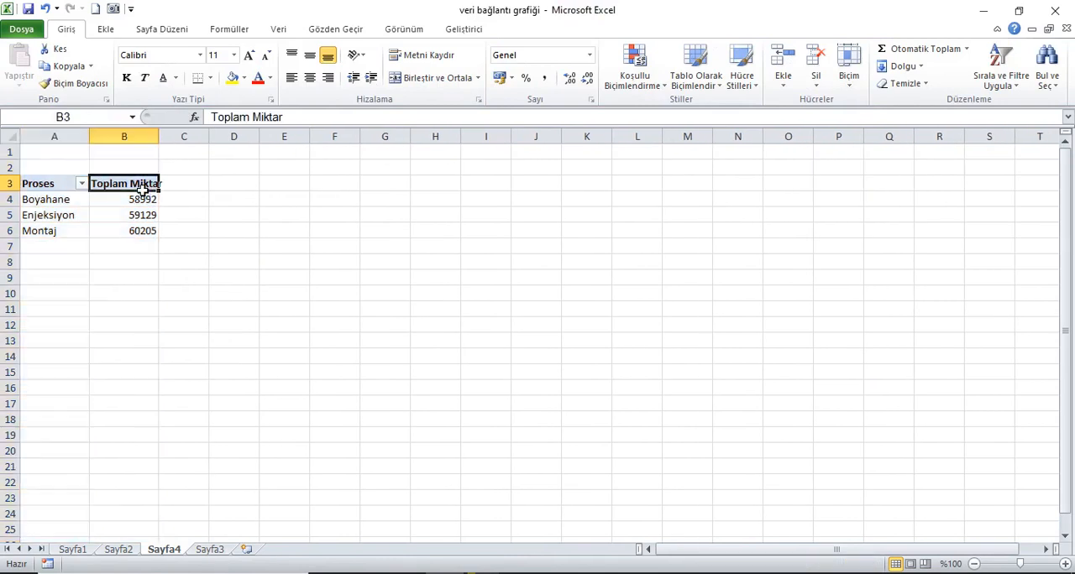
pyautogui.click(250, 117)
pyautogui.press('BackSpace')
pyautogui.press('BackSpace')
pyautogui.press('BackSpace')
pyautogui.press('BackSpace')
pyautogui.press('BackSpace')
pyautogui.press('BackSpace')
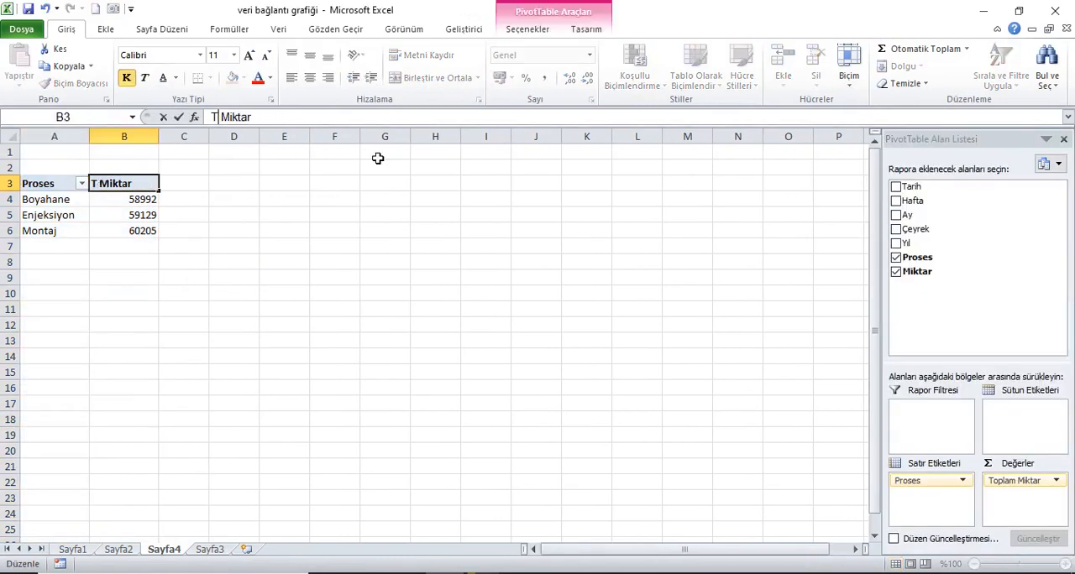
pyautogui.press('Return')
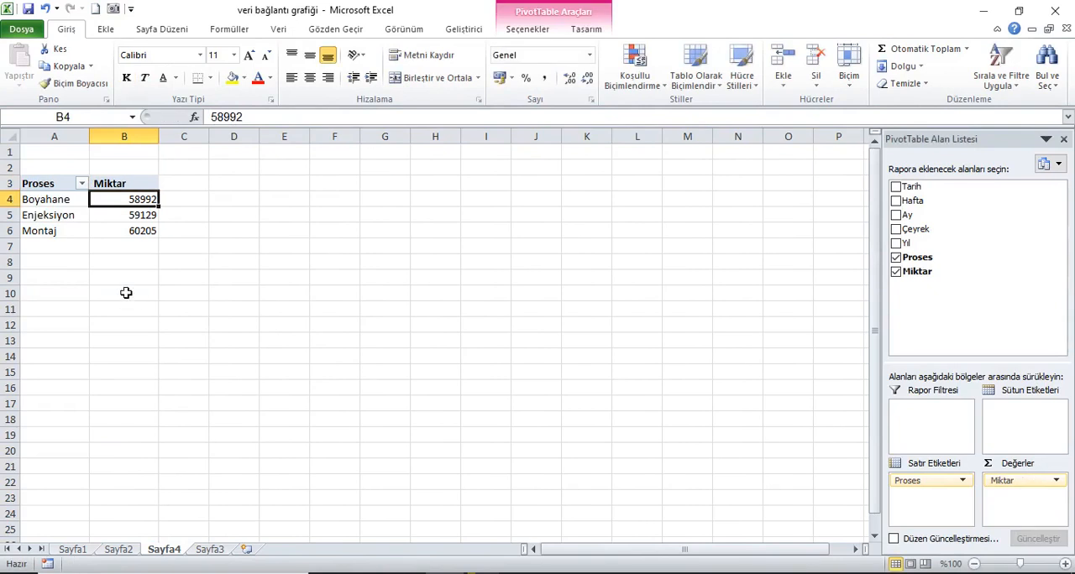
# Step: Copy columns A:B containing the Proses PivotTable and paste them starting at D1
pyautogui.click(54, 152)
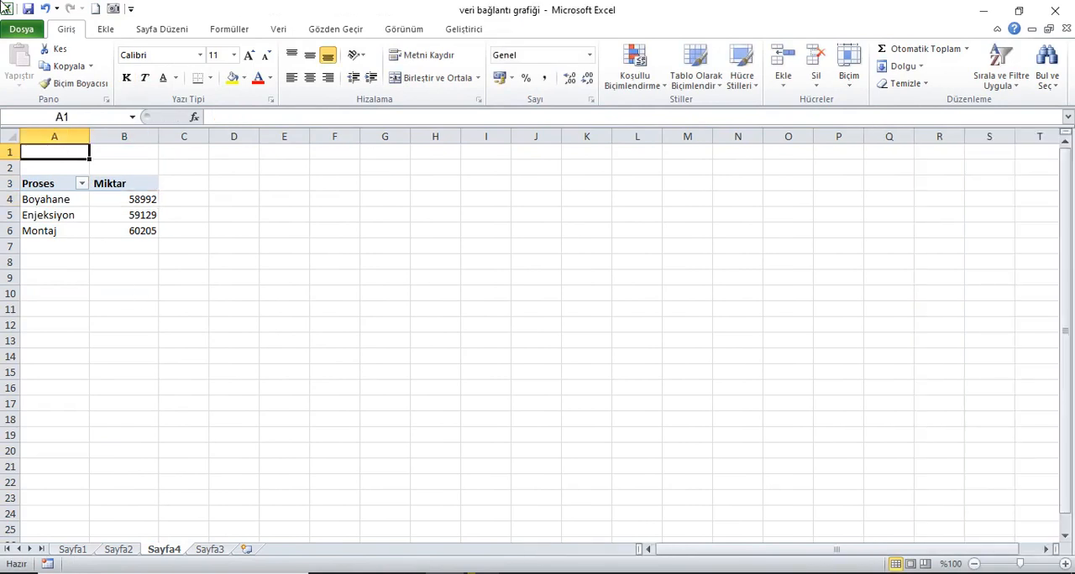
pyautogui.moveTo(58, 150); pyautogui.dragTo(123, 150)
pyautogui.click(69, 66)
pyautogui.click(243, 157)
pyautogui.click(19, 63)
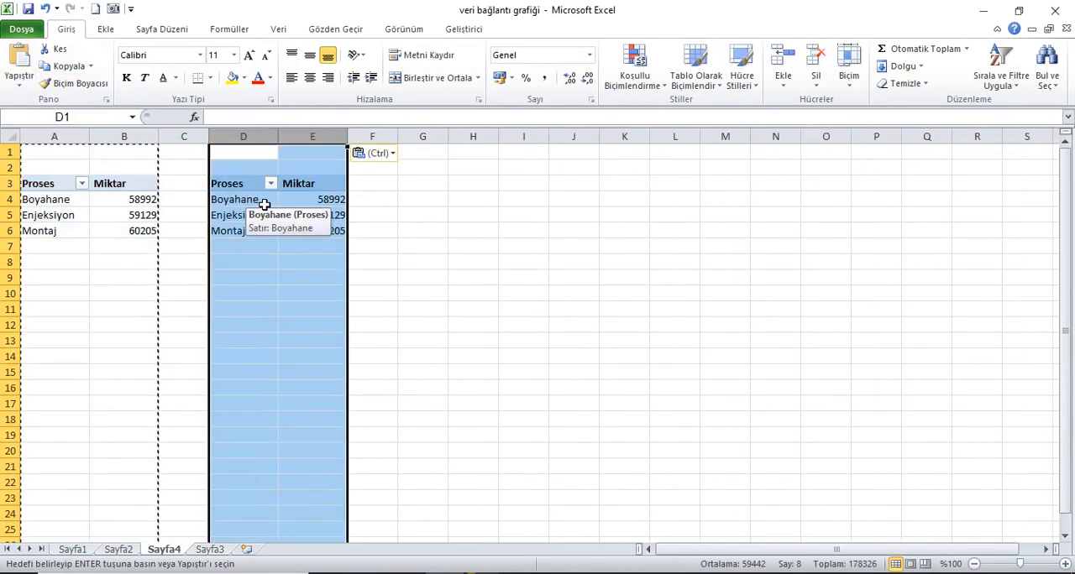
# Step: In the PivotTable at D3, make Proses the report filter and use Yıl as the row labels
pyautogui.click(263, 205)
pyautogui.rightClick(262, 202)
pyautogui.moveTo(940, 485); pyautogui.dragTo(951, 432)
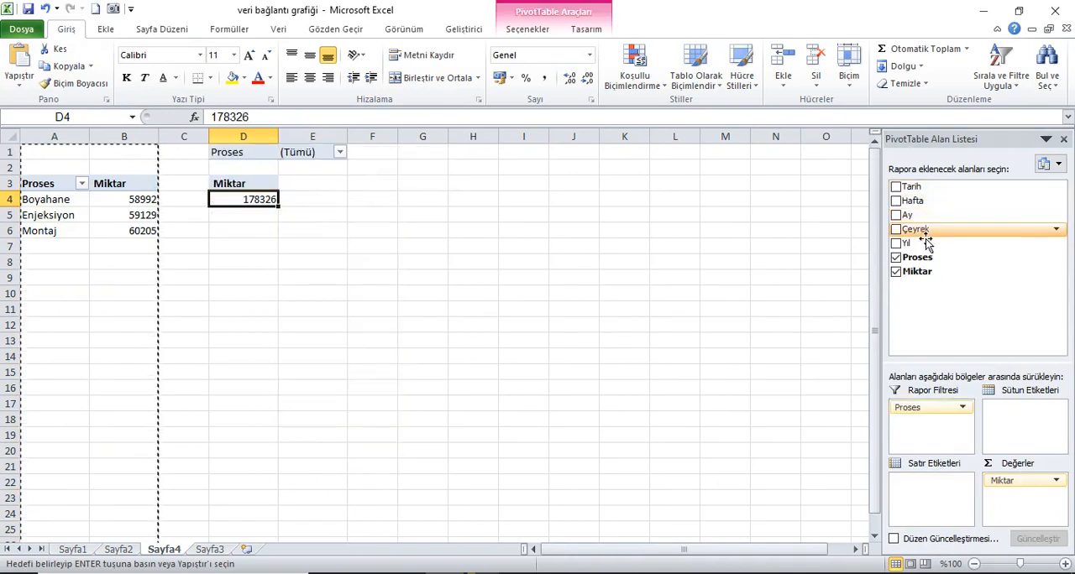
pyautogui.moveTo(909, 245); pyautogui.dragTo(922, 502)
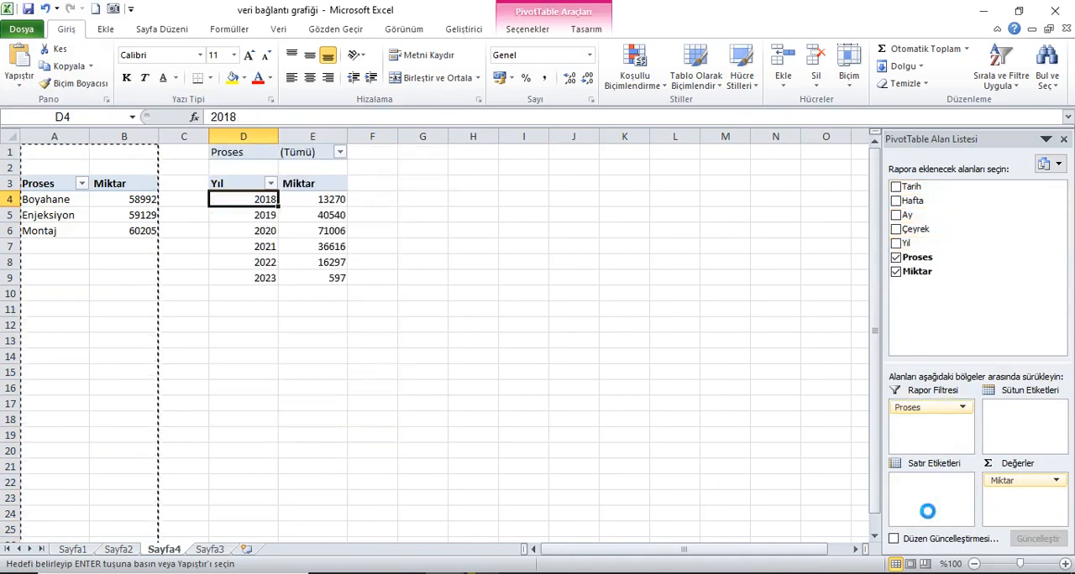
# Step: Copy columns D:E containing the Yıl PivotTable and paste them starting at G1
pyautogui.moveTo(258, 143); pyautogui.dragTo(312, 139)
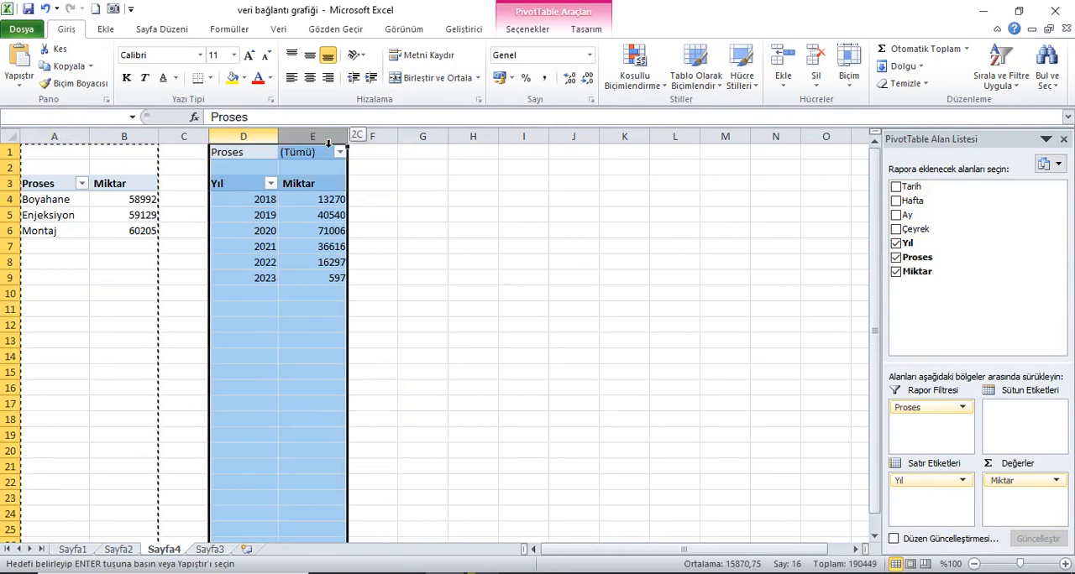
pyautogui.click(60, 69)
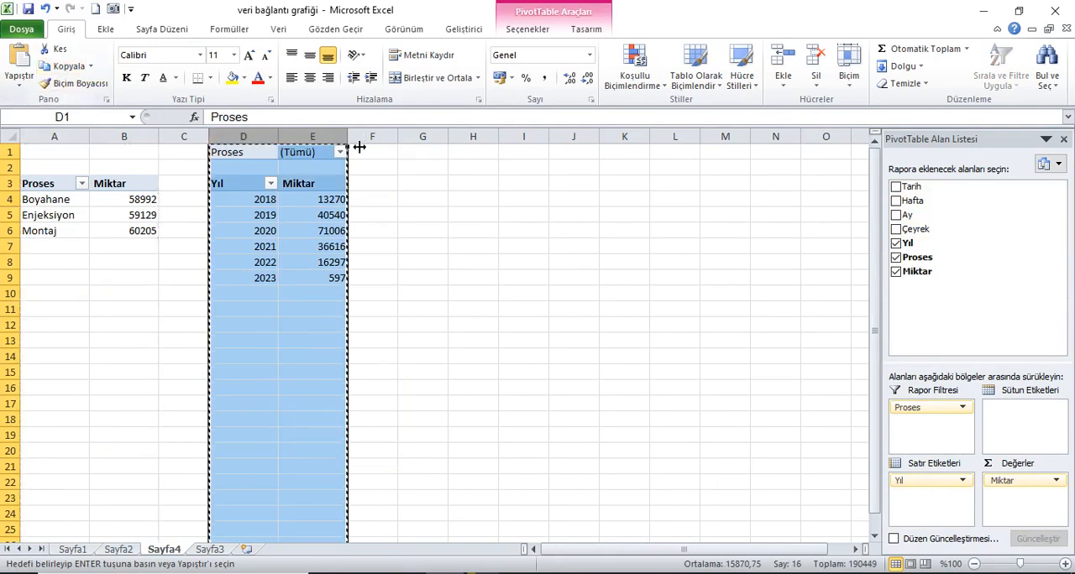
pyautogui.click(420, 155)
pyautogui.click(22, 65)
# Step: In the PivotTable at G3, replace the Proses filter with Yıl and use Çeyrek as the row labels
pyautogui.click(457, 220)
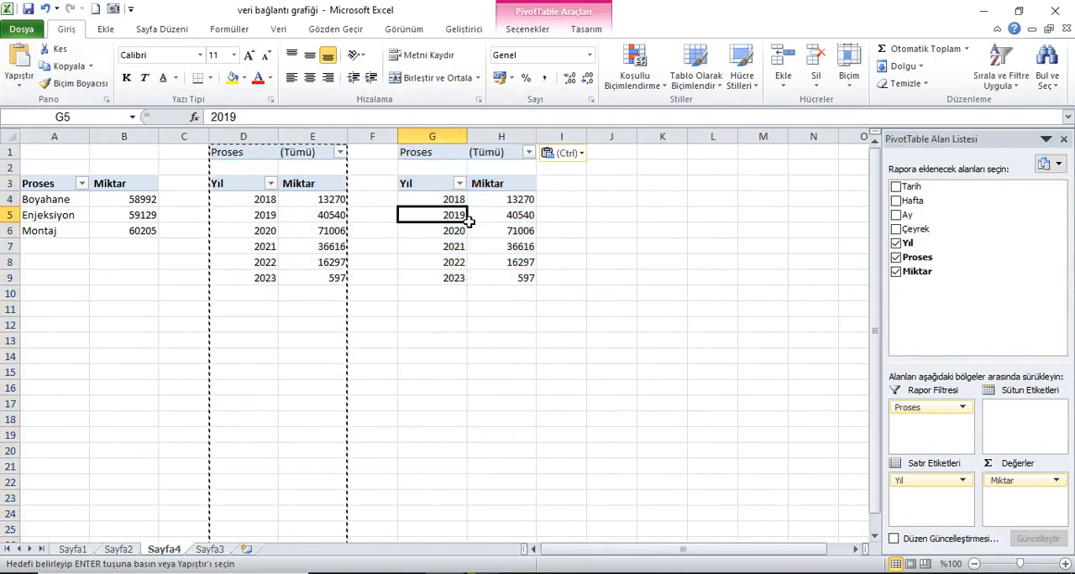
pyautogui.moveTo(907, 408); pyautogui.dragTo(921, 263)
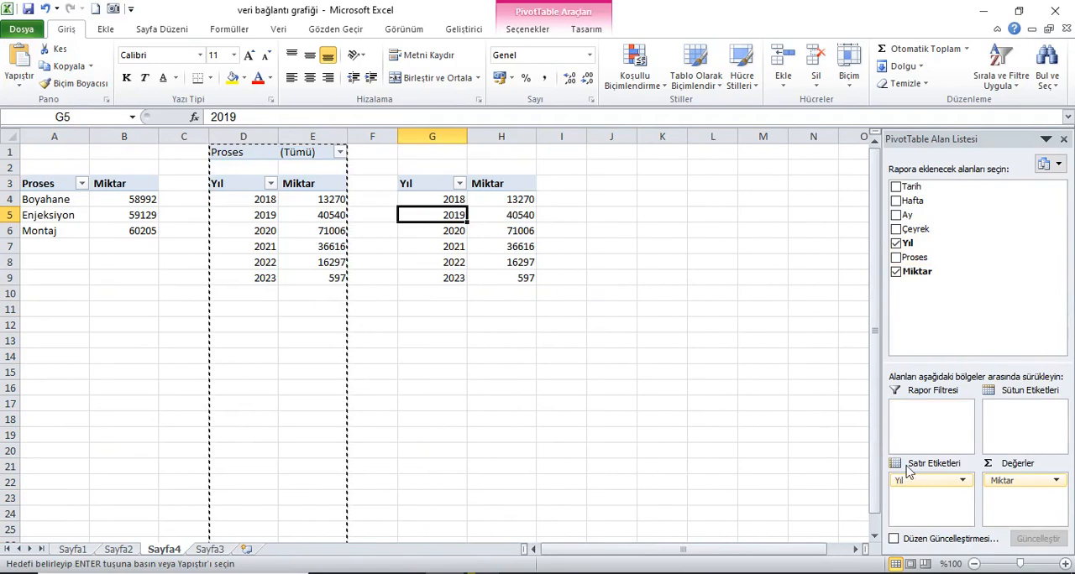
pyautogui.moveTo(919, 480); pyautogui.dragTo(923, 408)
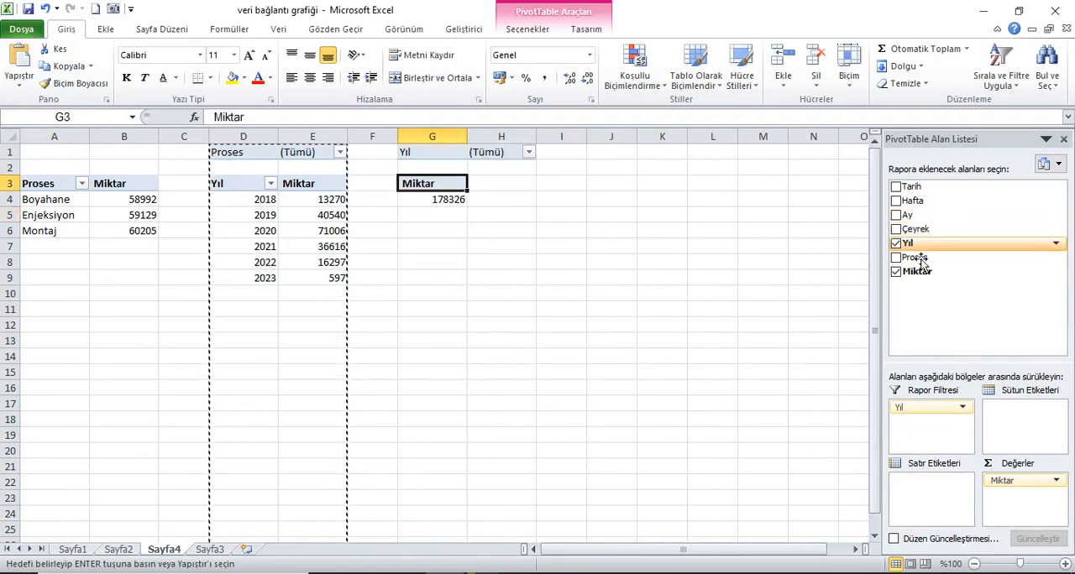
pyautogui.moveTo(919, 244); pyautogui.dragTo(954, 494)
# Step: Copy columns G:H containing the Çeyrek PivotTable and paste them starting at J1
pyautogui.moveTo(453, 141); pyautogui.dragTo(503, 139)
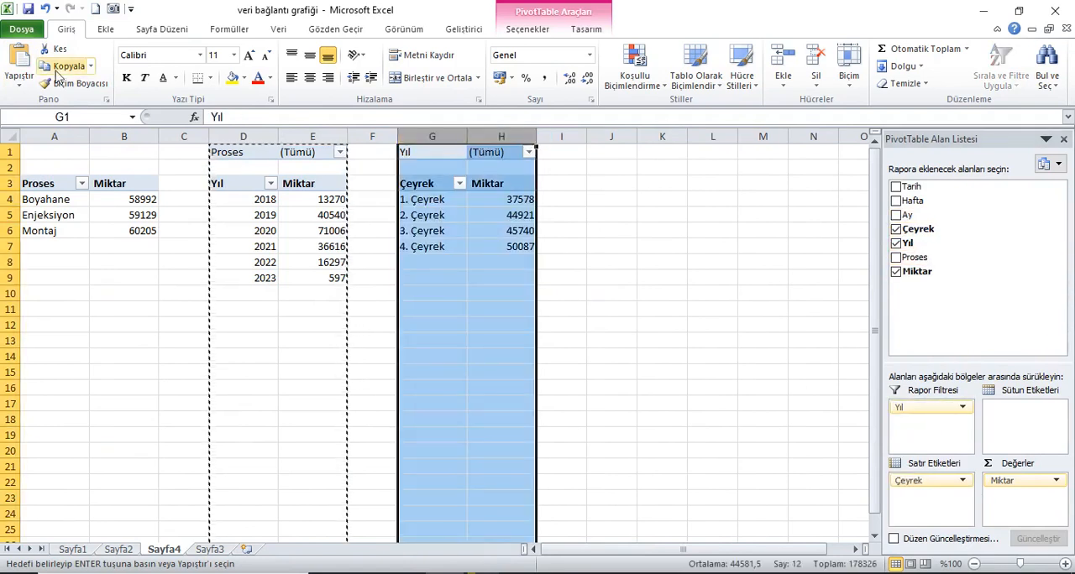
pyautogui.click(76, 66)
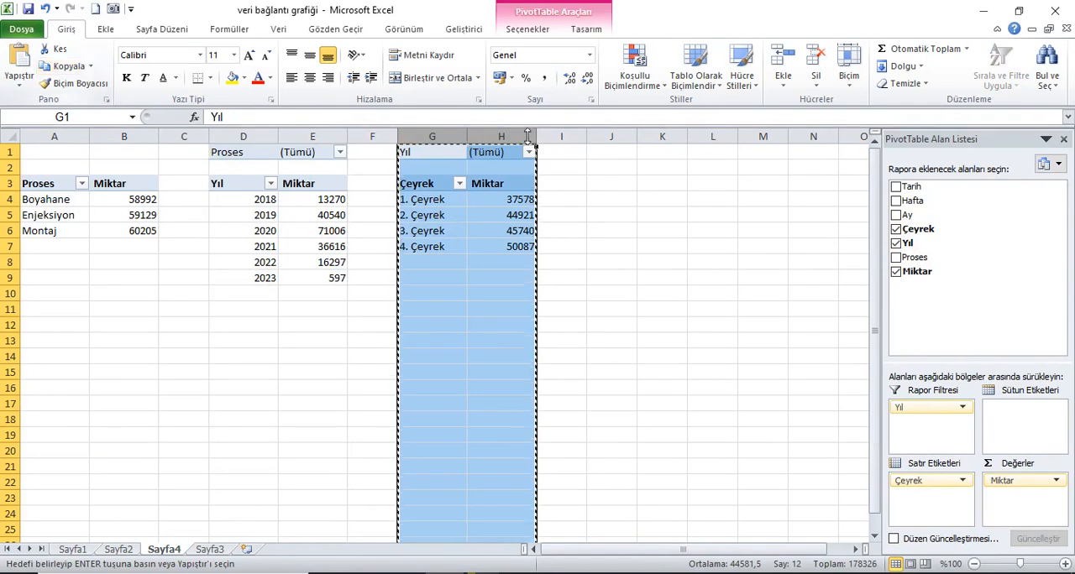
pyautogui.click(598, 156)
pyautogui.click(11, 53)
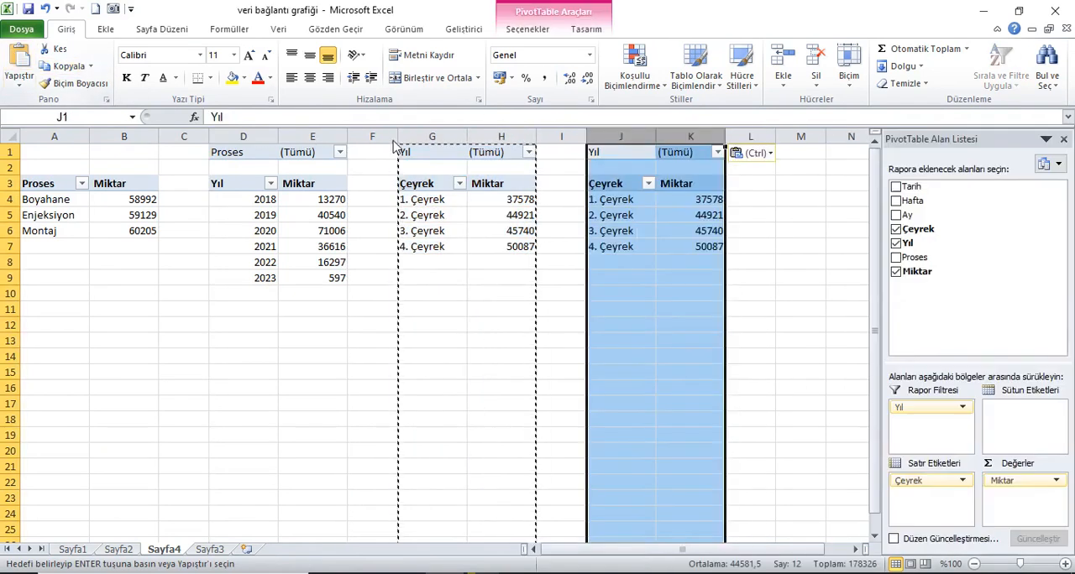
# Step: In the PivotTable at J3, replace the Yıl filter with Çeyrek and use Ay as the row labels
pyautogui.moveTo(926, 420); pyautogui.dragTo(931, 282)
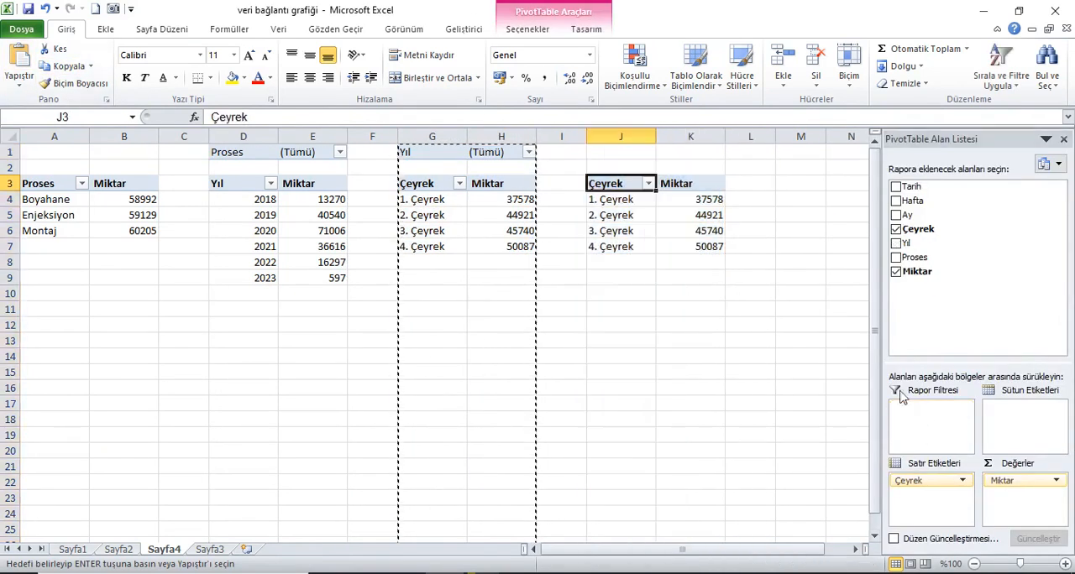
pyautogui.moveTo(907, 481); pyautogui.dragTo(907, 427)
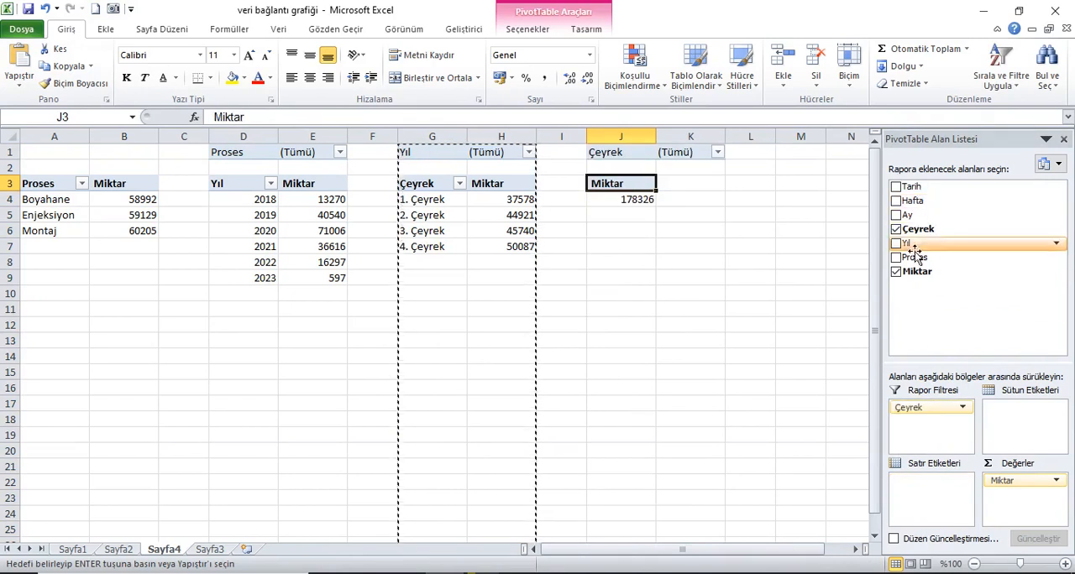
pyautogui.moveTo(915, 217)
pyautogui.mouseDown()
pyautogui.moveTo(974, 503)
pyautogui.moveTo(913, 217)
pyautogui.mouseUp()
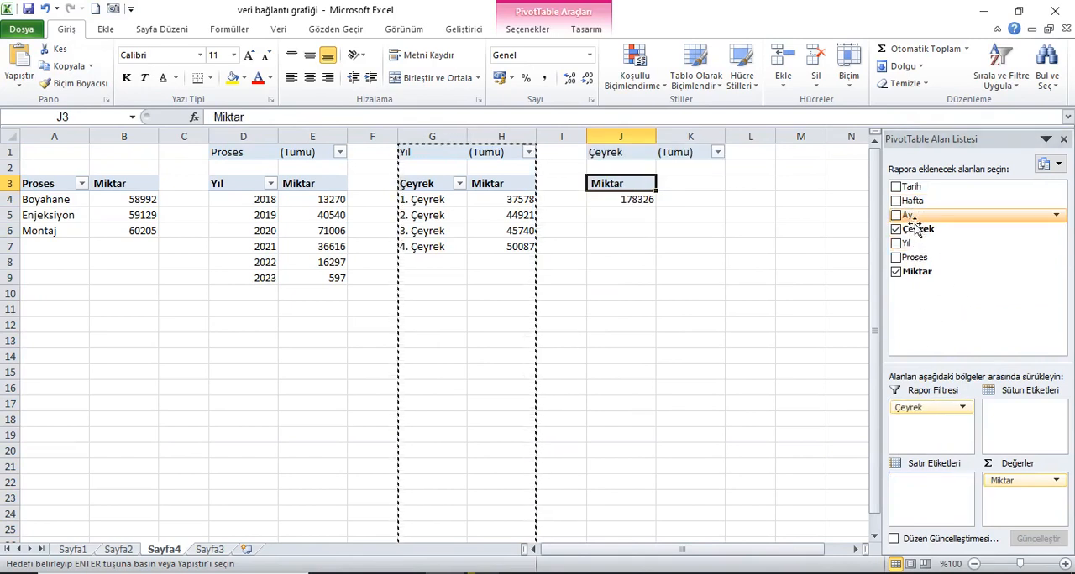
pyautogui.click(914, 218)
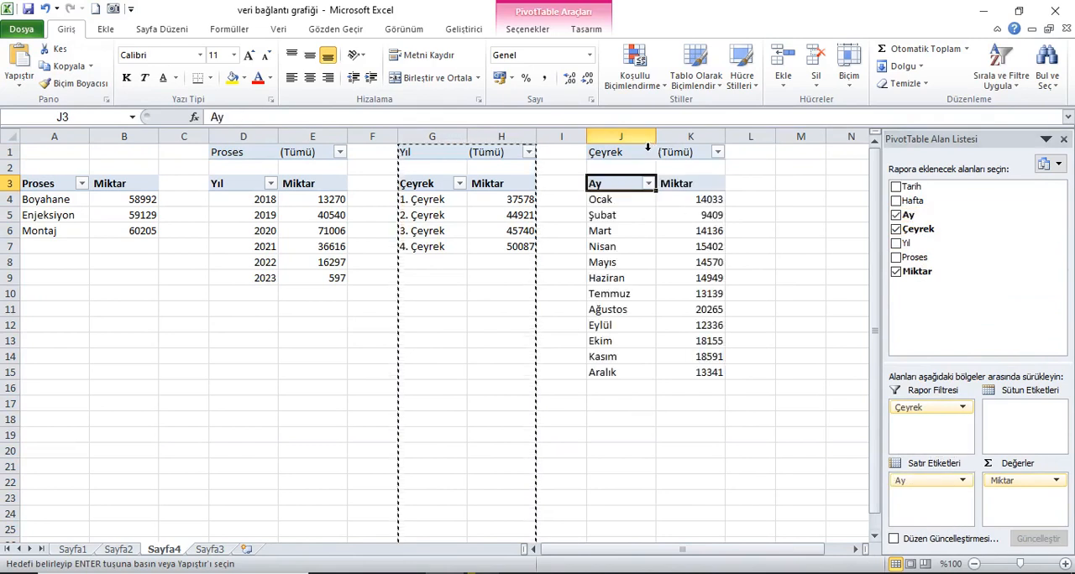
# Step: Copy columns J:K containing the Ay PivotTable and paste them starting at M1
pyautogui.moveTo(638, 136); pyautogui.dragTo(680, 136)
pyautogui.click(75, 67)
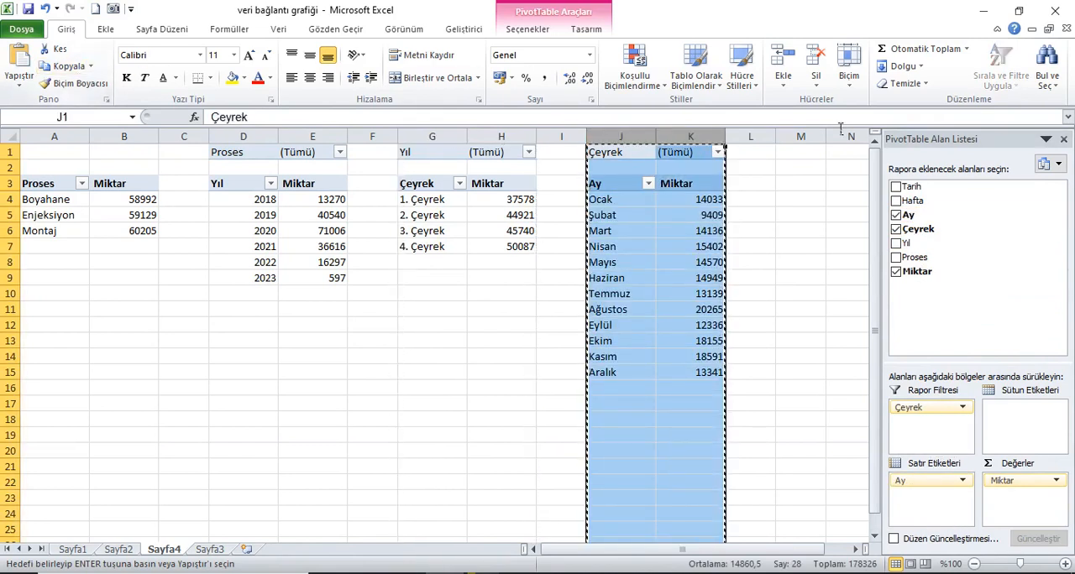
pyautogui.click(811, 154)
pyautogui.click(20, 55)
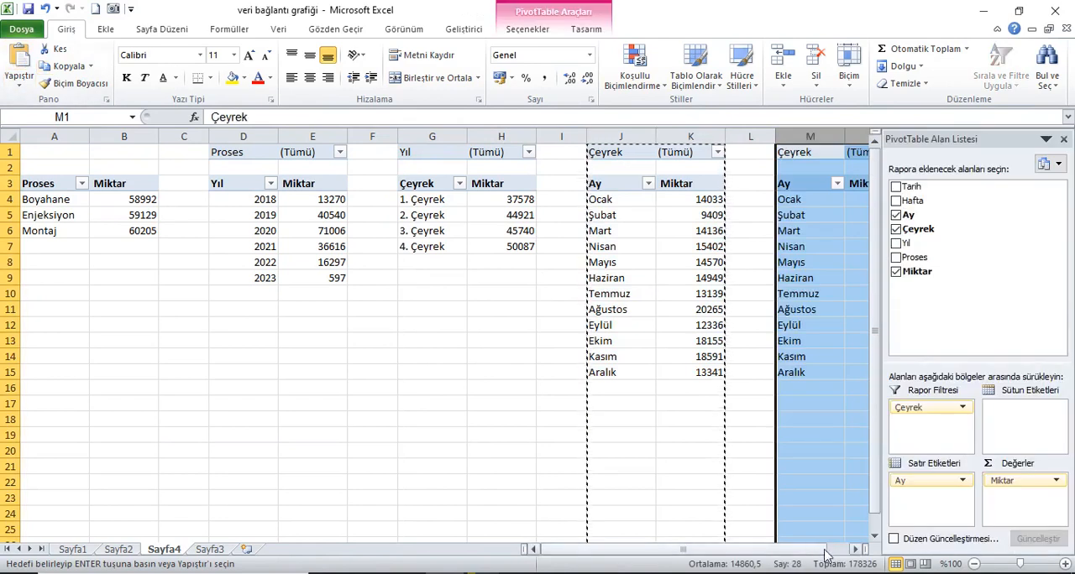
# Step: In the PivotTable at M3, replace the Çeyrek filter with Ay and use Hafta as the row labels
pyautogui.click(855, 549)
pyautogui.click(854, 549)
pyautogui.click(855, 549)
pyautogui.click(855, 549)
pyautogui.click(854, 549)
pyautogui.click(854, 549)
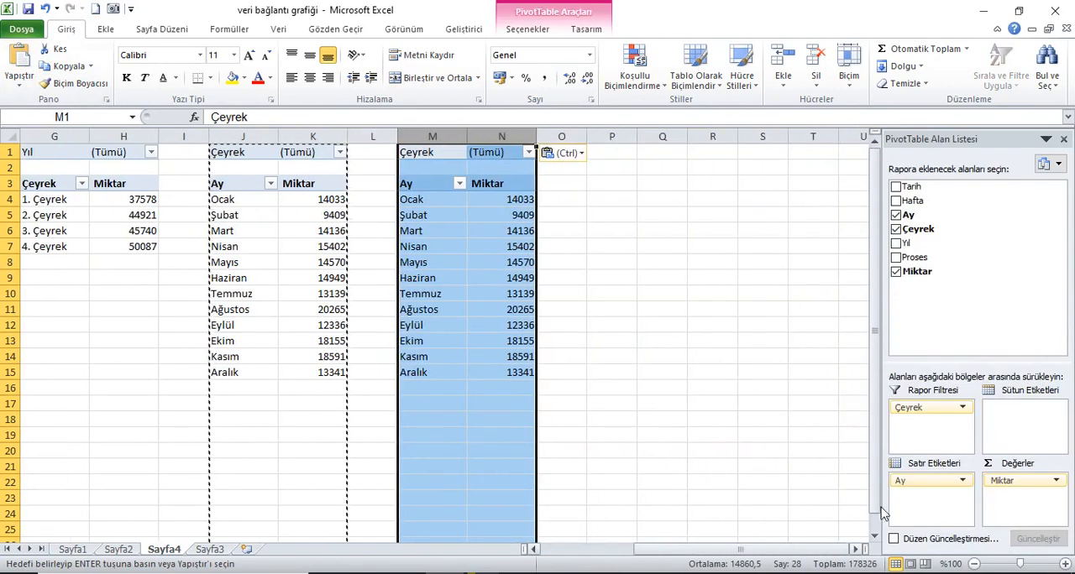
pyautogui.moveTo(932, 407); pyautogui.dragTo(942, 340)
pyautogui.moveTo(927, 482); pyautogui.dragTo(939, 420)
pyautogui.moveTo(913, 203); pyautogui.dragTo(931, 483)
# Step: Copy columns M:N containing the Hafta PivotTable and paste them starting at P1
pyautogui.moveTo(433, 136); pyautogui.dragTo(501, 136)
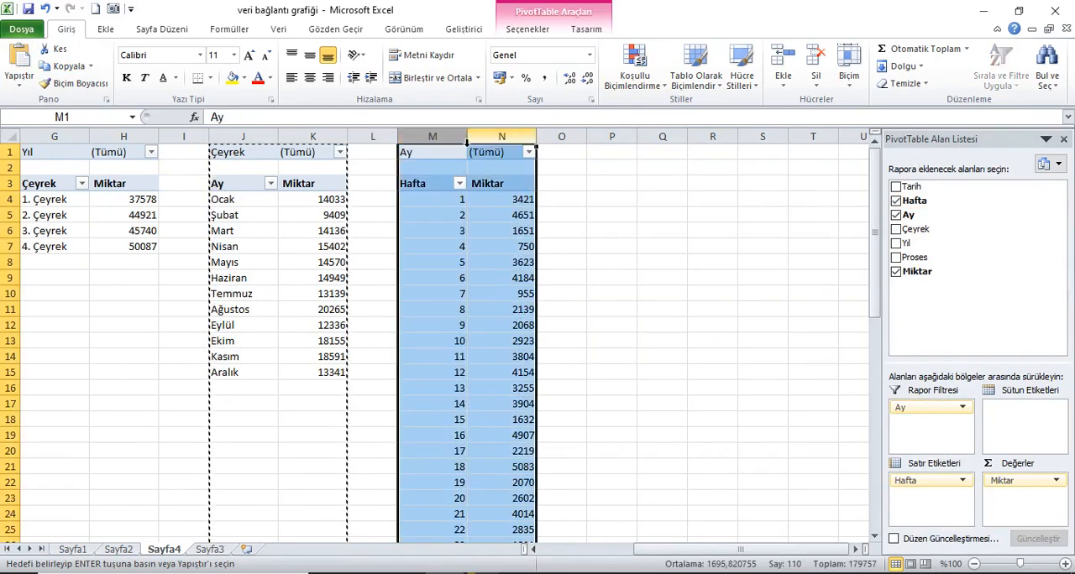
pyautogui.click(69, 67)
pyautogui.click(620, 153)
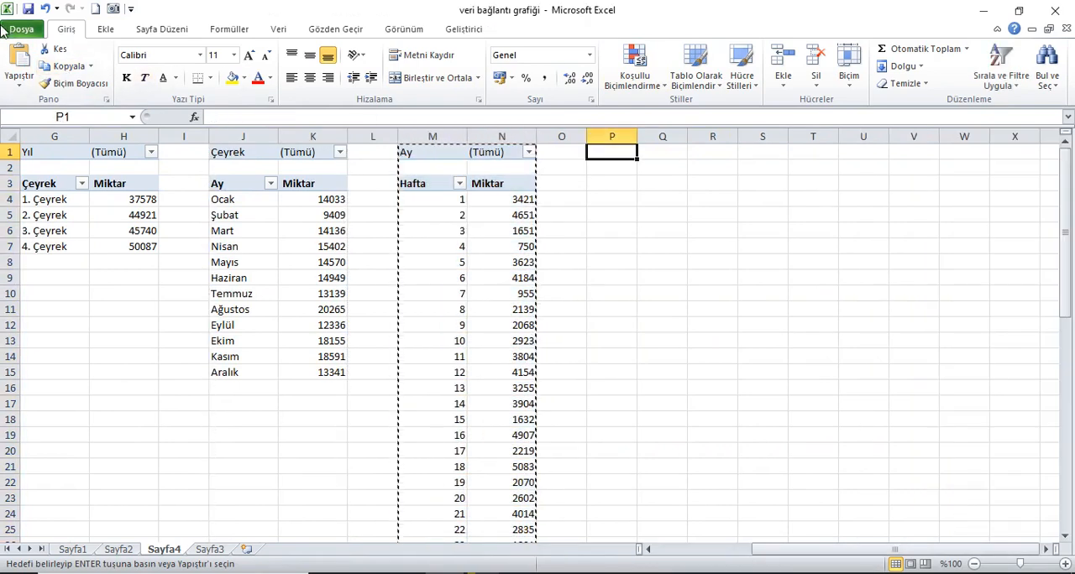
pyautogui.hotkey('ctrl', 'v')
# Step: In the PivotTable at P3, replace the Ay filter with Hafta and use Tarih as the row labels
pyautogui.click(655, 255)
pyautogui.moveTo(911, 407); pyautogui.dragTo(928, 424)
pyautogui.click(895, 186)
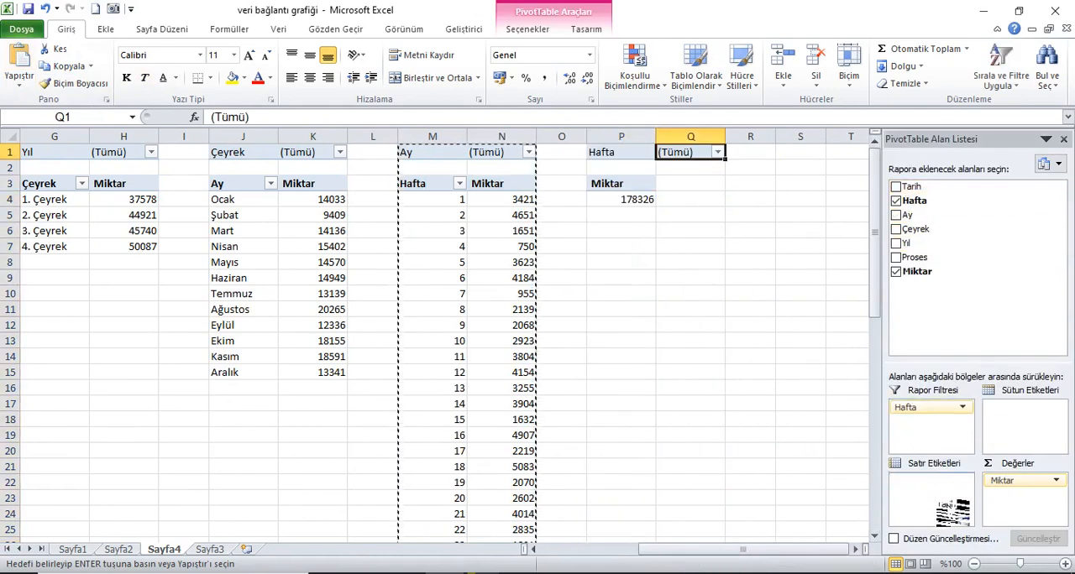
# Step: Auto-fit the width of every column on Sayfa4 and save the workbook
pyautogui.click(10, 137)
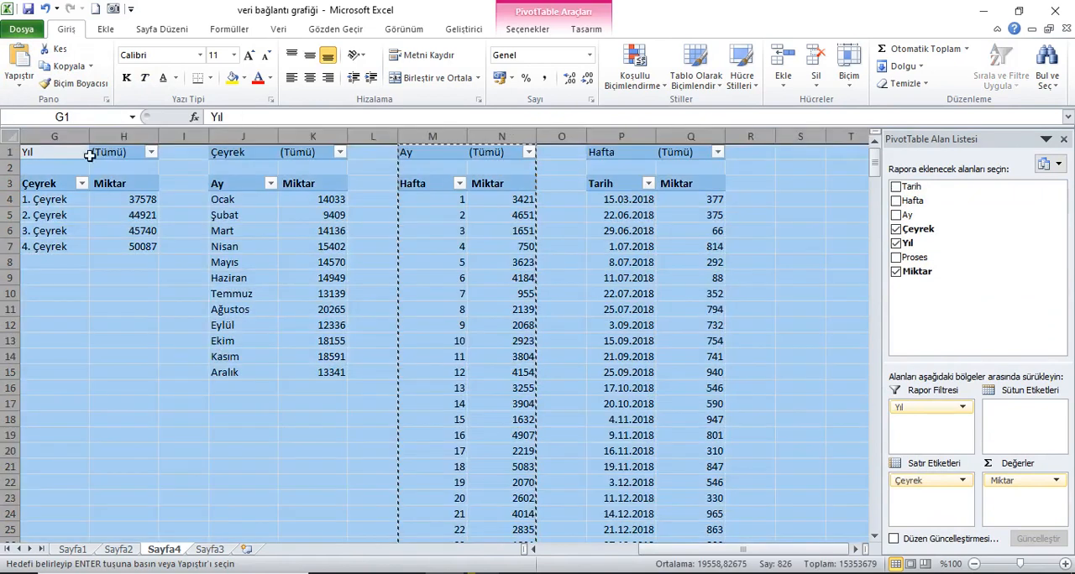
pyautogui.doubleClick(95, 141)
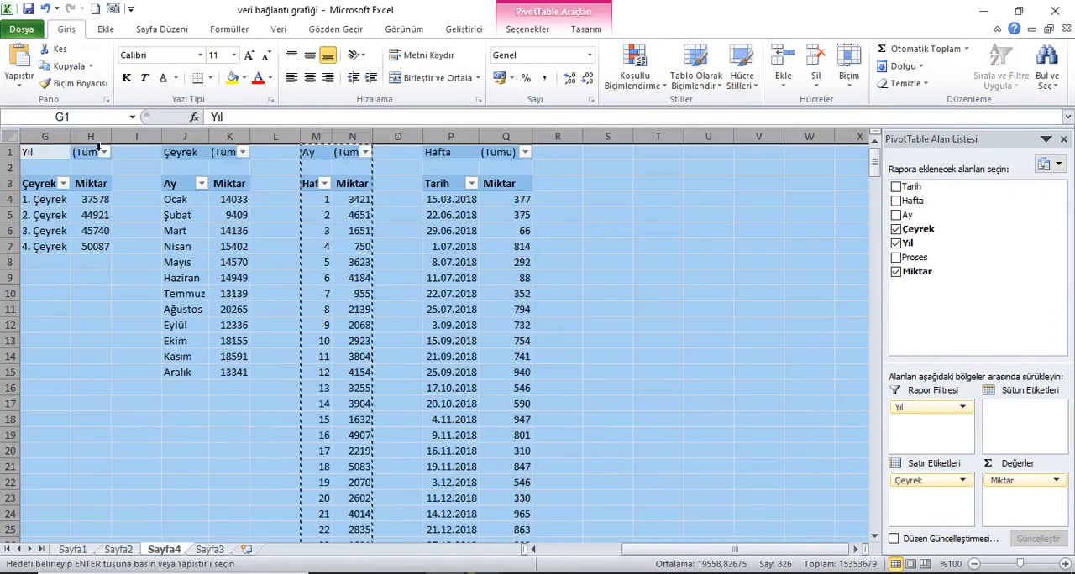
pyautogui.click(620, 153)
pyautogui.click(29, 11)
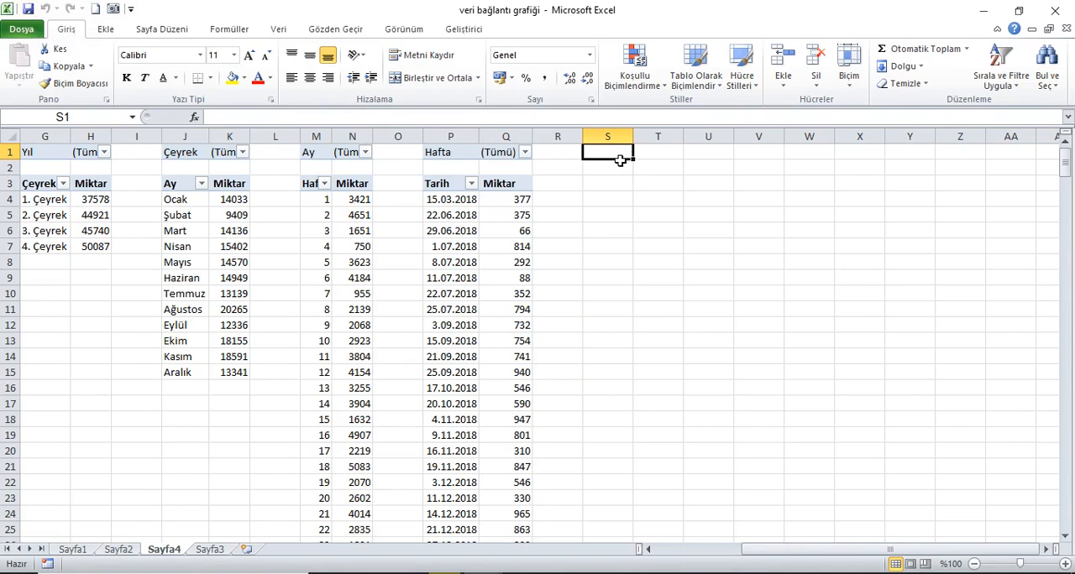
# Step: Enter the headers İlk Sütun in S1 and Son Sütun in T1
pyautogui.write('İlk Sütun')
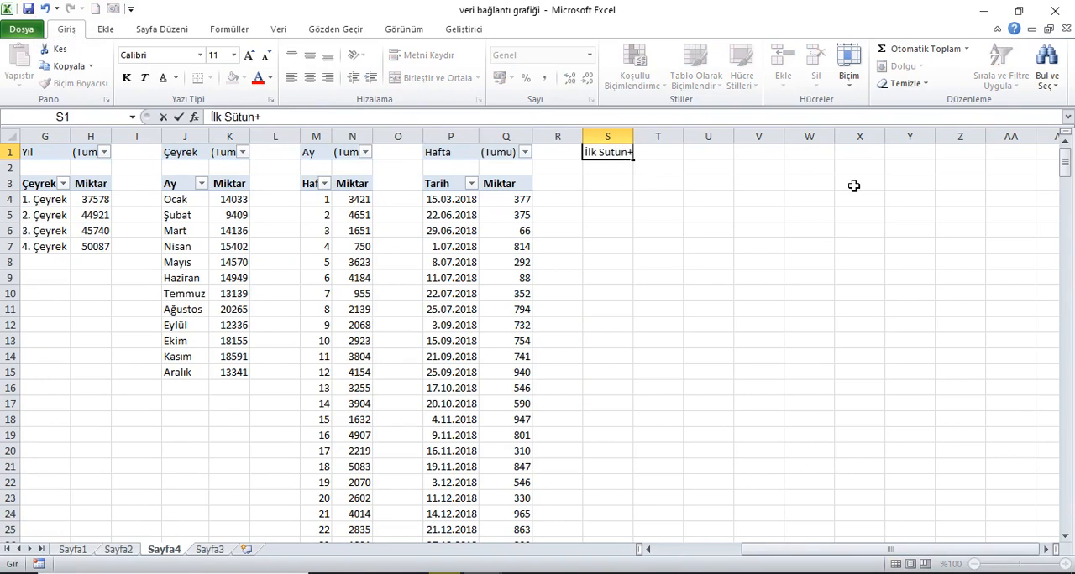
pyautogui.press('Tab')
pyautogui.write('S')
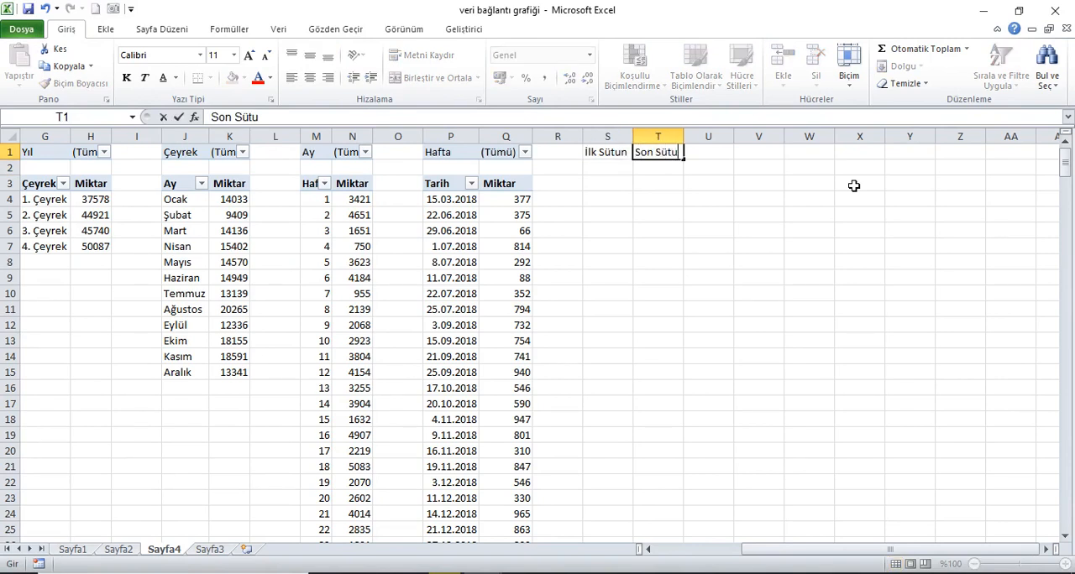
pyautogui.write('on Sütun')
pyautogui.press('Return')
pyautogui.press('Up')
pyautogui.press('Tab')
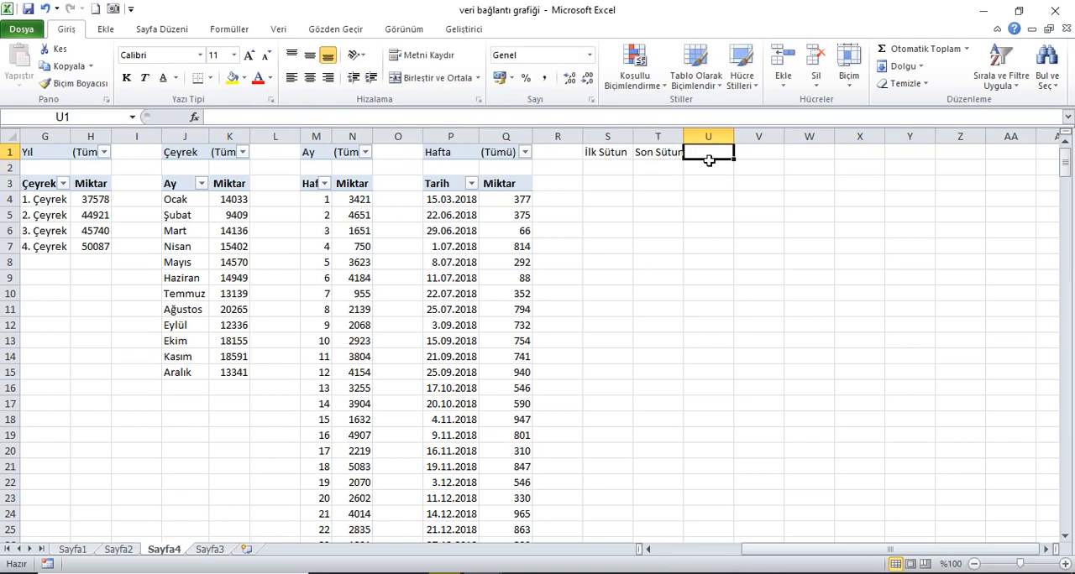
# Step: Enter the headers X Değeri in U1, Miktar in V1 and Tablo Başlığı in W1
pyautogui.write('X Değeri')
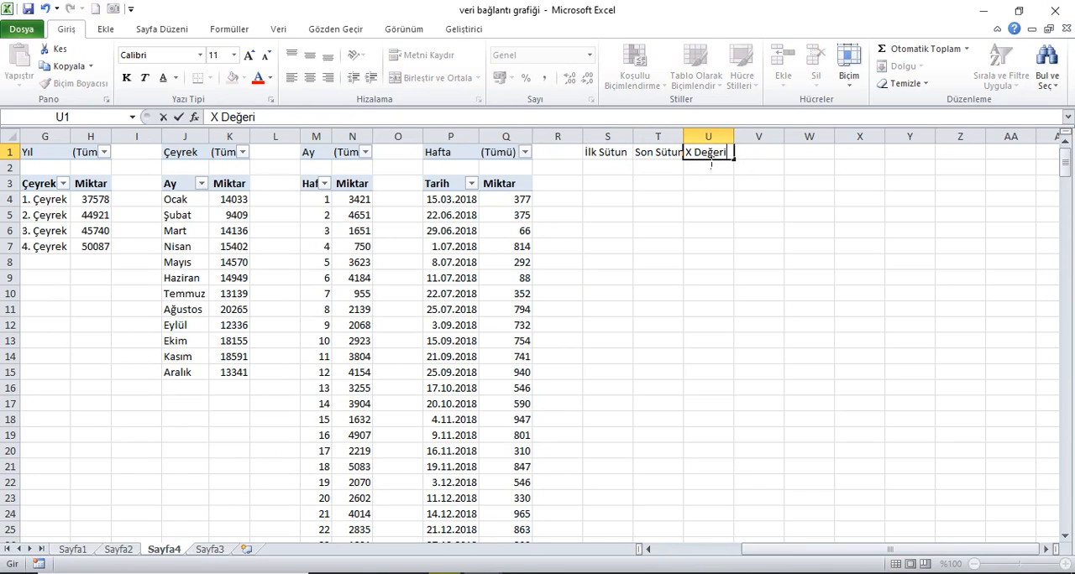
pyautogui.press('Tab')
pyautogui.write('M')
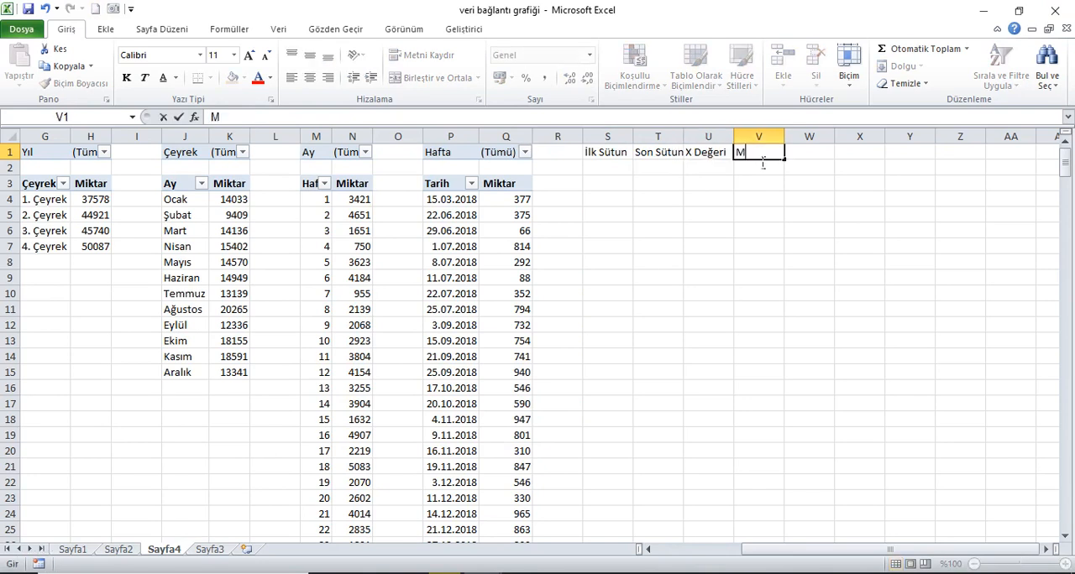
pyautogui.write('iktar')
pyautogui.press('Tab')
pyautogui.write('Taav')
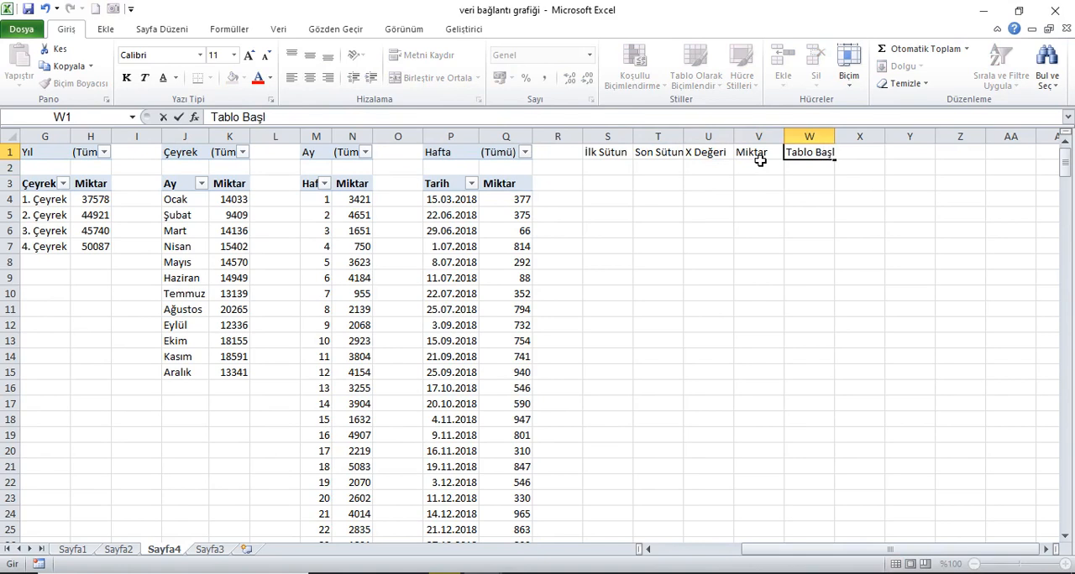
pyautogui.press('Return')
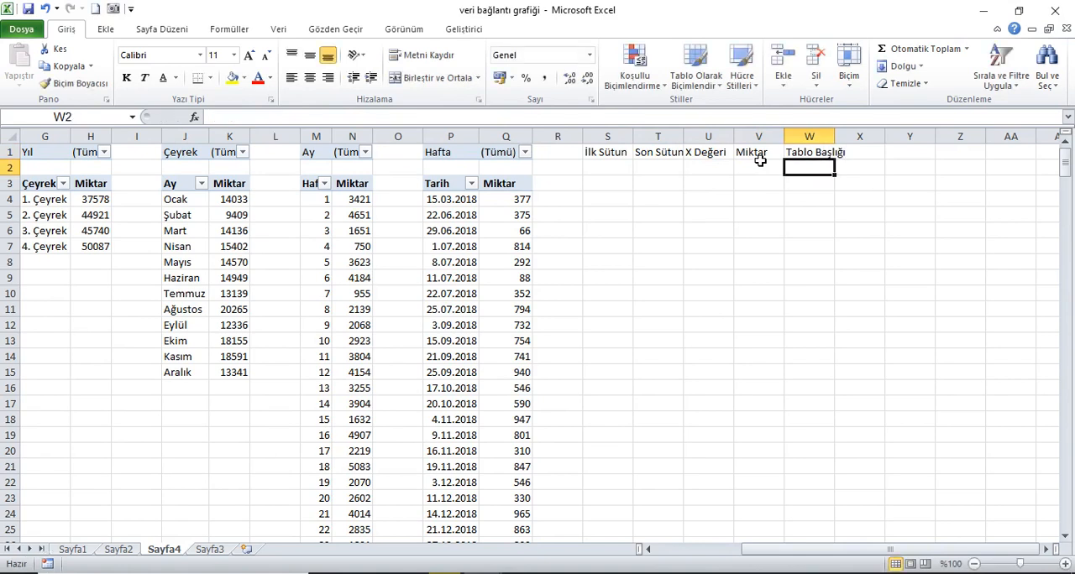
# Step: Auto-fit the widths of columns S through X to their new headers
pyautogui.moveTo(607, 136); pyautogui.dragTo(859, 136)
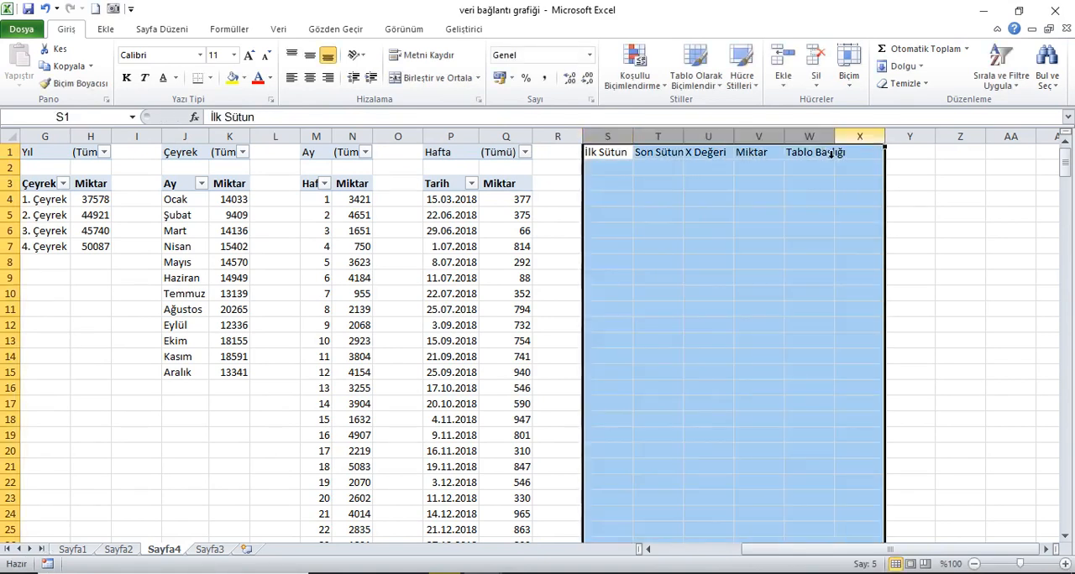
pyautogui.doubleClick(633, 141)
pyautogui.click(612, 175)
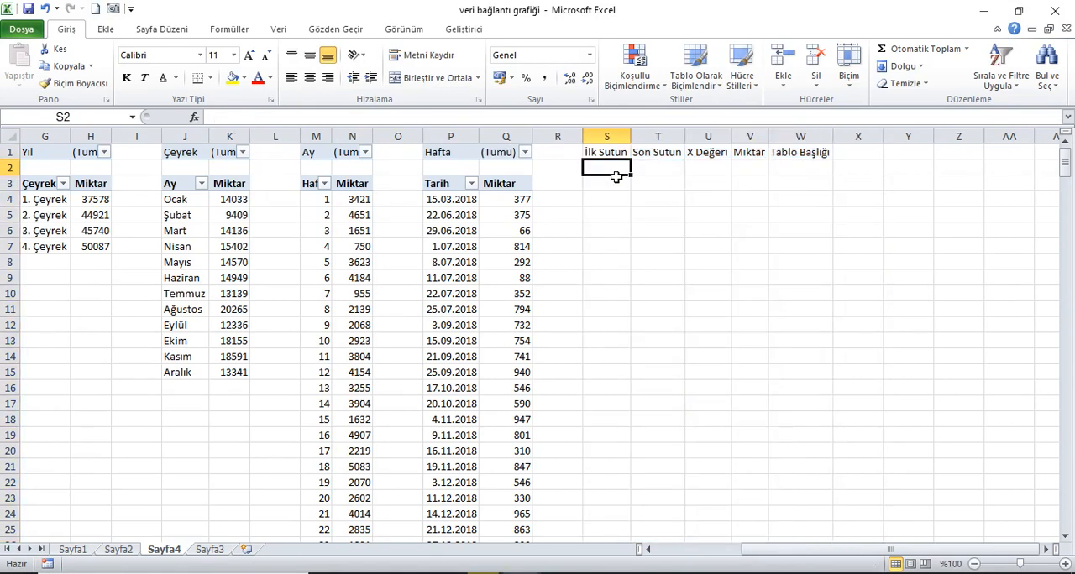
# Step: Look over the first column of the PivotTables, from the Hafta-filtered one in column P back to Proses in column A
pyautogui.click(451, 136)
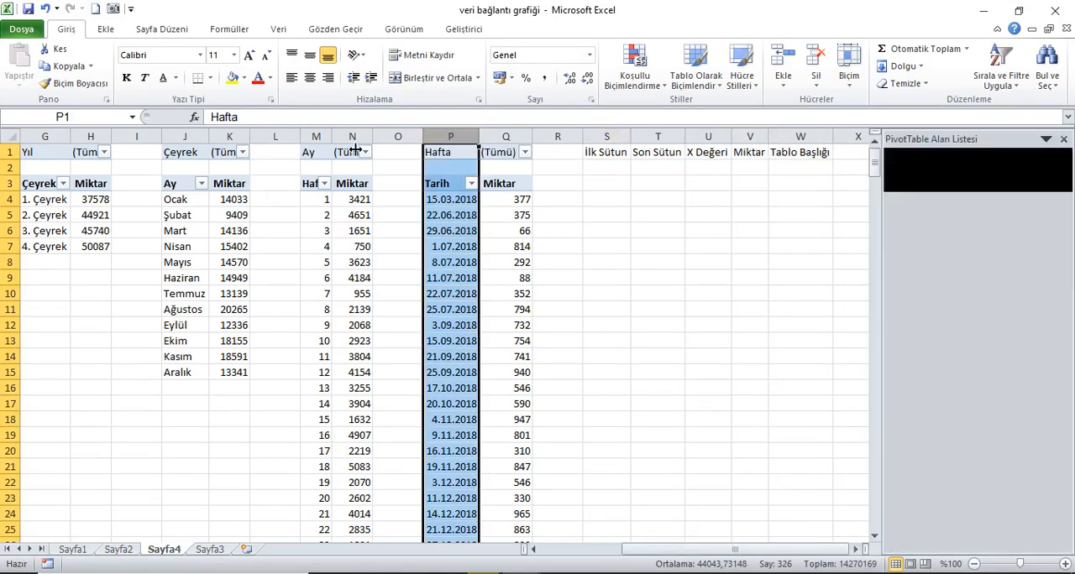
pyautogui.click(323, 143)
pyautogui.click(184, 140)
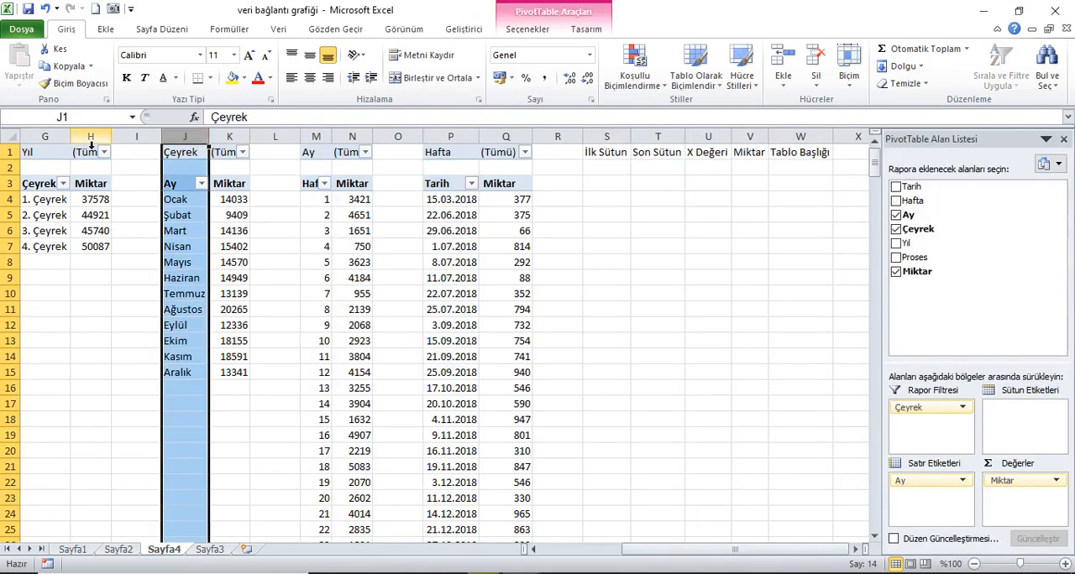
pyautogui.click(63, 141)
pyautogui.moveTo(719, 549); pyautogui.dragTo(607, 561)
pyautogui.click(187, 138)
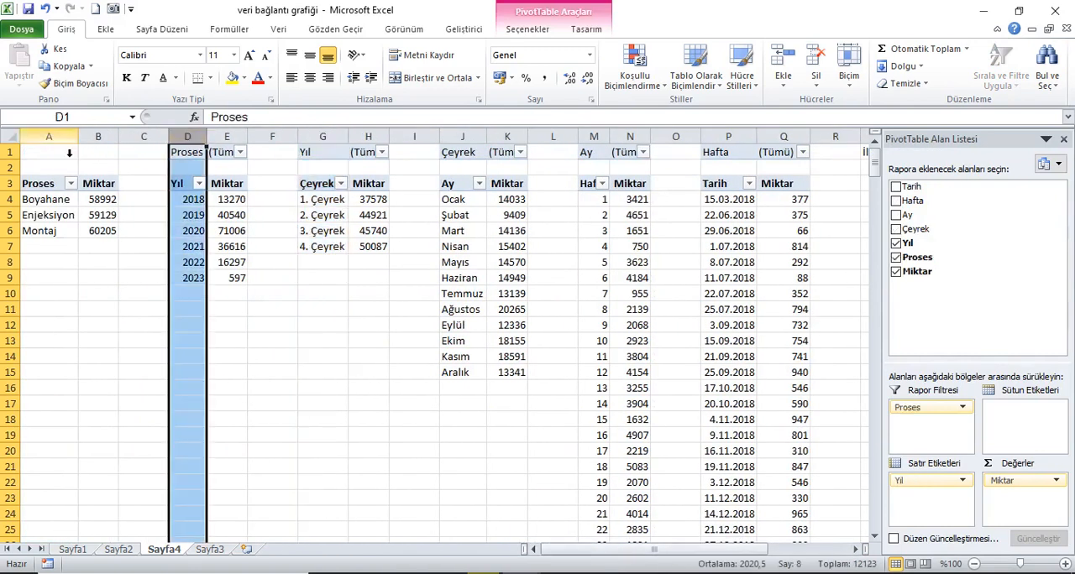
pyautogui.click(48, 138)
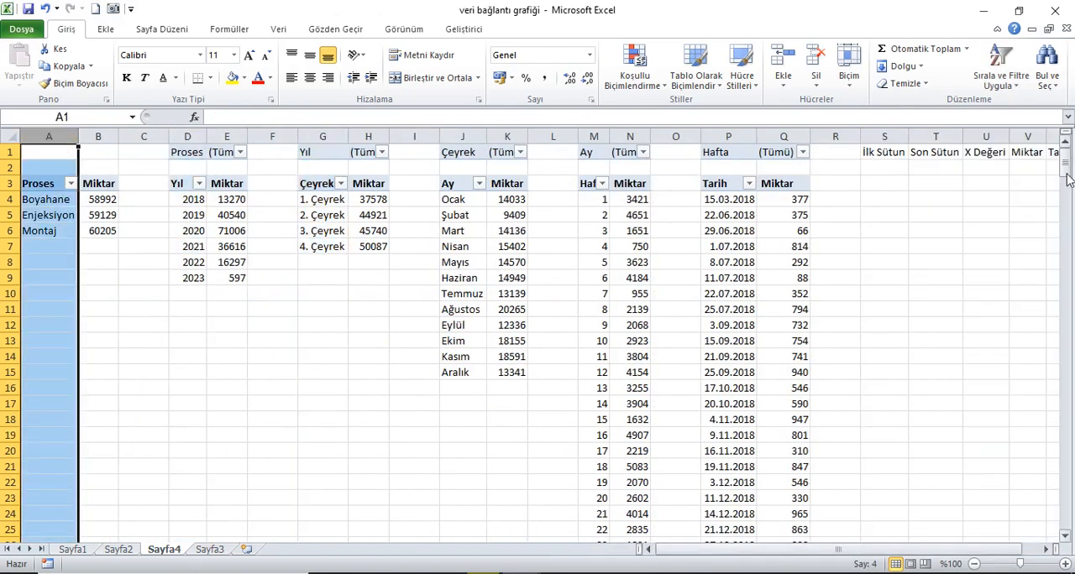
# Step: Start an EĞER formula in S2 under İlk Sütun with the condition Q1<>"(Tümü)"
pyautogui.click(890, 168)
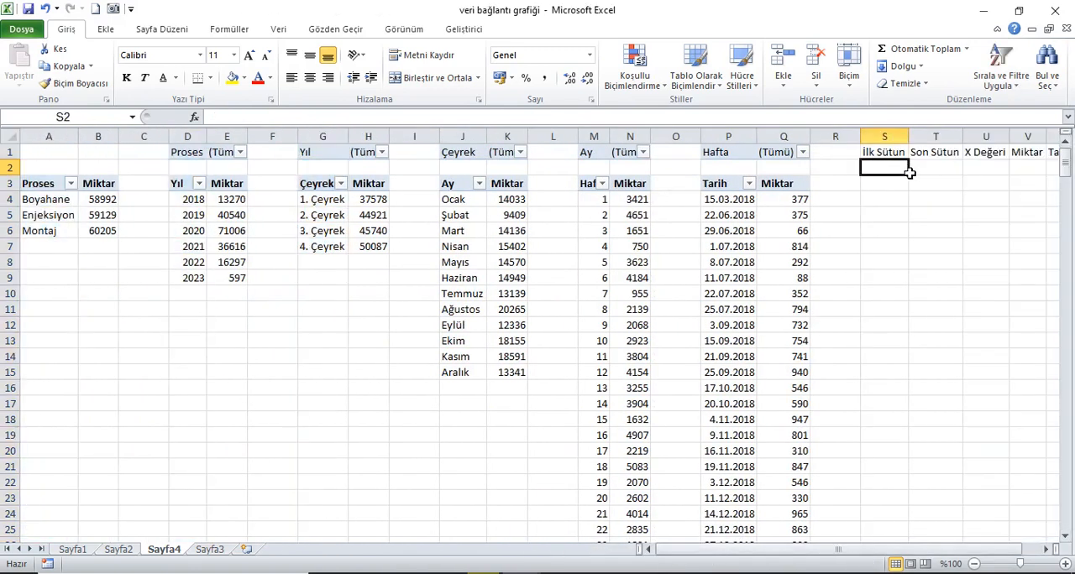
pyautogui.click(1047, 550)
pyautogui.click(1047, 550)
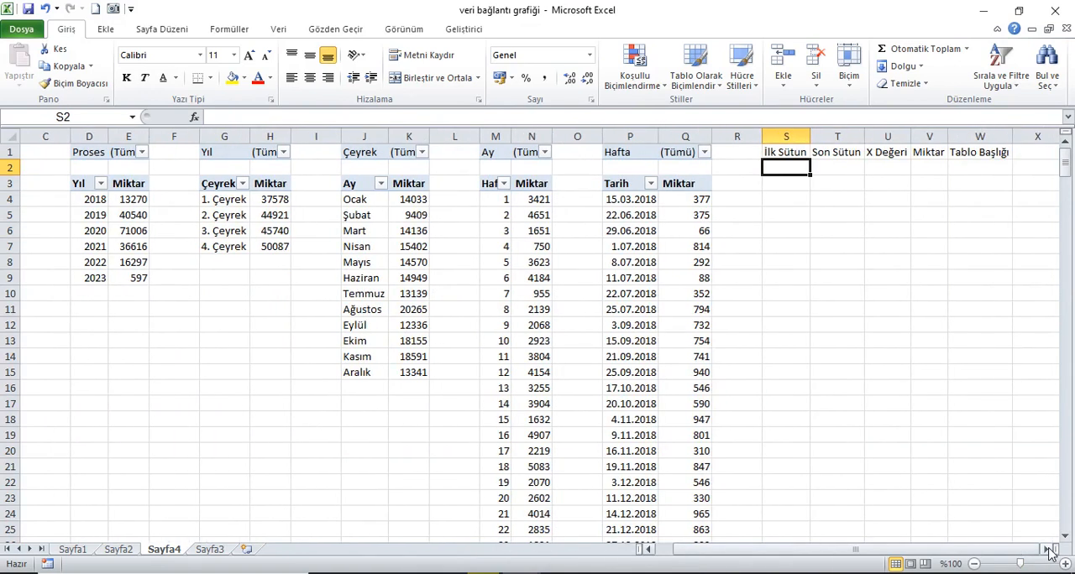
pyautogui.write('=eğer(')
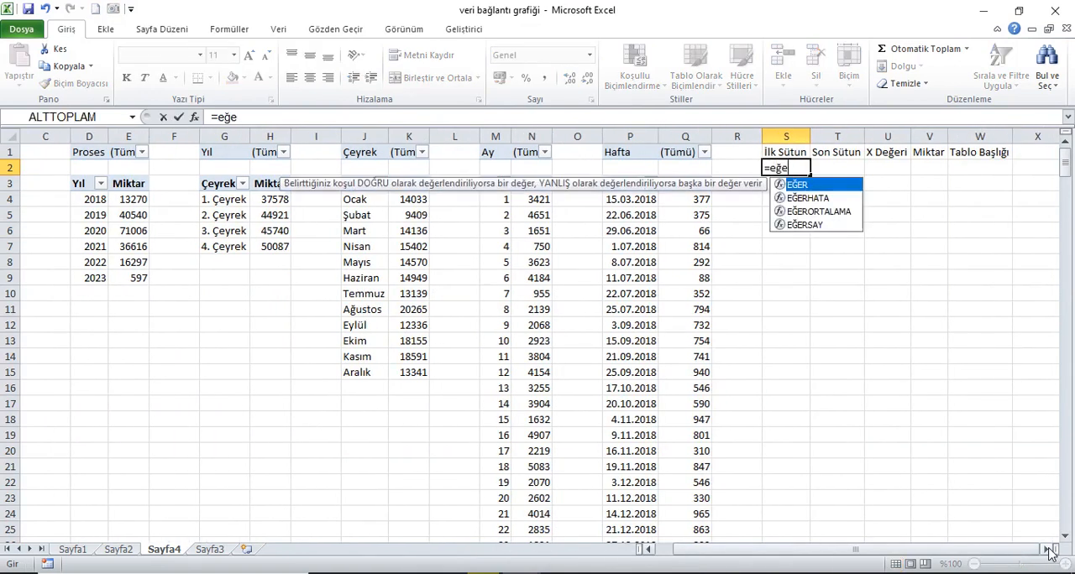
pyautogui.click(678, 158)
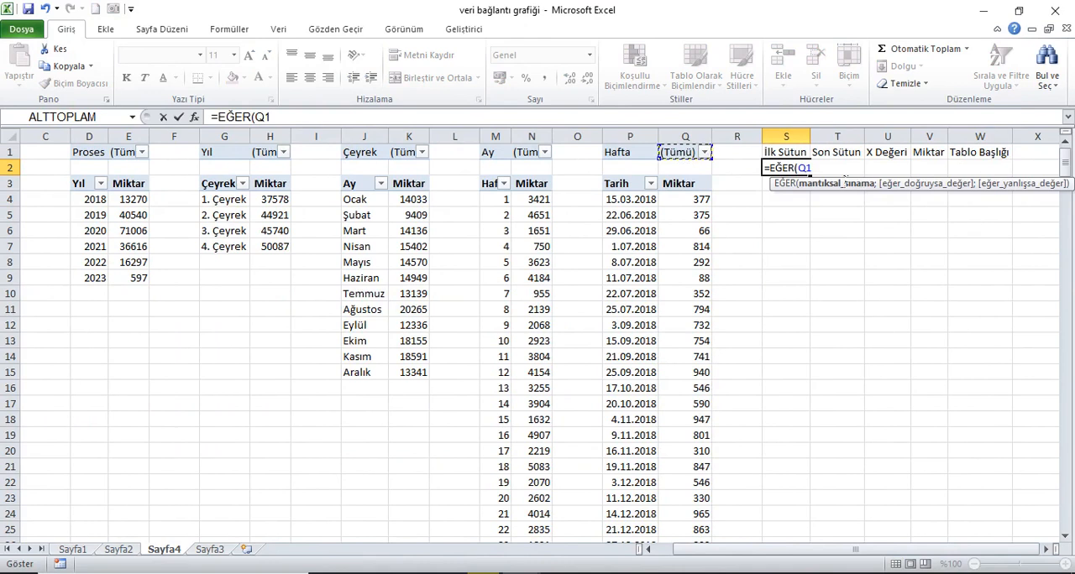
pyautogui.write('<>(')
pyautogui.write('Tümü)')
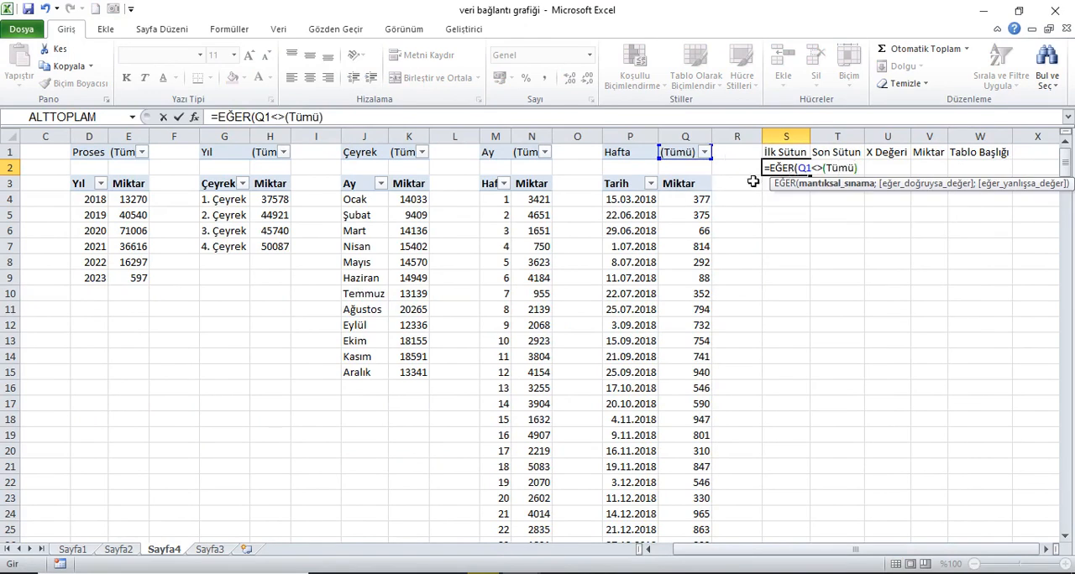
pyautogui.write('"')
pyautogui.click(826, 169)
pyautogui.write('"')
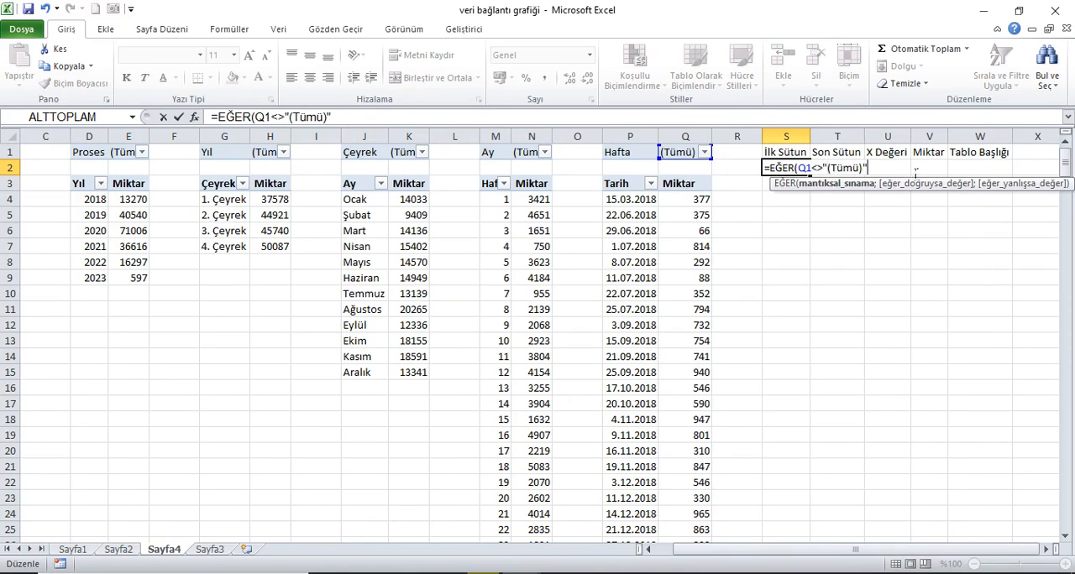
pyautogui.write(';')
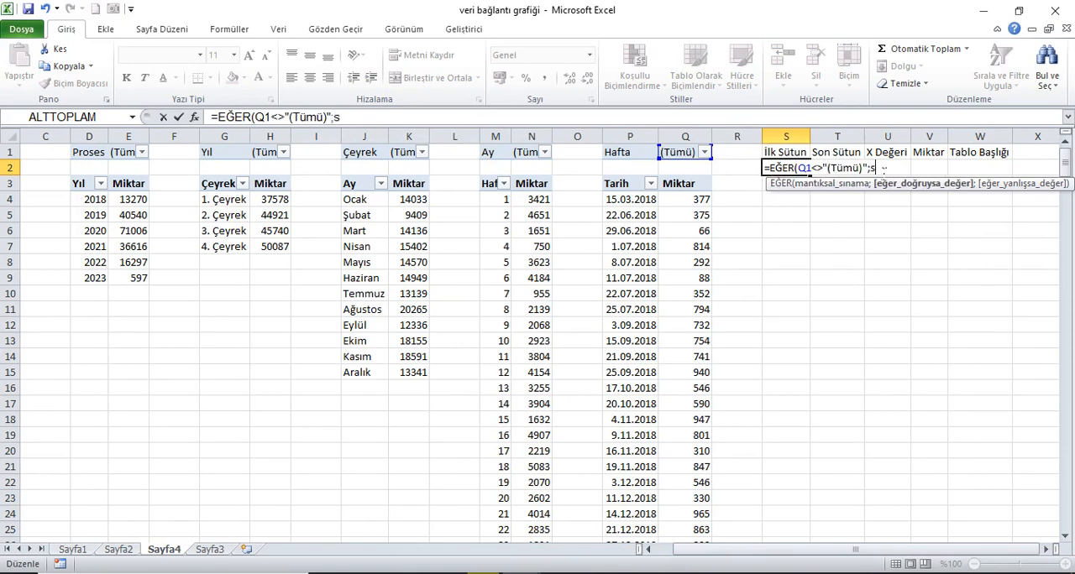
pyautogui.write('süt')
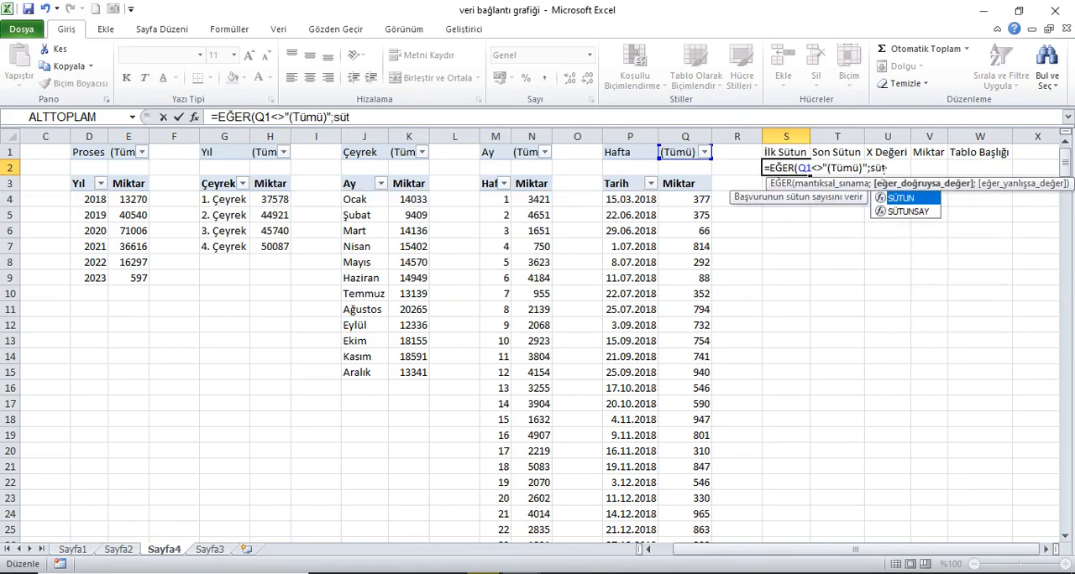
# Step: Make the S2 formula return SÜTUN(P1) when the Q1 condition is true
pyautogui.press('Tab')
pyautogui.click(638, 160)
pyautogui.write(')')
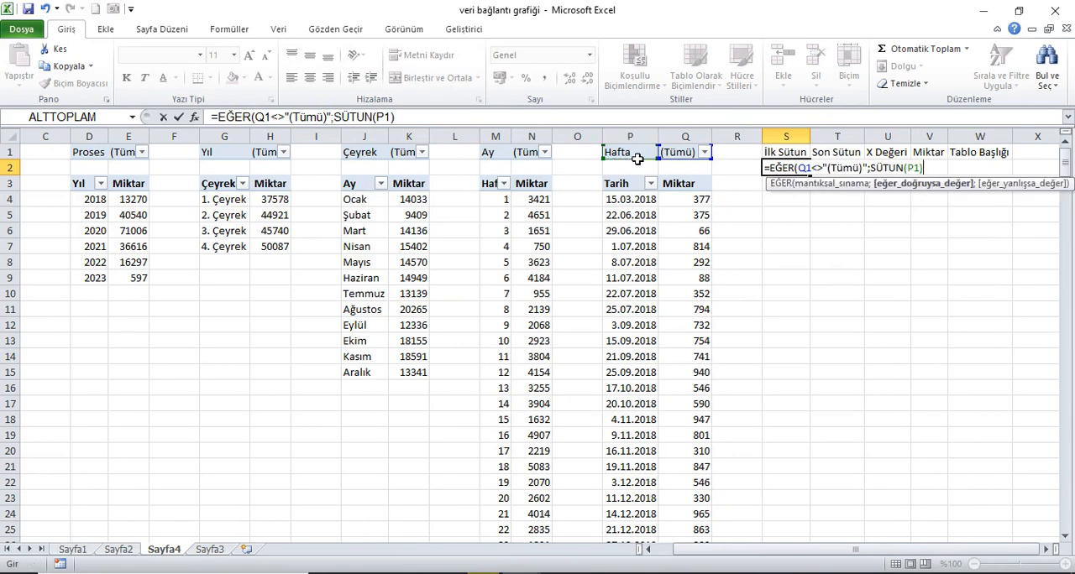
pyautogui.write(';eğe')
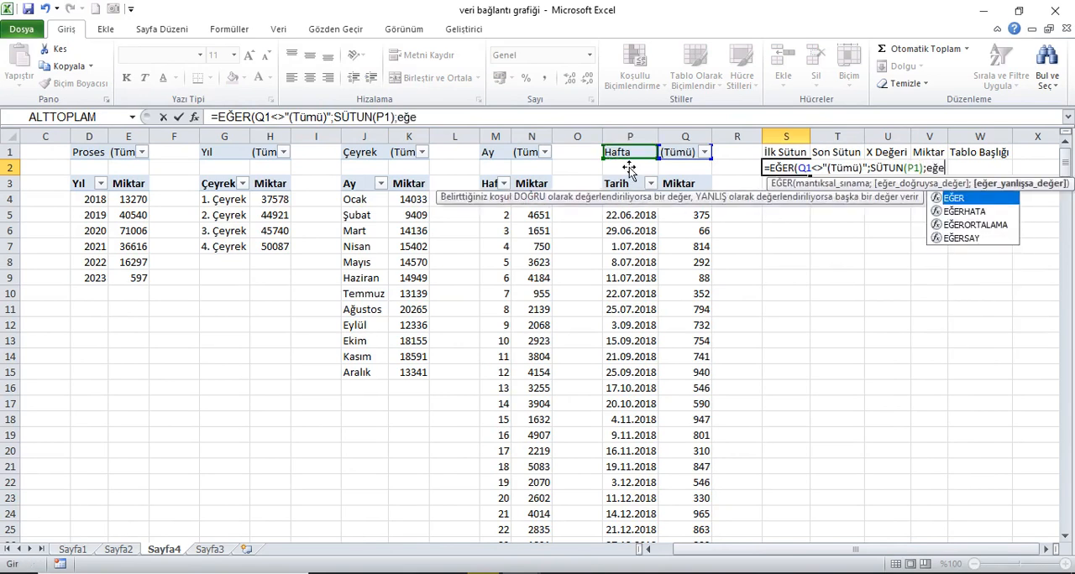
# Step: Nest a second EĞER in the S2 formula that returns SÜTUN(M1) when N1<>"(Tümü)"
pyautogui.press('Tab')
pyautogui.click(536, 155)
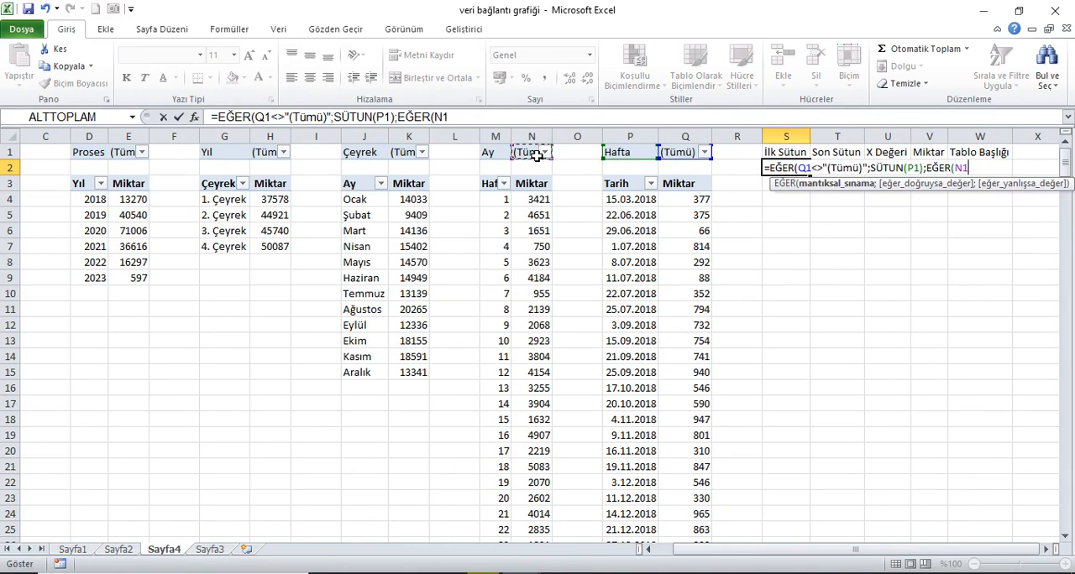
pyautogui.write('<>')
pyautogui.moveTo(862, 168); pyautogui.dragTo(822, 168)
pyautogui.hotkey('ctrl', 'c')
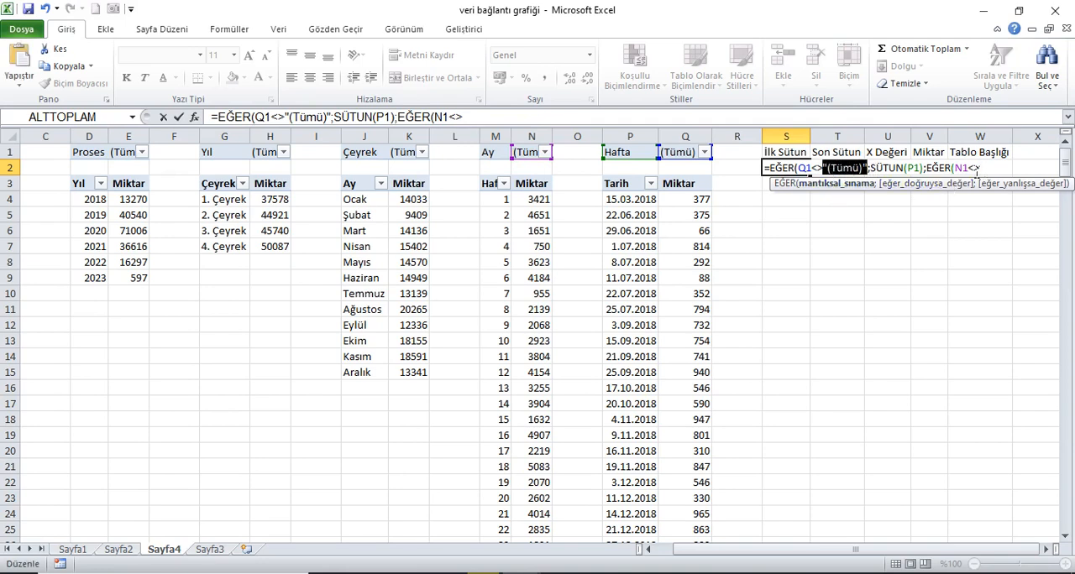
pyautogui.click(996, 172)
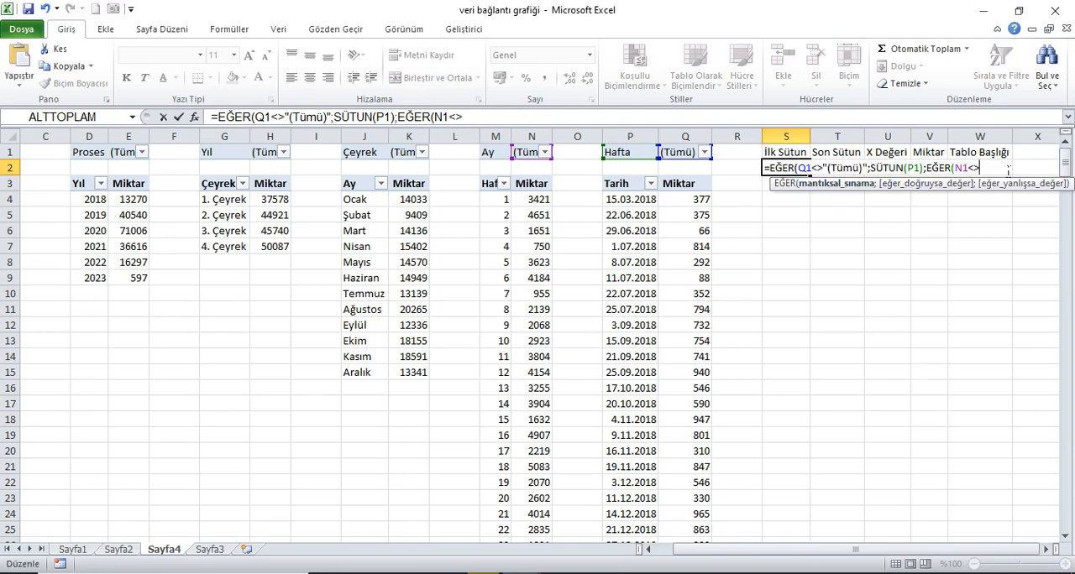
pyautogui.hotkey('ctrl', 'v')
pyautogui.write(';')
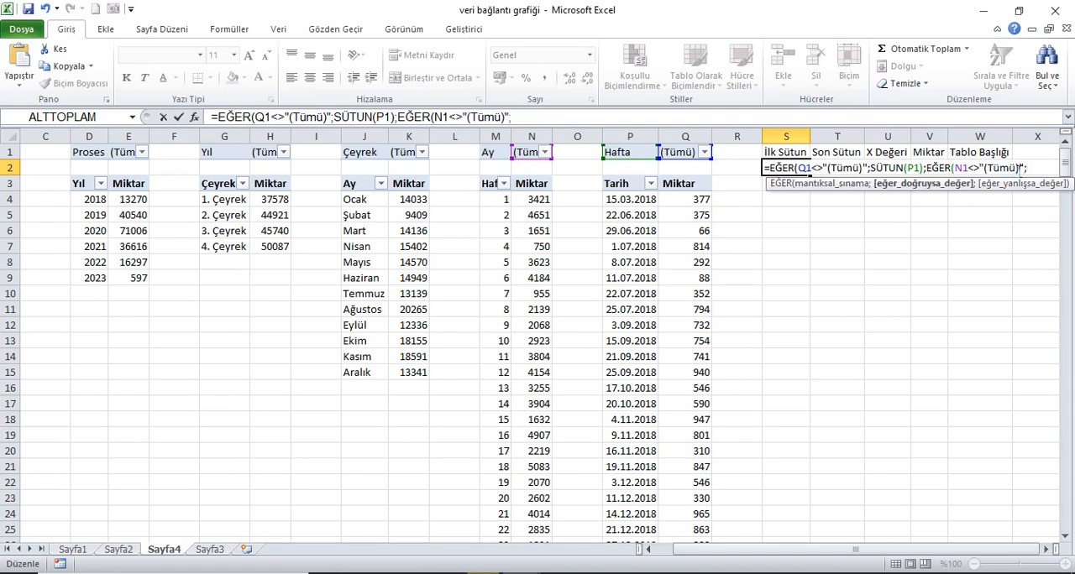
pyautogui.write('SÜTUN(')
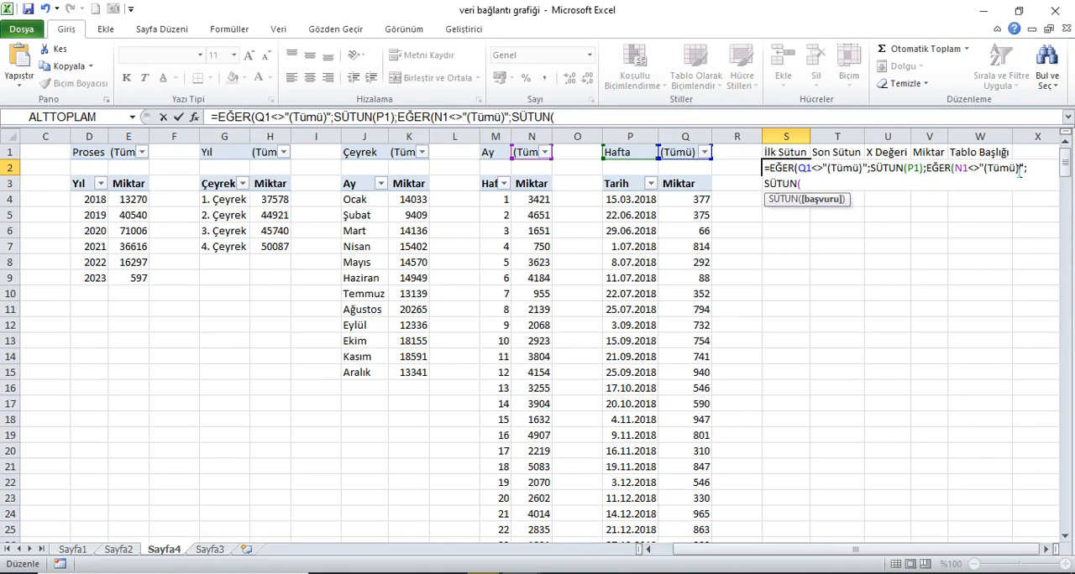
pyautogui.click(494, 152)
pyautogui.write(');')
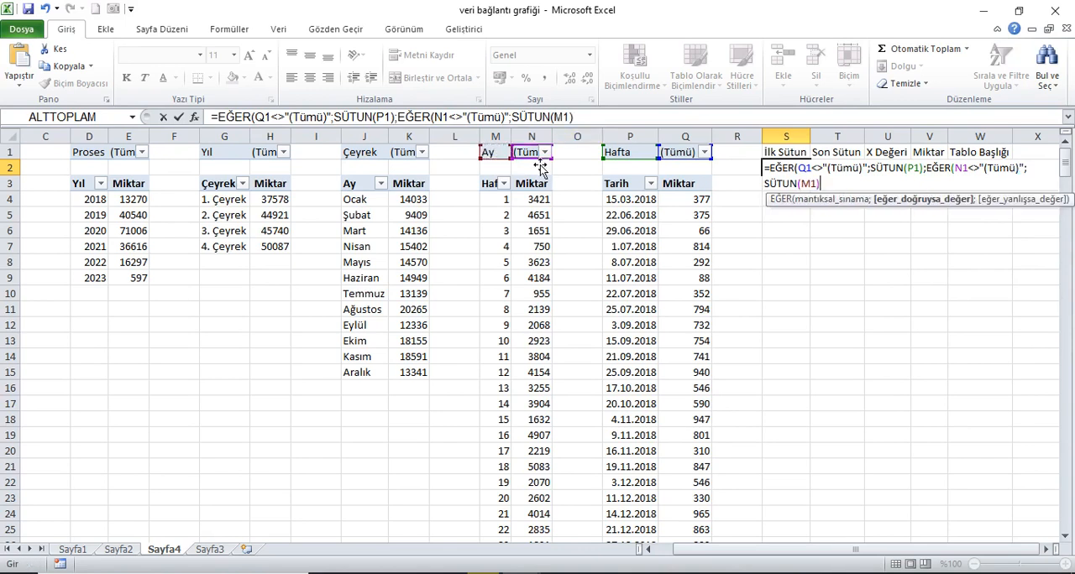
pyautogui.write('eğe')
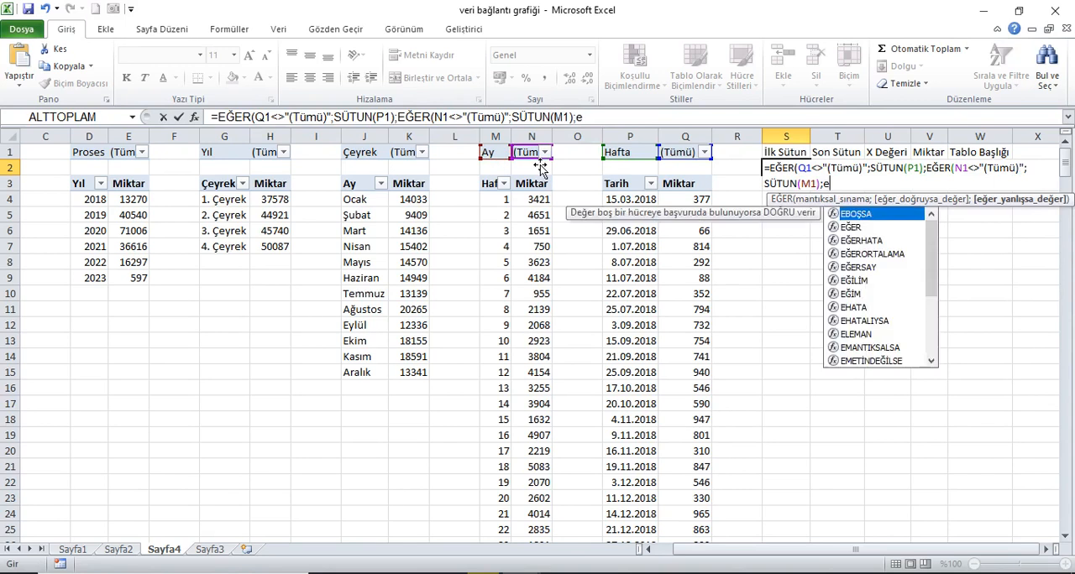
# Step: Nest a third EĞER in the S2 formula that returns SÜTUN(J1) when K1<>"(Tümü)"
pyautogui.press('Tab')
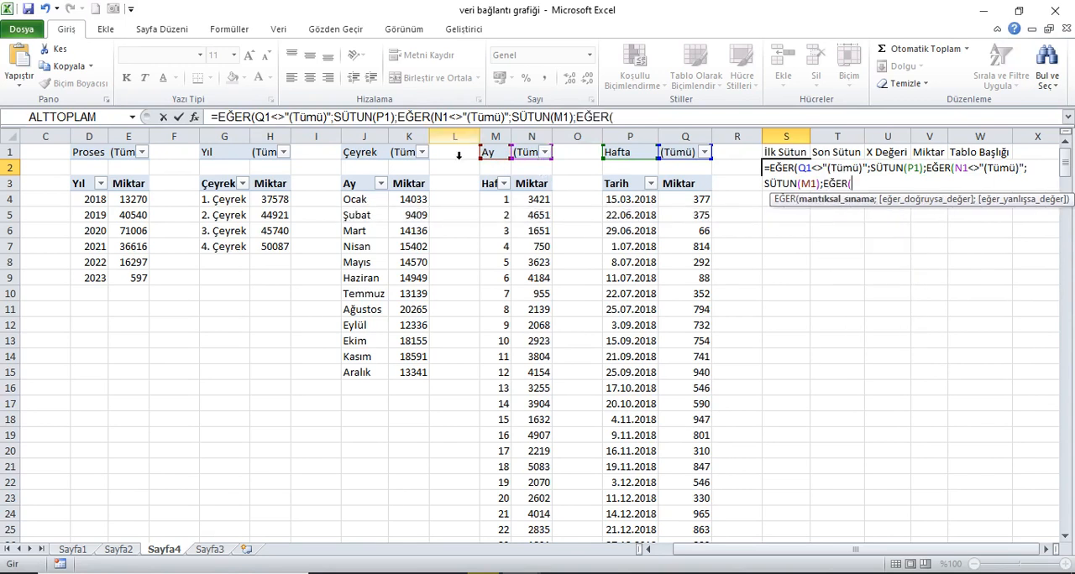
pyautogui.click(407, 156)
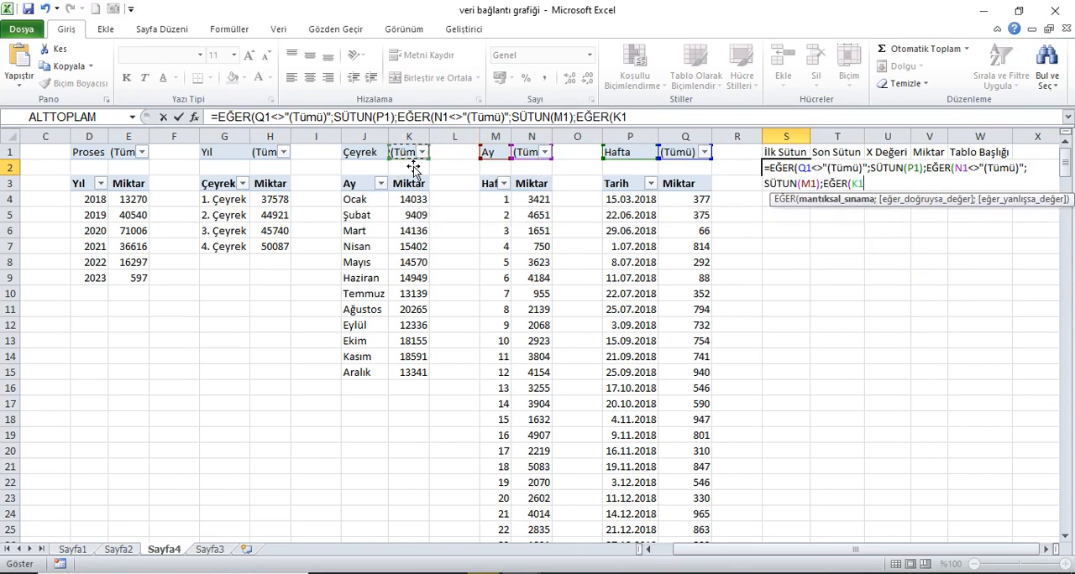
pyautogui.write('<>')
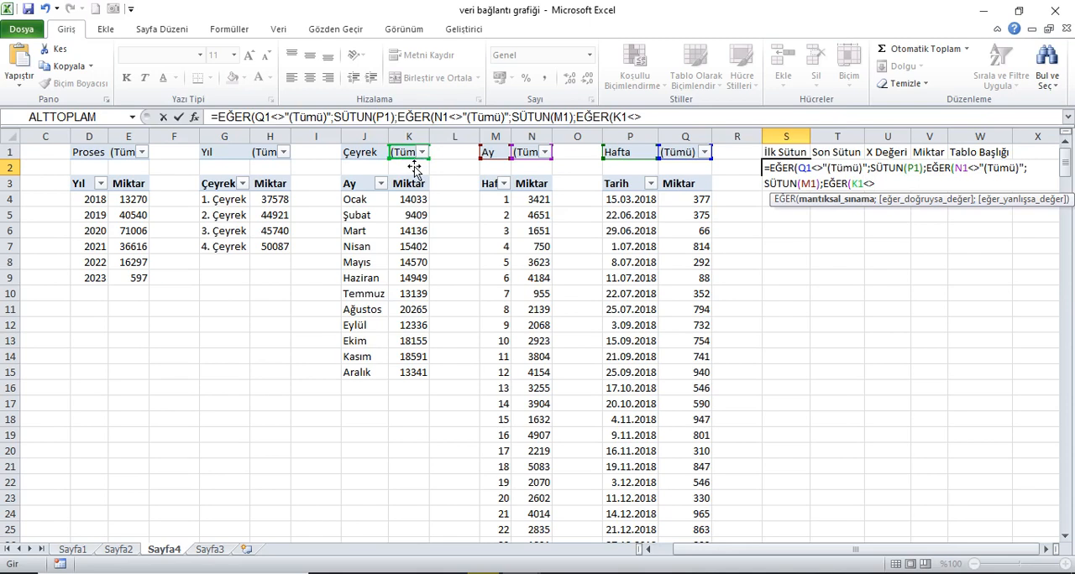
pyautogui.write('"(Tümü)";')
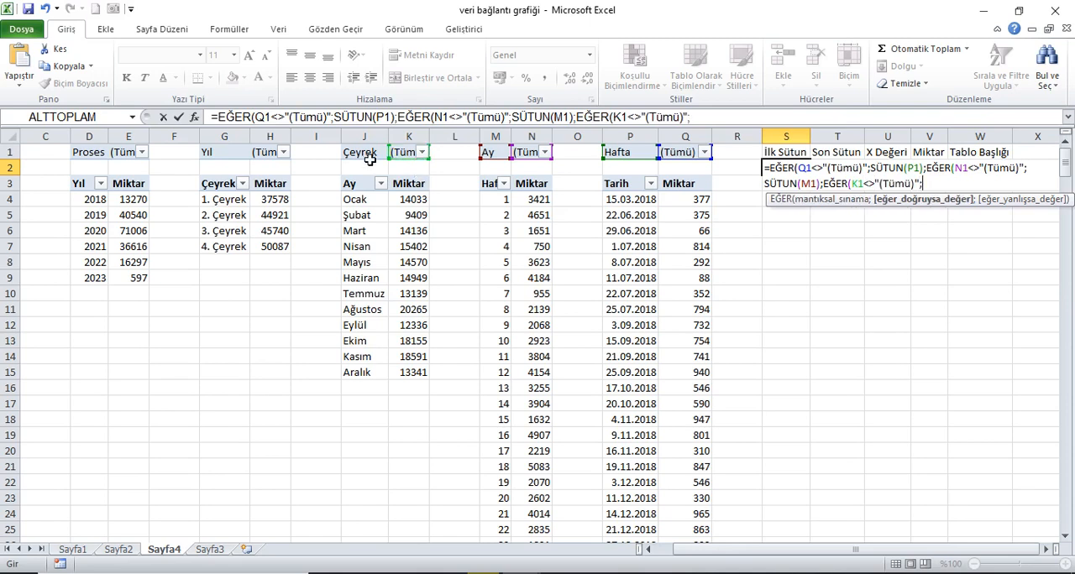
pyautogui.write('SÜTUN(')
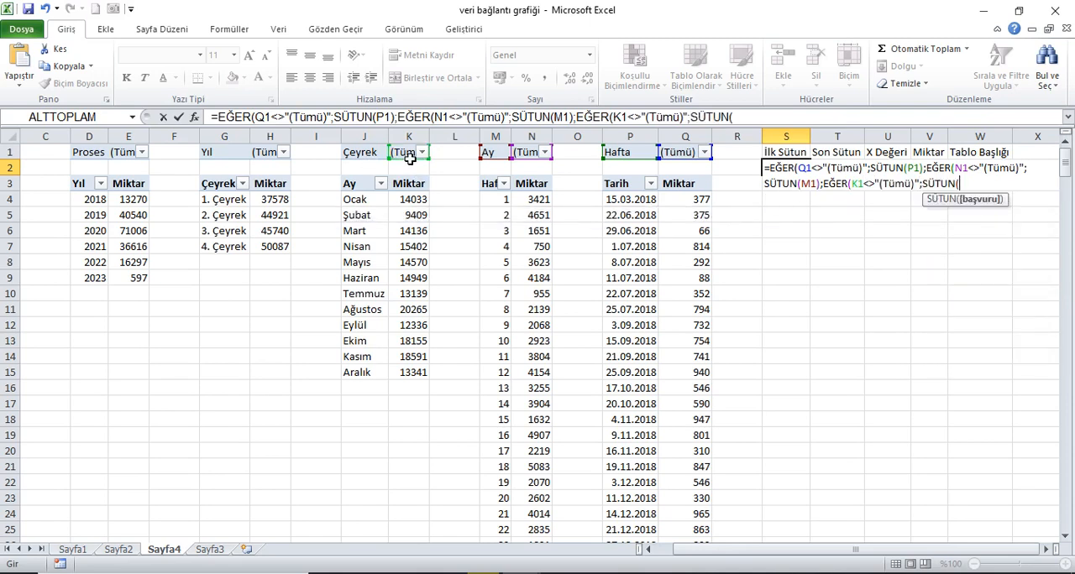
pyautogui.click(370, 156)
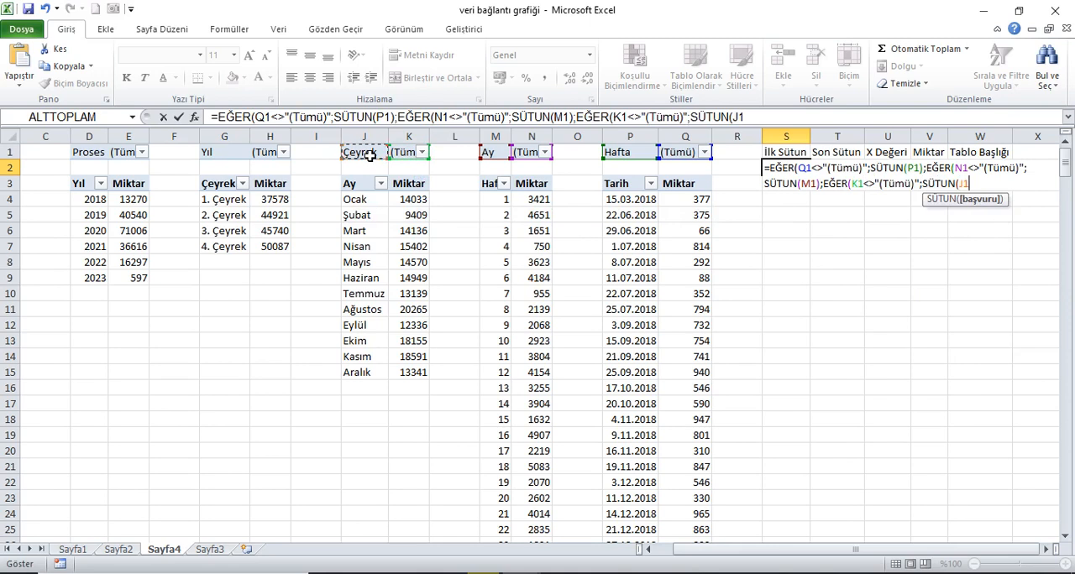
pyautogui.write(');EĞER(')
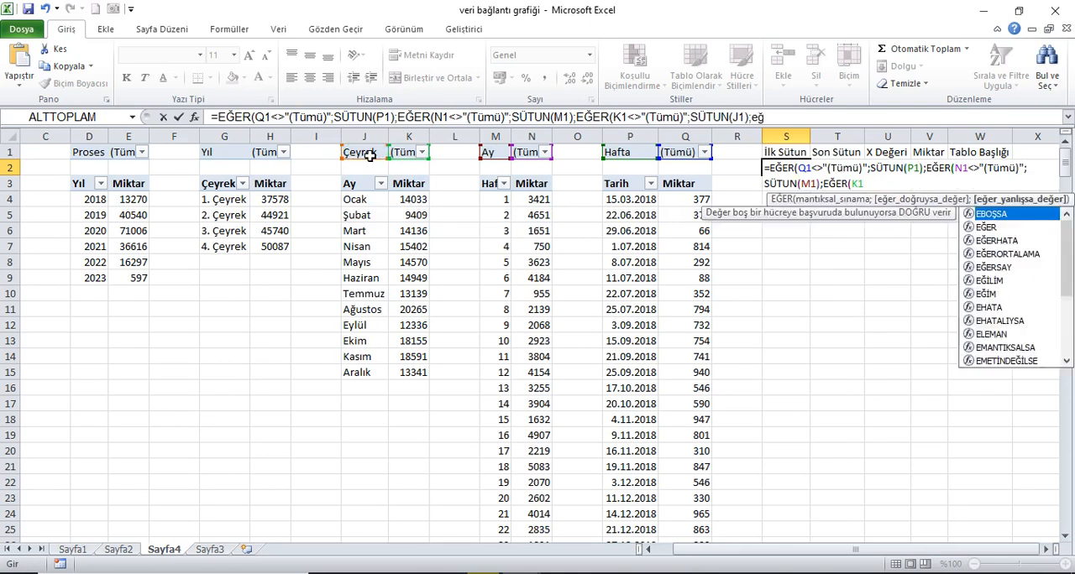
# Step: Nest a fourth EĞER in the S2 formula that returns SÜTUN(G1) when H1<>"(Tümü)"
pyautogui.click(273, 154)
pyautogui.write('<')
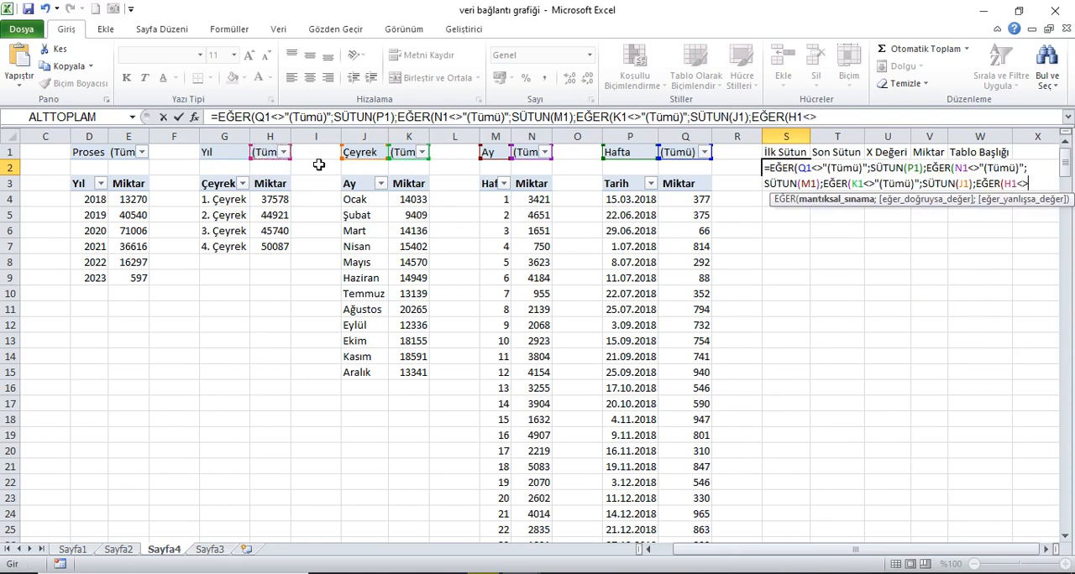
pyautogui.write('>"(Tümü)"')
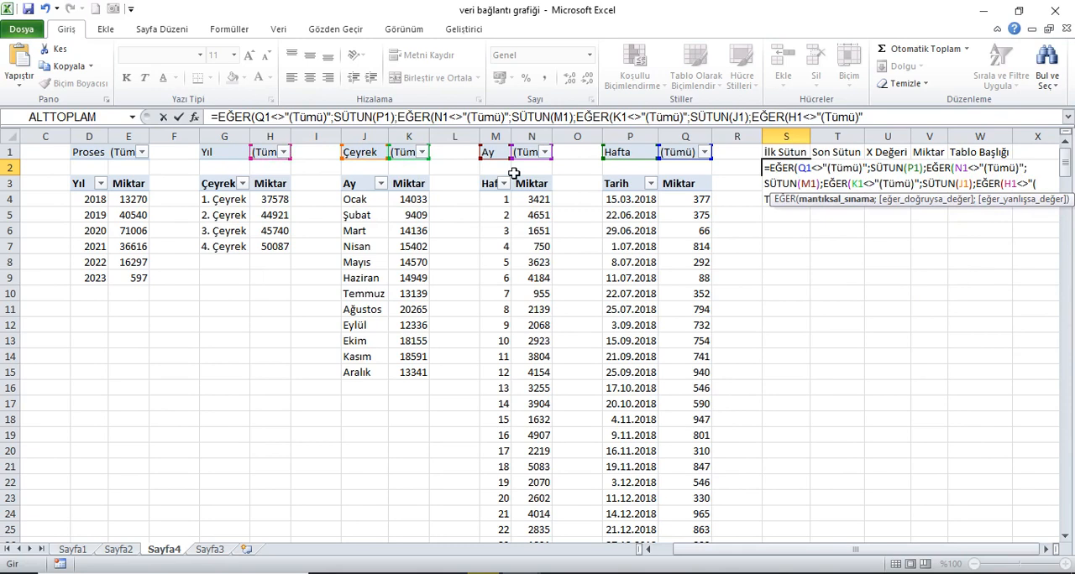
pyautogui.write(';süt')
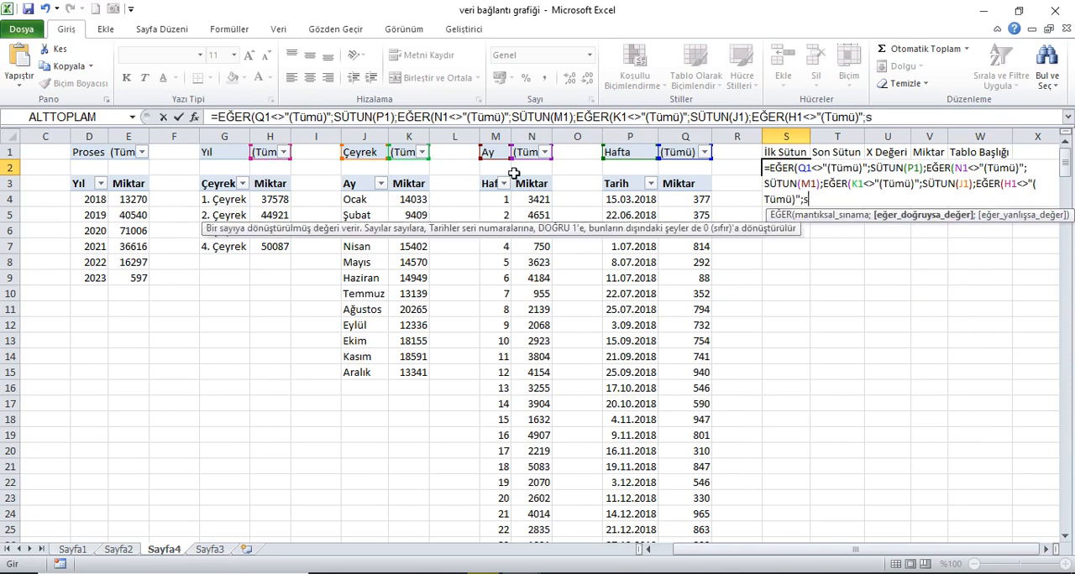
pyautogui.press('Tab')
pyautogui.click(239, 153)
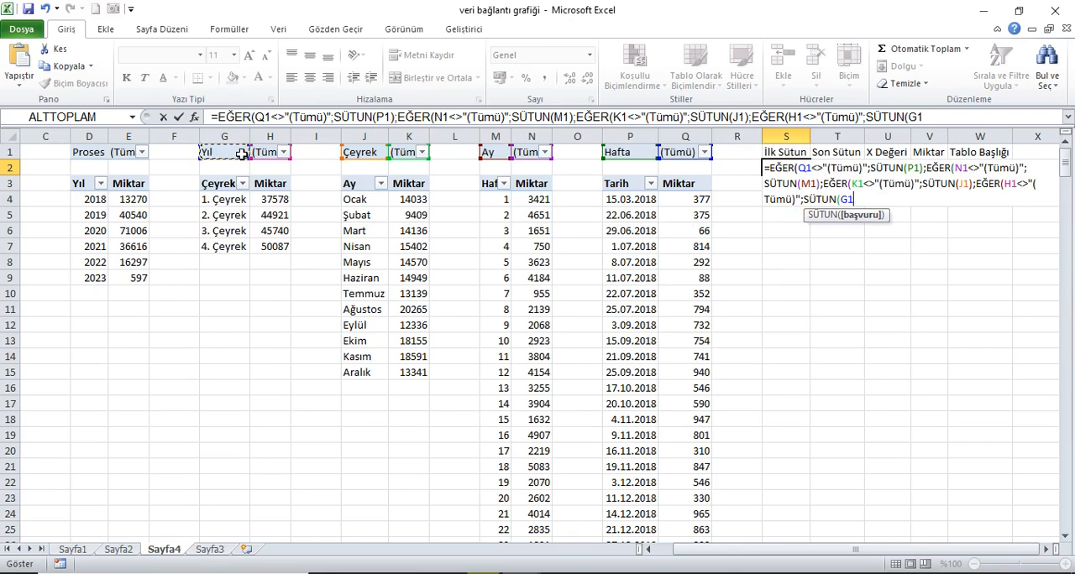
pyautogui.write(');')
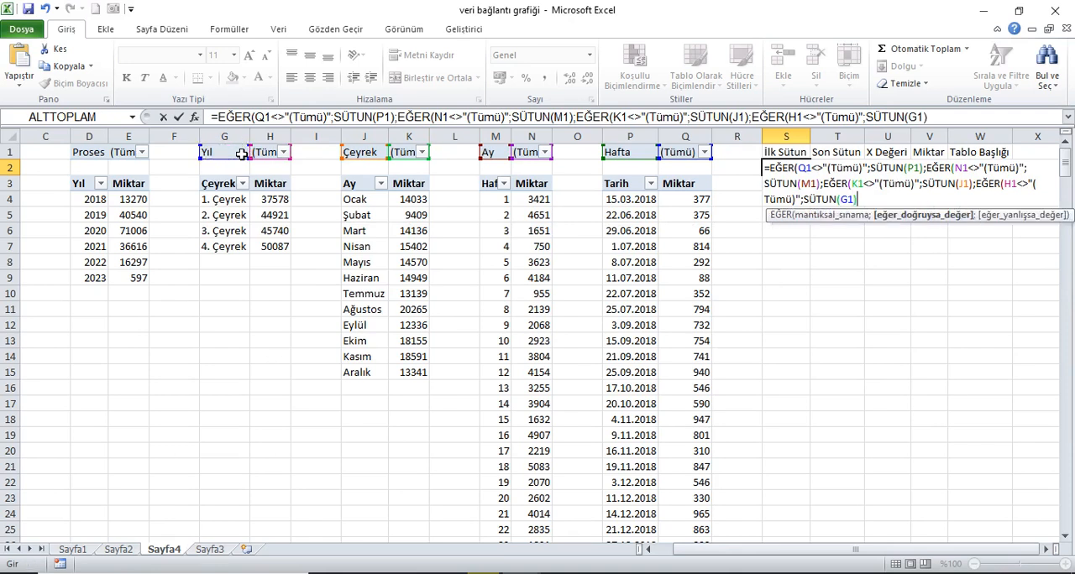
pyautogui.write('EĞER(')
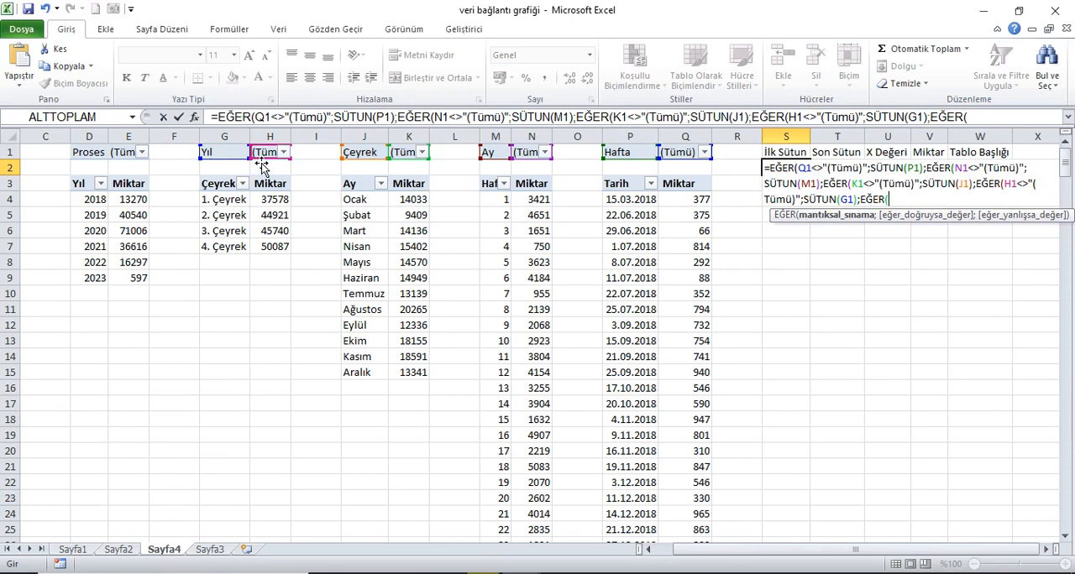
# Step: Nest a fifth EĞER in the S2 formula that returns SÜTUN(D1) when E1<>"(Tümü)"
pyautogui.click(132, 156)
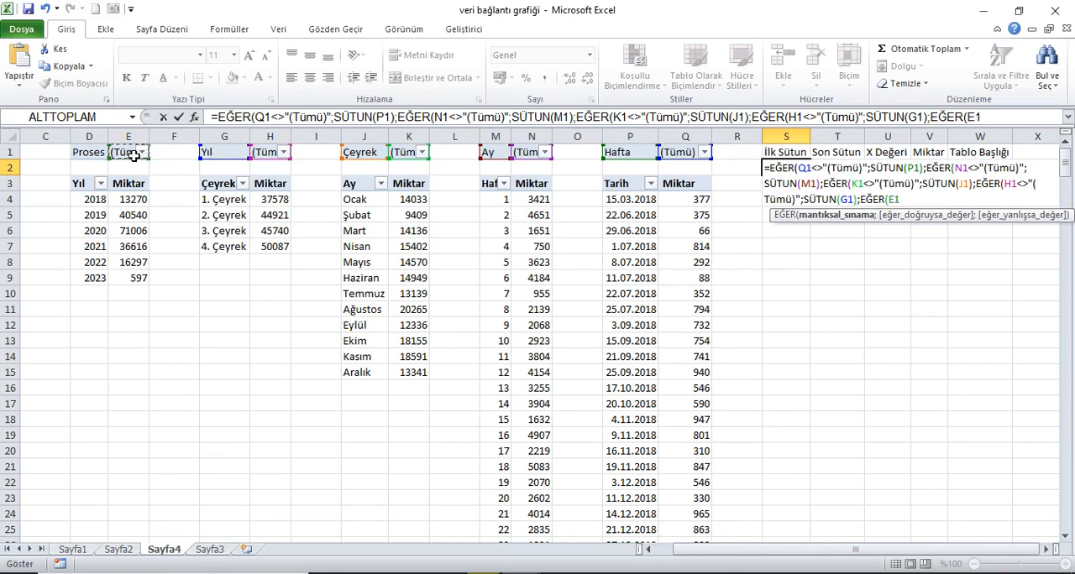
pyautogui.write('<>"(Tümü)"')
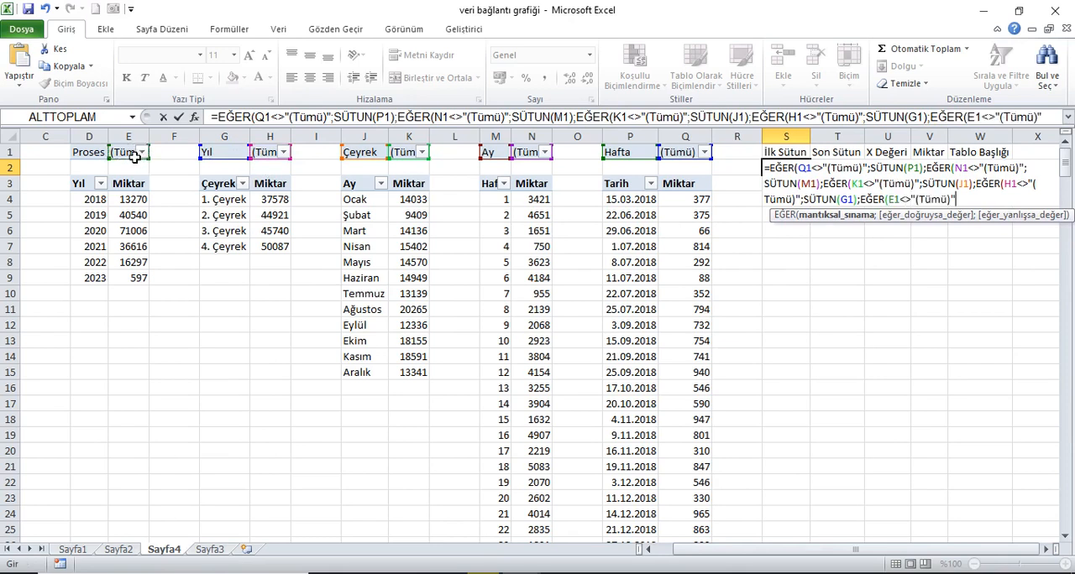
pyautogui.write(';')
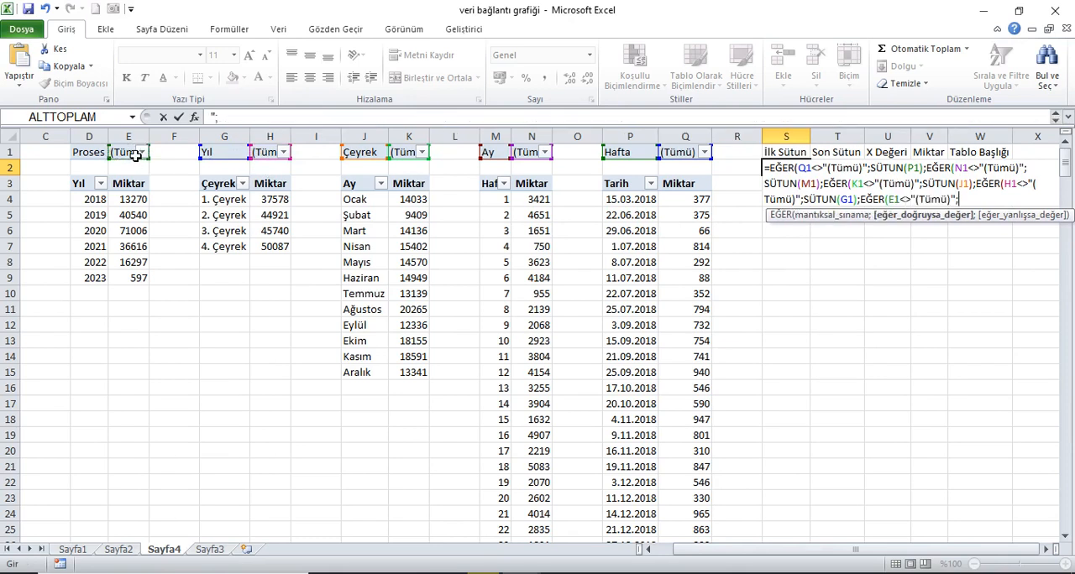
pyautogui.write('süt')
pyautogui.press('Tab')
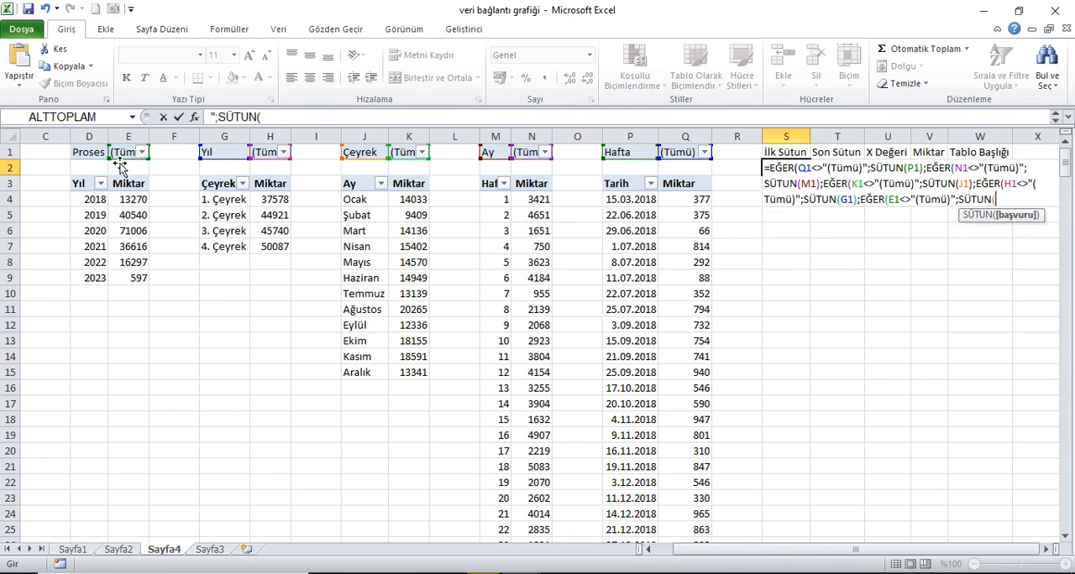
pyautogui.click(104, 159)
pyautogui.write(')')
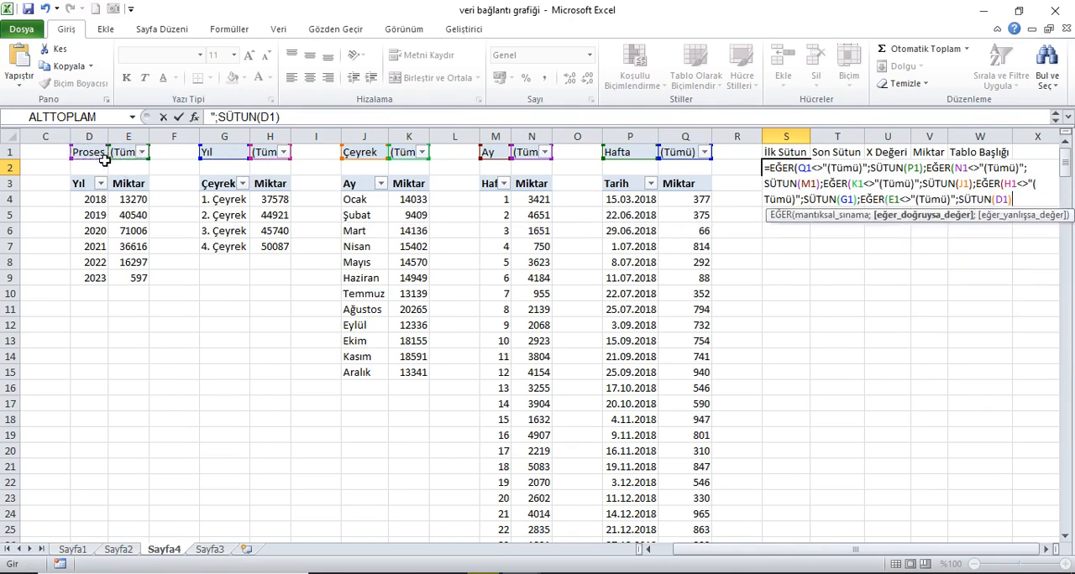
pyautogui.write(';')
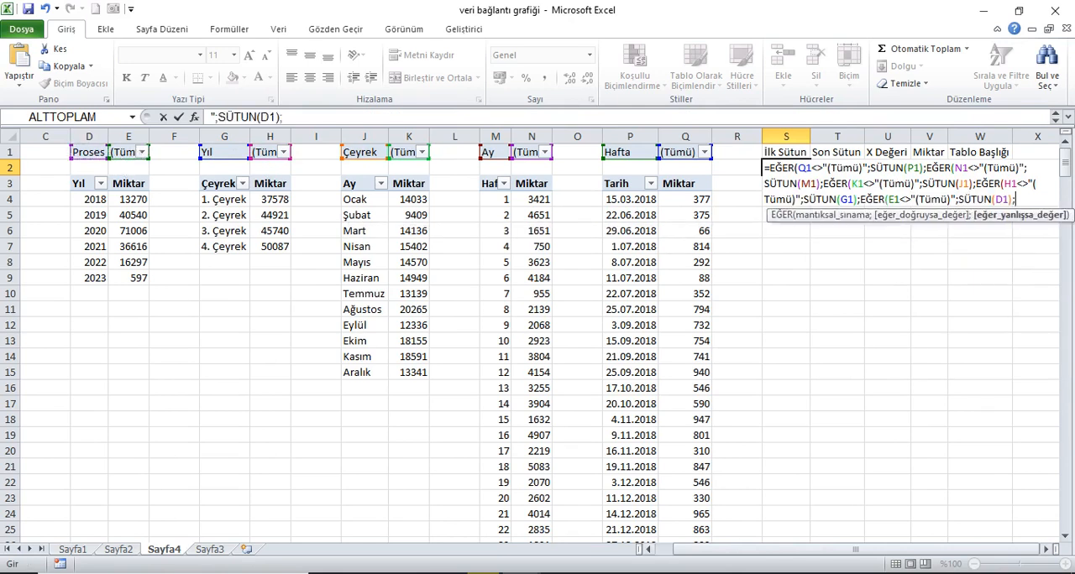
# Step: Finish the S2 formula with SÜTUN(A1) as the final fallback value and accept the proposed closing-parenthesis correction
pyautogui.moveTo(788, 552); pyautogui.dragTo(732, 548)
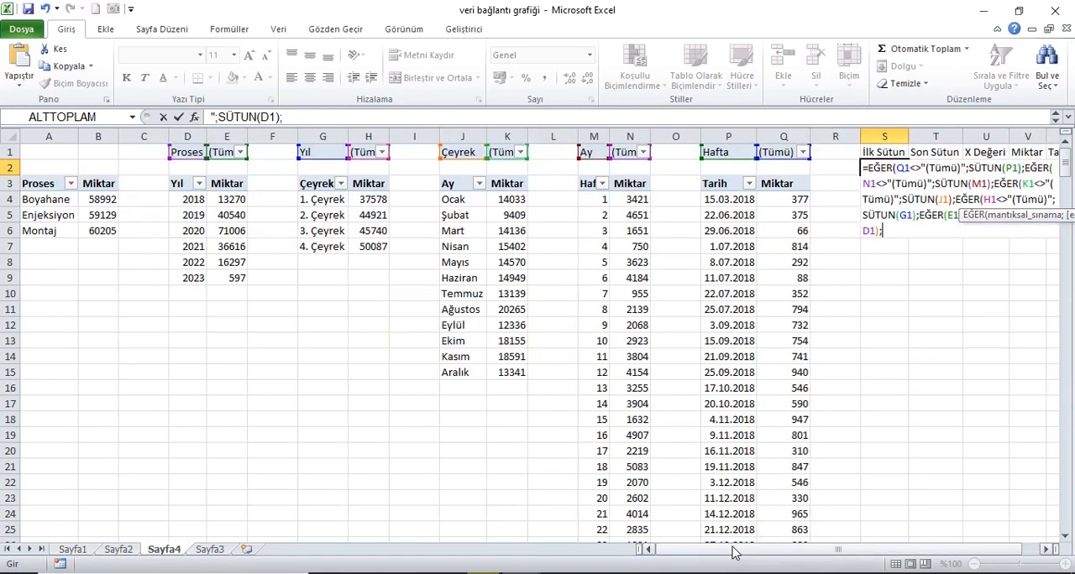
pyautogui.write('süt')
pyautogui.press('Tab')
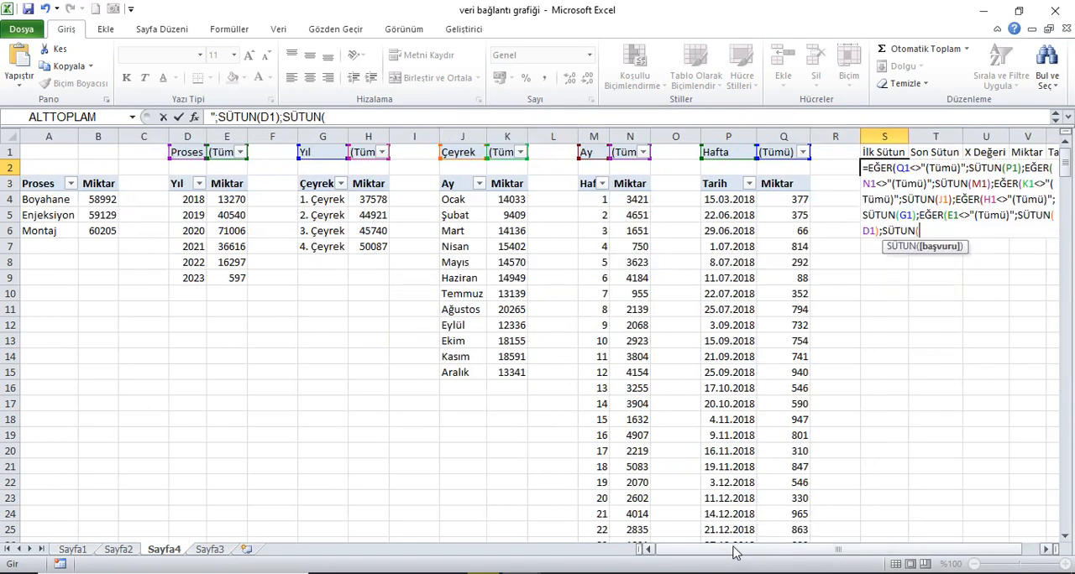
pyautogui.click(58, 152)
pyautogui.write(')')
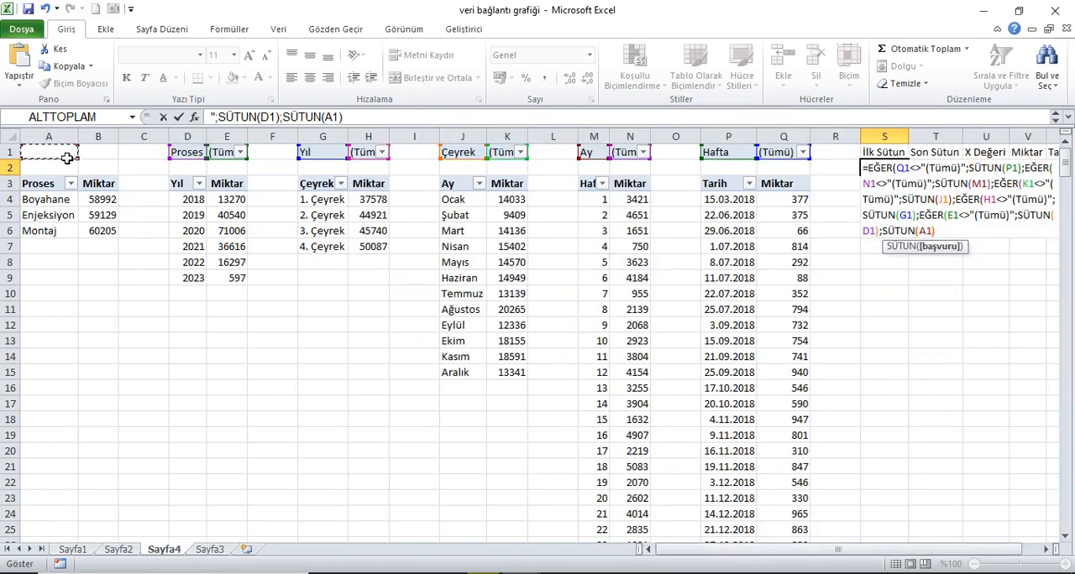
pyautogui.press('Return')
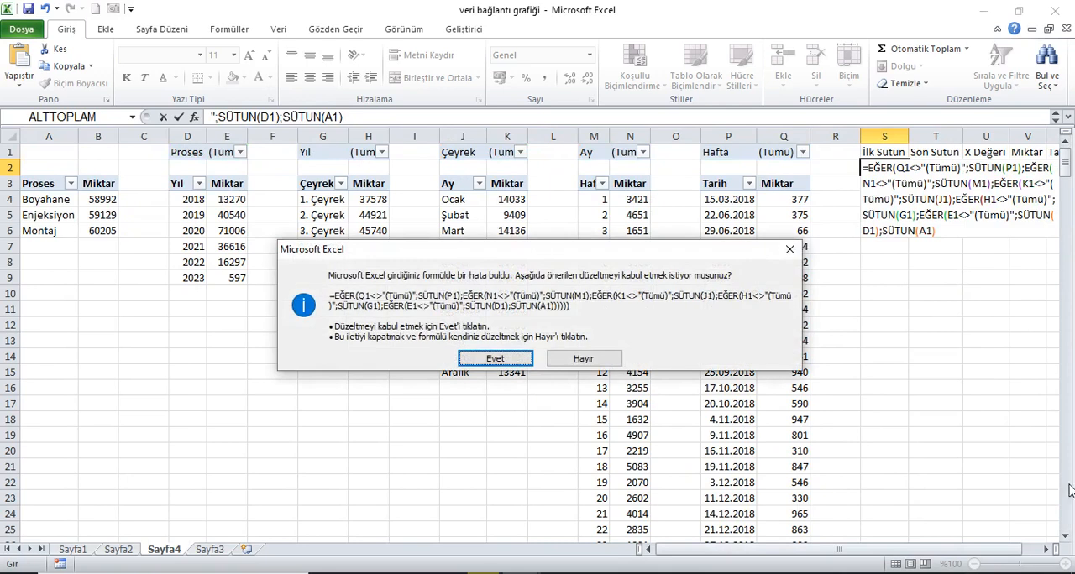
pyautogui.click(494, 359)
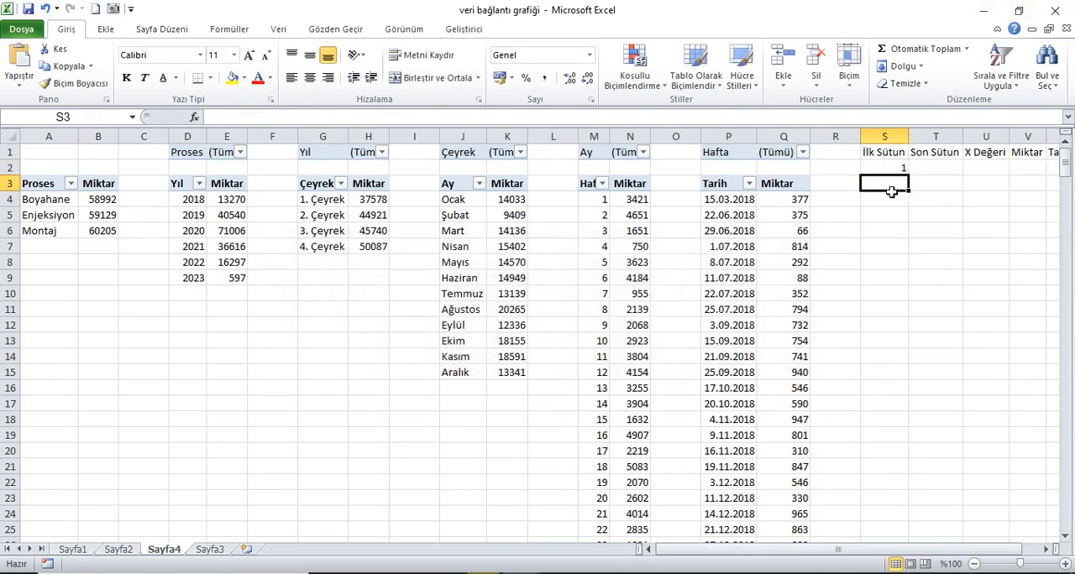
pyautogui.click(891, 176)
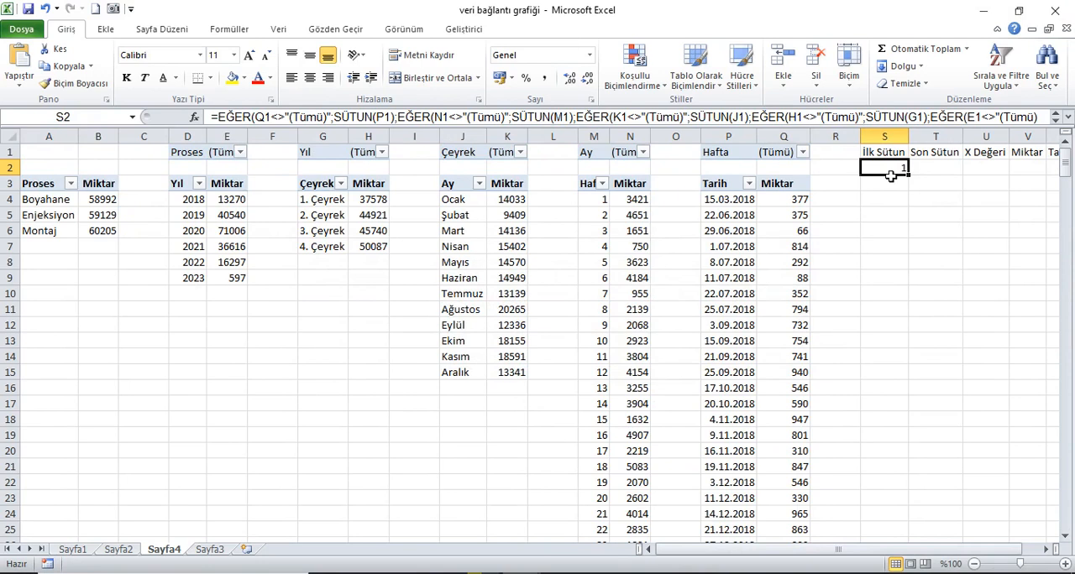
# Step: Insert slicers for Tarih, Hafta, Ay, Çeyrek, Yıl and Proses from the PivotTable that lists Tarih values
pyautogui.click(797, 201)
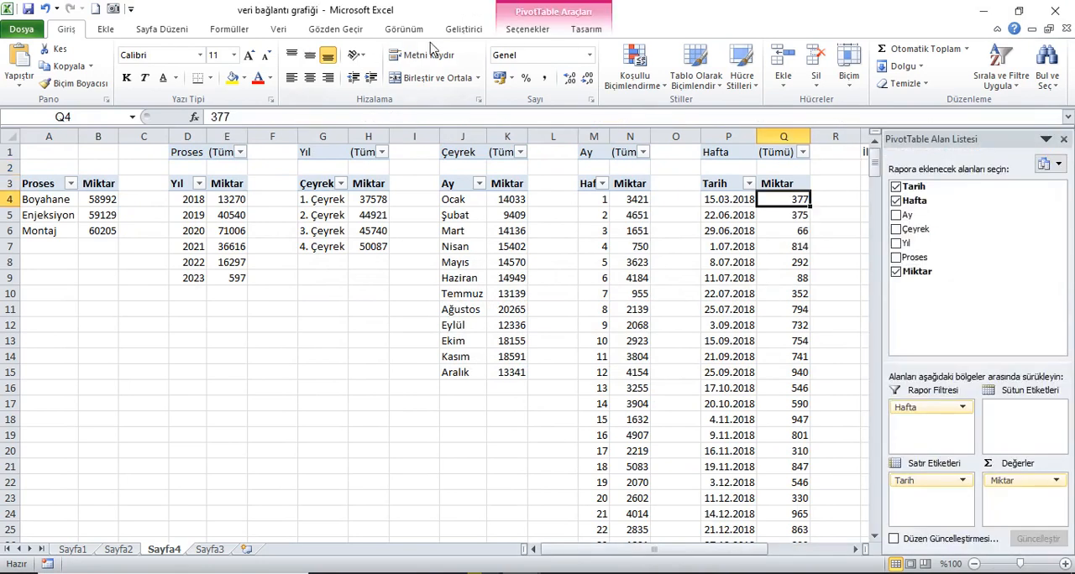
pyautogui.click(527, 28)
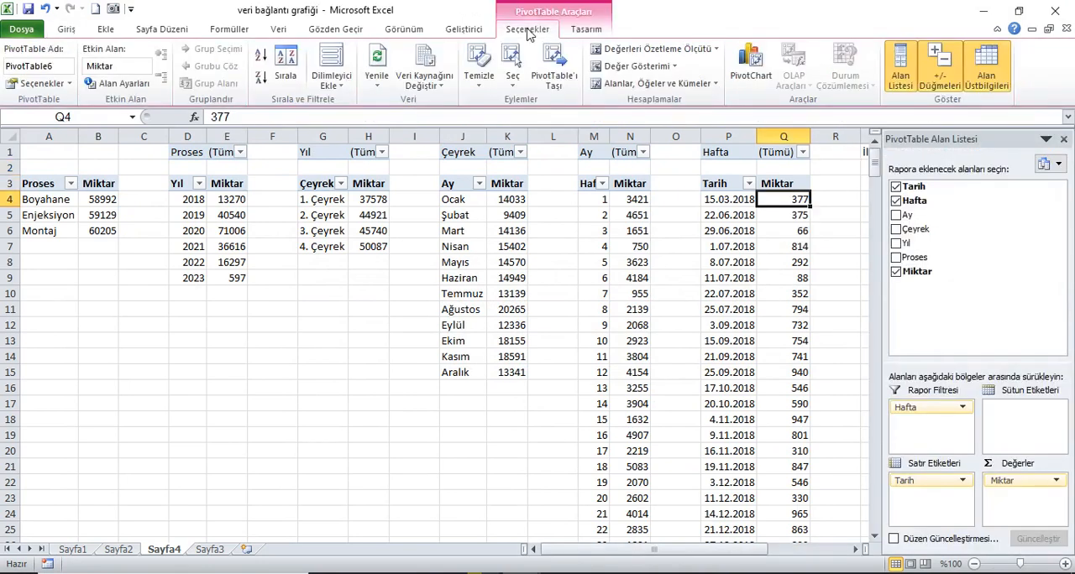
pyautogui.click(331, 71)
pyautogui.moveTo(827, 187); pyautogui.dragTo(635, 242)
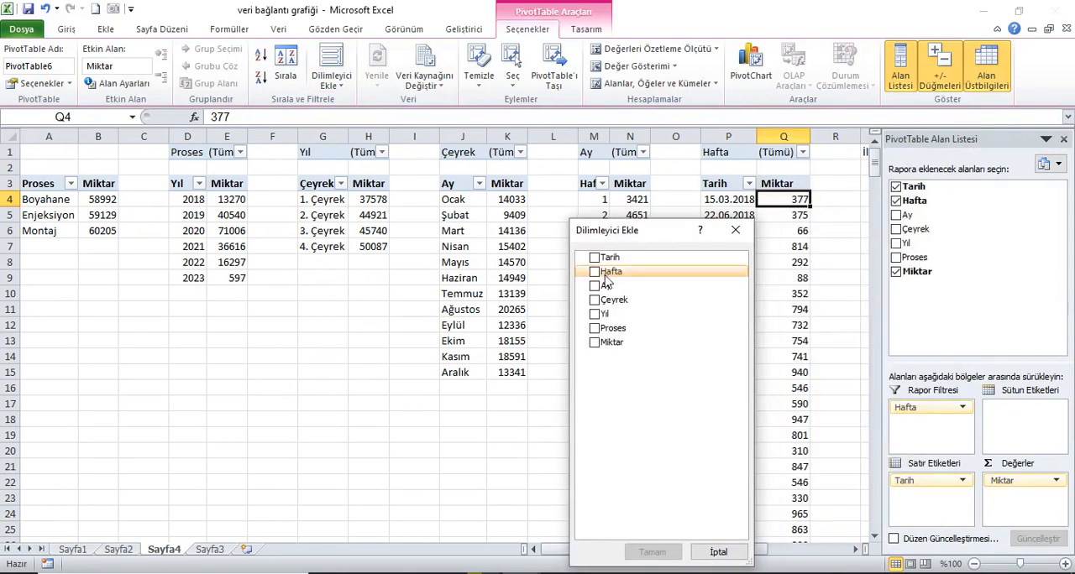
pyautogui.click(595, 329)
pyautogui.click(594, 300)
pyautogui.click(594, 285)
pyautogui.click(594, 271)
pyautogui.click(594, 258)
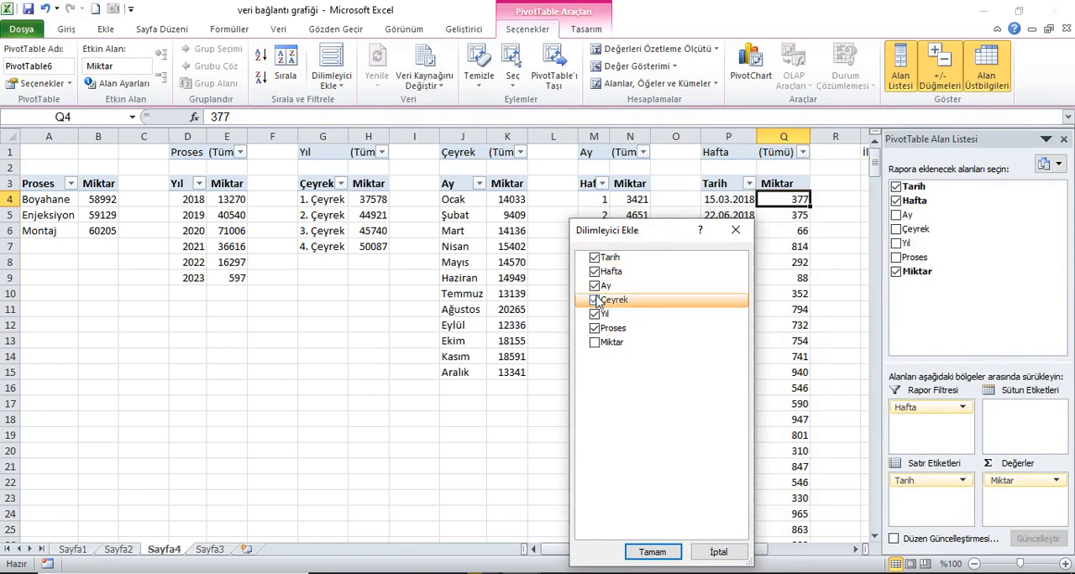
pyautogui.click(651, 552)
# Step: Arrange the slicers in a row beneath the PivotTables in the order Proses, Yıl, Çeyrek, Ay, Hafta, Tarih
pyautogui.moveTo(579, 365); pyautogui.dragTo(125, 394)
pyautogui.moveTo(512, 328); pyautogui.dragTo(255, 396)
pyautogui.moveTo(475, 285); pyautogui.dragTo(426, 398)
pyautogui.moveTo(453, 245); pyautogui.dragTo(602, 391)
pyautogui.moveTo(382, 220); pyautogui.dragTo(744, 402)
pyautogui.moveTo(313, 174); pyautogui.dragTo(886, 397)
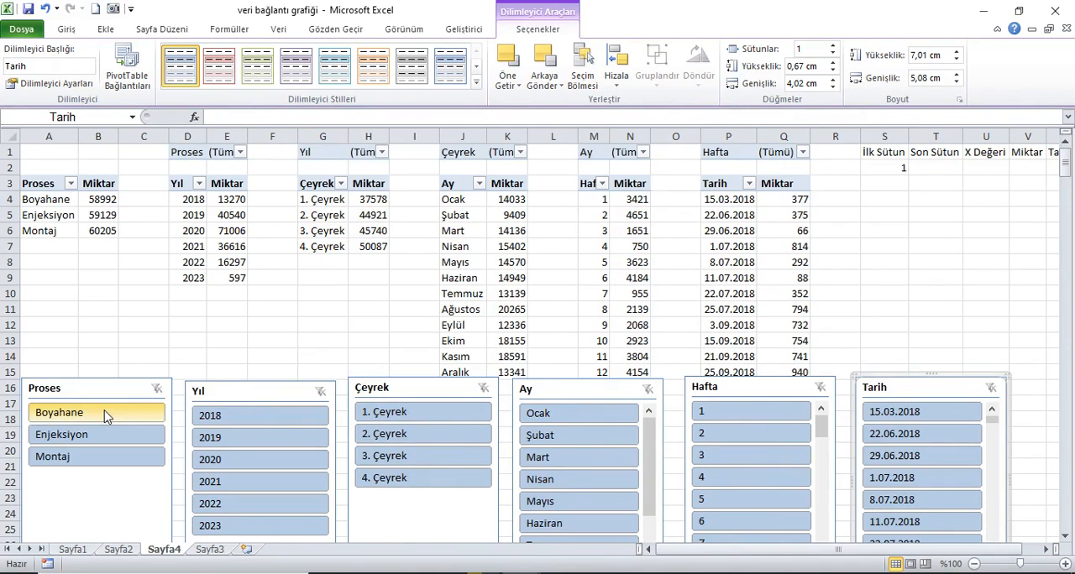
# Step: Connect the Proses slicer to PivotTable1 through PivotTable5 as well
pyautogui.rightClick(93, 393)
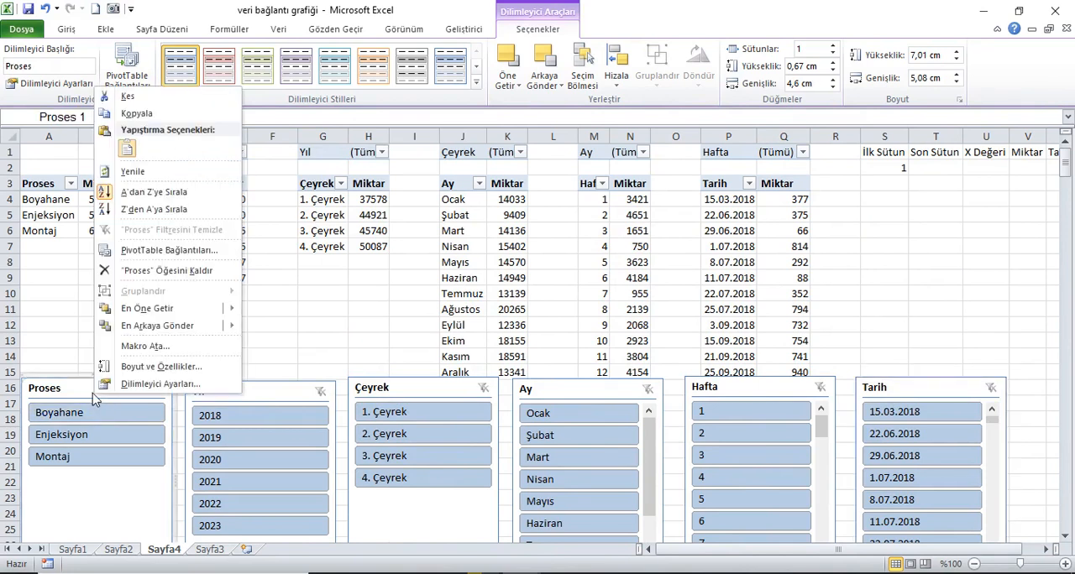
pyautogui.click(210, 250)
pyautogui.click(171, 170)
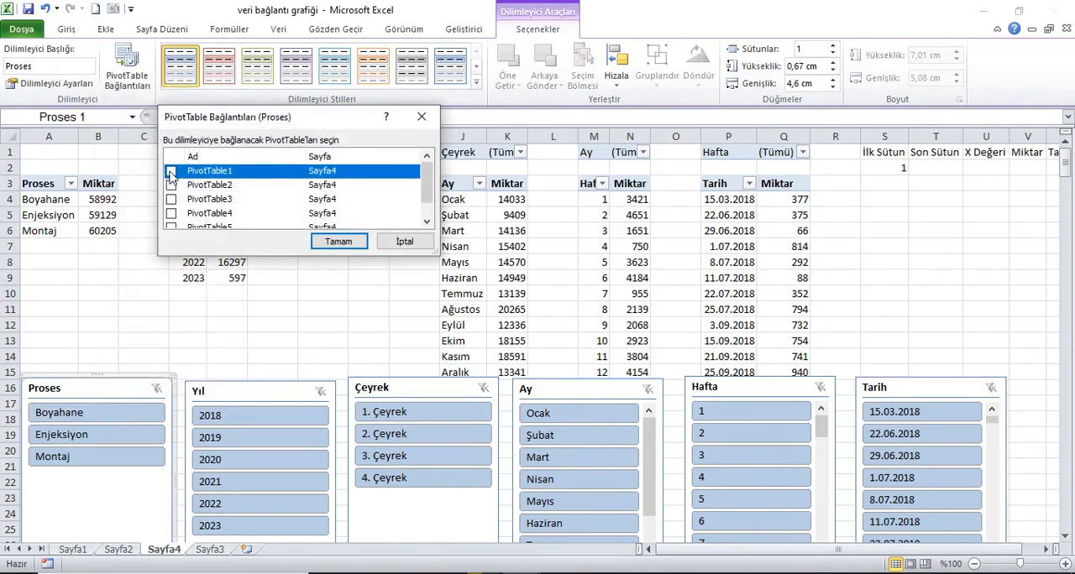
pyautogui.click(171, 185)
pyautogui.click(171, 199)
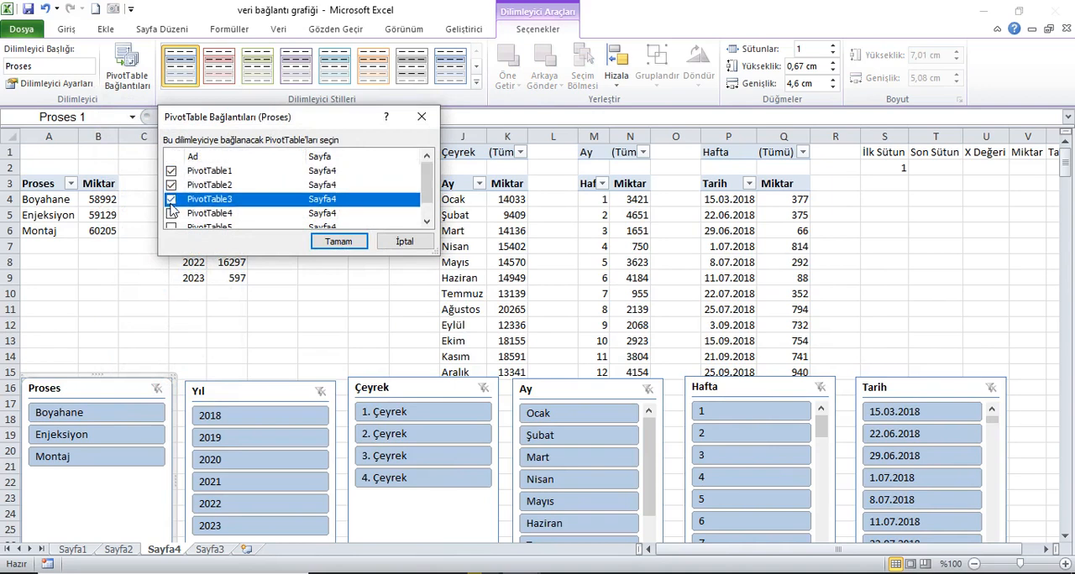
pyautogui.scroll(-1, 172, 210)
pyautogui.click(172, 192)
pyautogui.click(173, 205)
pyautogui.click(328, 244)
# Step: Connect the Yıl slicer to PivotTable1 through PivotTable5 as well
pyautogui.click(259, 393)
pyautogui.rightClick(259, 392)
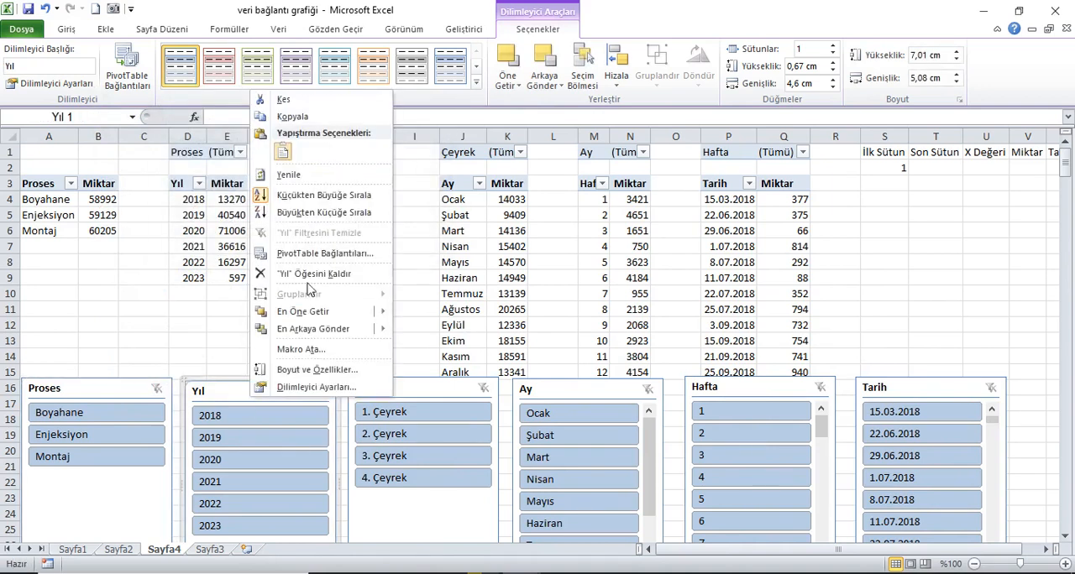
pyautogui.click(325, 253)
pyautogui.click(172, 185)
pyautogui.click(172, 199)
pyautogui.click(172, 213)
pyautogui.scroll(-1, 176, 222)
pyautogui.click(172, 207)
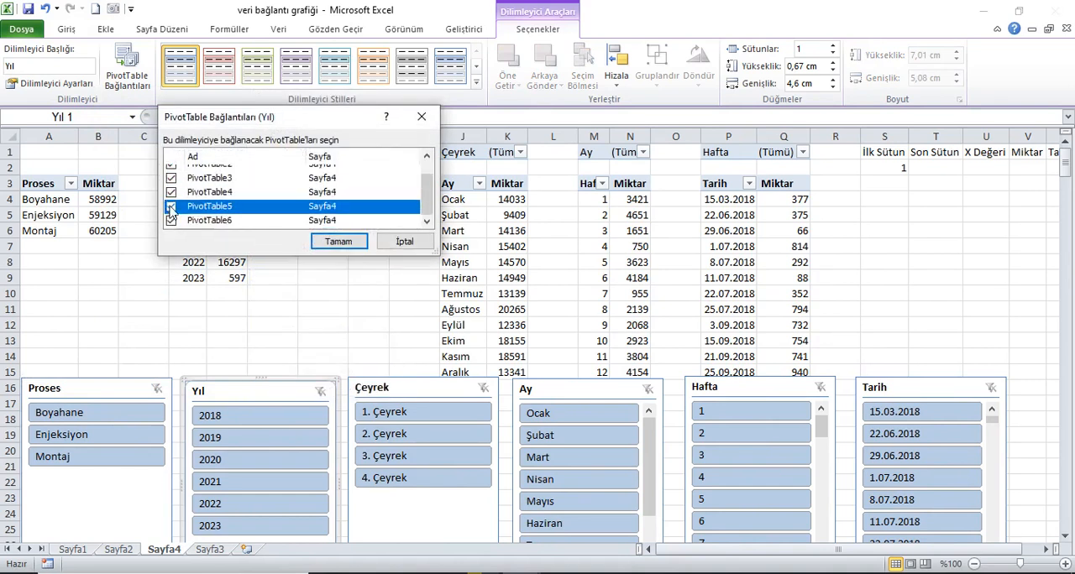
pyautogui.click(338, 242)
# Step: Connect the Çeyrek slicer to PivotTable1 through PivotTable5 as well
pyautogui.rightClick(414, 387)
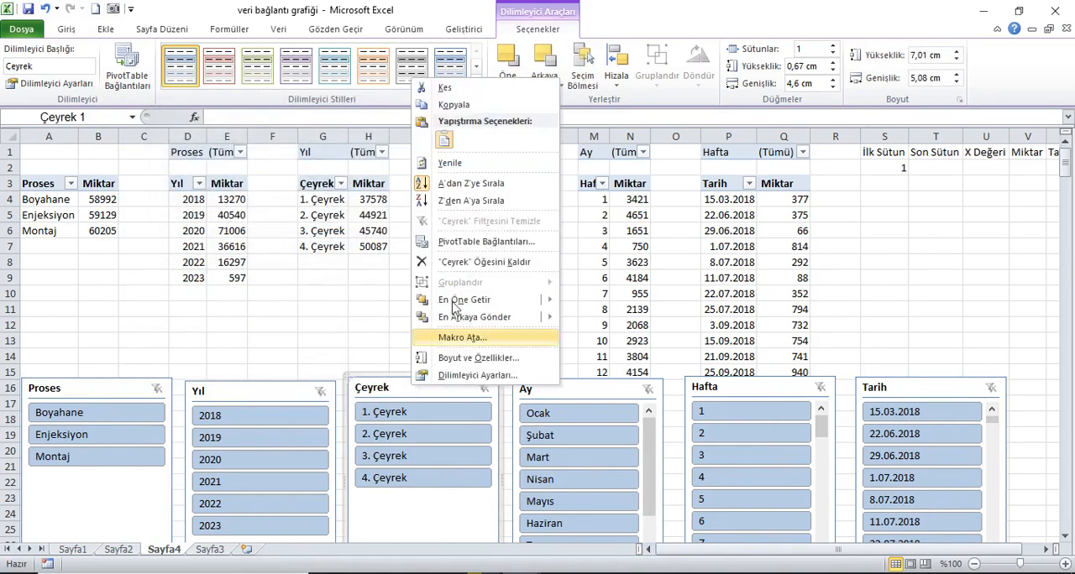
pyautogui.click(454, 242)
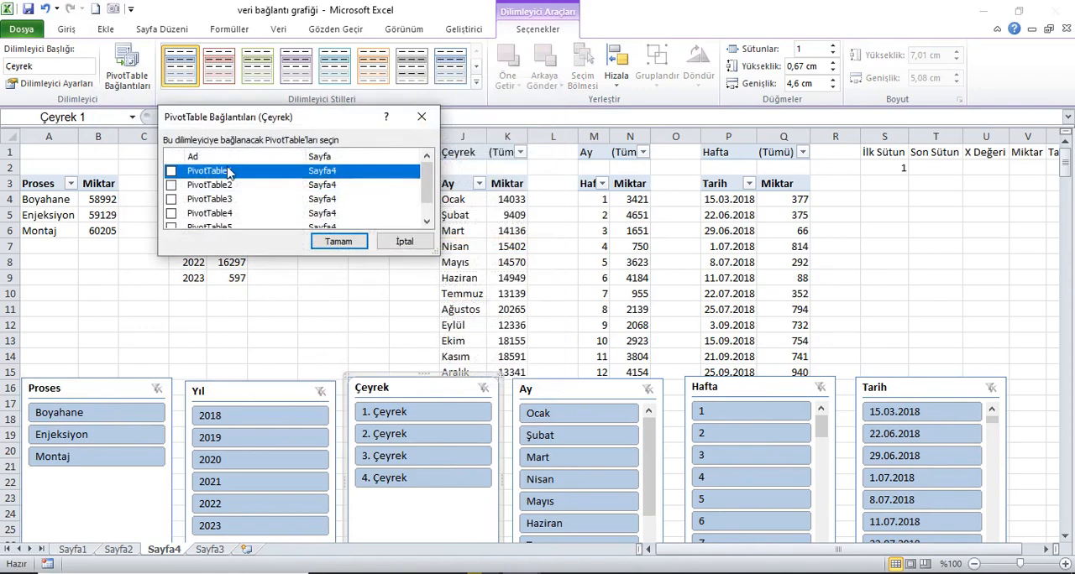
pyautogui.click(171, 170)
pyautogui.click(171, 185)
pyautogui.click(171, 199)
pyautogui.click(171, 214)
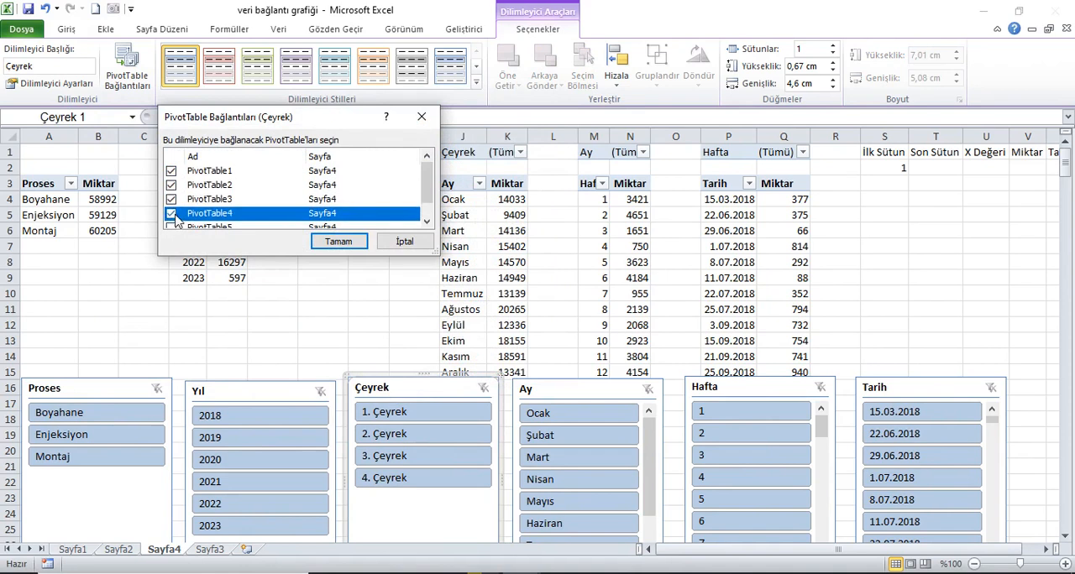
pyautogui.scroll(-1, 179, 217)
pyautogui.click(171, 206)
pyautogui.click(338, 241)
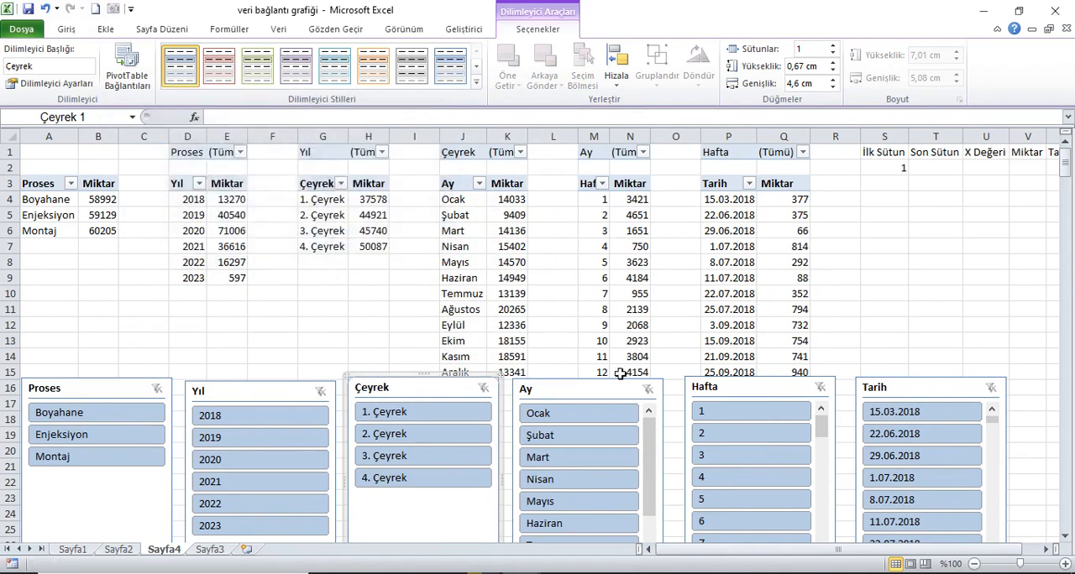
# Step: Connect the Ay slicer to PivotTable1 through PivotTable5 as well
pyautogui.click(583, 389)
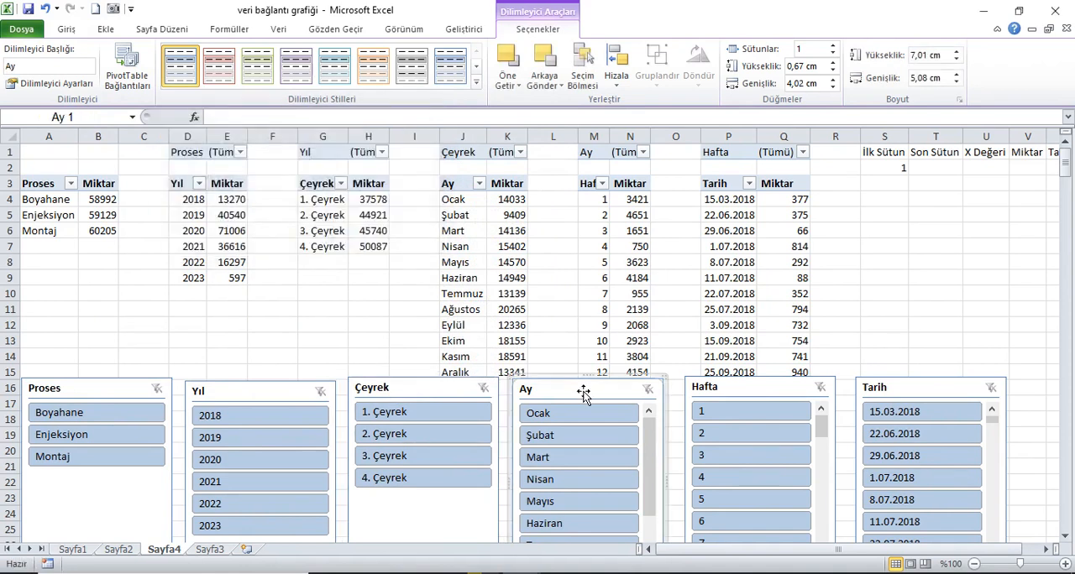
pyautogui.rightClick(583, 396)
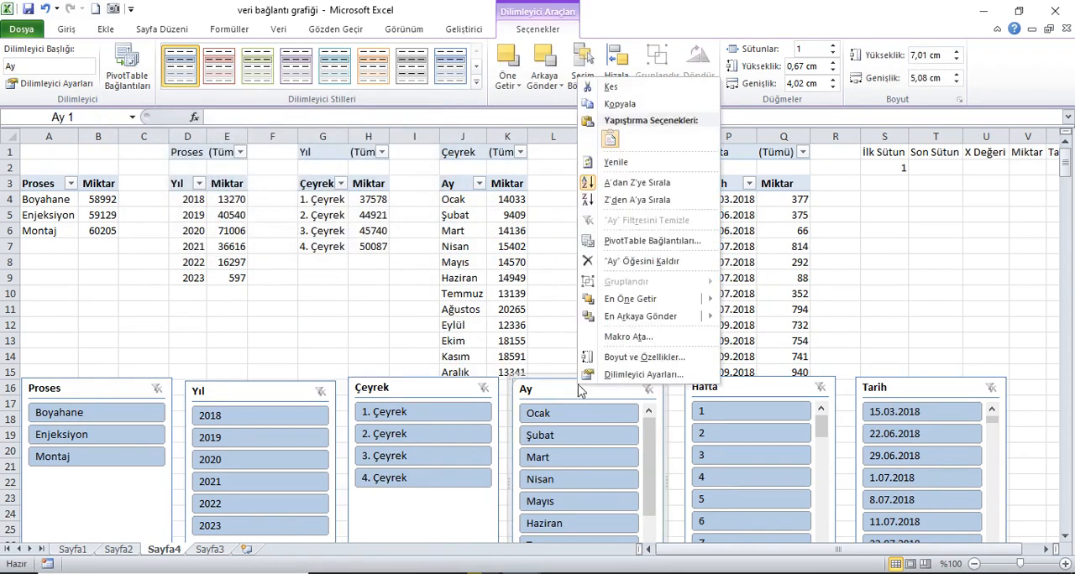
pyautogui.click(616, 241)
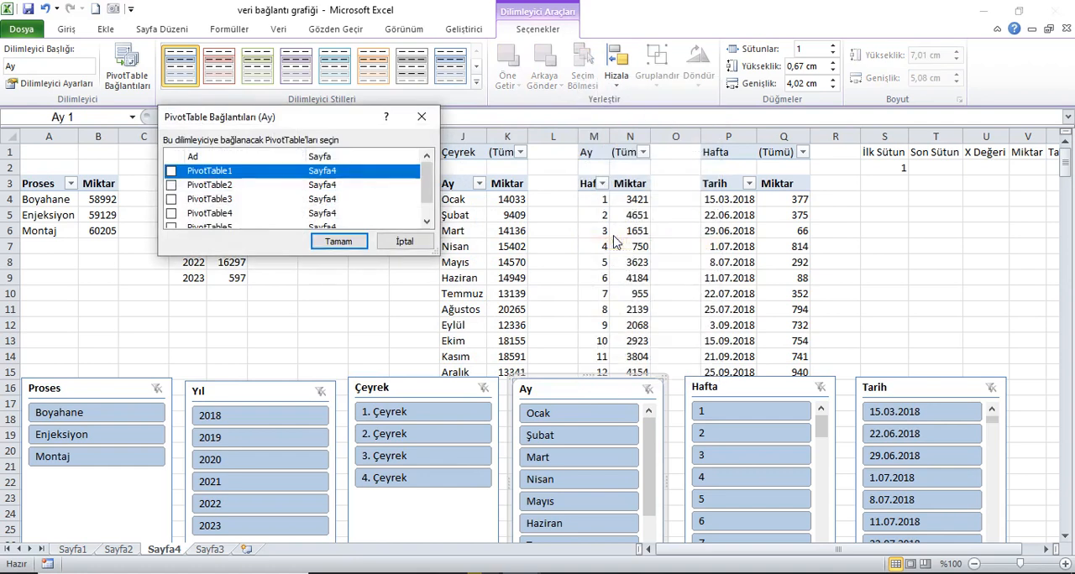
pyautogui.click(171, 170)
pyautogui.click(170, 185)
pyautogui.click(170, 199)
pyautogui.scroll(-1, 172, 206)
pyautogui.click(170, 192)
pyautogui.click(170, 205)
pyautogui.click(338, 241)
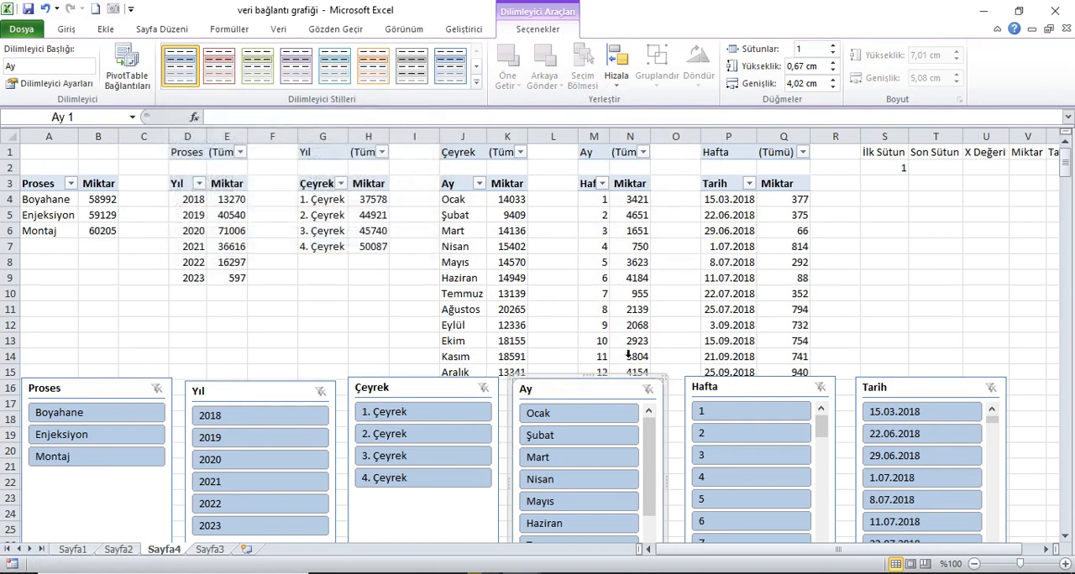
# Step: Connect the Hafta slicer to PivotTable1 through PivotTable5 as well
pyautogui.rightClick(748, 397)
pyautogui.click(787, 246)
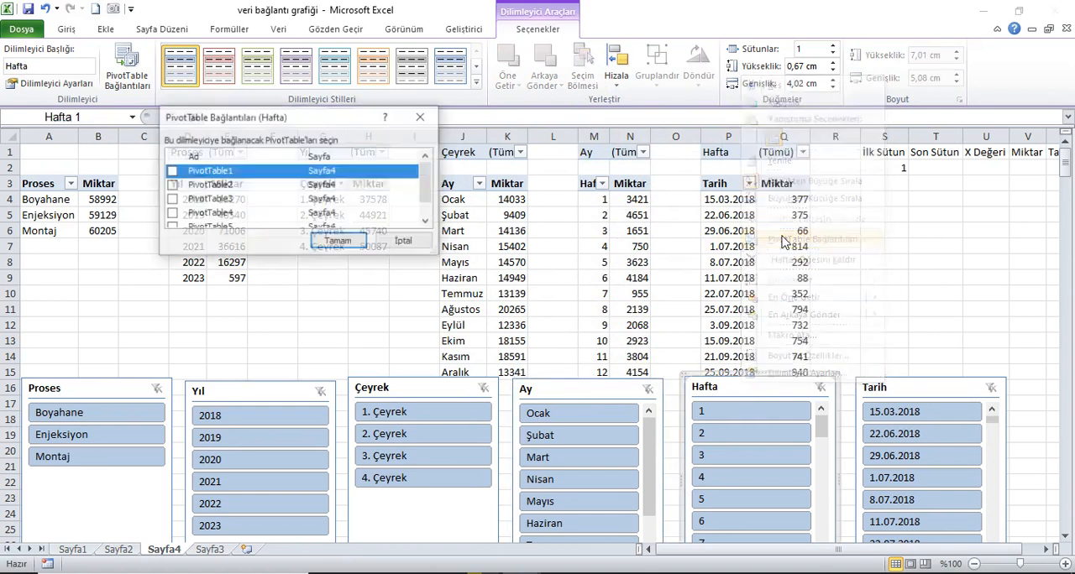
pyautogui.click(170, 185)
pyautogui.click(170, 199)
pyautogui.click(170, 213)
pyautogui.click(171, 220)
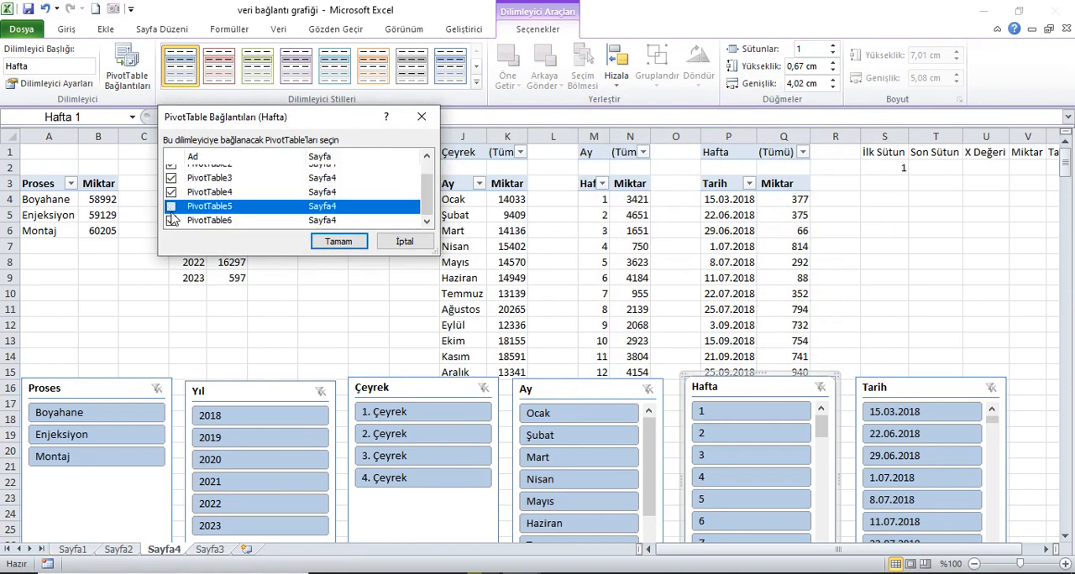
pyautogui.click(339, 241)
# Step: Connect the Tarih slicer to PivotTable1 through PivotTable5 as well
pyautogui.rightClick(911, 398)
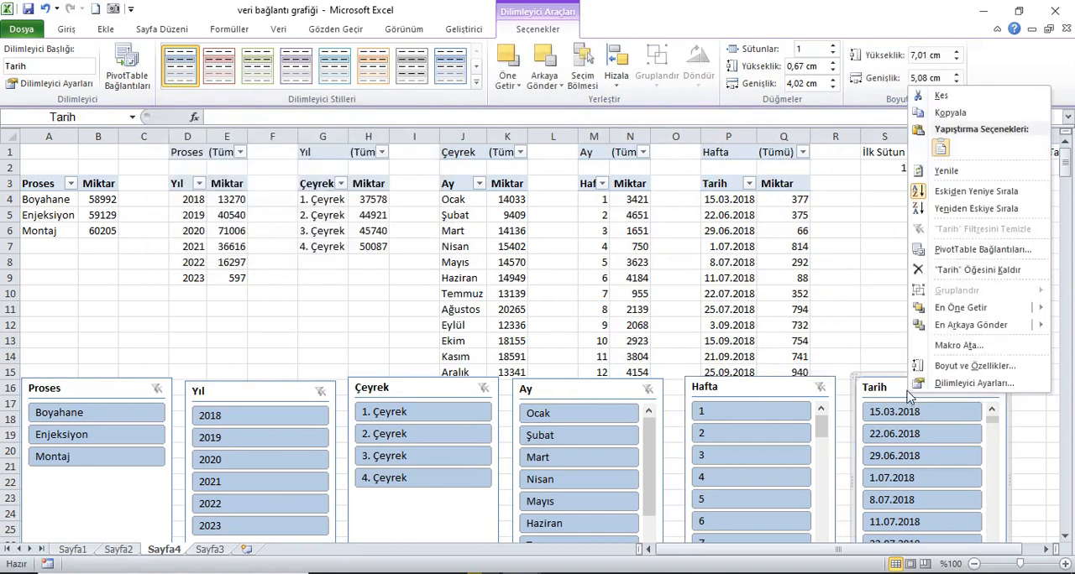
pyautogui.click(961, 251)
pyautogui.click(171, 171)
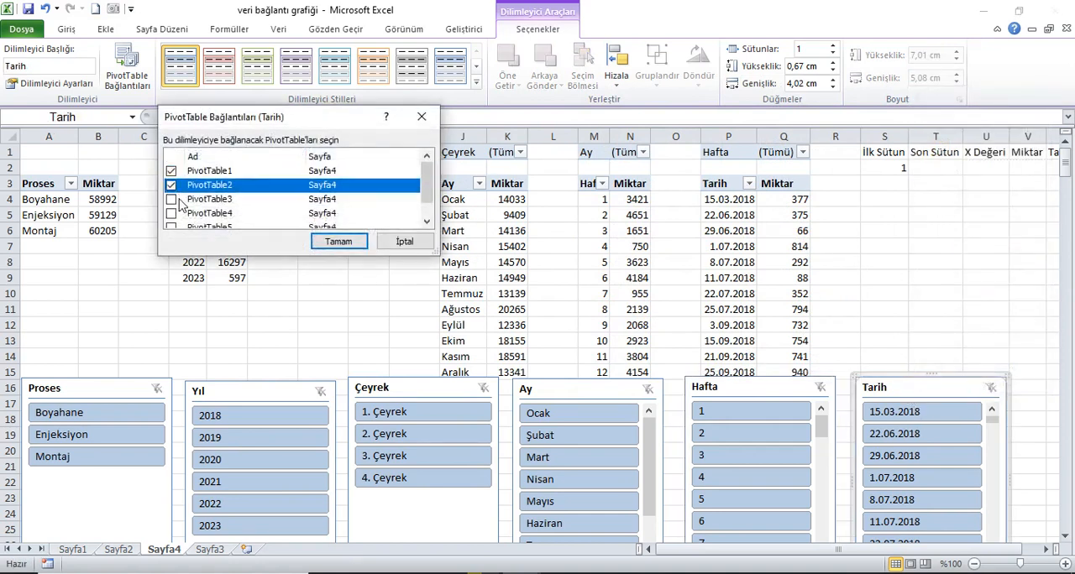
pyautogui.click(171, 185)
pyautogui.click(171, 213)
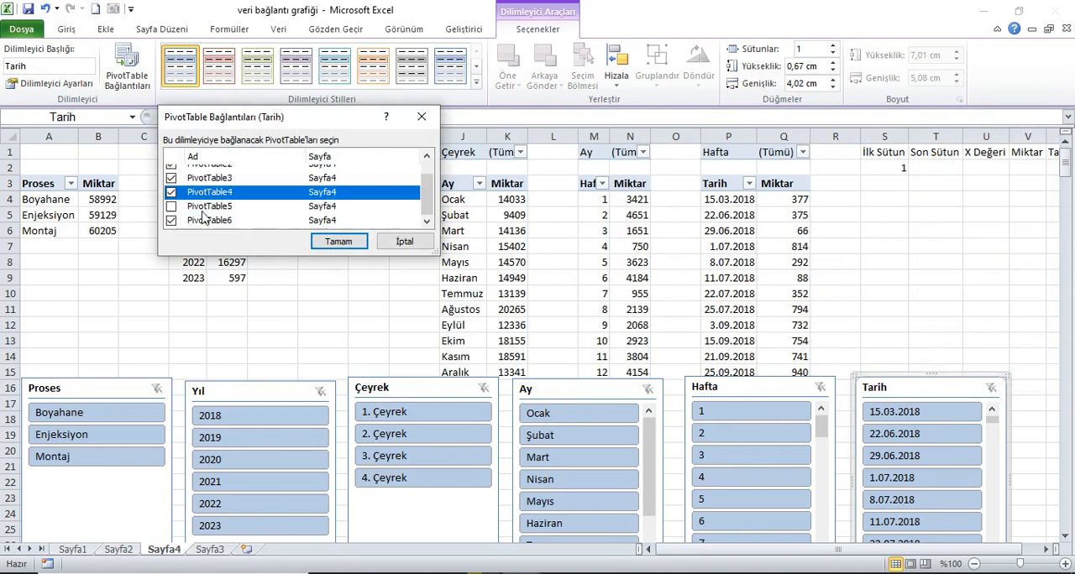
pyautogui.click(172, 207)
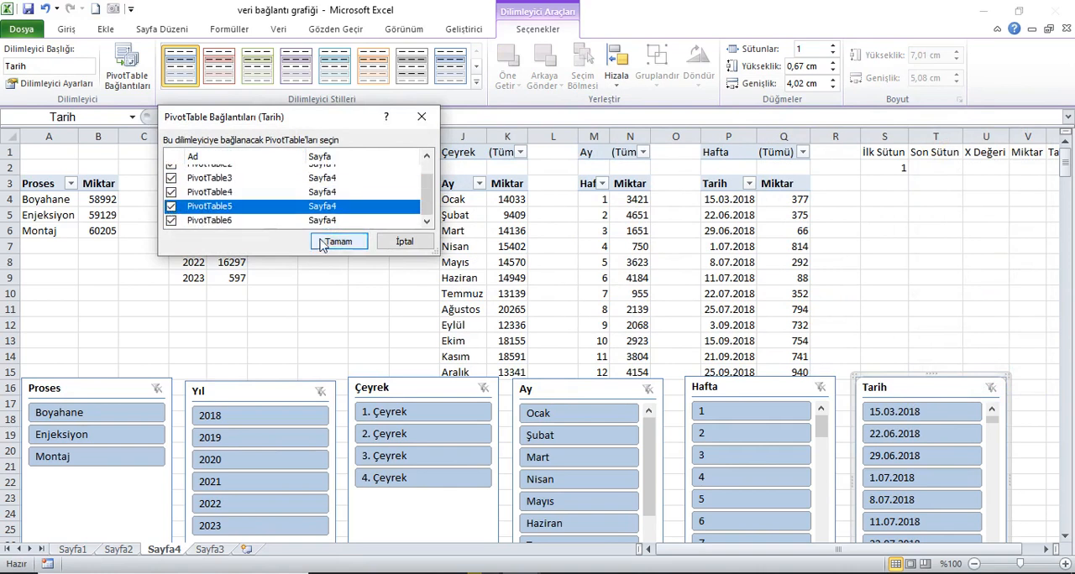
# Step: Filter the Proses slicer to Boyahane and check the İlk Sütun result in S2 by counting columns A through D
pyautogui.click(105, 410)
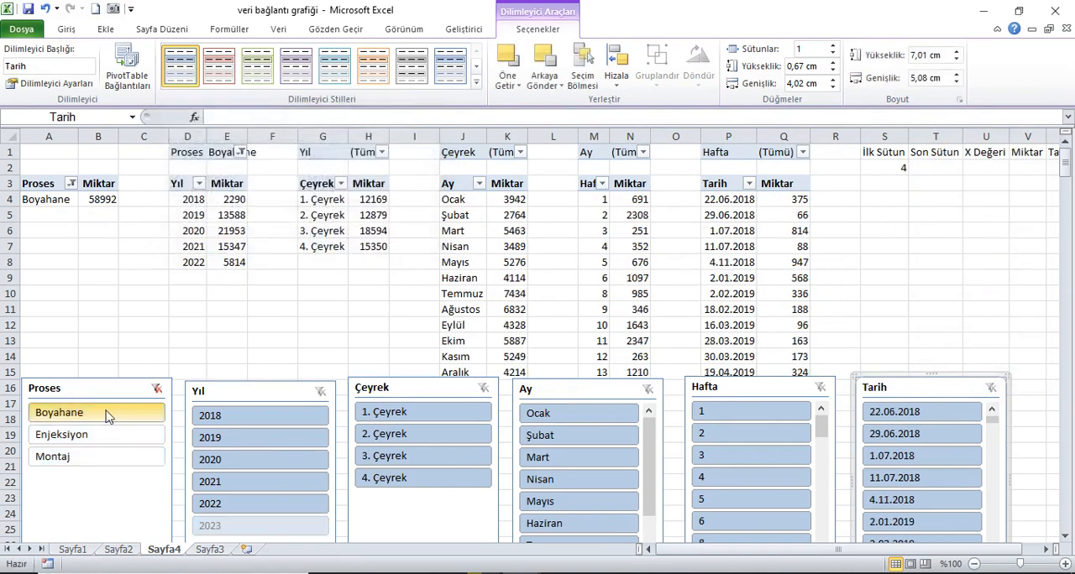
pyautogui.click(892, 169)
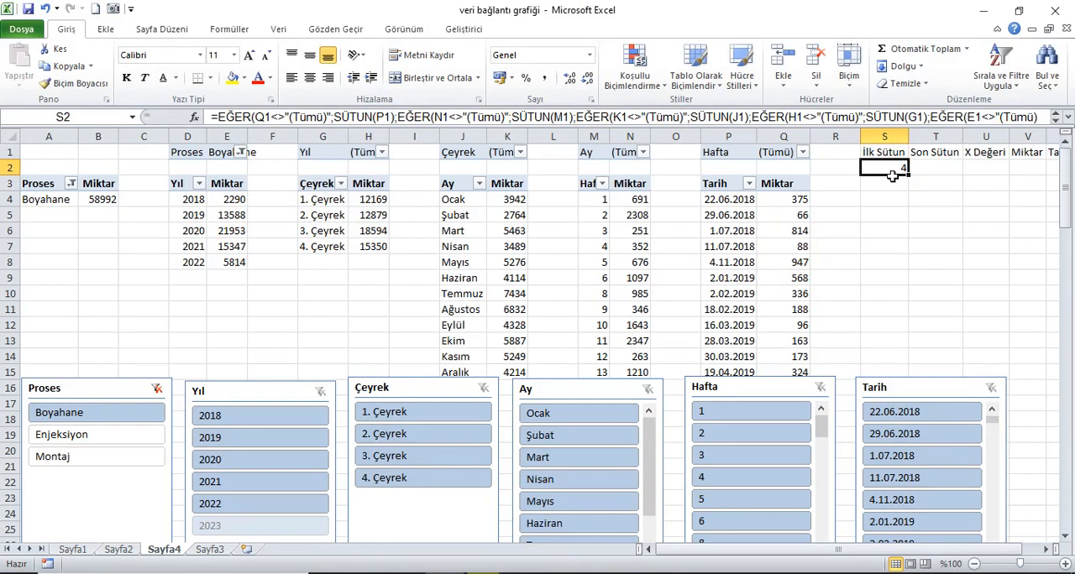
pyautogui.click(59, 148)
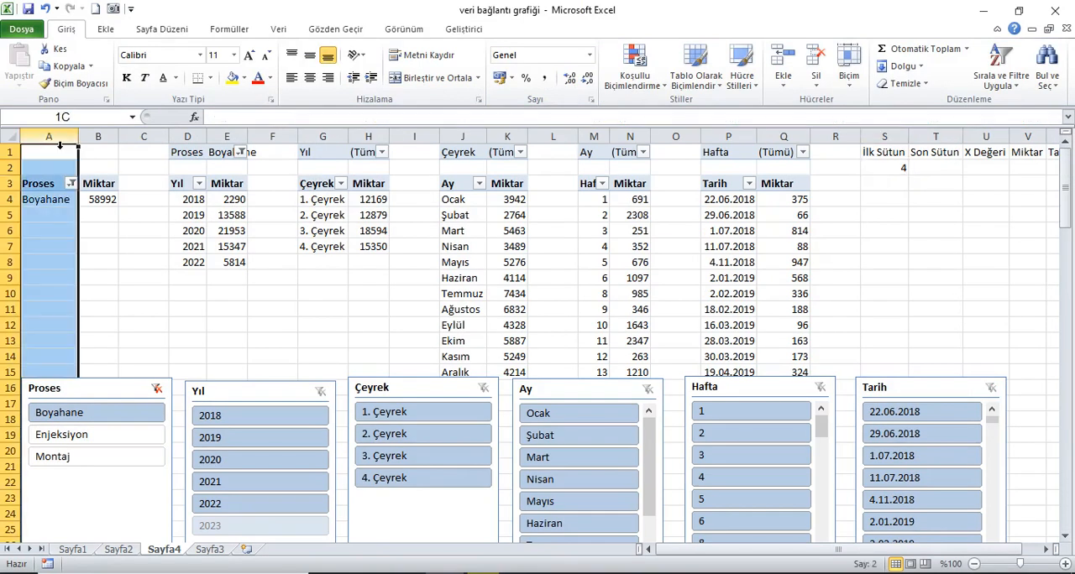
pyautogui.moveTo(77, 145); pyautogui.dragTo(195, 144)
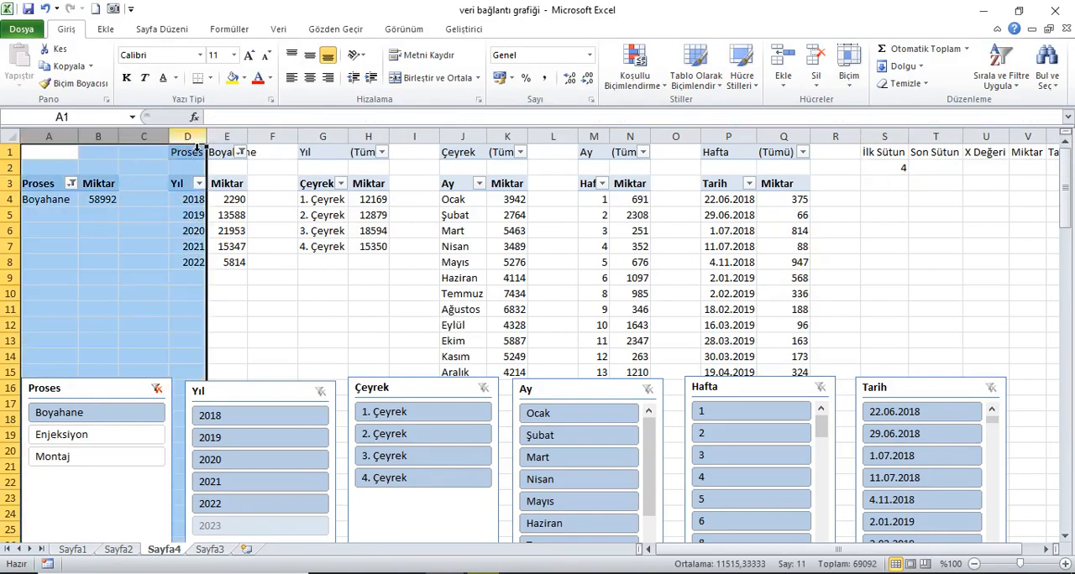
# Step: Filter the Yıl slicer to 2019 and check the İlk Sütun result in S2 by counting columns A through G
pyautogui.click(266, 442)
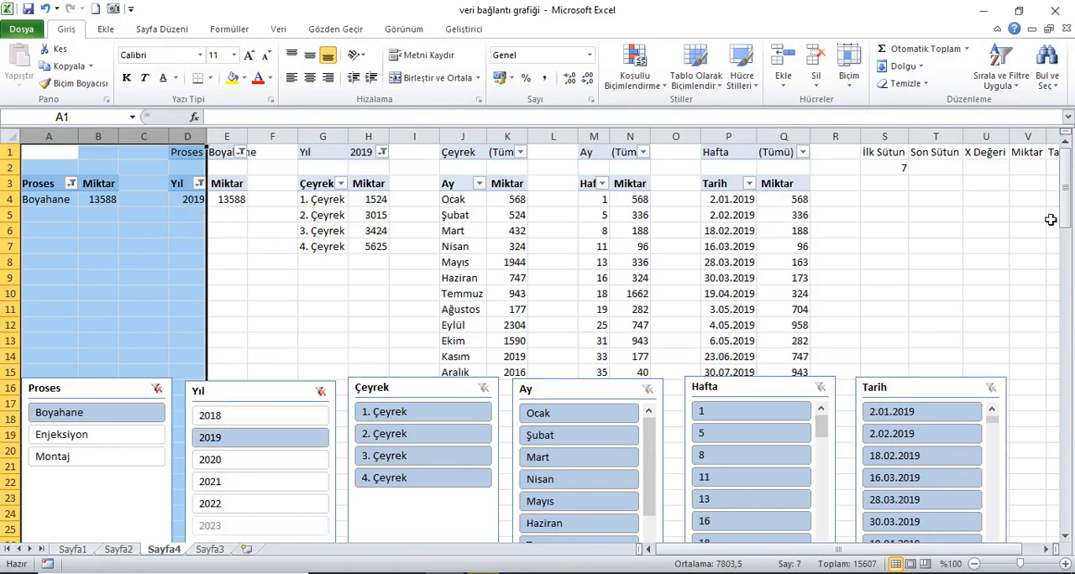
pyautogui.click(895, 174)
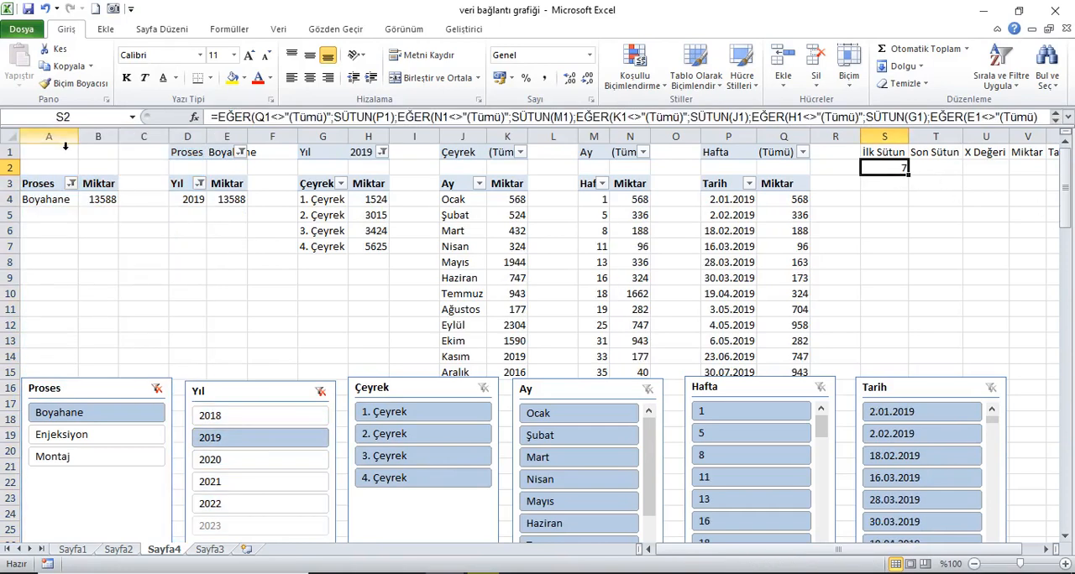
pyautogui.moveTo(65, 147); pyautogui.dragTo(324, 148)
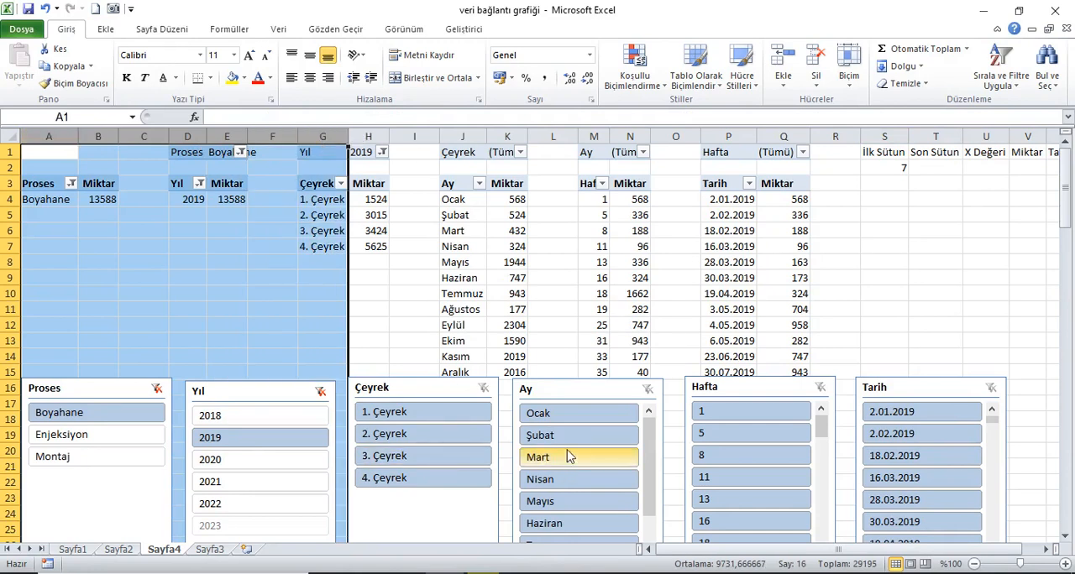
# Step: Filter the Çeyrek slicer to 2. Çeyrek and check the İlk Sütun result in S2 by counting columns A through J
pyautogui.click(391, 443)
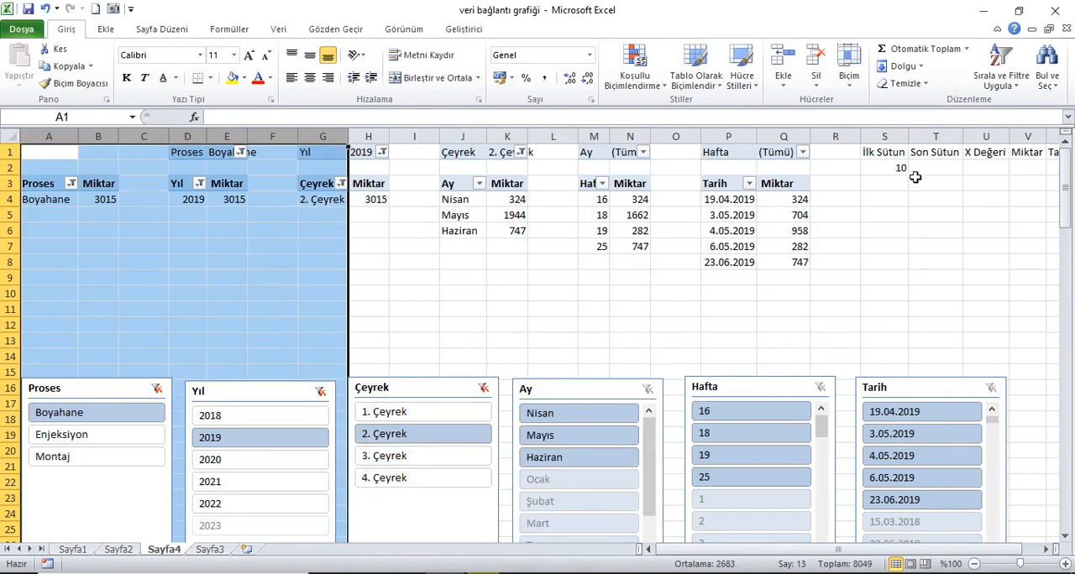
pyautogui.click(890, 170)
pyautogui.moveTo(75, 148); pyautogui.dragTo(487, 148)
# Step: Filter the Ay slicer to Mayıs and the Hafta slicer to 19, checking the İlk Sütun result against column P
pyautogui.click(576, 433)
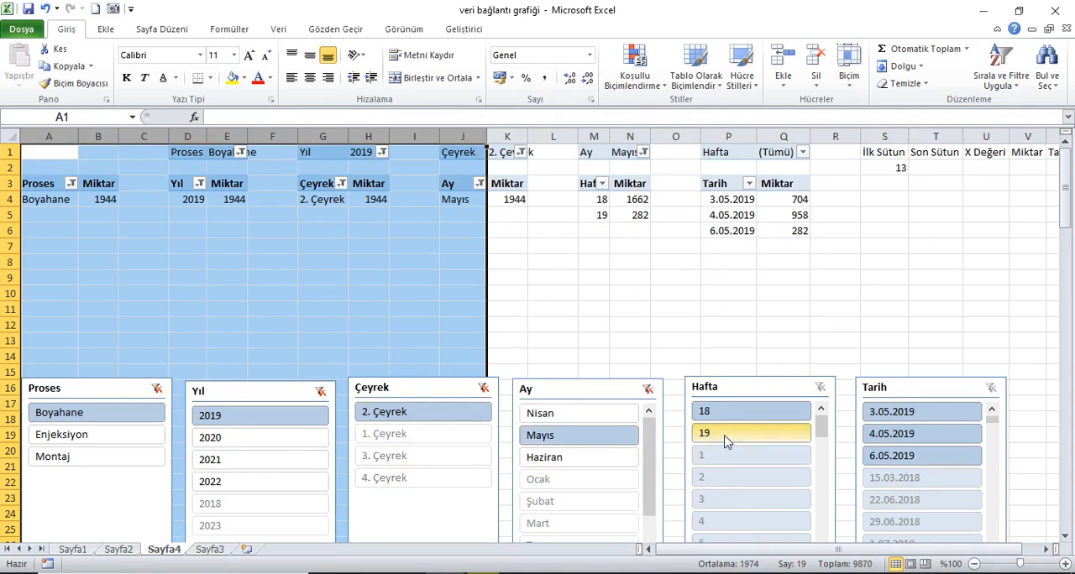
pyautogui.click(770, 434)
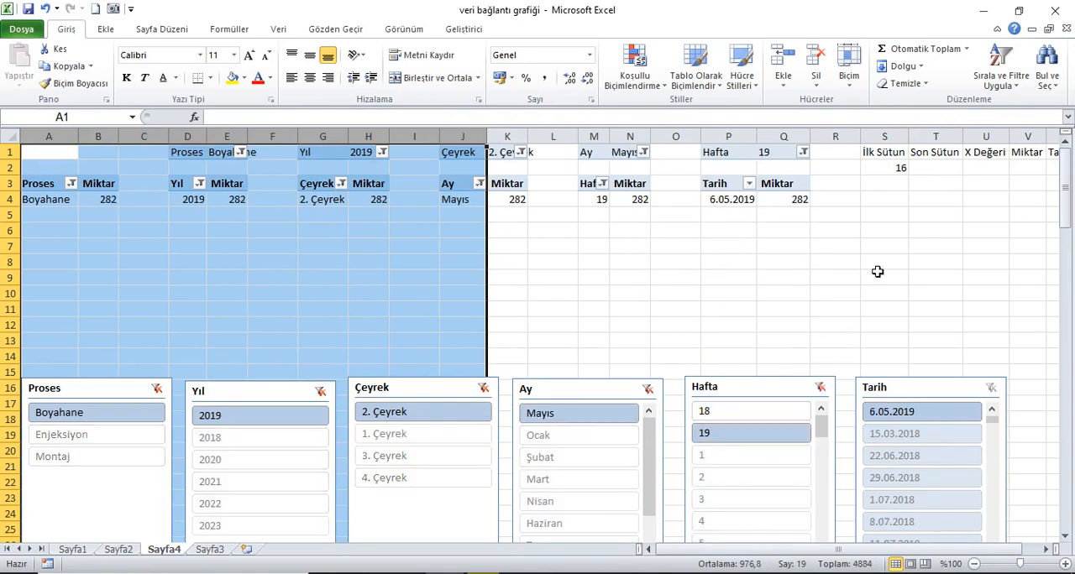
pyautogui.click(728, 136)
pyautogui.moveTo(783, 293); pyautogui.dragTo(789, 280)
# Step: Clear the Hafta, Ay, Çeyrek, Yıl and Proses slicer filters and check the İlk Sütun result against column A
pyautogui.click(819, 387)
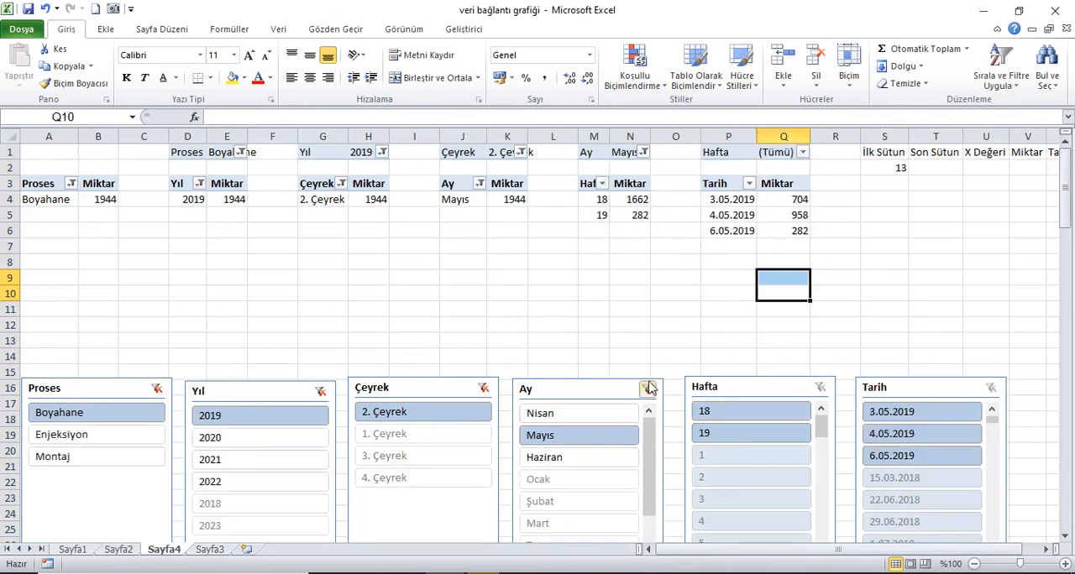
pyautogui.click(647, 389)
pyautogui.click(484, 390)
pyautogui.click(320, 391)
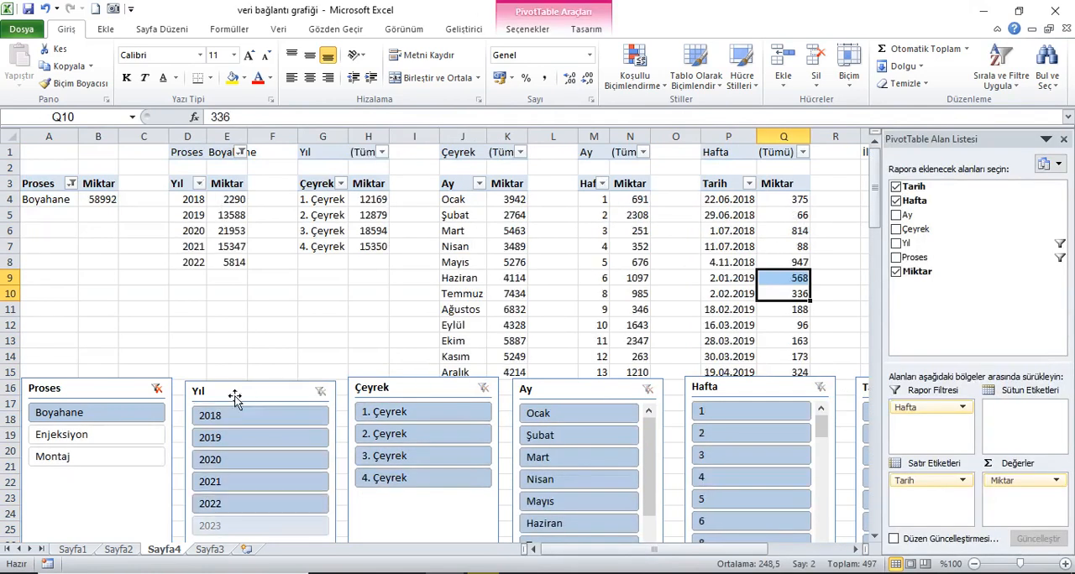
pyautogui.click(157, 389)
pyautogui.click(54, 156)
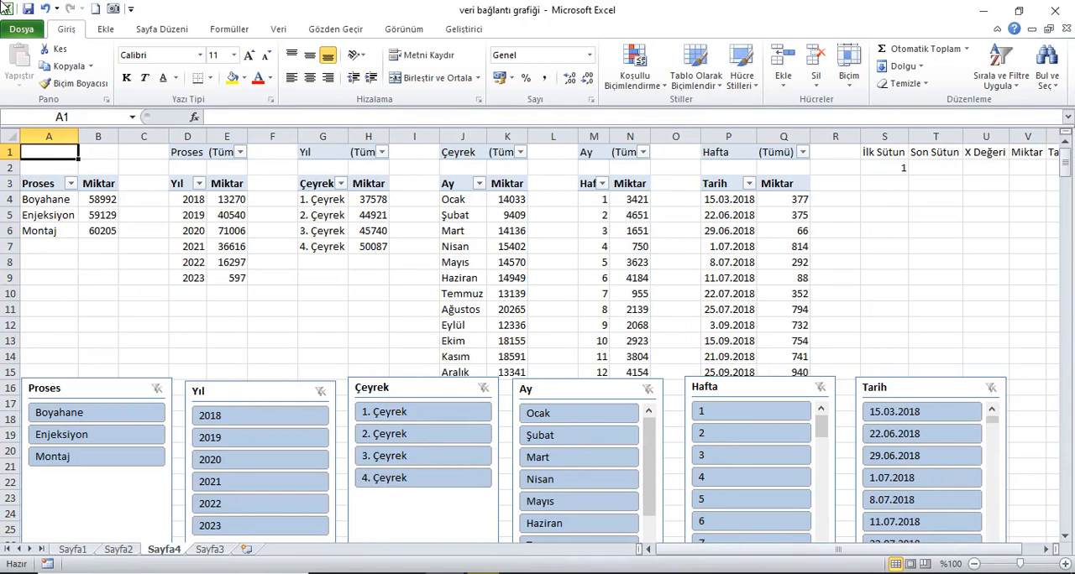
# Step: Copy the nested EĞER formula text from S2 without its equals sign, leaving the original cell's formula intact
pyautogui.click(888, 173)
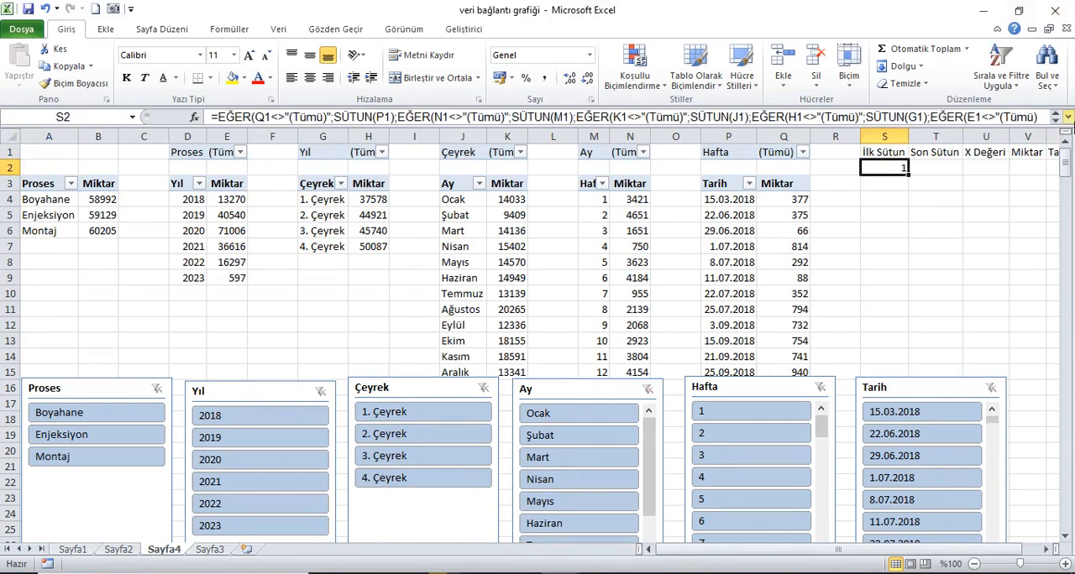
pyautogui.click(1068, 117)
pyautogui.moveTo(395, 144); pyautogui.dragTo(215, 116)
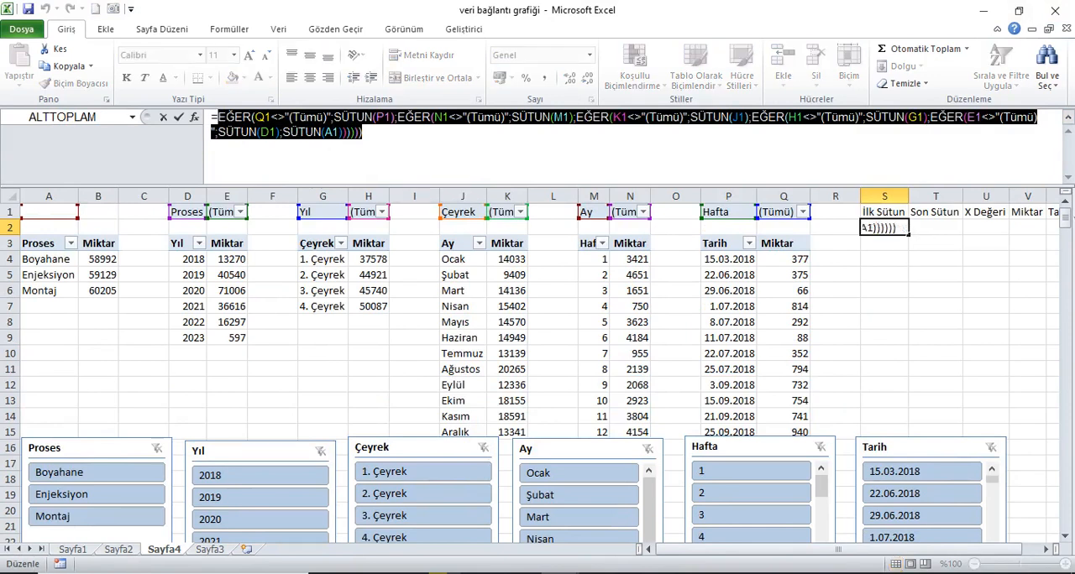
pyautogui.write('=')
pyautogui.click(941, 230)
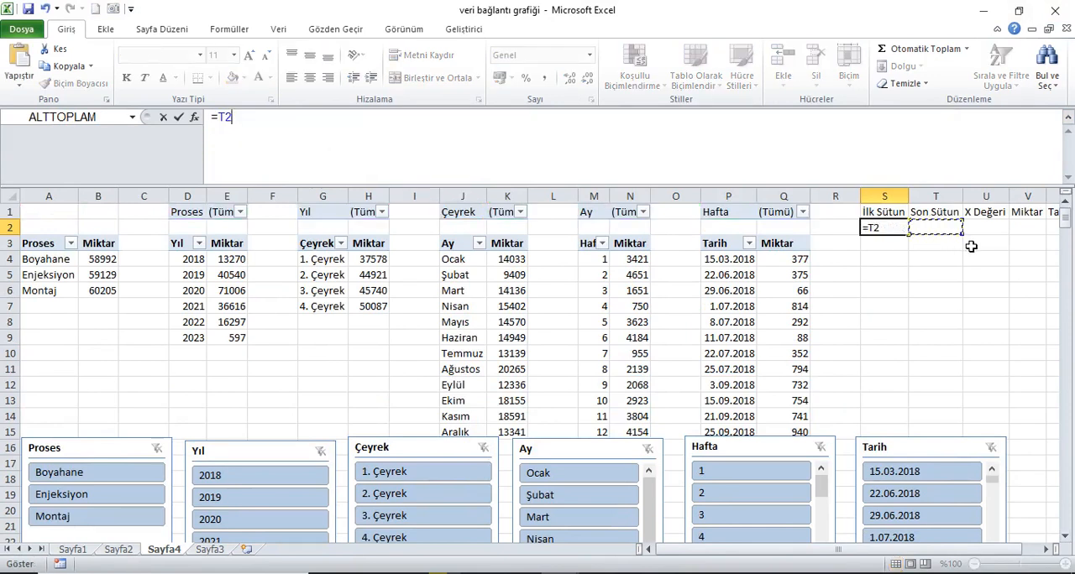
pyautogui.press('Escape')
# Step: Paste the copied EĞER text into T2 under Son Sütun and make it a formula with a leading equals sign
pyautogui.click(934, 227)
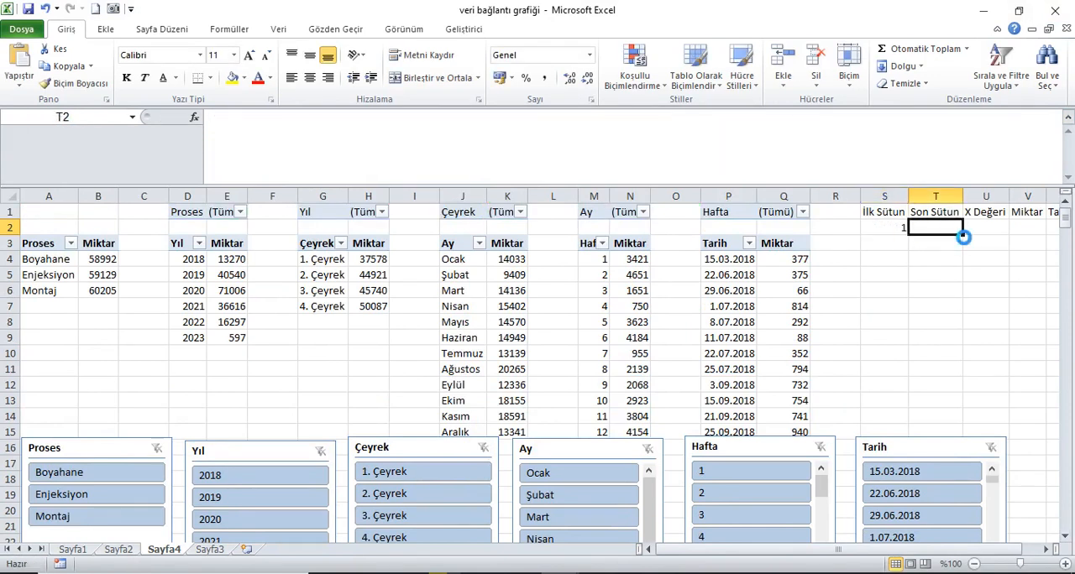
pyautogui.hotkey('ctrl', 'v')
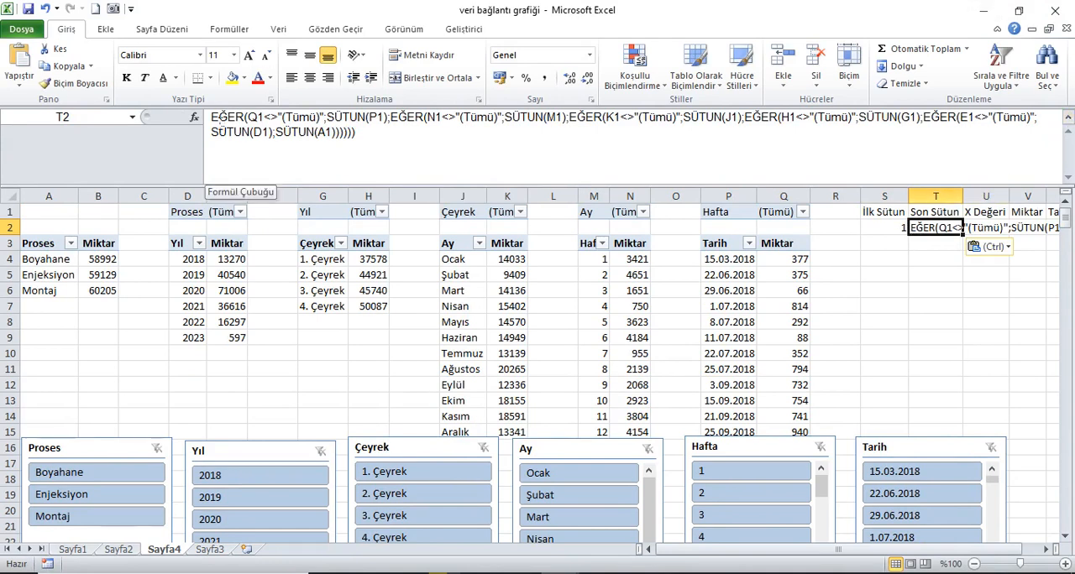
pyautogui.click(216, 120)
pyautogui.write('=')
pyautogui.press('Return')
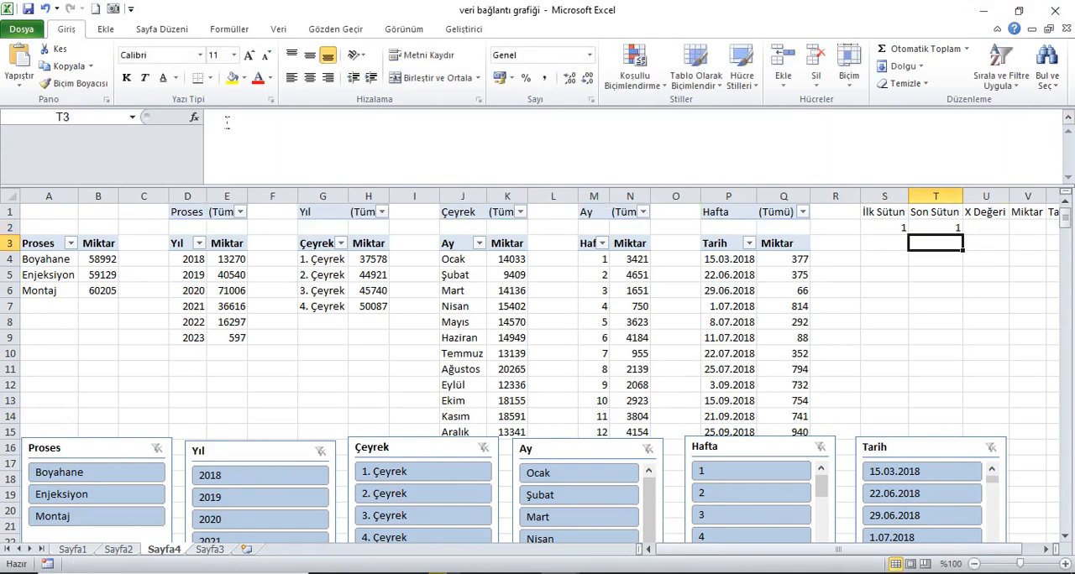
# Step: In the T2 formula, replace SÜTUN(P1) with BAĞ_DEĞ_DOLU_SAY(P:P)+1
pyautogui.press('Up')
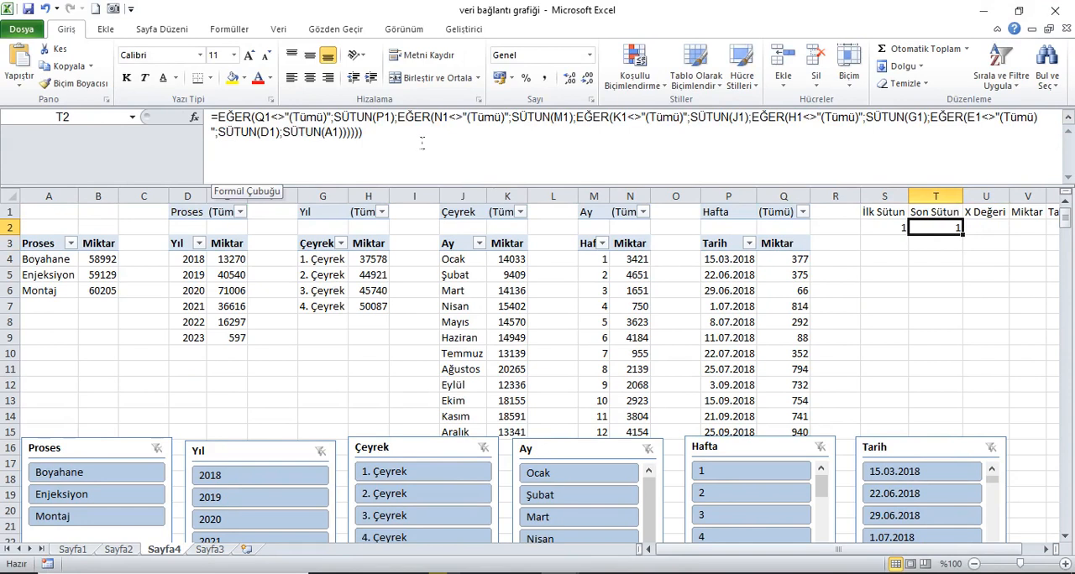
pyautogui.moveTo(396, 118); pyautogui.dragTo(334, 119)
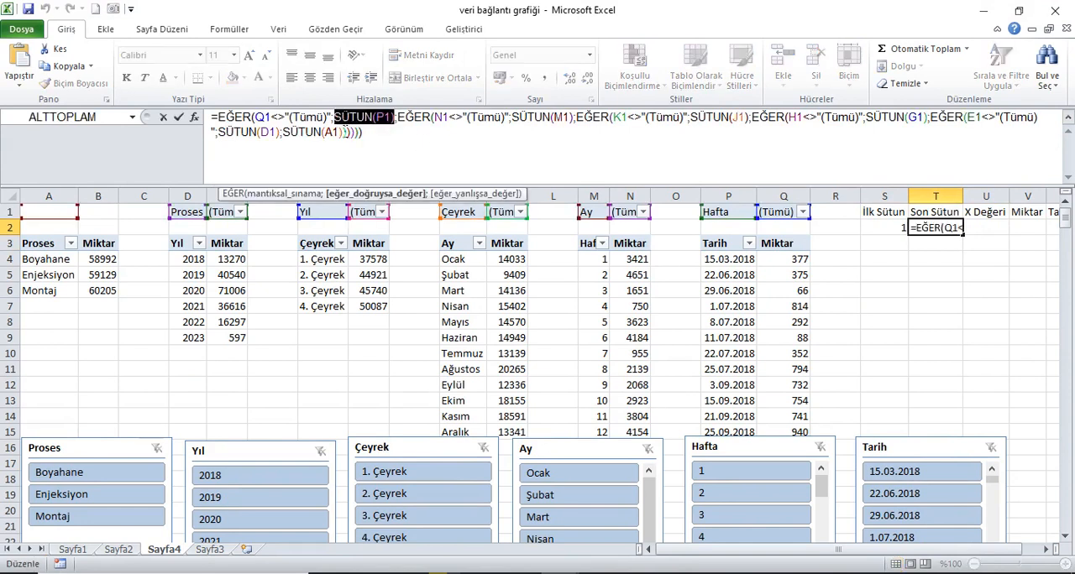
pyautogui.press('Delete')
pyautogui.write('b')
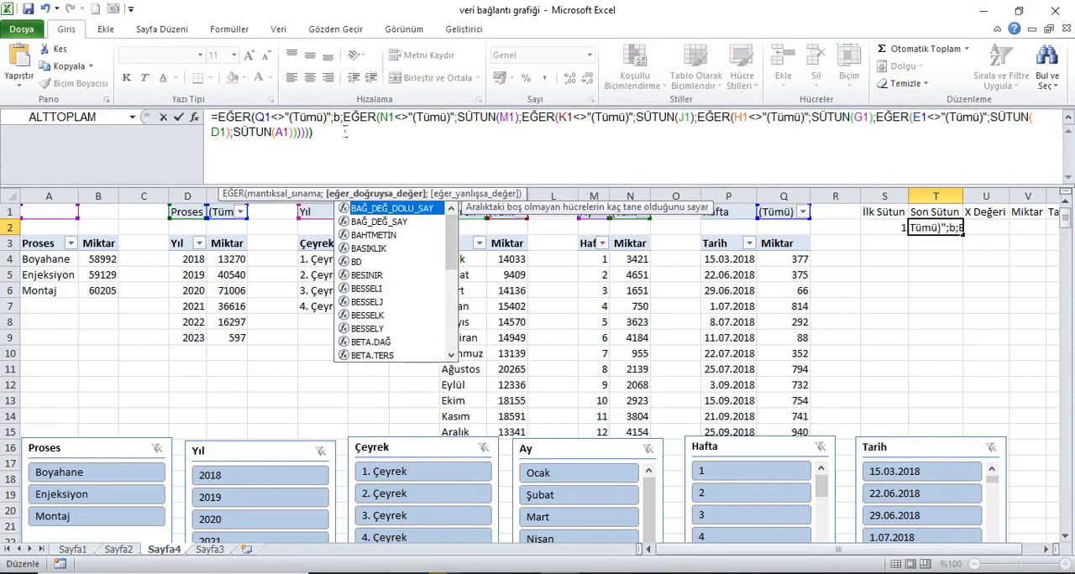
pyautogui.write('ağ')
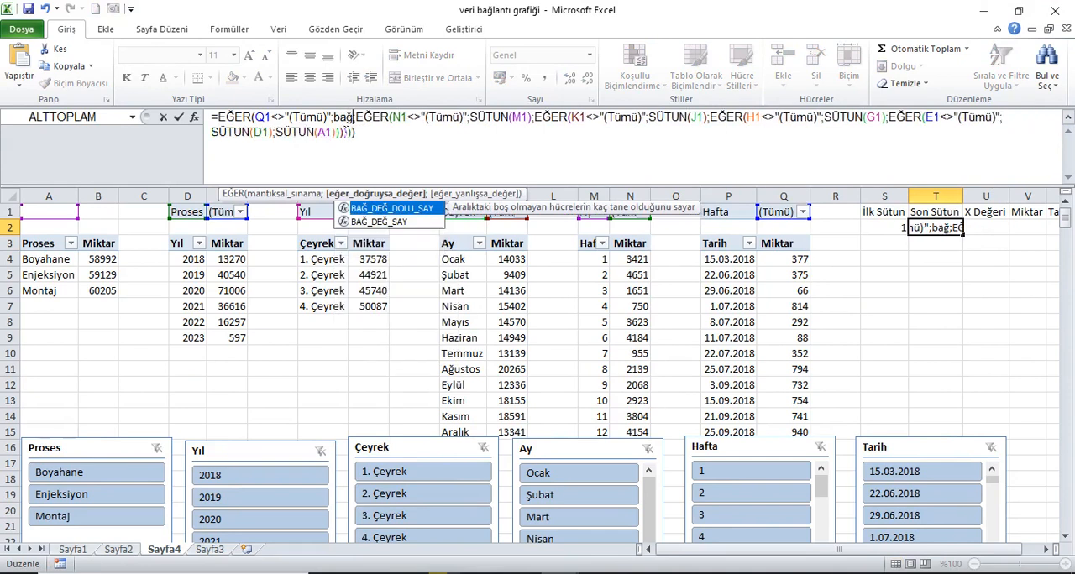
pyautogui.press('Tab')
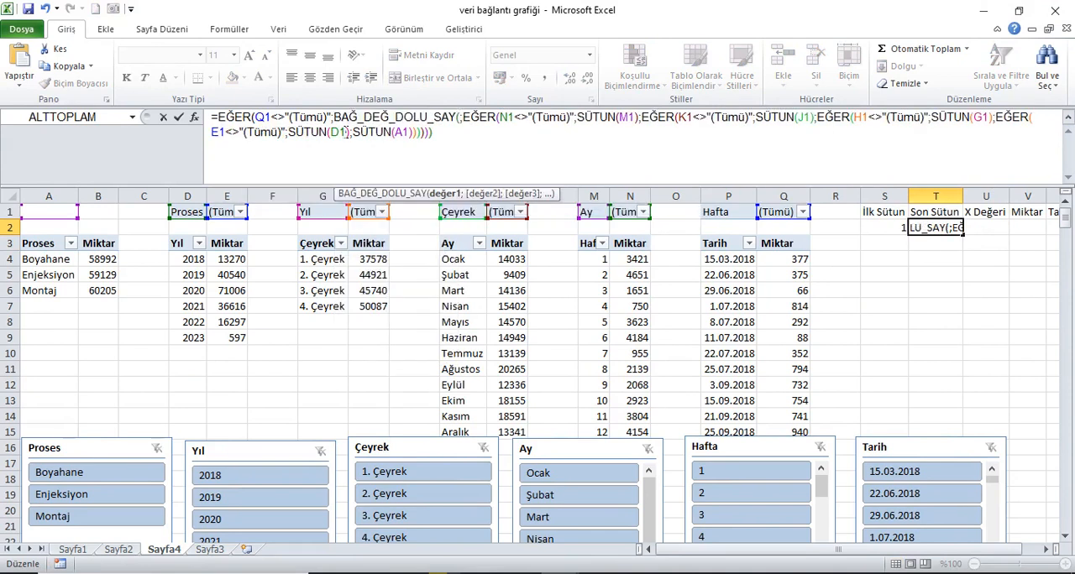
pyautogui.click(738, 198)
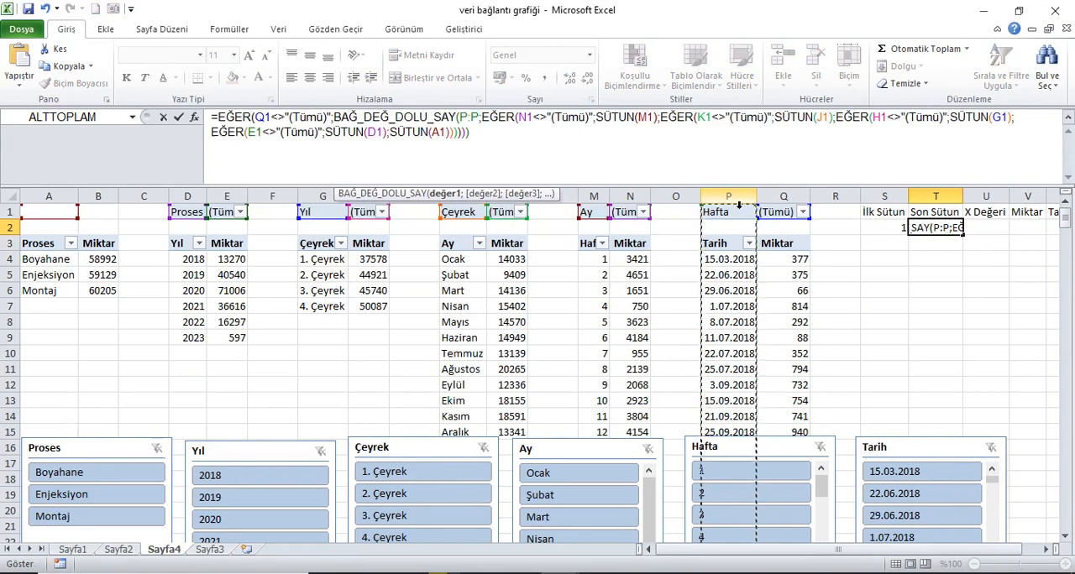
pyautogui.write(')')
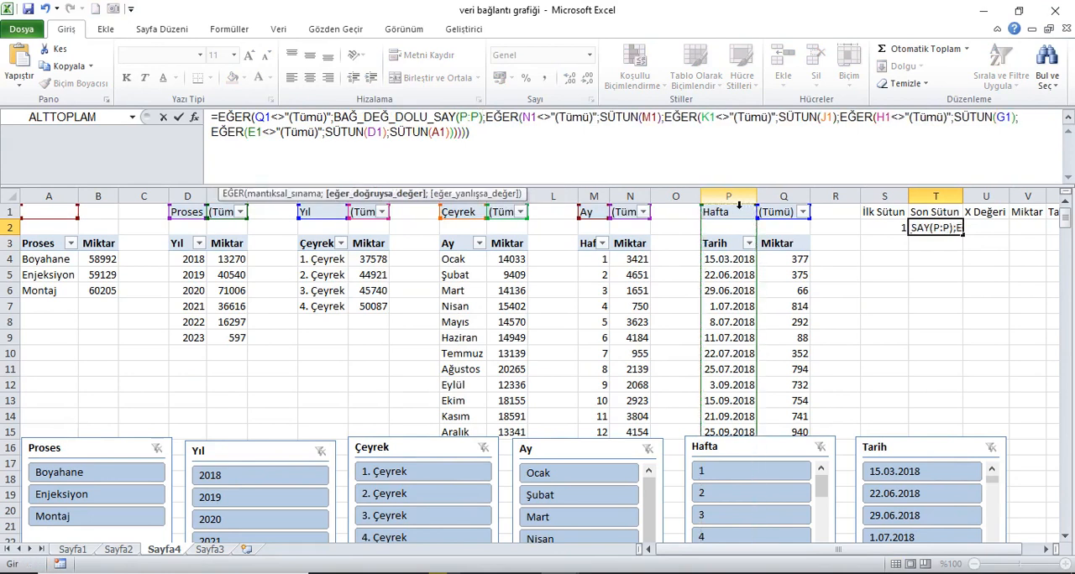
pyautogui.write('+1')
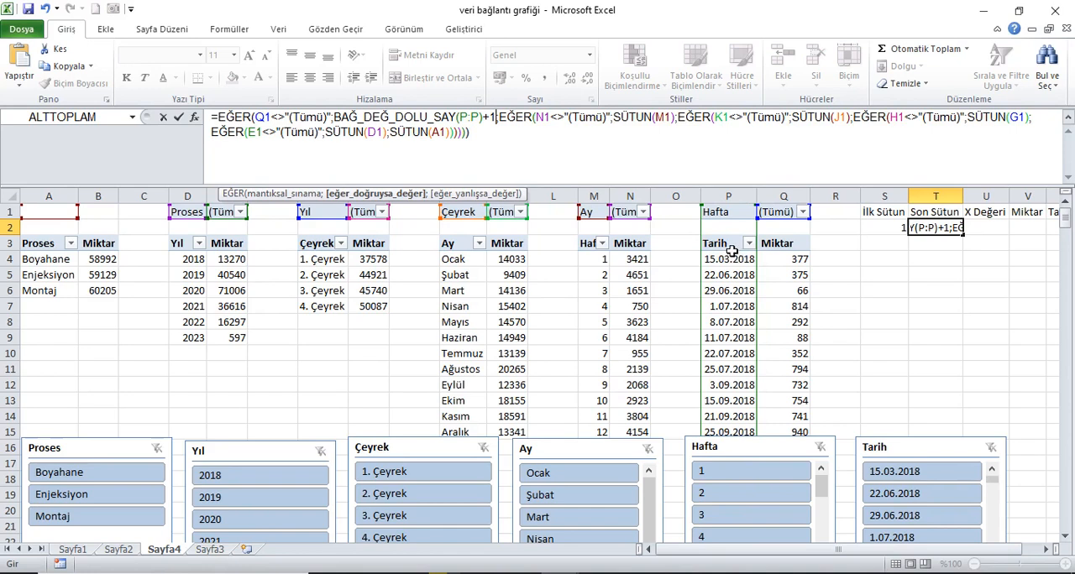
# Step: In the T2 formula, replace SÜTUN(M1) with BAĞ_DEĞ_DOLU_SAY(M:M)+1
pyautogui.click(680, 117)
pyautogui.press('BackSpace')
pyautogui.press('BackSpace')
pyautogui.press('BackSpace')
pyautogui.press('BackSpace')
pyautogui.press('BackSpace')
pyautogui.press('BackSpace')
pyautogui.press('BackSpace')
pyautogui.press('BackSpace')
pyautogui.press('BackSpace')
pyautogui.press('BackSpace')
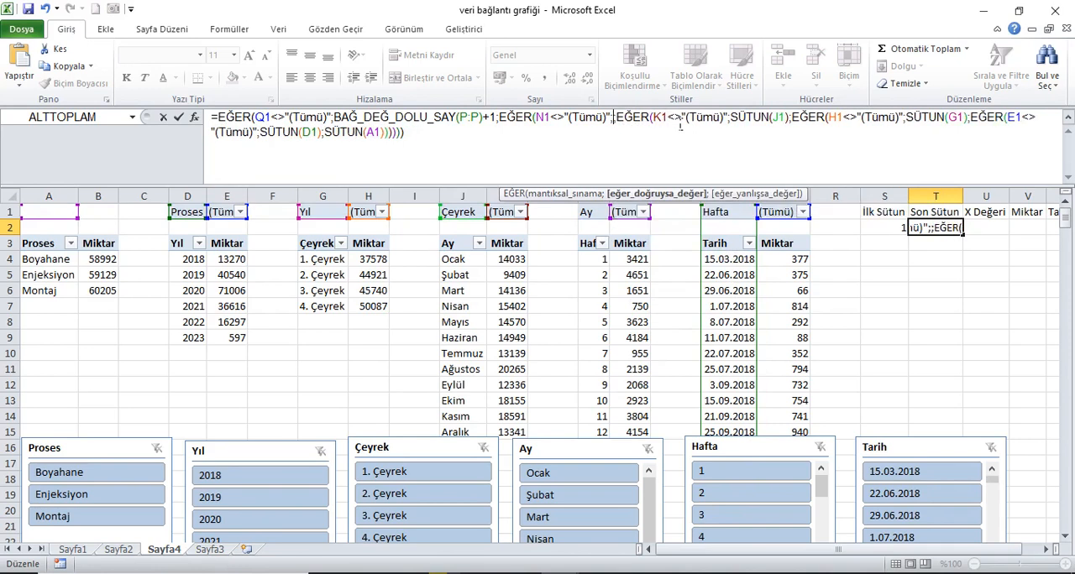
pyautogui.write('BAĞ_DEĞ_DOLU_SAY(')
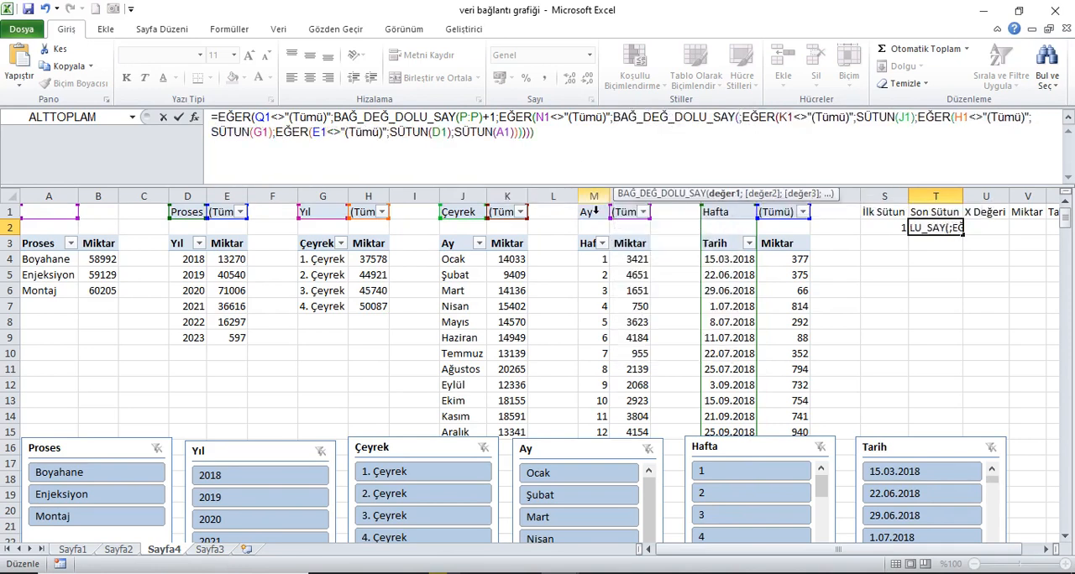
pyautogui.click(603, 198)
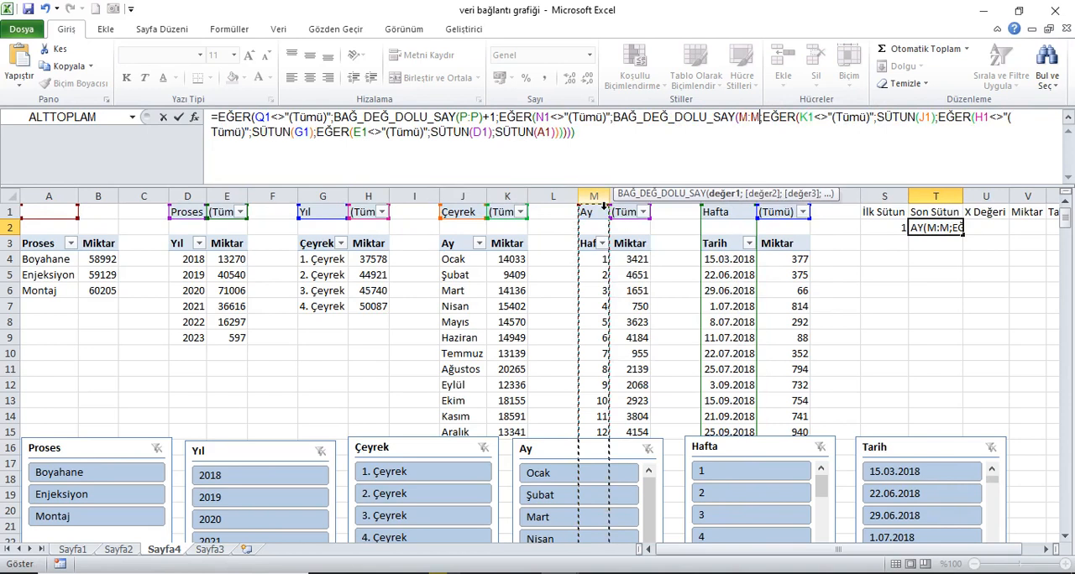
pyautogui.write(')+1')
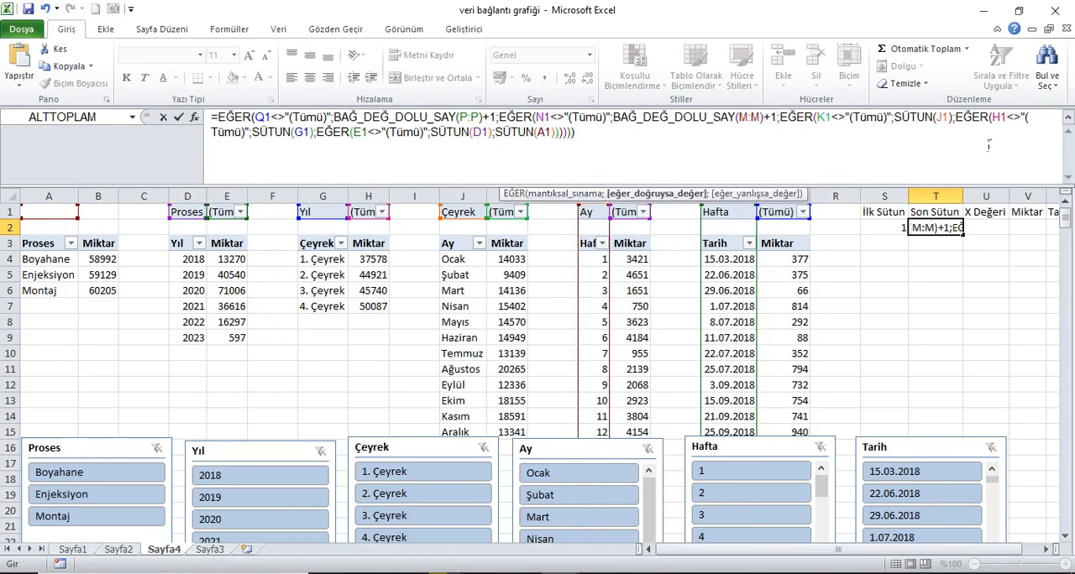
# Step: In the T2 formula, replace SÜTUN(J1) with BAĞ_DEĞ_DOLU_SAY(J:J)+1
pyautogui.click(956, 121)
pyautogui.press('BackSpace')
pyautogui.press('BackSpace')
pyautogui.press('BackSpace')
pyautogui.press('BackSpace')
pyautogui.press('BackSpace')
pyautogui.press('BackSpace')
pyautogui.press('BackSpace')
pyautogui.press('BackSpace')
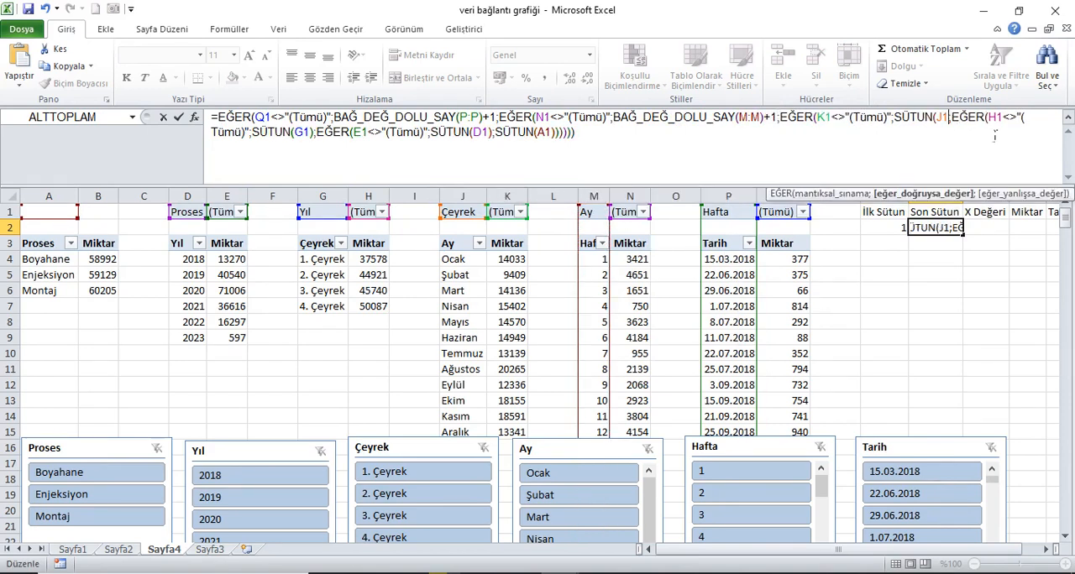
pyautogui.press('BackSpace')
pyautogui.press('BackSpace')
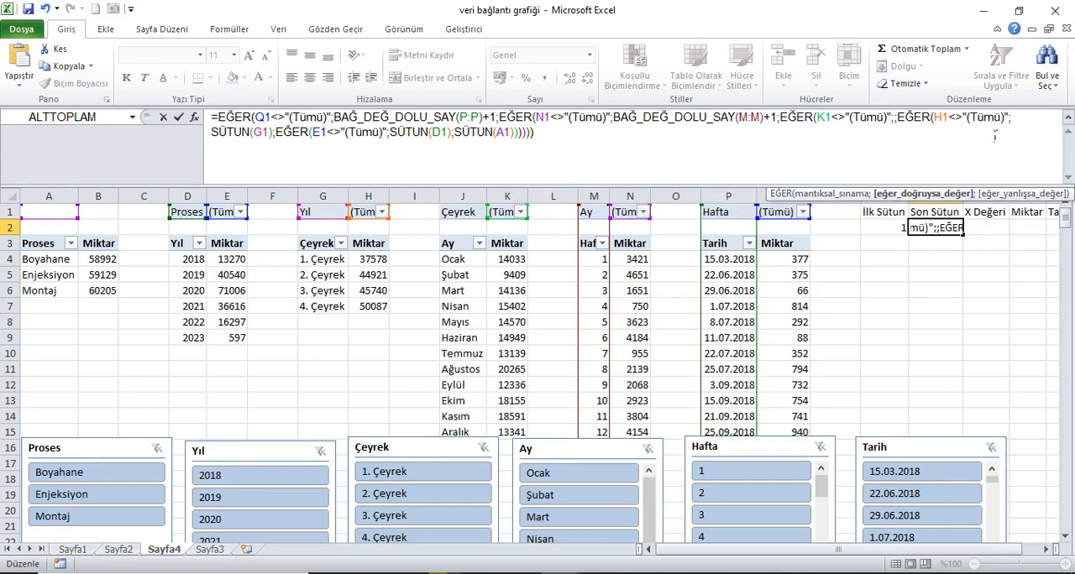
pyautogui.write('BAĞ_DEĞ_DOLU_SAY(')
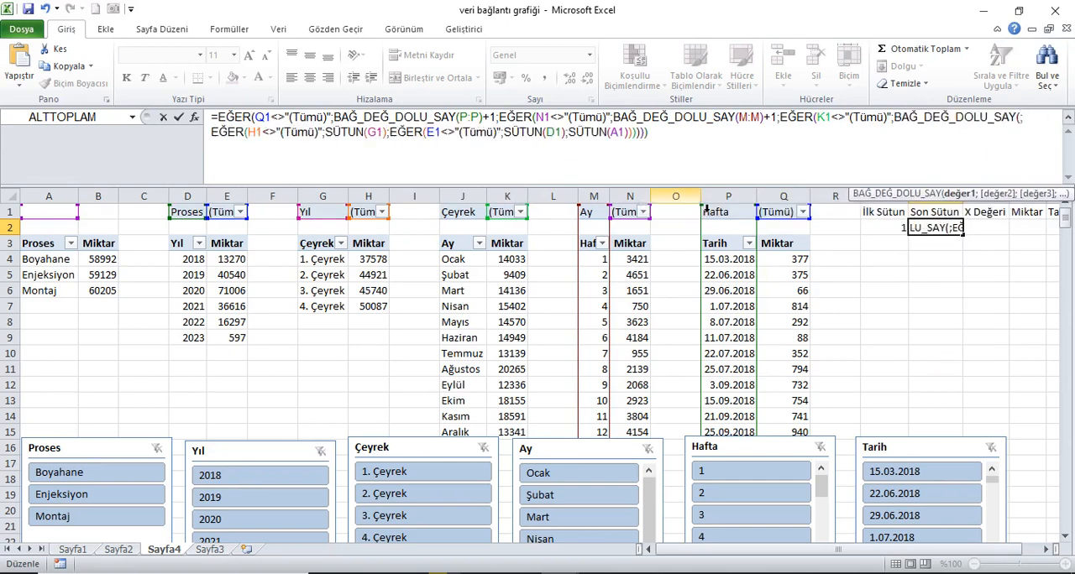
pyautogui.click(484, 205)
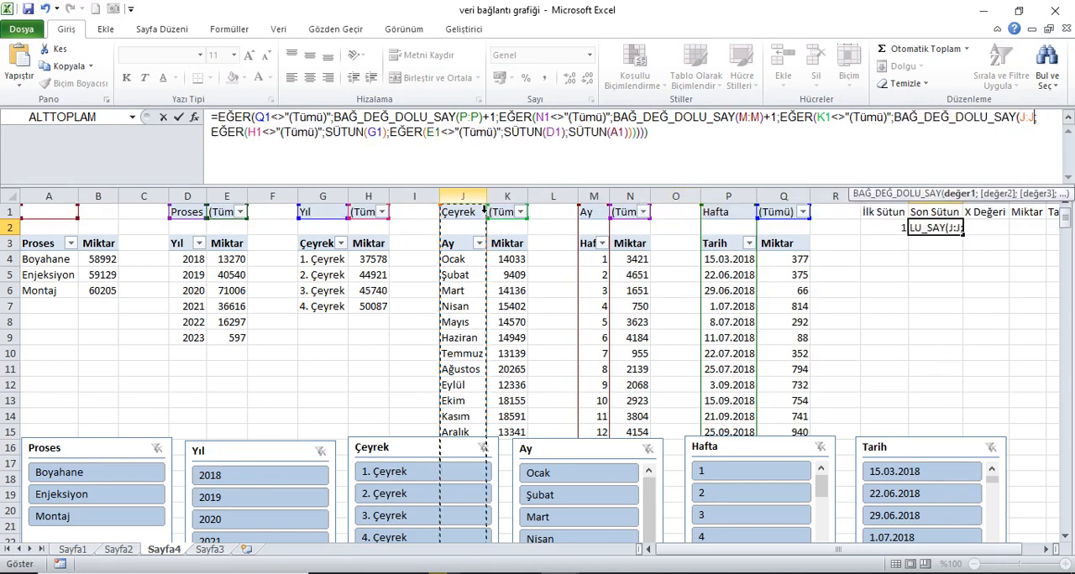
pyautogui.write(')+1')
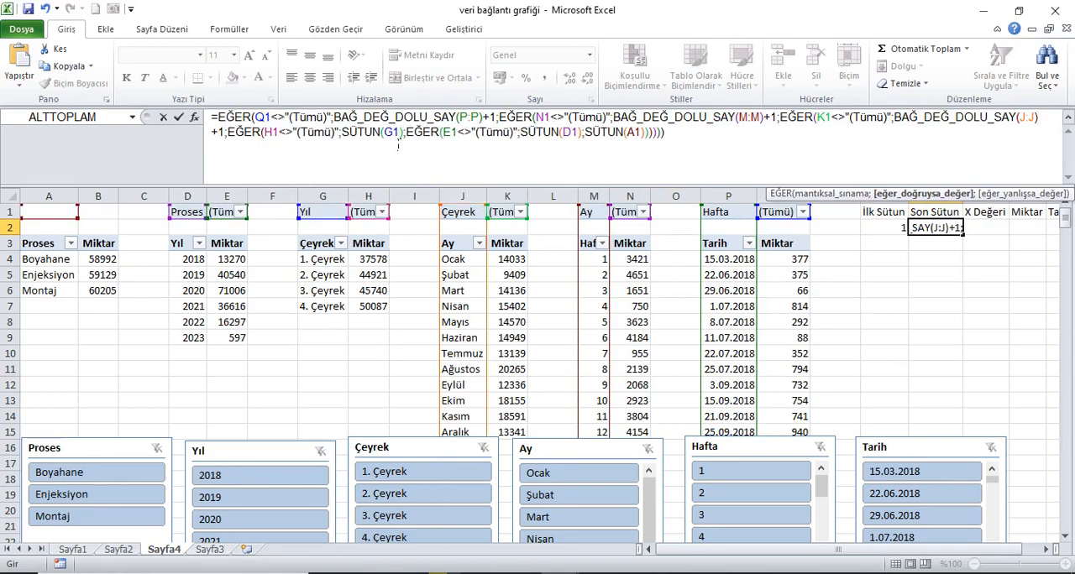
pyautogui.write(';')
# Step: In the T2 formula, replace SÜTUN(G1) with BAĞ_DEĞ_DOLU_SAY(G:G)+1
pyautogui.click(407, 141)
pyautogui.press('BackSpace')
pyautogui.press('BackSpace')
pyautogui.press('BackSpace')
pyautogui.press('BackSpace')
pyautogui.press('BackSpace')
pyautogui.press('BackSpace')
pyautogui.press('BackSpace')
pyautogui.press('BackSpace')
pyautogui.press('BackSpace')
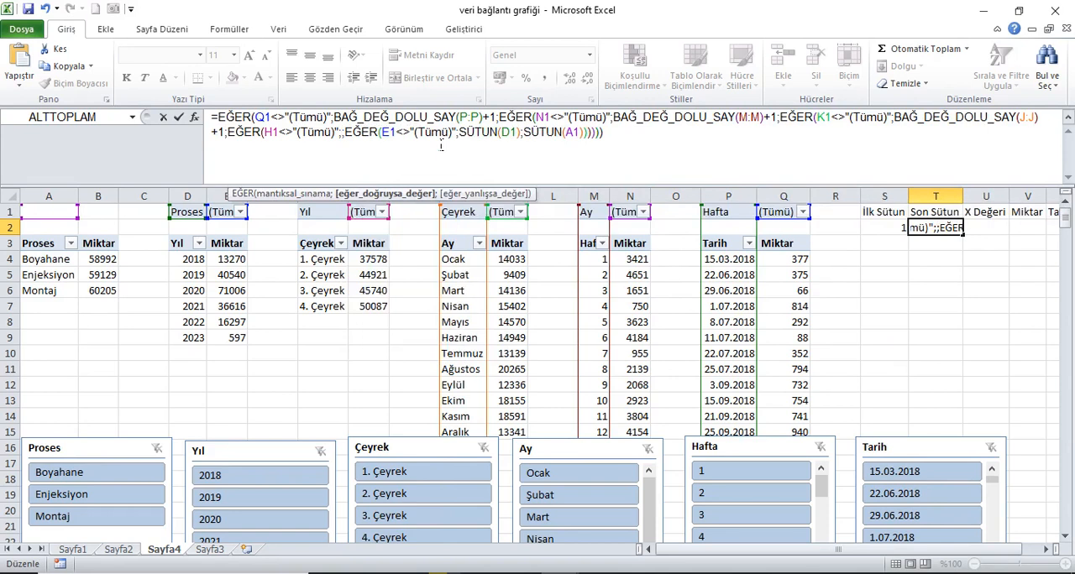
pyautogui.write('B')
pyautogui.press('Tab')
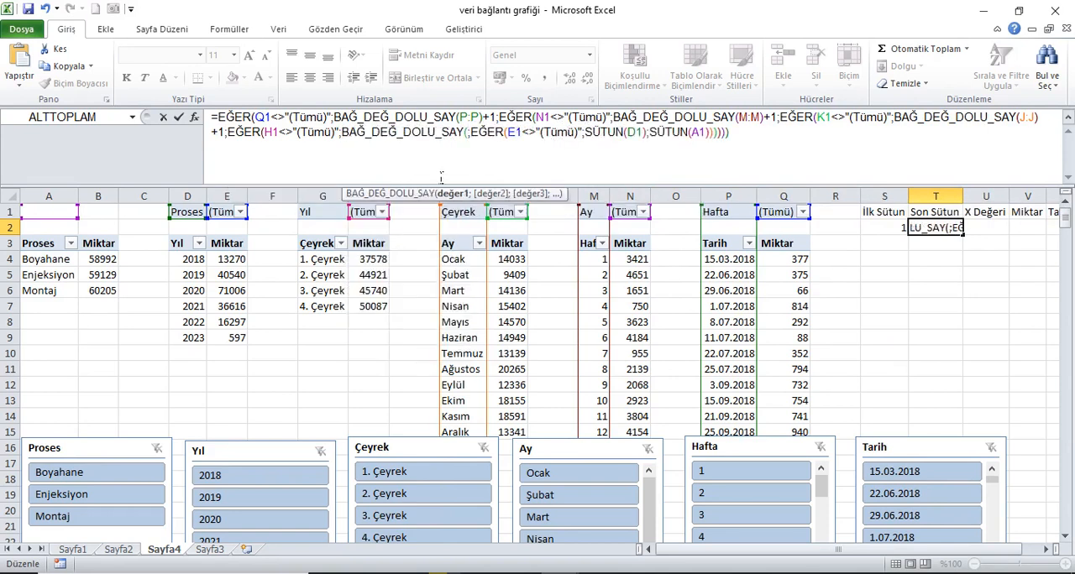
pyautogui.click(338, 201)
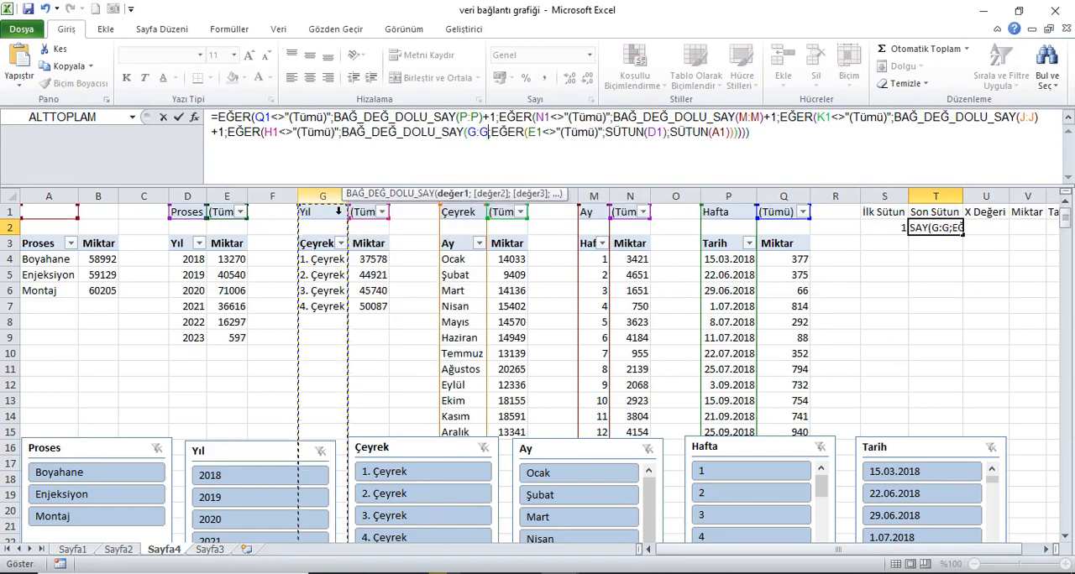
pyautogui.write(')+1;')
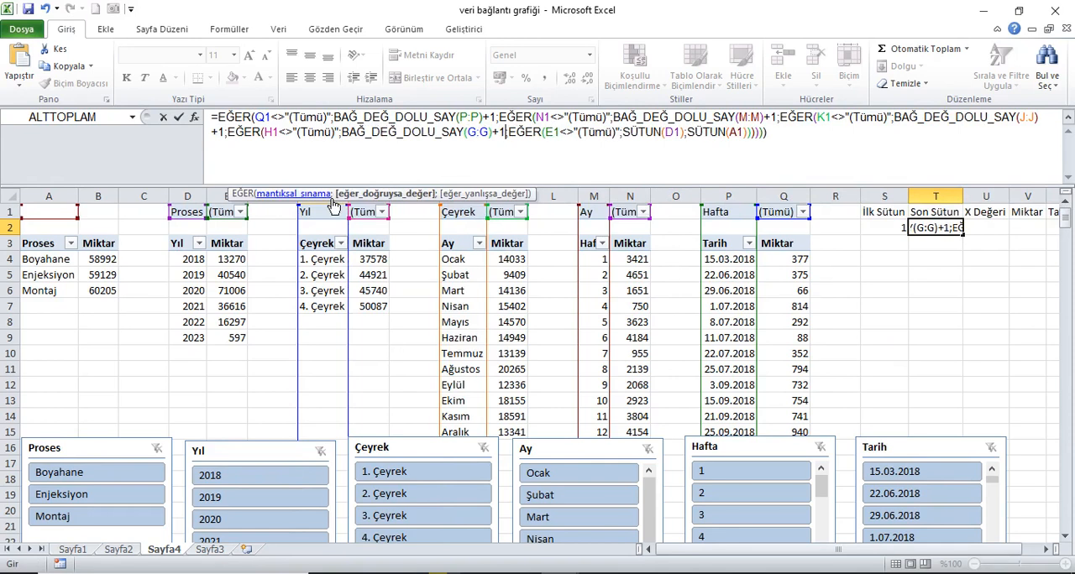
# Step: In the T2 formula, replace SÜTUN(D1) with BAĞ_DEĞ_DOLU_SAY(D:D)+1
pyautogui.click(688, 134)
pyautogui.press('BackSpace')
pyautogui.press('BackSpace')
pyautogui.press('BackSpace')
pyautogui.press('BackSpace')
pyautogui.press('BackSpace')
pyautogui.press('BackSpace')
pyautogui.press('BackSpace')
pyautogui.press('BackSpace')
pyautogui.press('BackSpace')
pyautogui.press('BackSpace')
pyautogui.write('BAĞ_DEĞ_DOLU_SAY(')
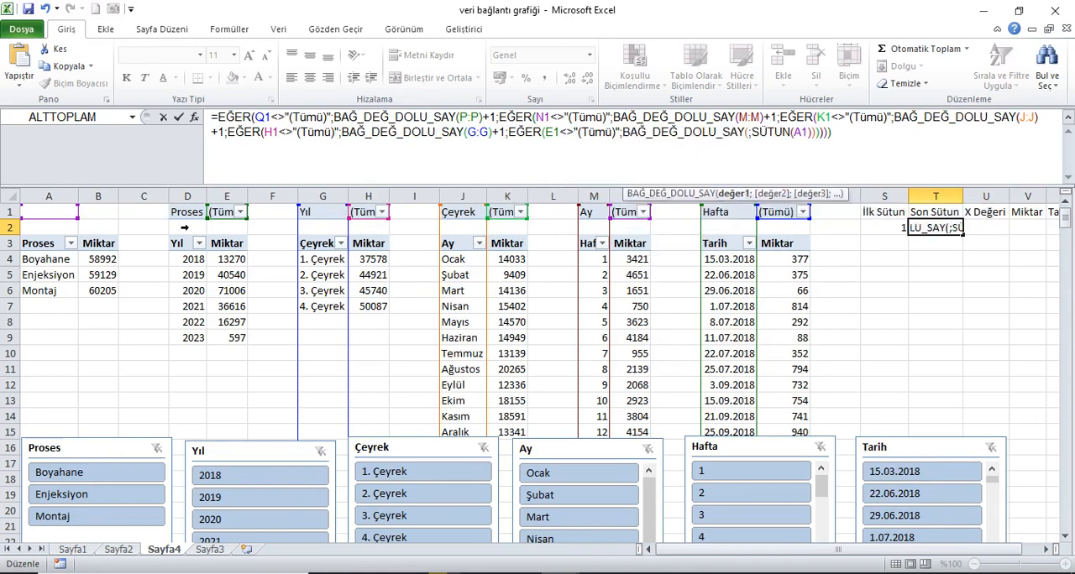
pyautogui.click(198, 200)
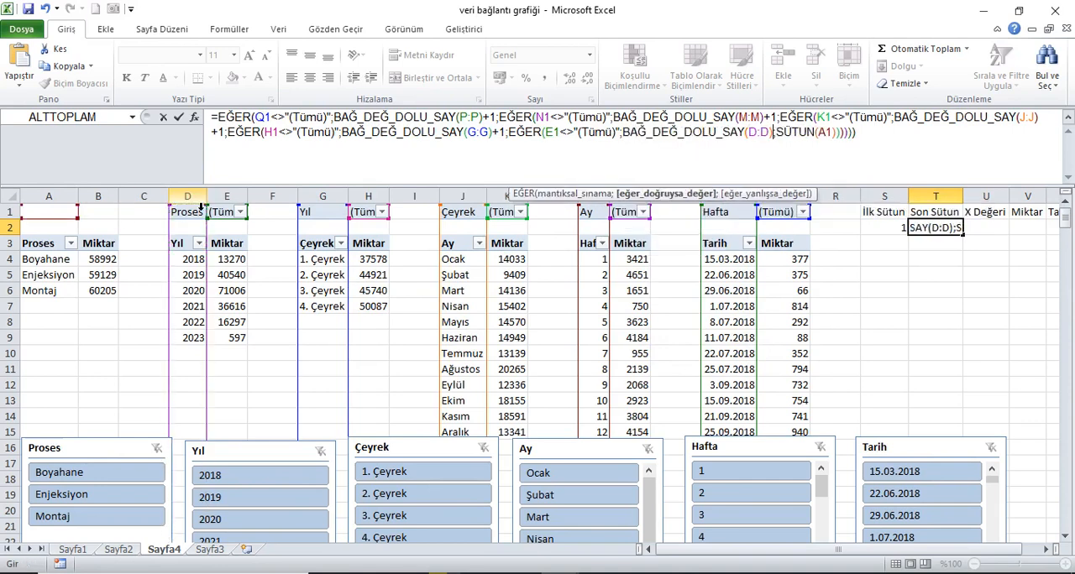
pyautogui.write(')+1')
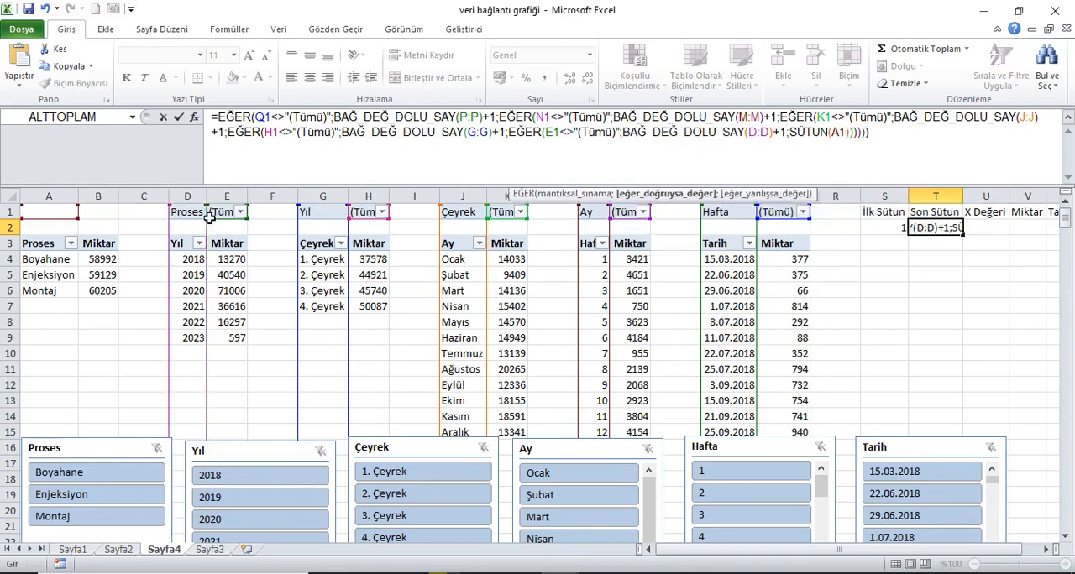
# Step: Replace the final SÜTUN(A1) in the T2 formula with BAĞ_DEĞ_DOLU_SAY(A:A)+2 and commit the formula
pyautogui.click(855, 143)
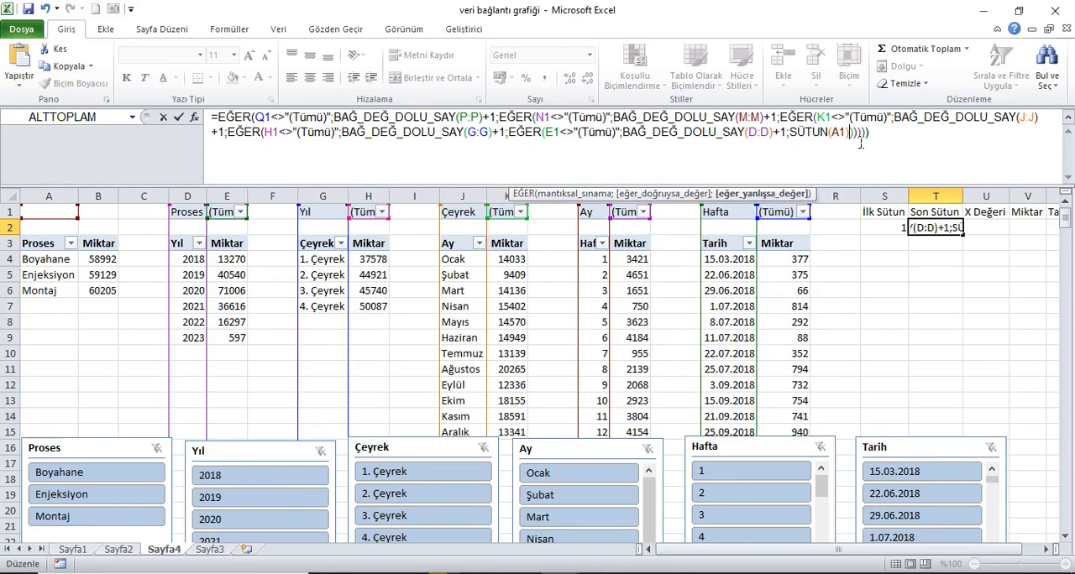
pyautogui.press('BackSpace')
pyautogui.press('BackSpace')
pyautogui.press('BackSpace')
pyautogui.press('BackSpace')
pyautogui.press('BackSpace')
pyautogui.press('BackSpace')
pyautogui.press('BackSpace')
pyautogui.press('BackSpace')
pyautogui.press('BackSpace')
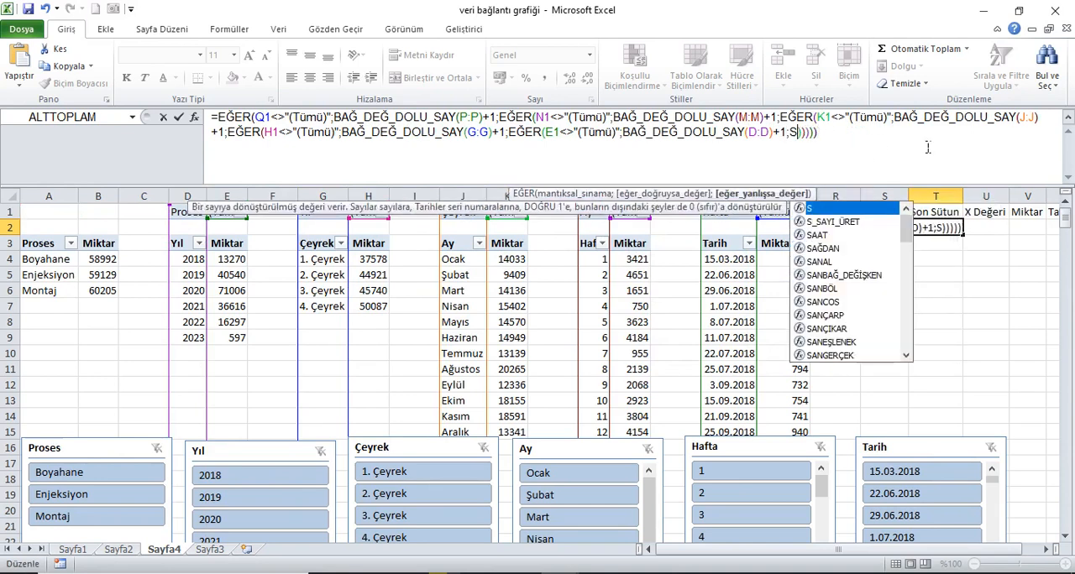
pyautogui.write('BAĞ')
pyautogui.press('Tab')
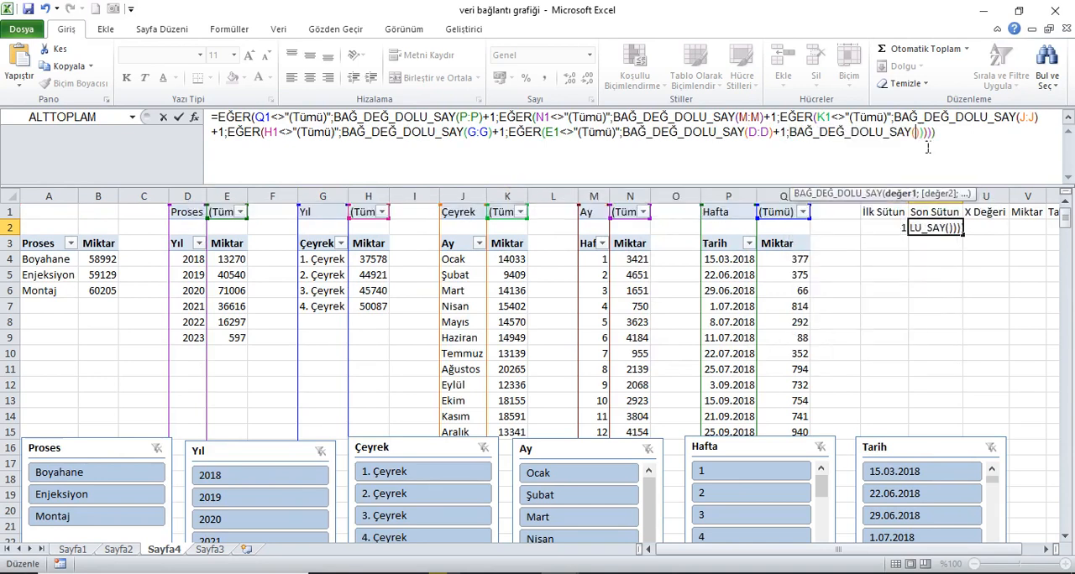
pyautogui.click(52, 204)
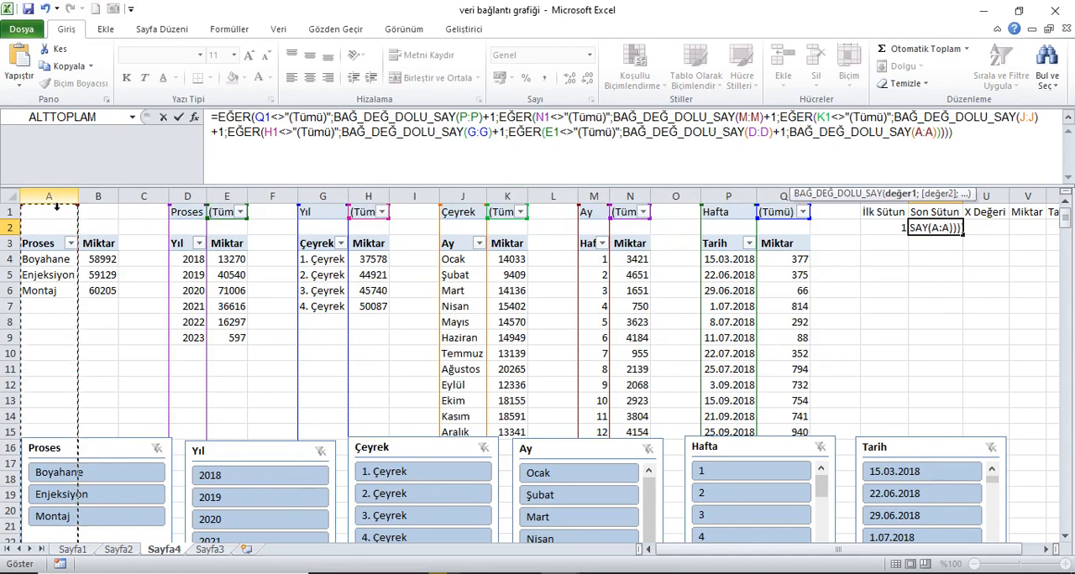
pyautogui.press('BackSpace')
pyautogui.press('Right')
pyautogui.write('+2')
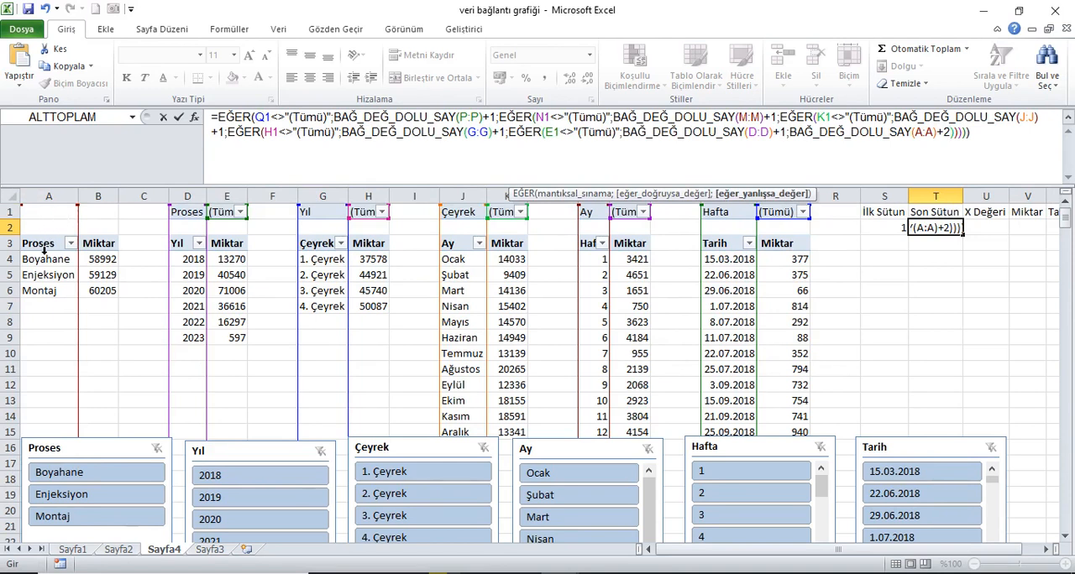
pyautogui.press('Return')
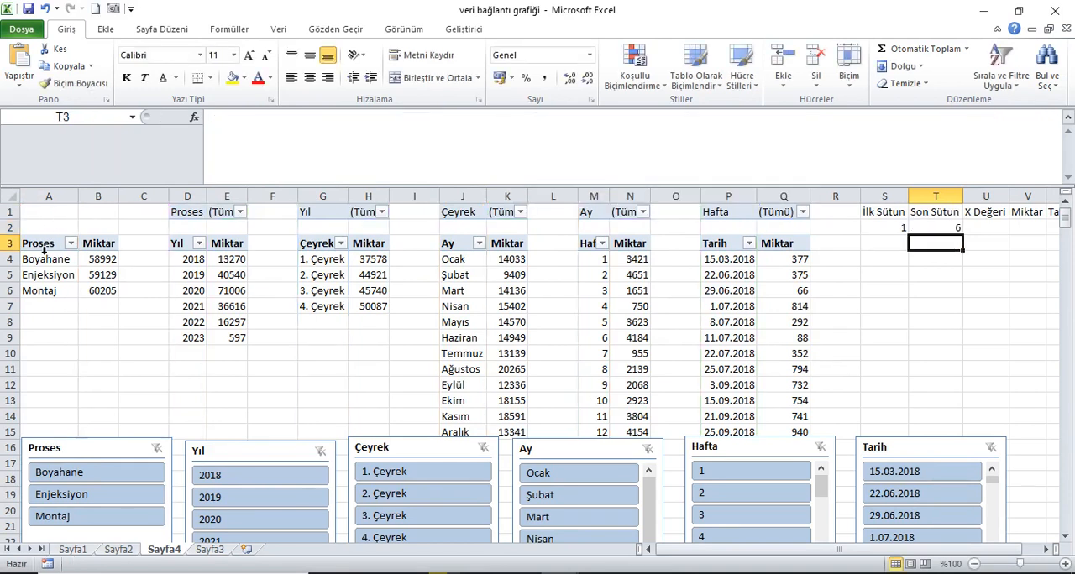
# Step: Collapse the formula bar and check the T2 result against the last filled row of column A
pyautogui.click(1068, 120)
pyautogui.click(954, 168)
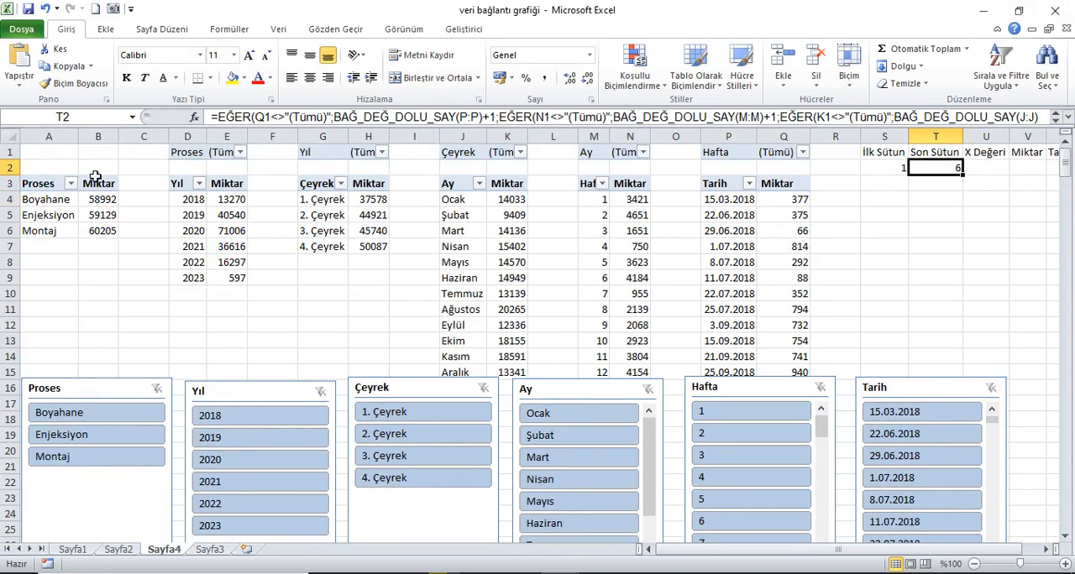
pyautogui.click(49, 137)
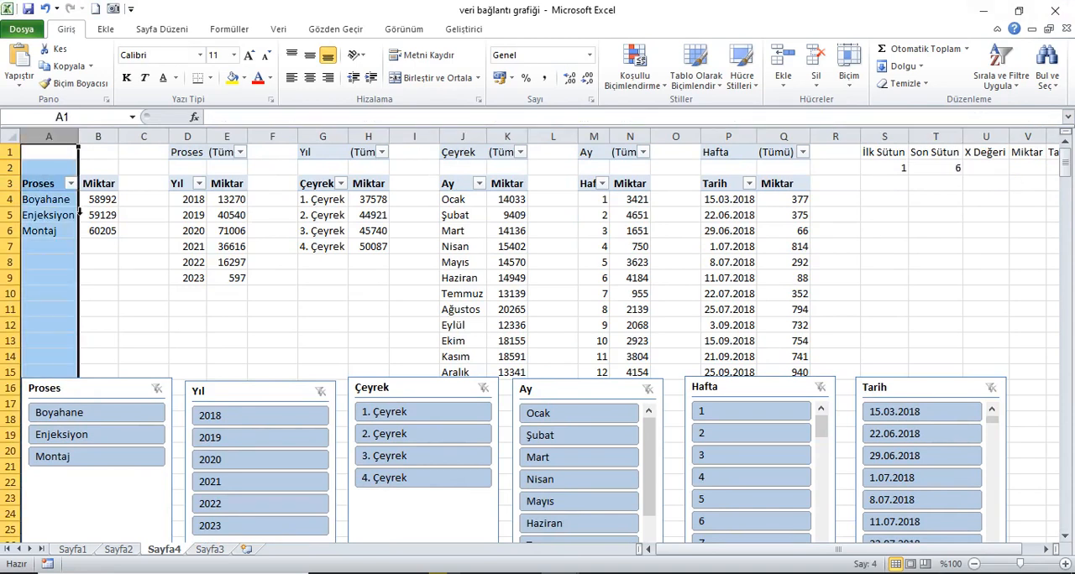
pyautogui.moveTo(47, 158); pyautogui.dragTo(53, 233)
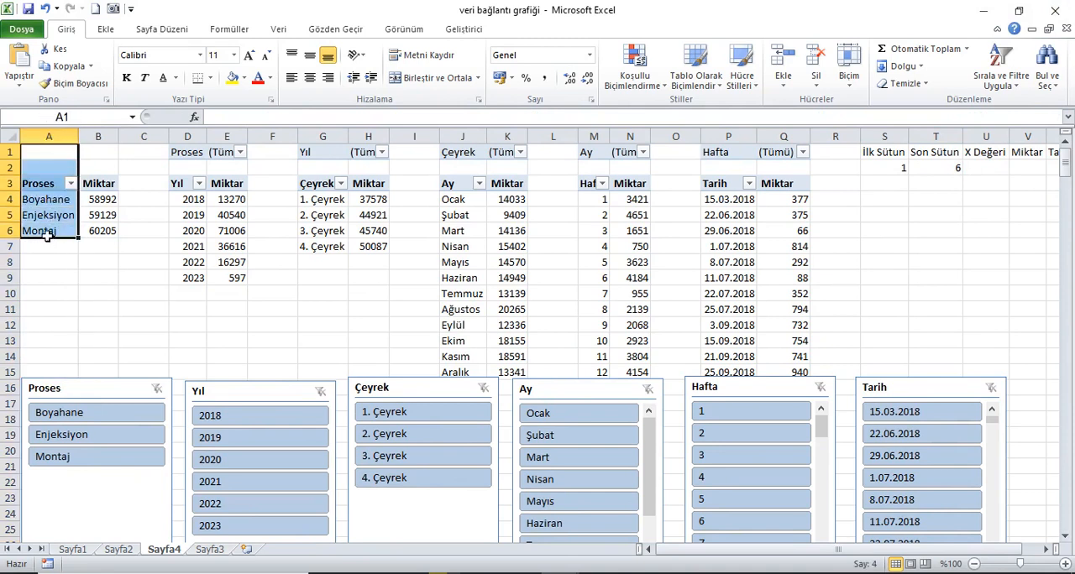
pyautogui.click(50, 155)
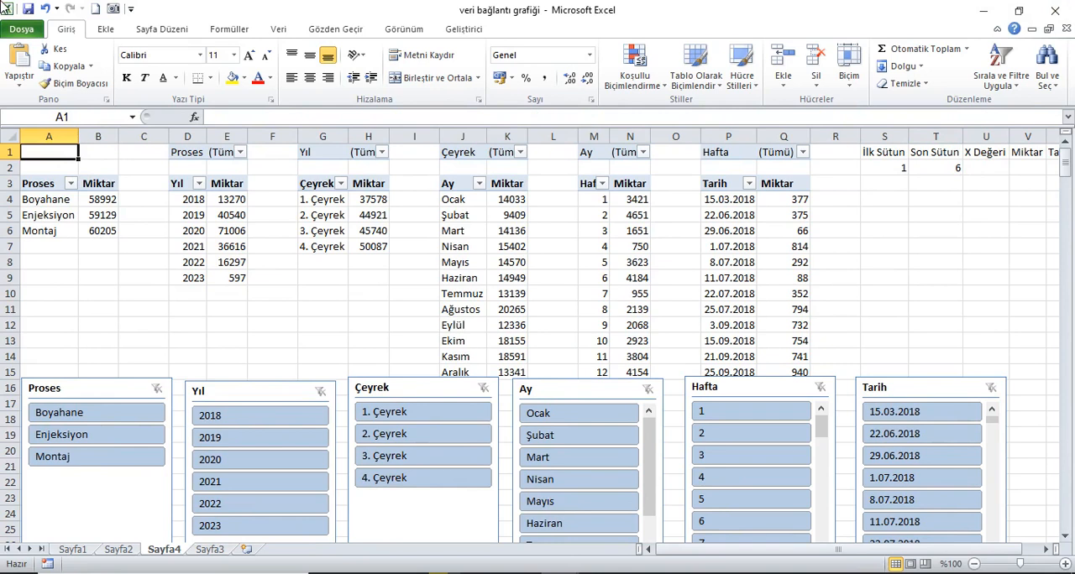
# Step: Test the İlk Sütun and Son Sütun formulas by filtering the slicers to Enjeksiyon, 2019 and Mayıs in turn
pyautogui.click(110, 437)
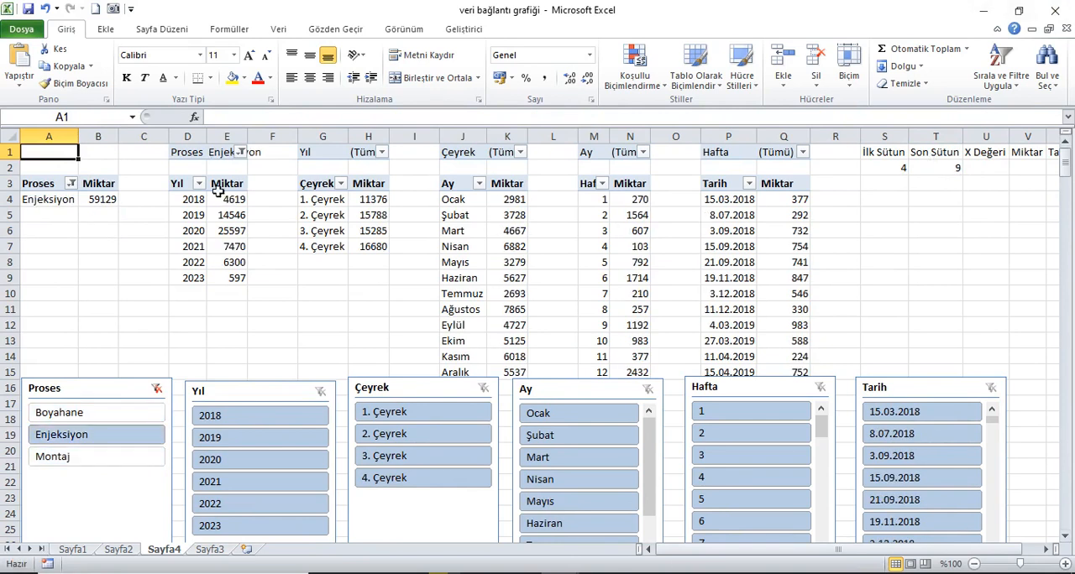
pyautogui.moveTo(66, 137); pyautogui.dragTo(206, 139)
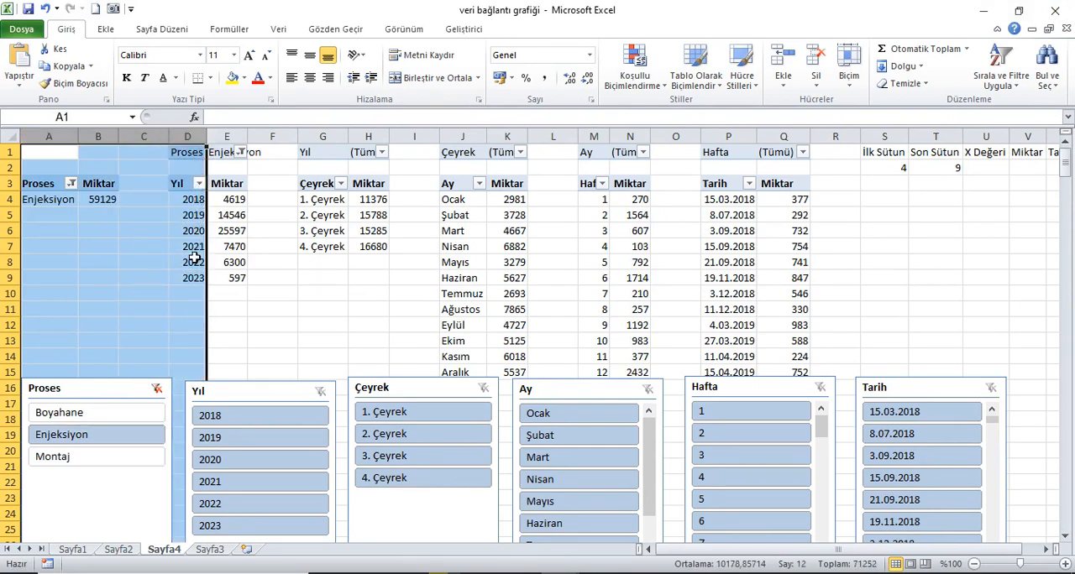
pyautogui.click(244, 440)
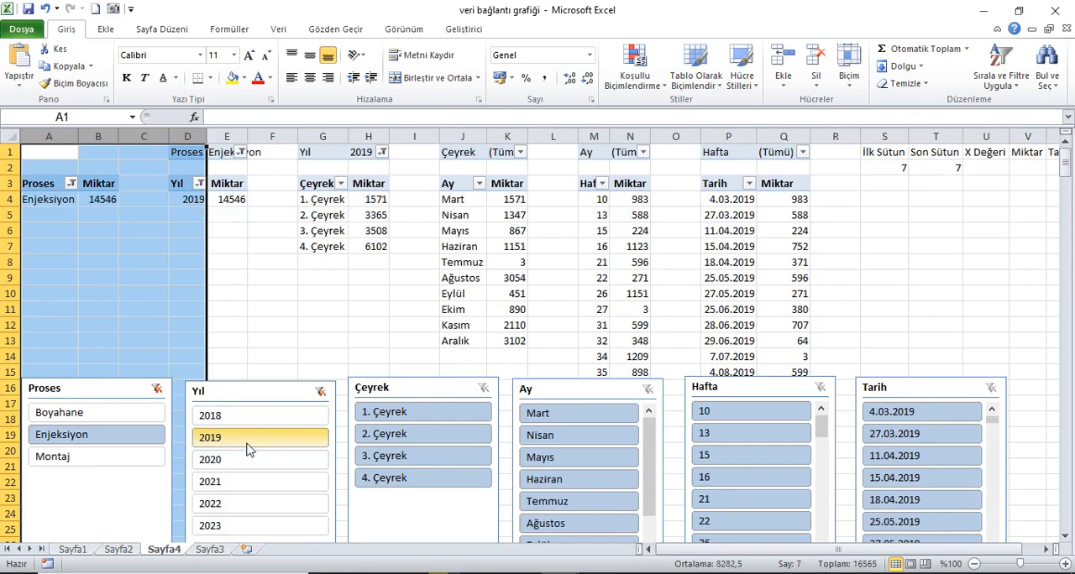
pyautogui.moveTo(51, 137); pyautogui.dragTo(334, 152)
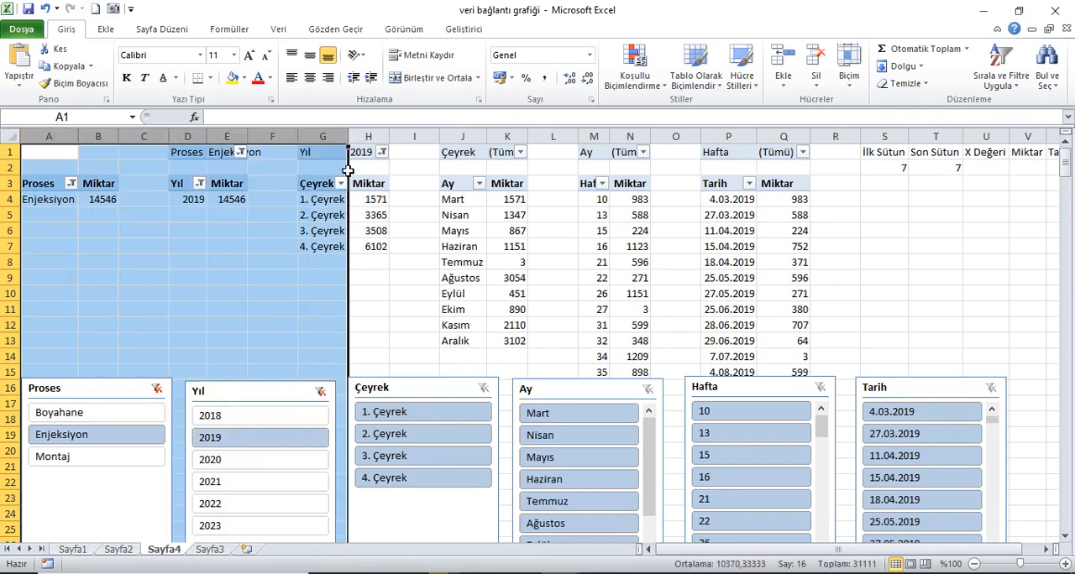
pyautogui.click(578, 462)
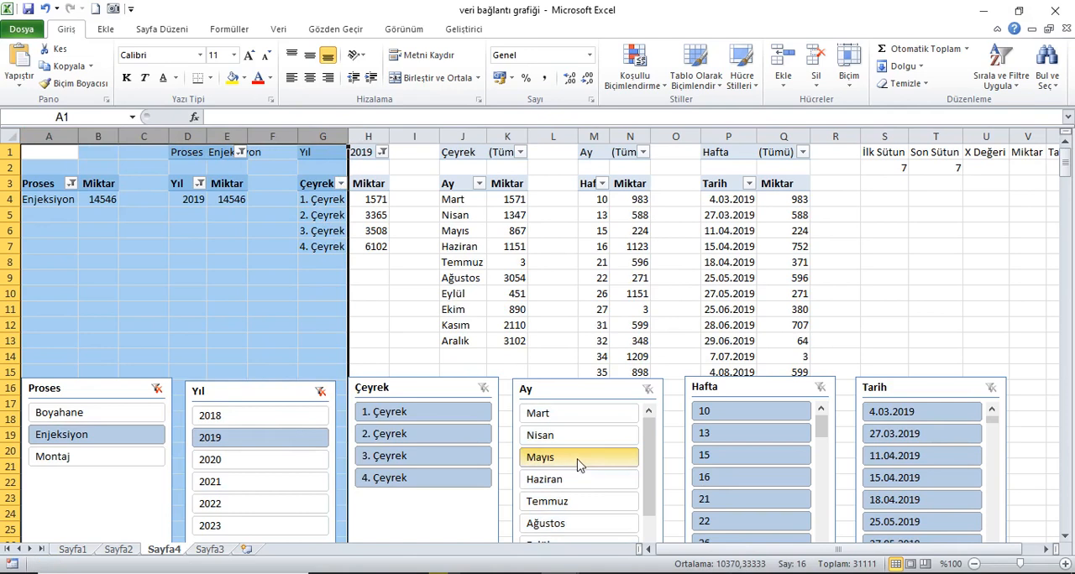
pyautogui.moveTo(57, 155); pyautogui.dragTo(467, 149)
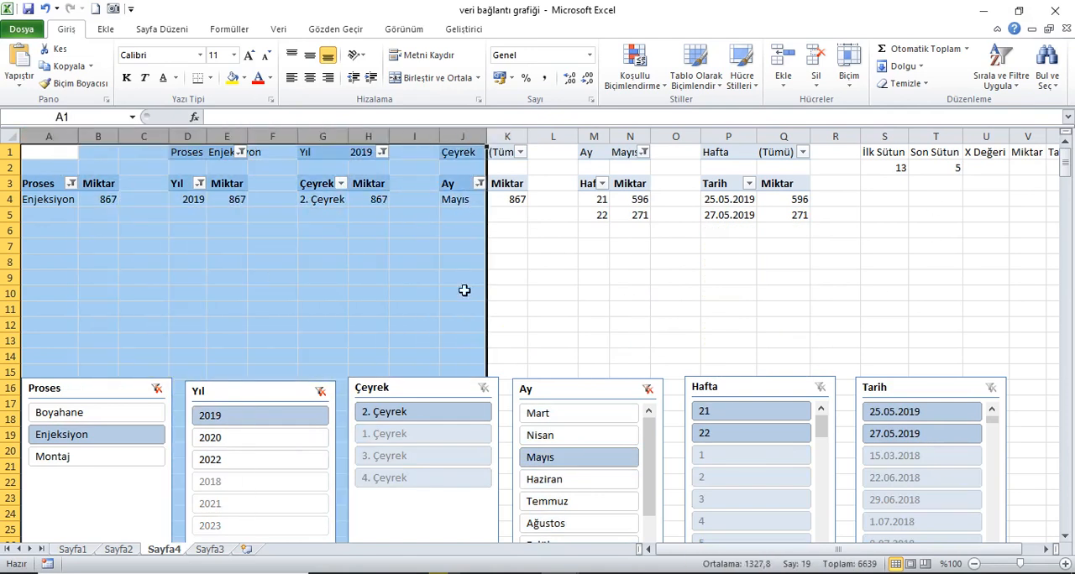
# Step: Clear the Ay, Yıl and Proses slicer filters so that every PivotTable shows all its items
pyautogui.click(648, 390)
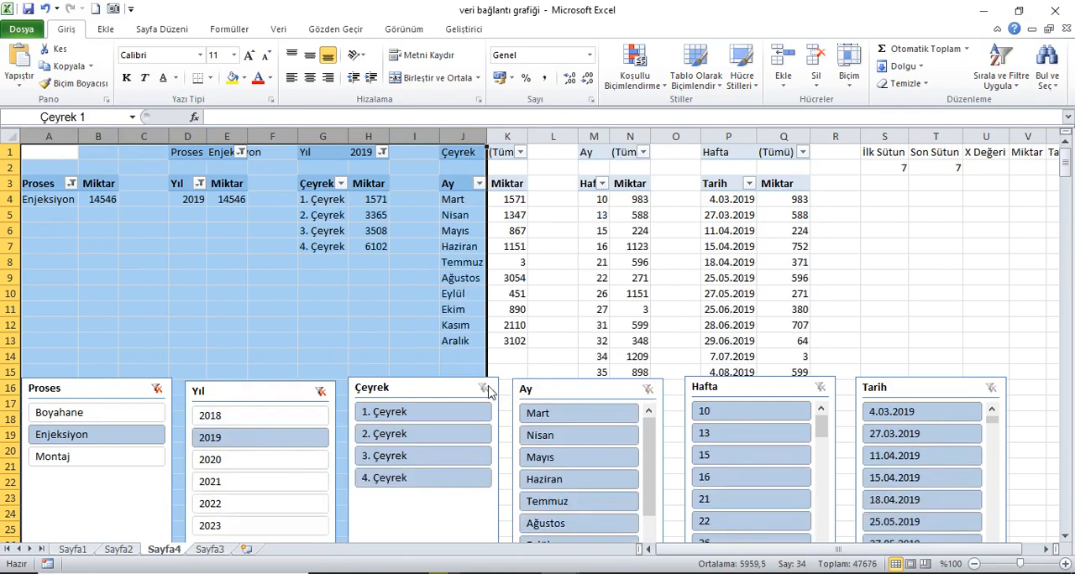
pyautogui.click(484, 388)
pyautogui.click(321, 392)
pyautogui.click(157, 389)
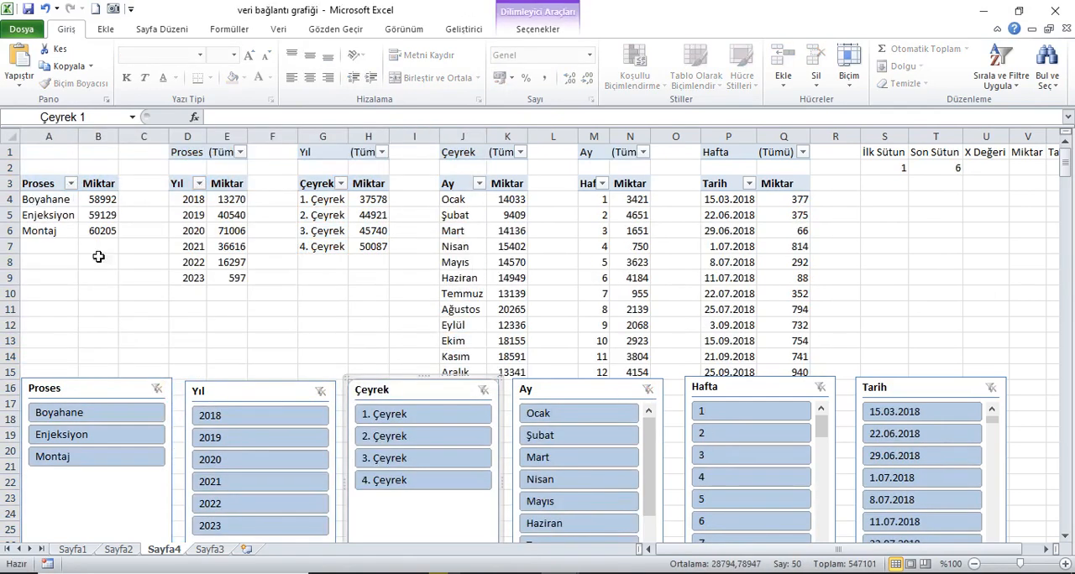
pyautogui.click(54, 154)
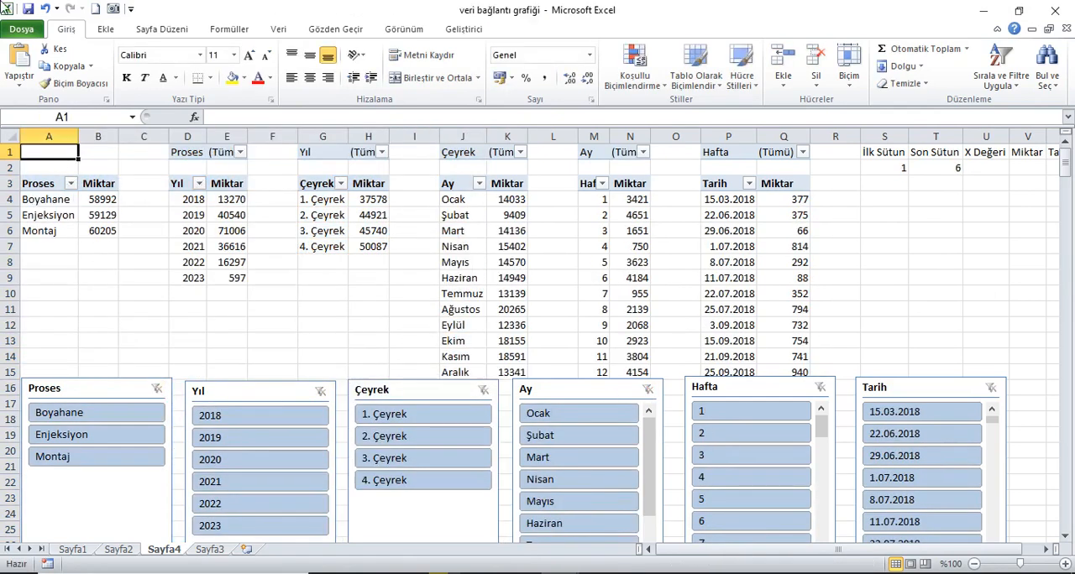
# Step: Start an ADRES formula in U2 under X Değeri
pyautogui.click(989, 170)
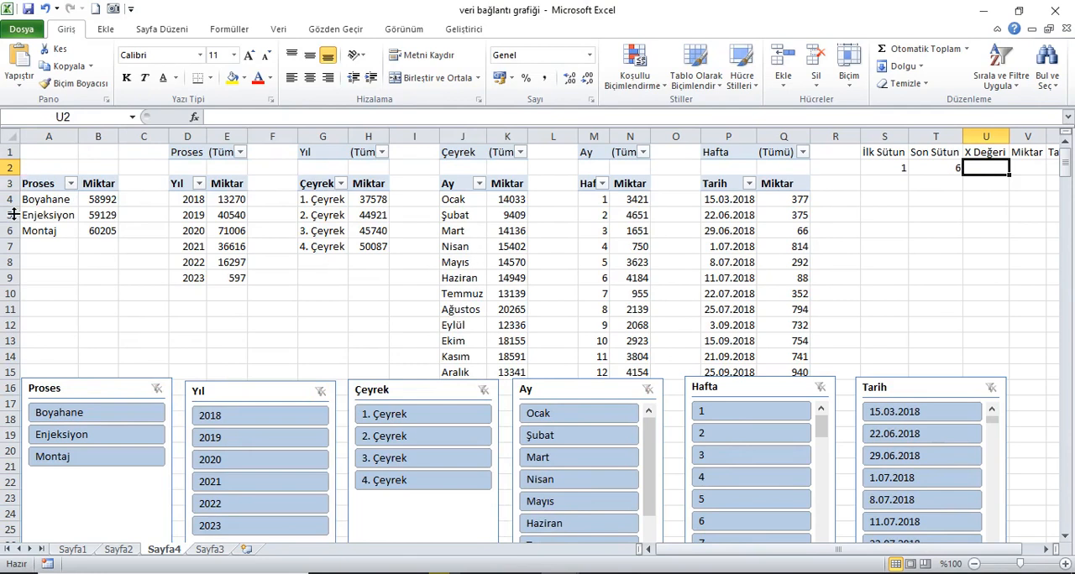
pyautogui.moveTo(12, 202); pyautogui.dragTo(12, 372)
pyautogui.click(852, 157)
pyautogui.click(995, 172)
pyautogui.write('=adr')
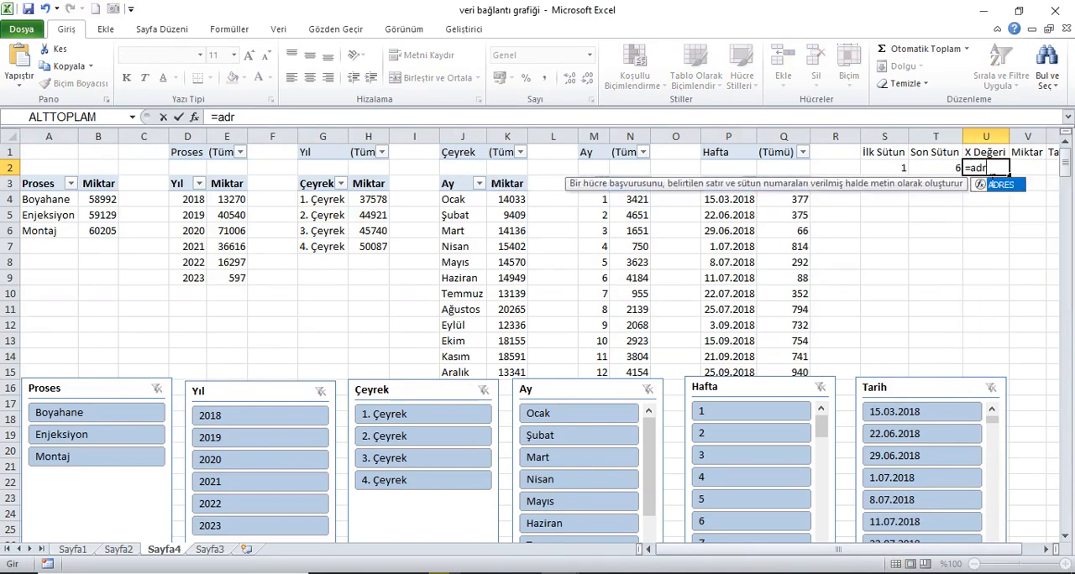
pyautogui.press('Tab')
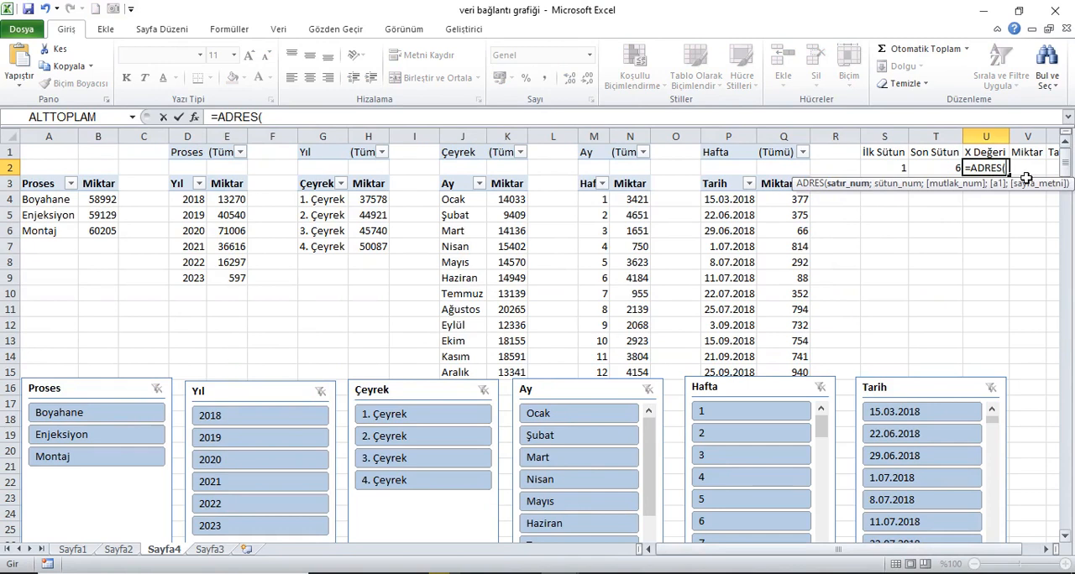
# Step: Complete the X Değeri formula in U2 as =ADRES(4;S2;4) to return a relative address
pyautogui.write('4;')
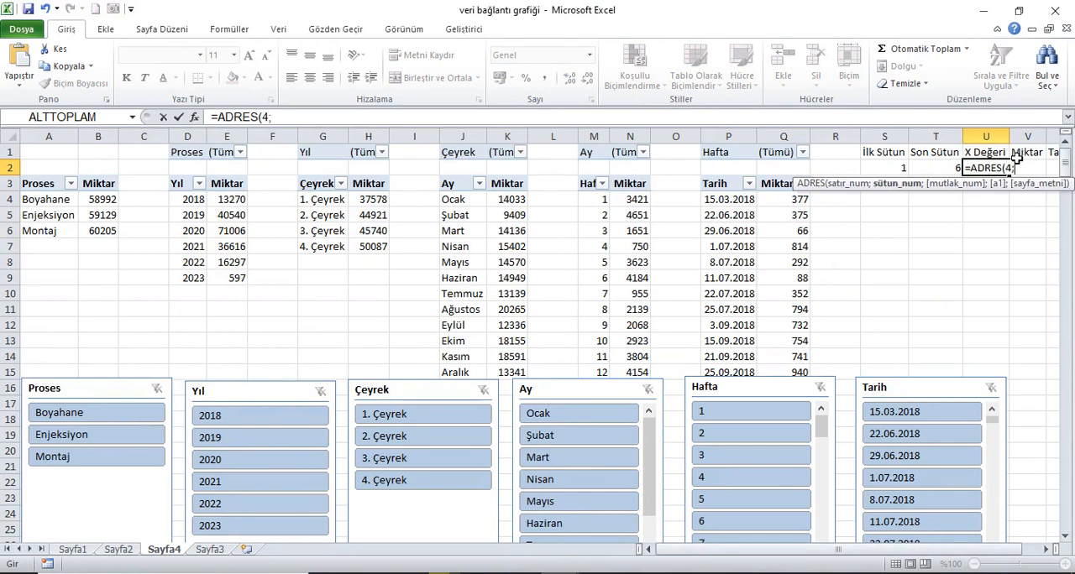
pyautogui.click(907, 169)
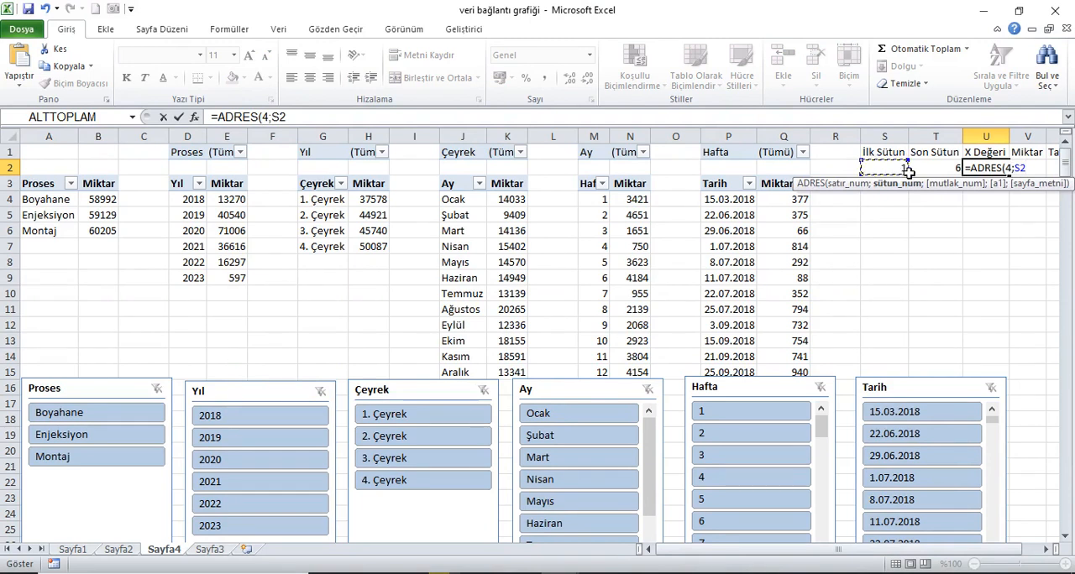
pyautogui.write(';')
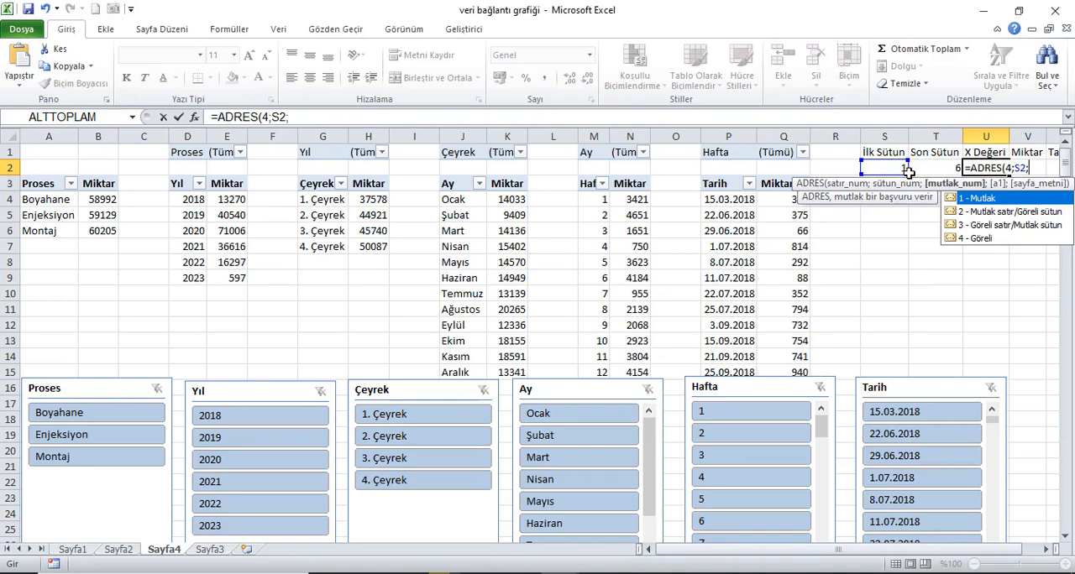
pyautogui.write('1')
pyautogui.press('BackSpace')
pyautogui.write('4)')
pyautogui.press('Return')
# Step: Extend the U2 formula with &":"& followed by a copy of its ADRES(4;S2;4) expression
pyautogui.click(973, 168)
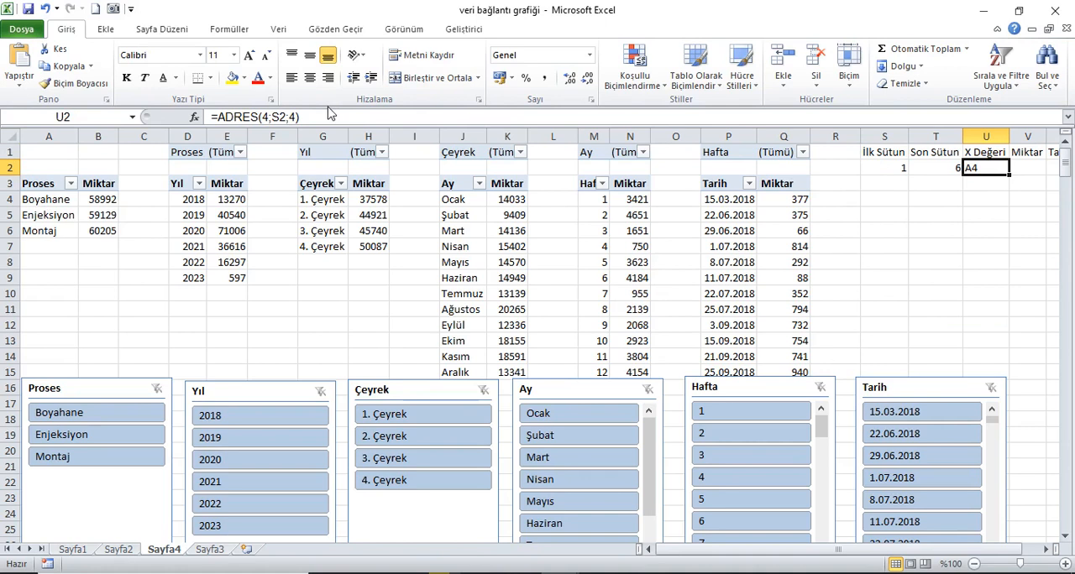
pyautogui.moveTo(299, 117); pyautogui.dragTo(228, 117)
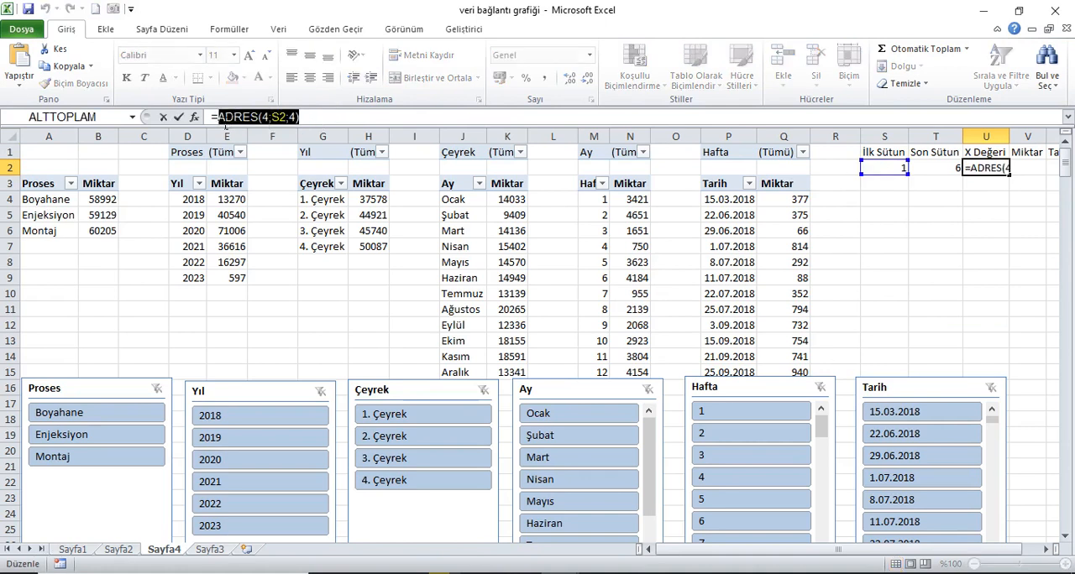
pyautogui.press('Escape')
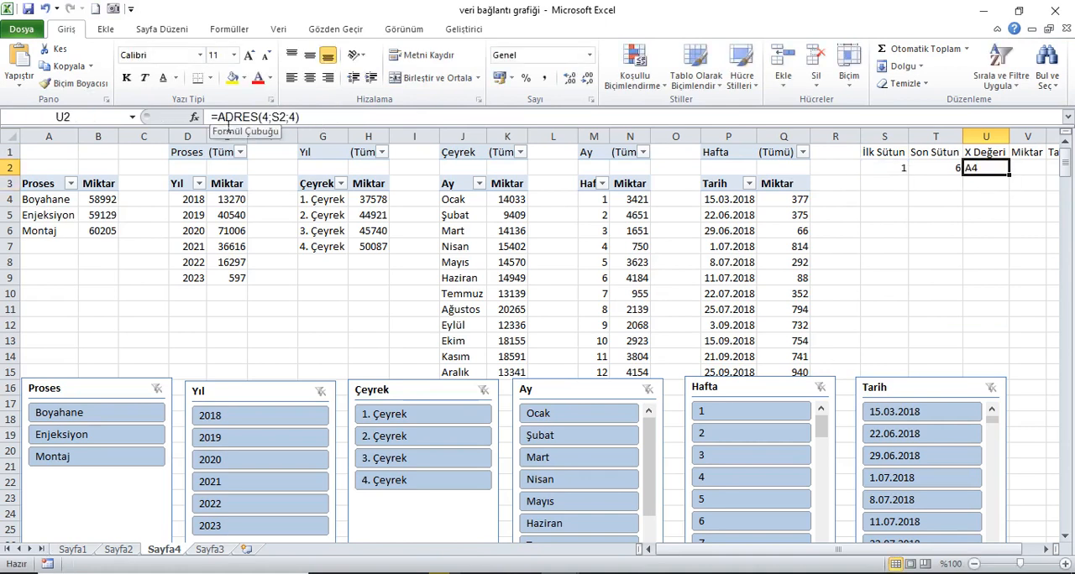
pyautogui.click(330, 121)
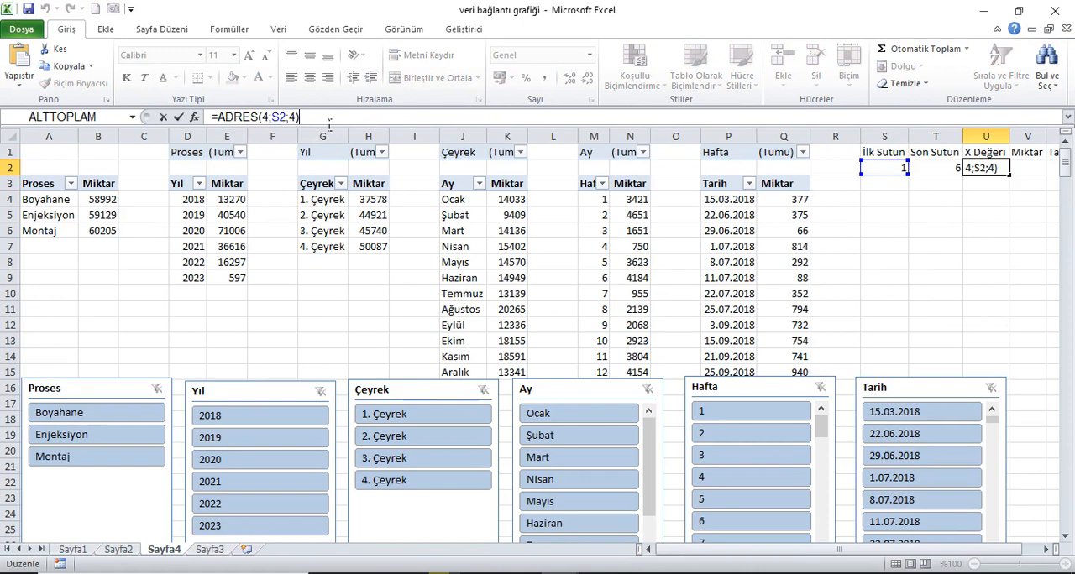
pyautogui.write('&"')
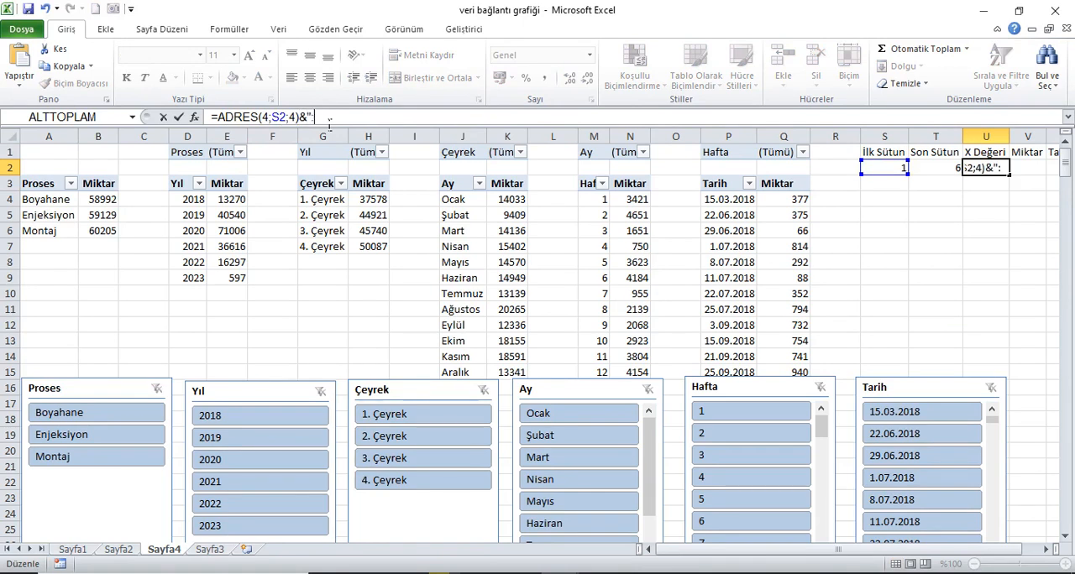
pyautogui.write(':"&')
pyautogui.write('ADRES(4;S2;4)')
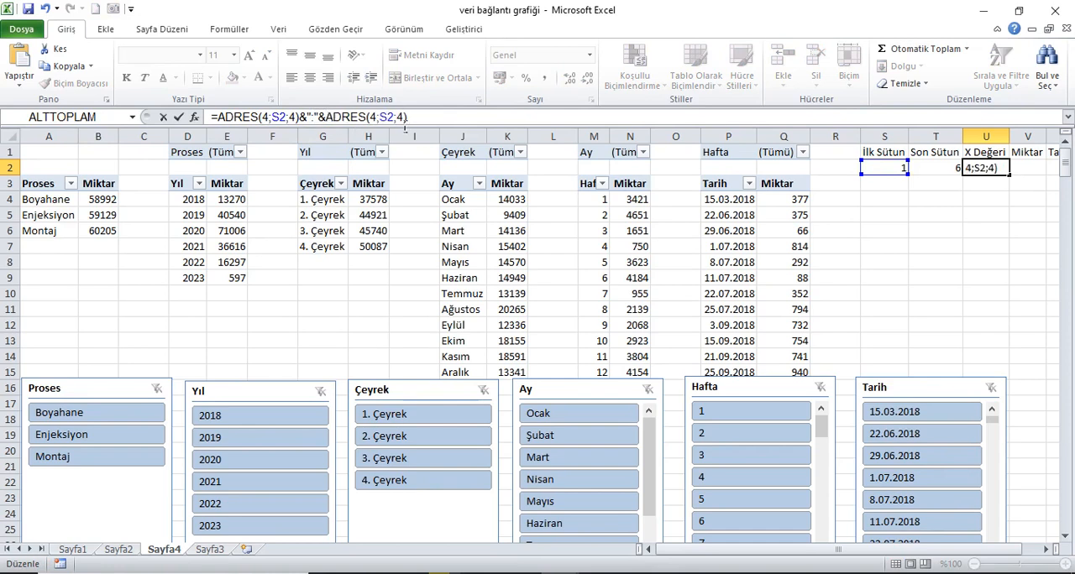
# Step: Replace the row number in the second ADRES of the U2 formula with a reference to T2
pyautogui.click(379, 117)
pyautogui.press('BackSpace')
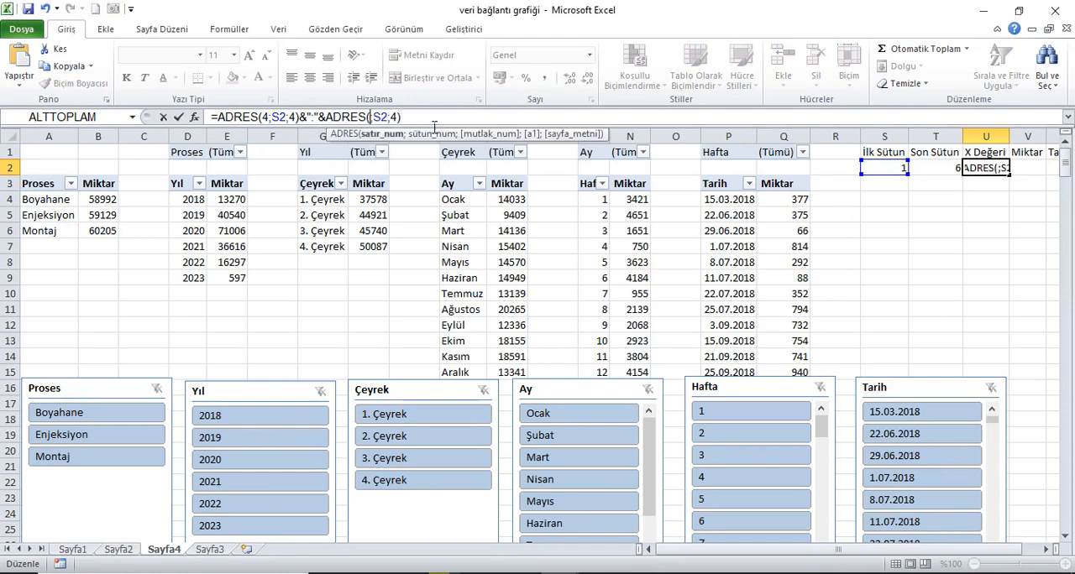
pyautogui.click(941, 171)
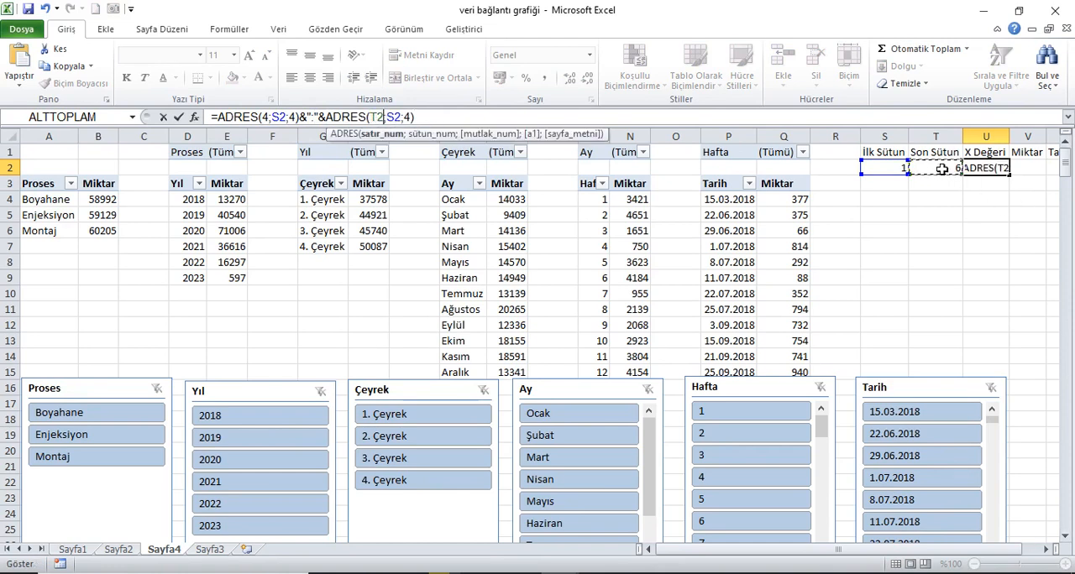
pyautogui.press('Return')
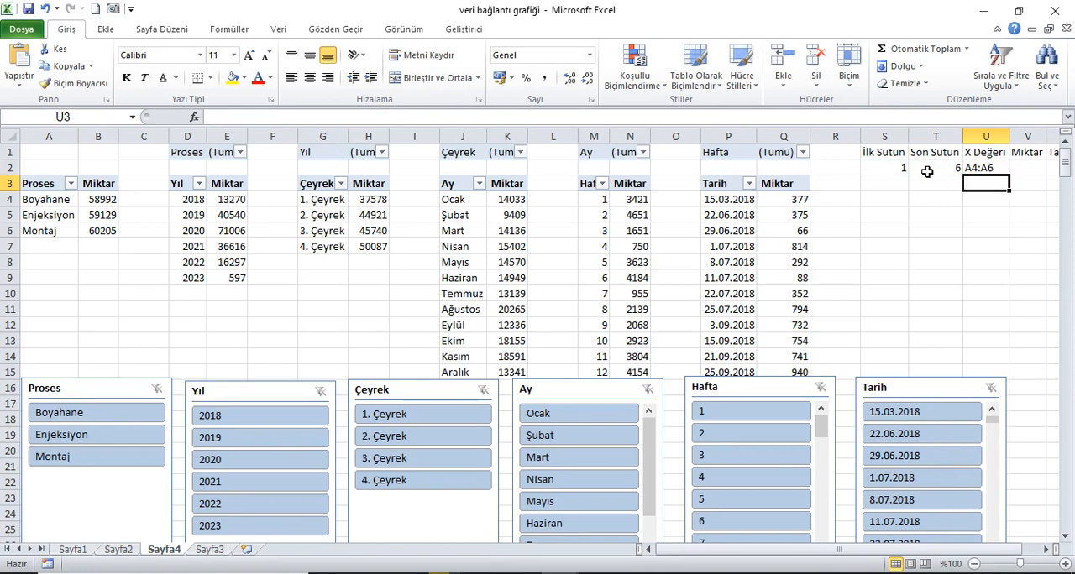
# Step: Rename the Sayfa4 sheet as data
pyautogui.click(1004, 172)
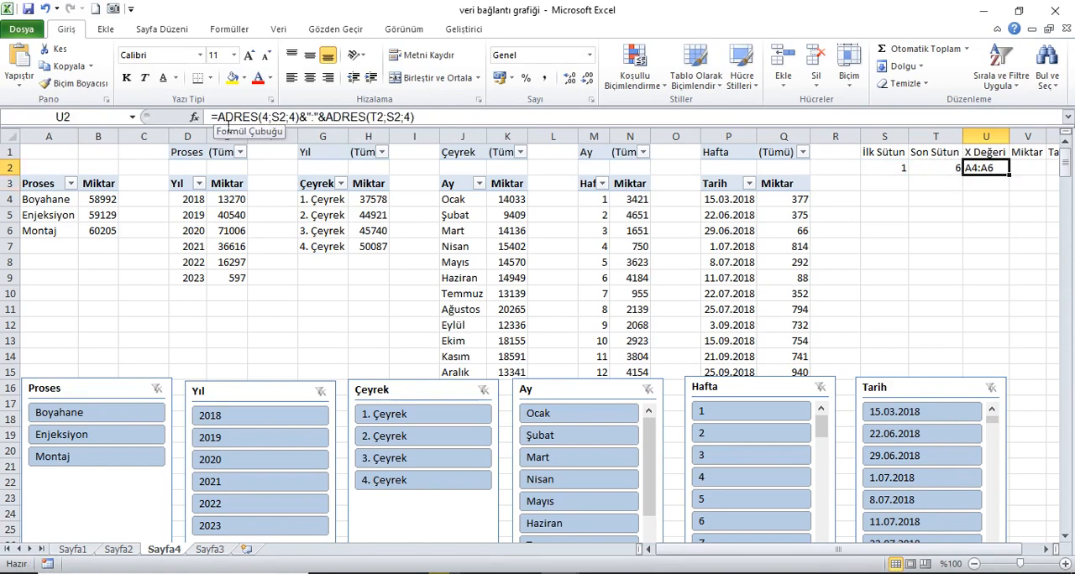
pyautogui.doubleClick(164, 550)
pyautogui.write('data')
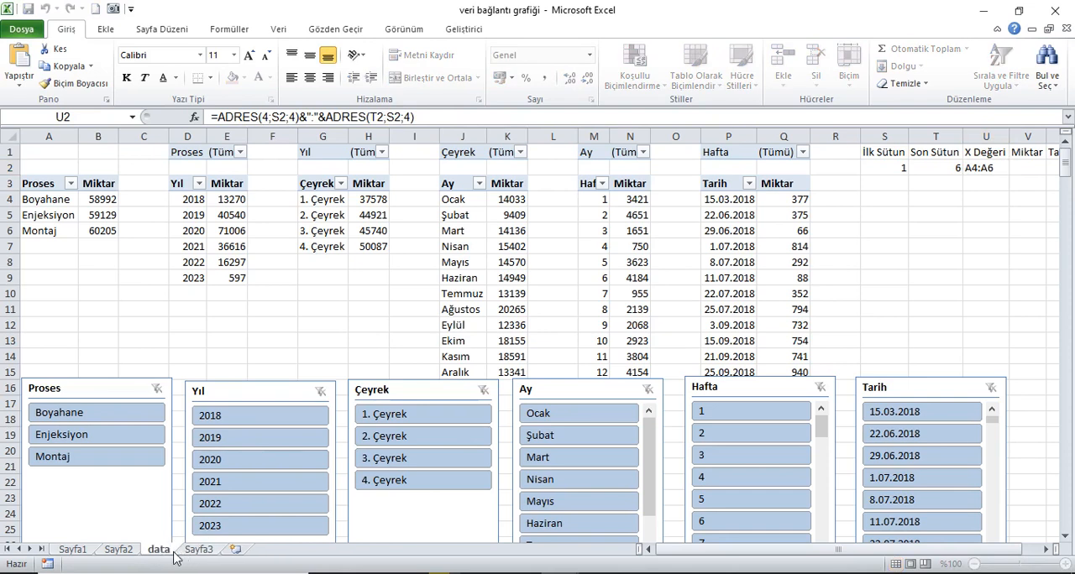
# Step: Prefix the U2 formula with "data!"& so the address includes the sheet name, and fit column U to its contents
pyautogui.click(230, 120)
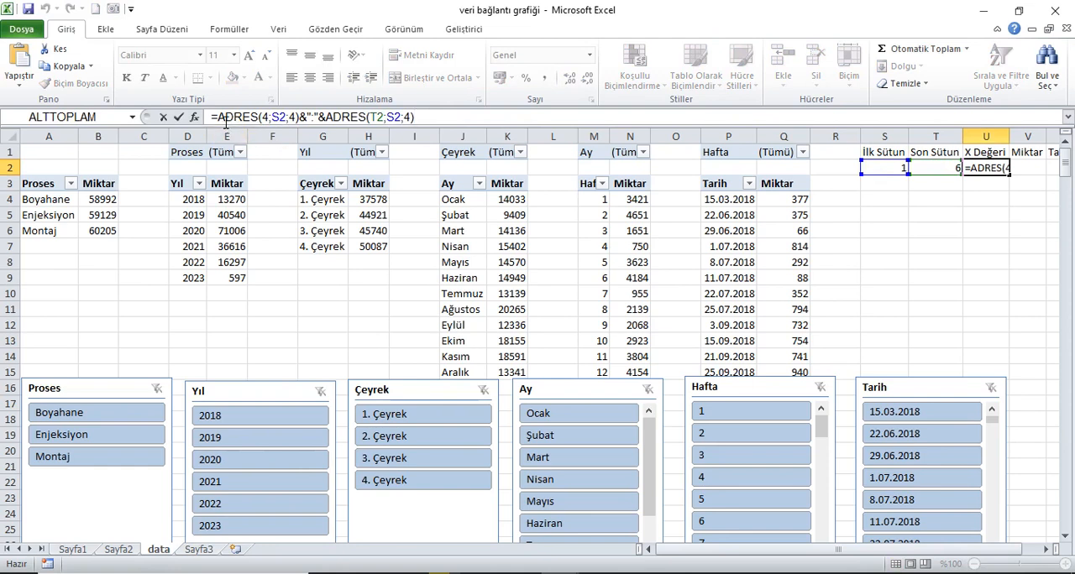
pyautogui.write('"data')
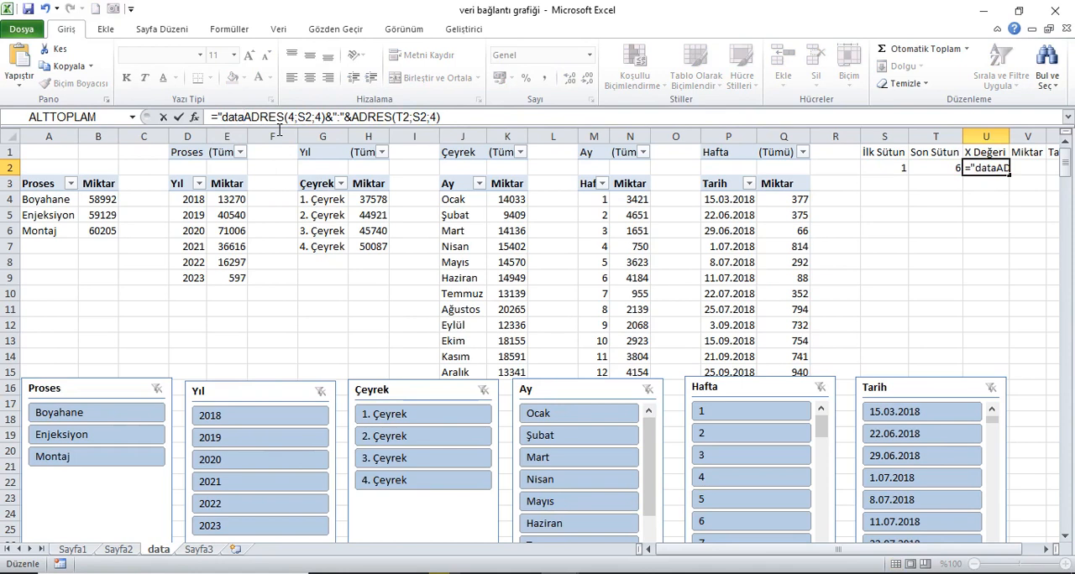
pyautogui.write('!"')
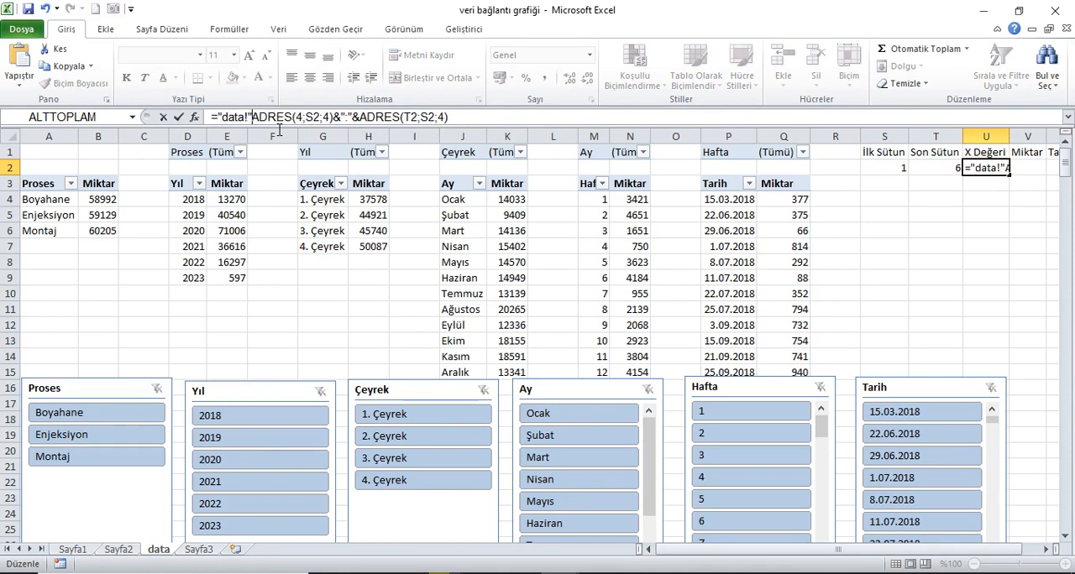
pyautogui.write('&')
pyautogui.press('Return')
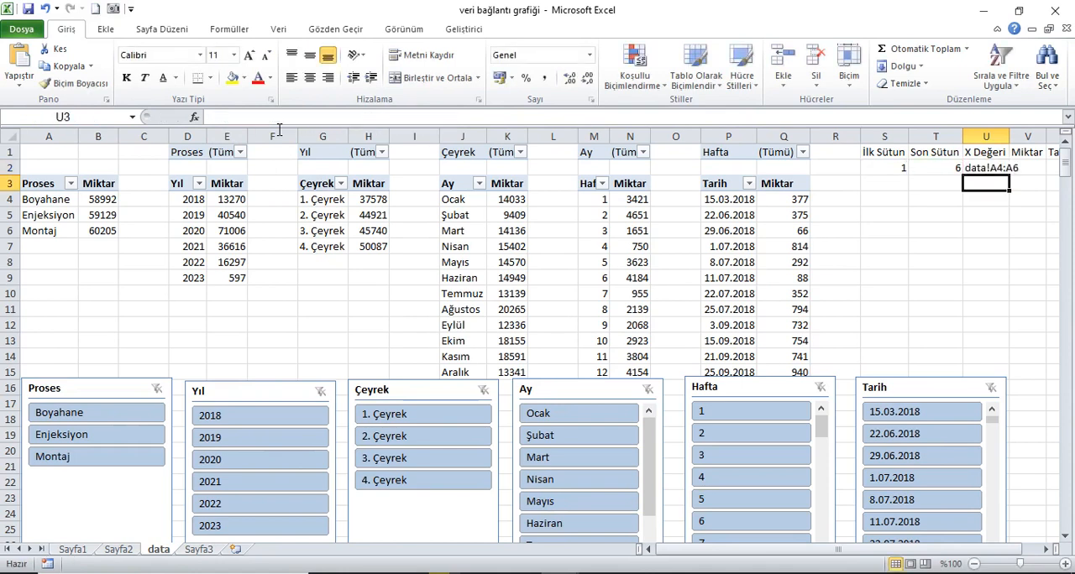
pyautogui.click(991, 167)
pyautogui.doubleClick(1008, 136)
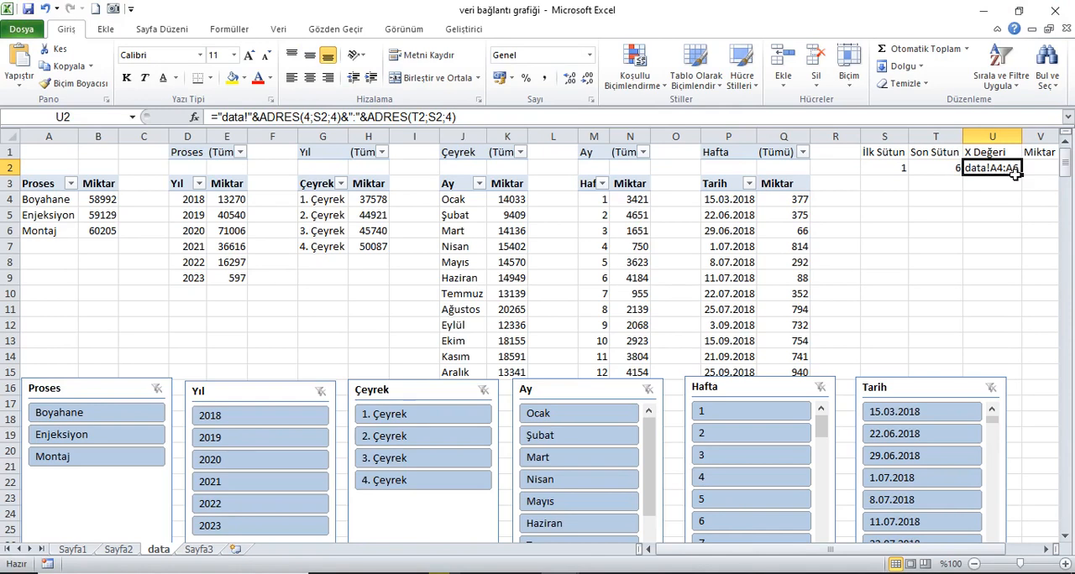
# Step: Test the X Değeri formula by filtering the slicers to 2018, 1. Çeyrek and Mart, and refit column U's width
pyautogui.click(262, 418)
pyautogui.click(409, 425)
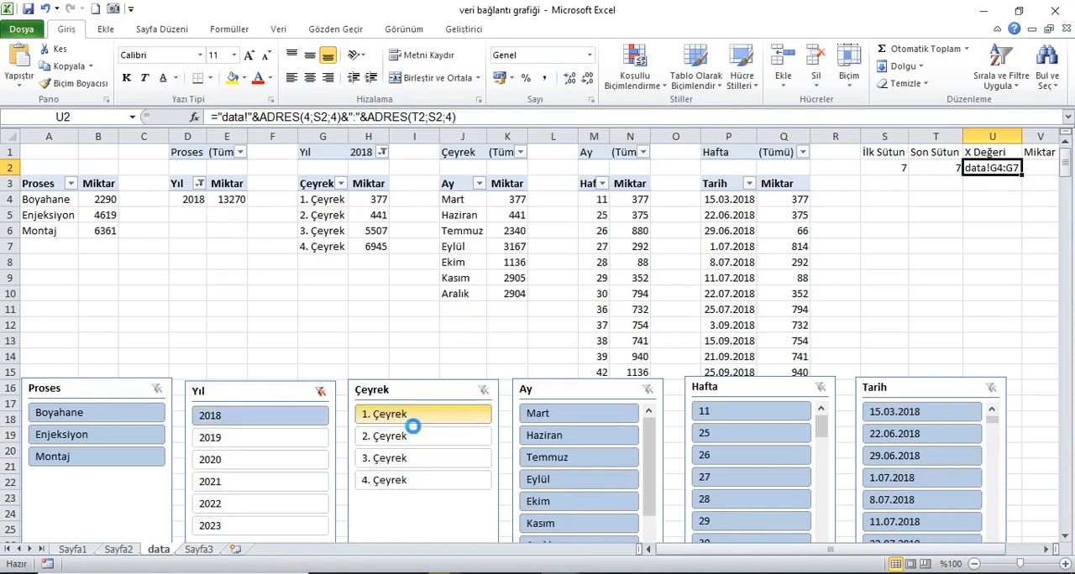
pyautogui.click(587, 422)
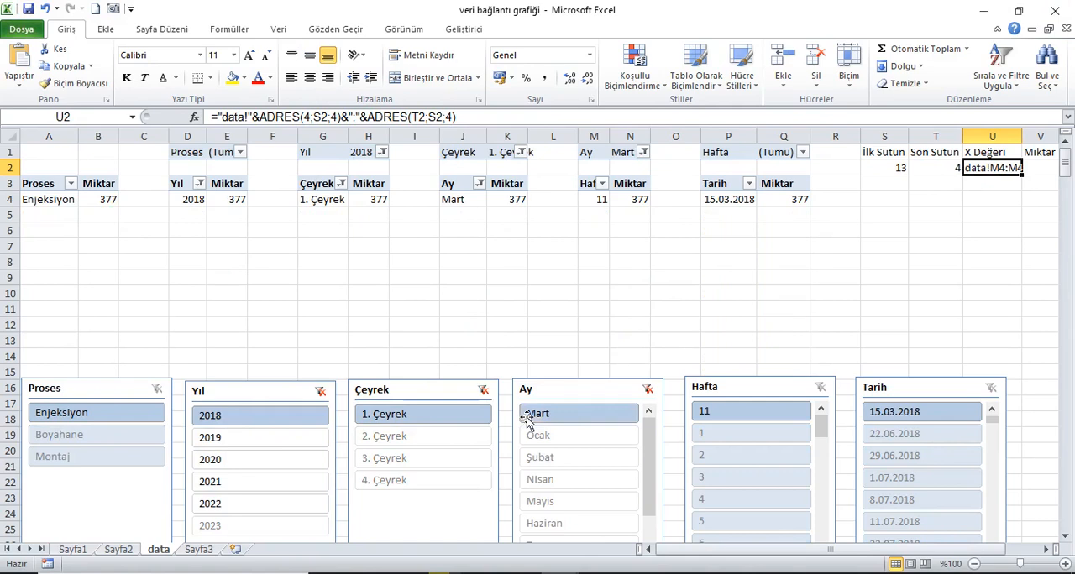
pyautogui.doubleClick(1023, 139)
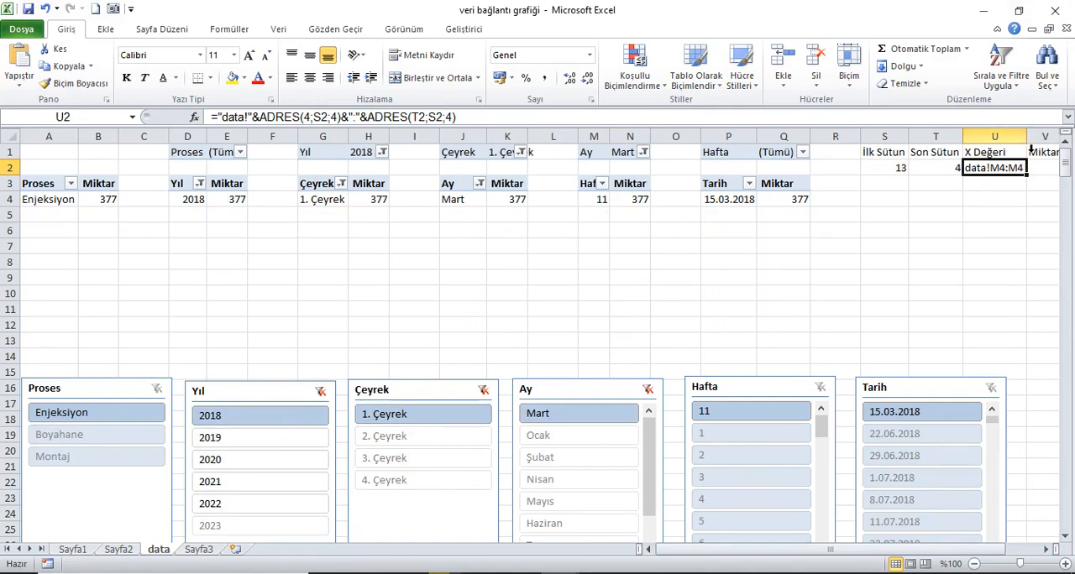
# Step: Clear the Ay, Çeyrek and Yıl slicer filters
pyautogui.click(648, 390)
pyautogui.click(483, 390)
pyautogui.click(320, 391)
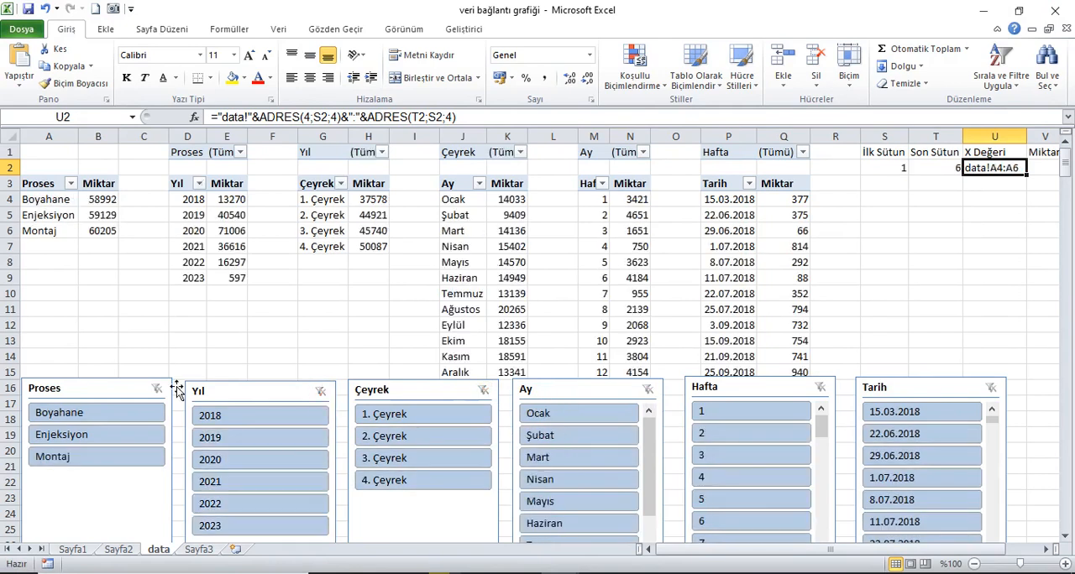
# Step: Copy the U2 formula's text into V2 under Miktar with its cell references kept as they are
pyautogui.click(1047, 168)
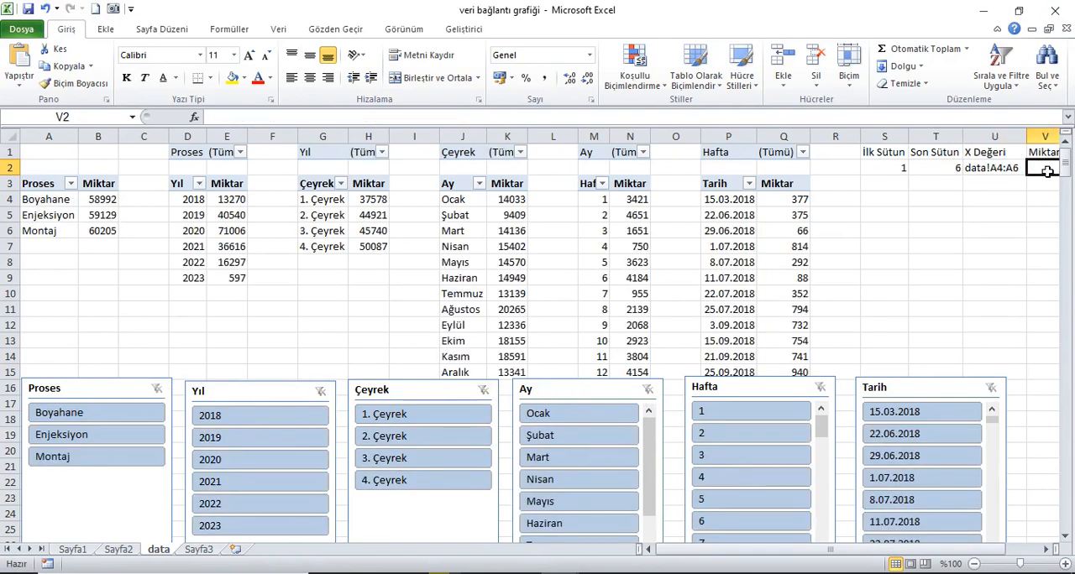
pyautogui.click(1046, 549)
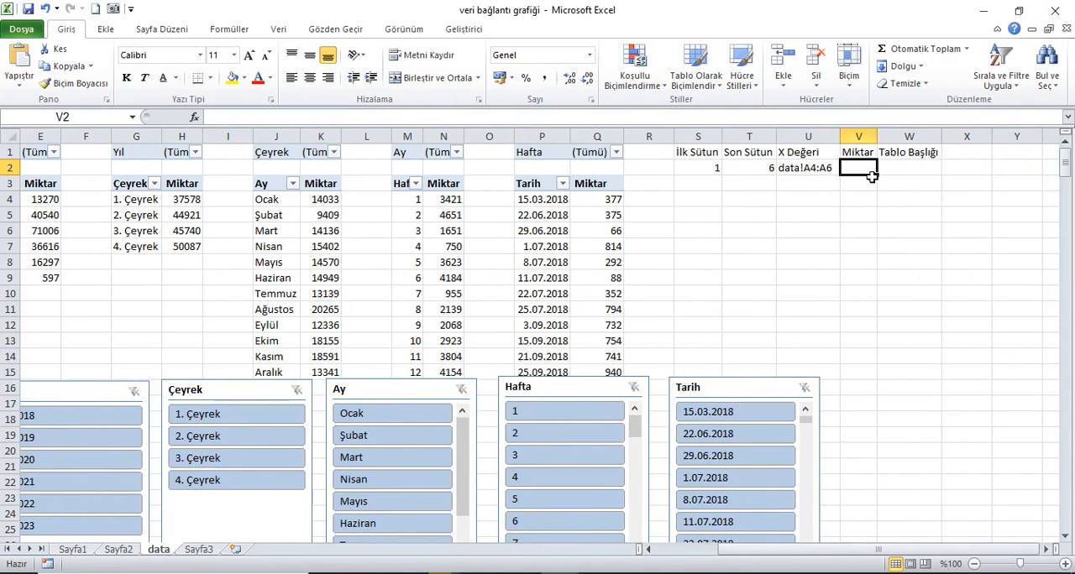
pyautogui.click(829, 178)
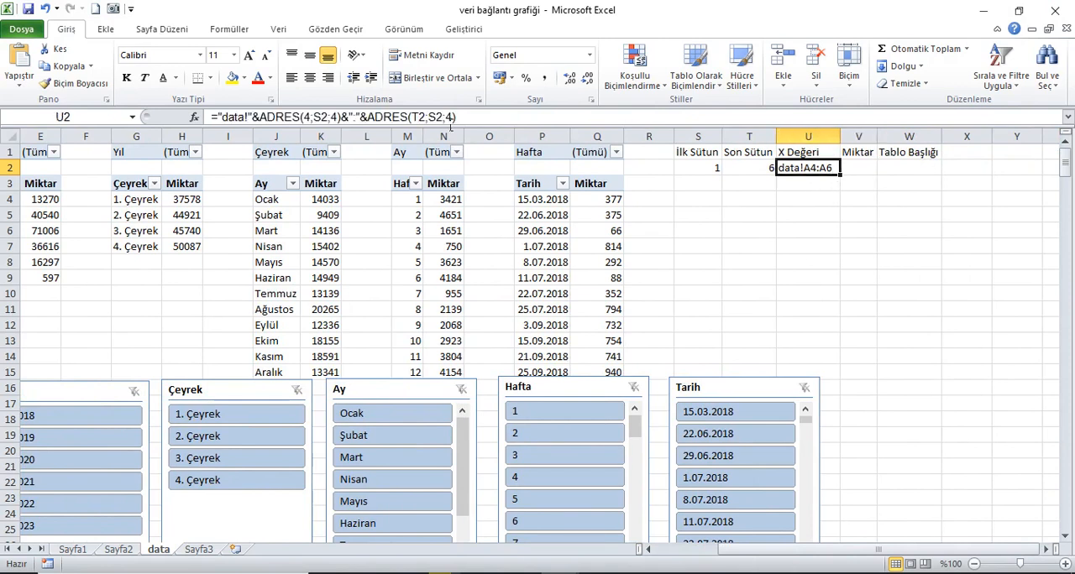
pyautogui.moveTo(457, 117); pyautogui.dragTo(225, 125)
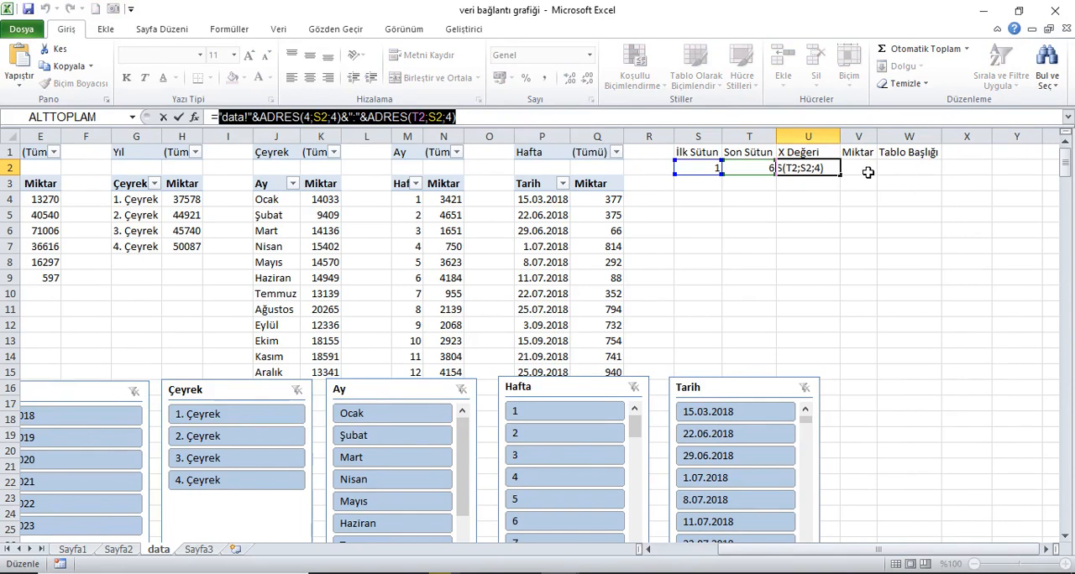
pyautogui.hotkey('ctrl', 'c')
pyautogui.press('Escape')
pyautogui.click(868, 172)
pyautogui.write('=')
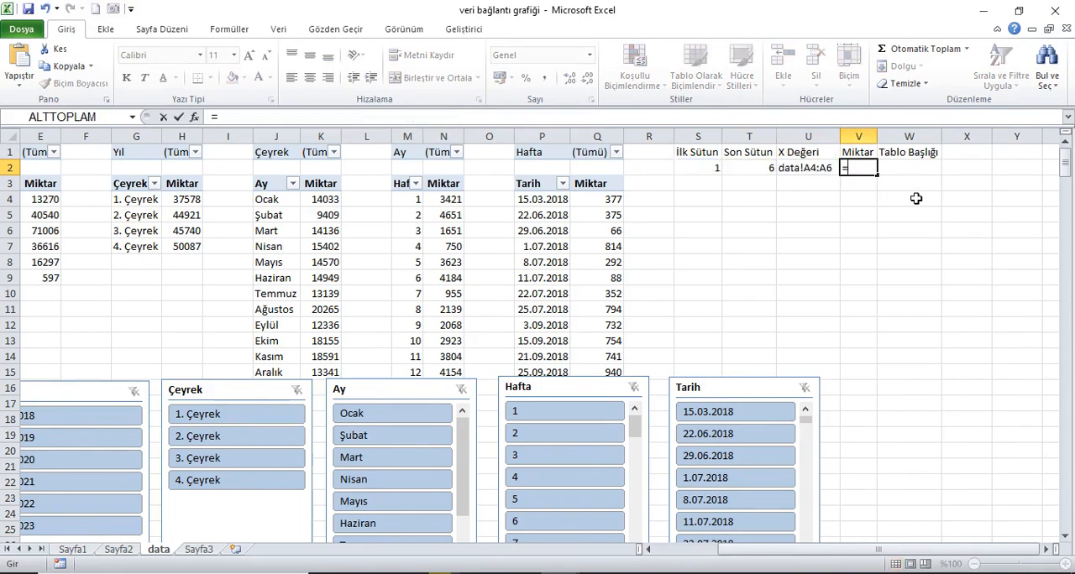
pyautogui.hotkey('ctrl', 'v')
pyautogui.press('Return')
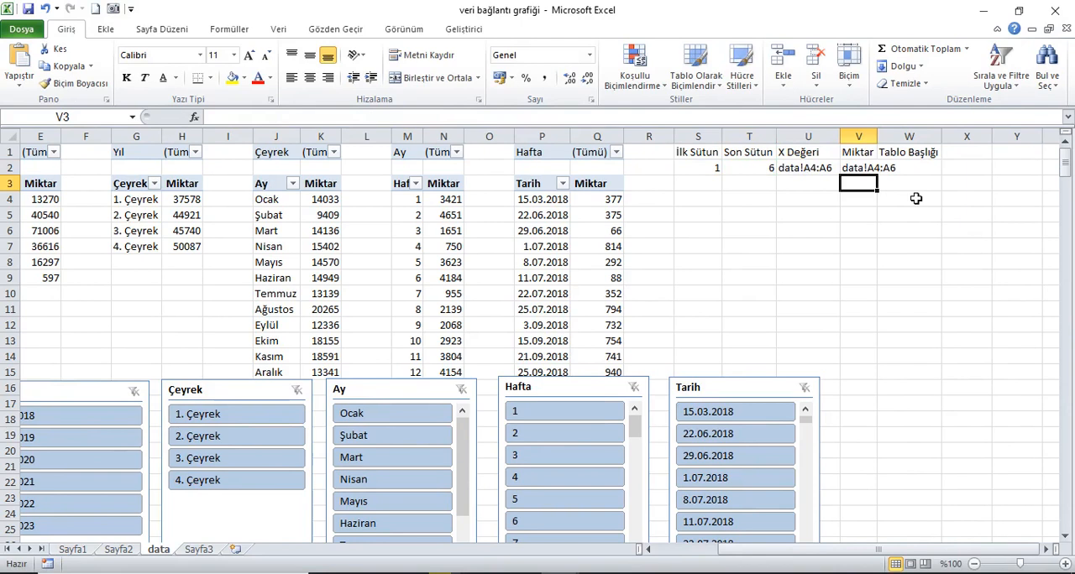
# Step: Change the column argument to S2+1 in both ADRES functions of the V2 formula
pyautogui.press('Up')
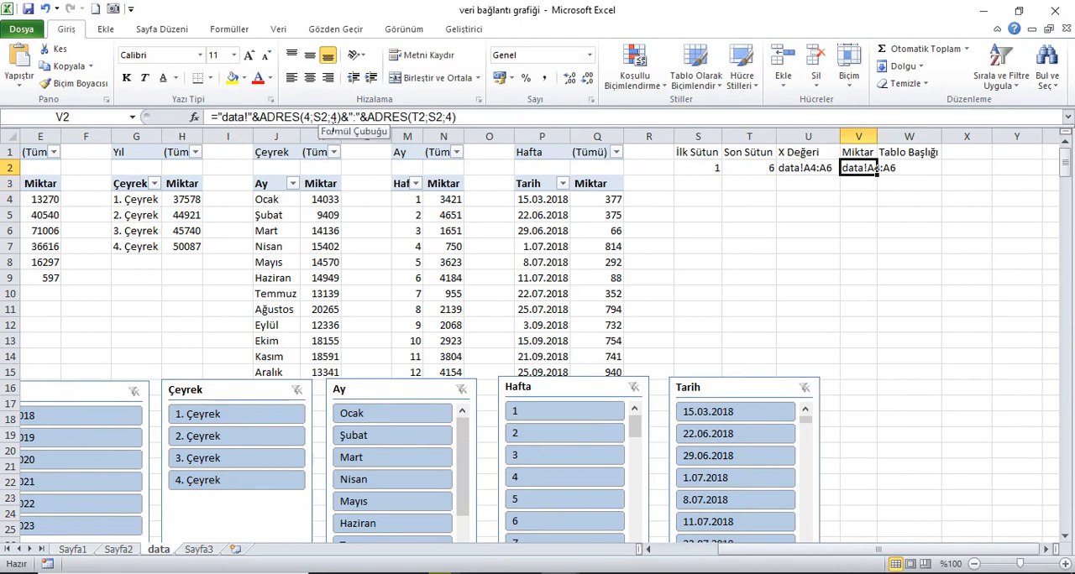
pyautogui.click(316, 118)
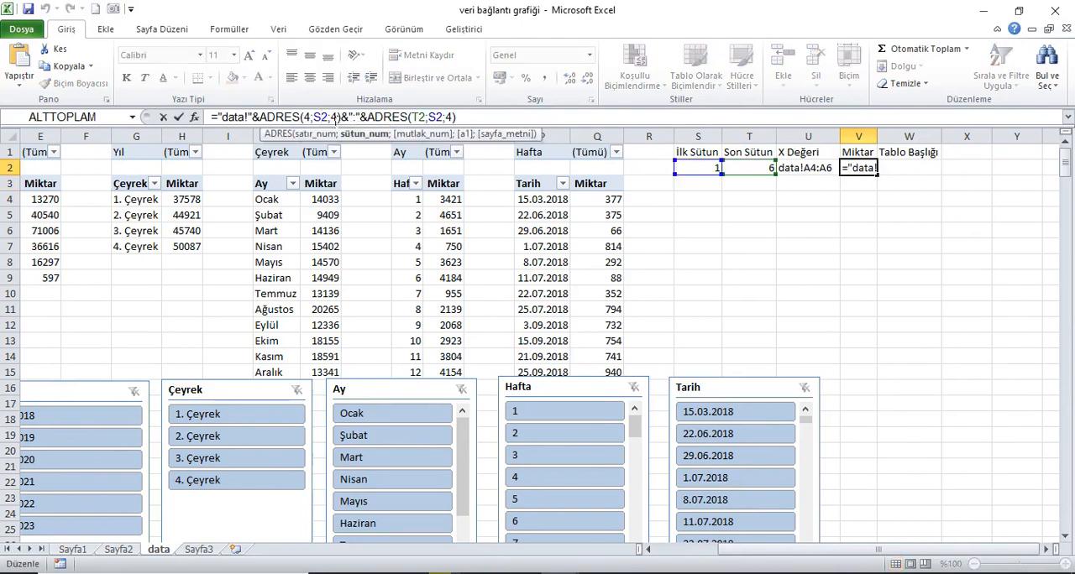
pyautogui.write('+')
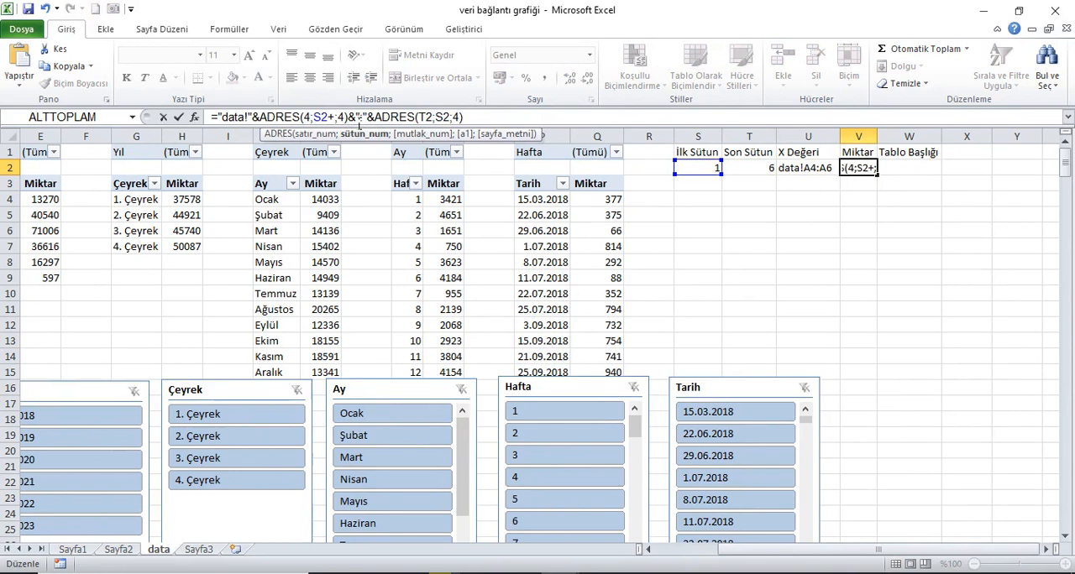
pyautogui.write('1')
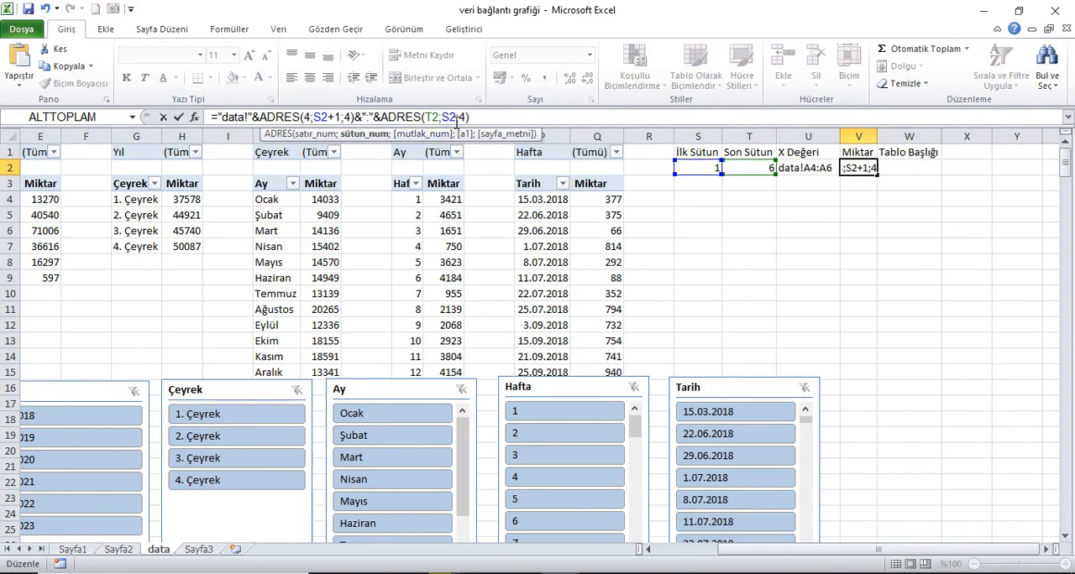
pyautogui.click(457, 116)
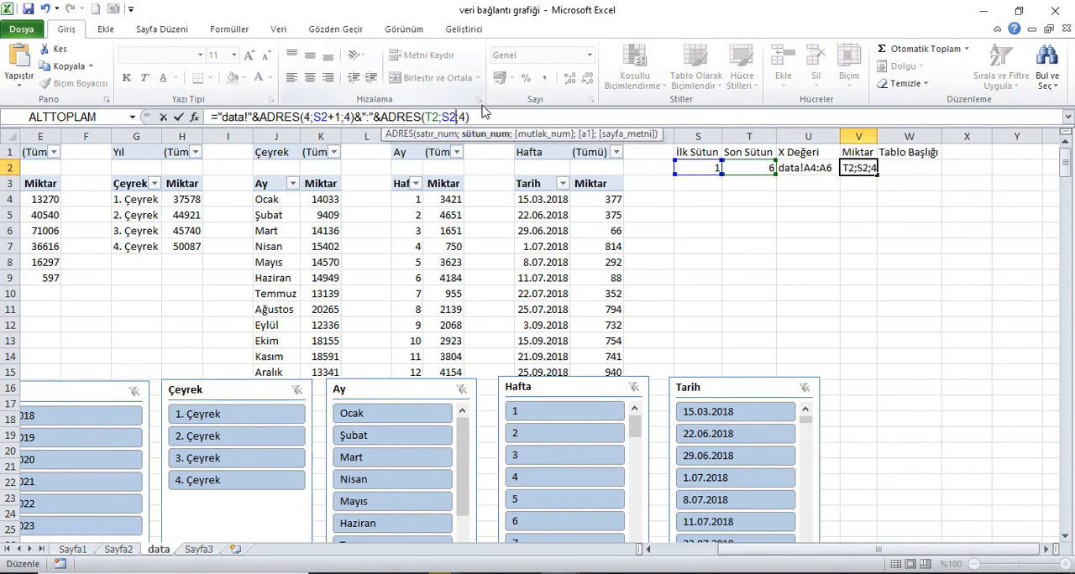
pyautogui.write('+1')
pyautogui.press('BackSpace')
pyautogui.press('BackSpace')
pyautogui.write('+1')
pyautogui.press('Return')
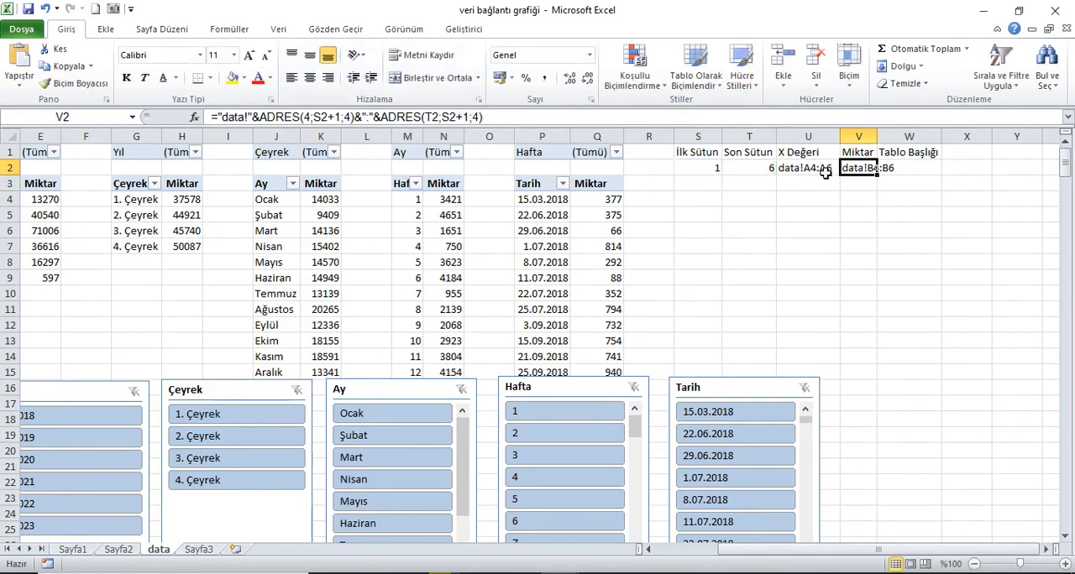
# Step: Test the Miktar formula in V2 by filtering the Tarih slicer to 15.03.2018 and the Hafta slicer to 1, clearing each filter
pyautogui.click(544, 151)
pyautogui.click(846, 170)
pyautogui.click(610, 150)
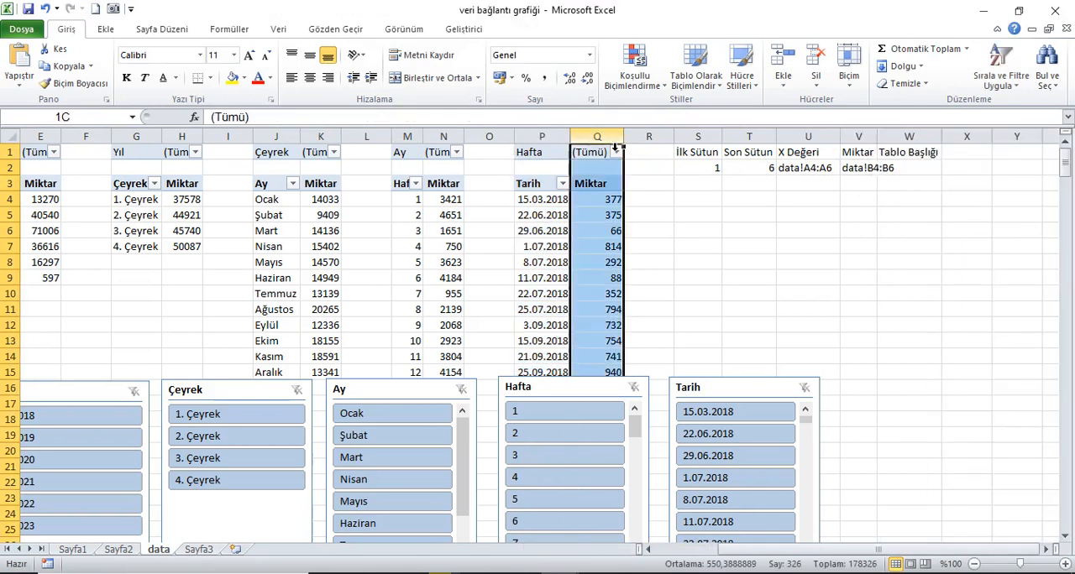
pyautogui.click(845, 173)
pyautogui.click(737, 413)
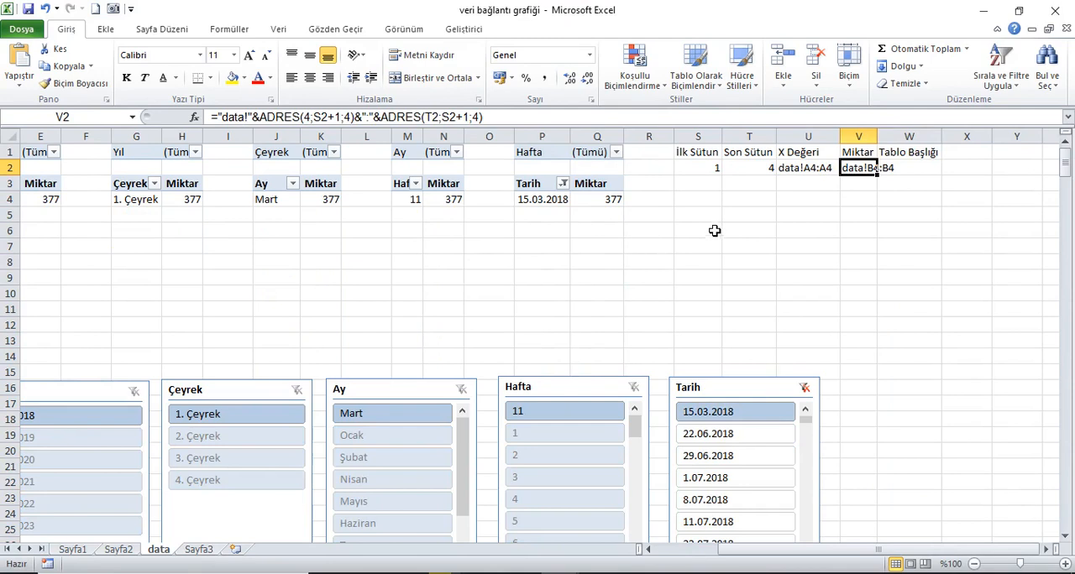
pyautogui.click(804, 388)
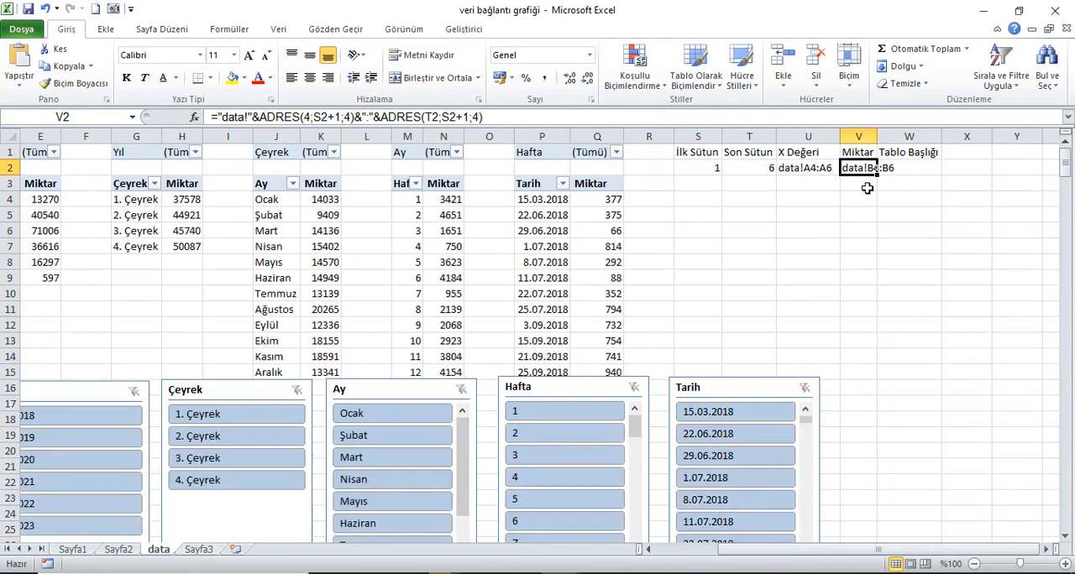
pyautogui.click(579, 413)
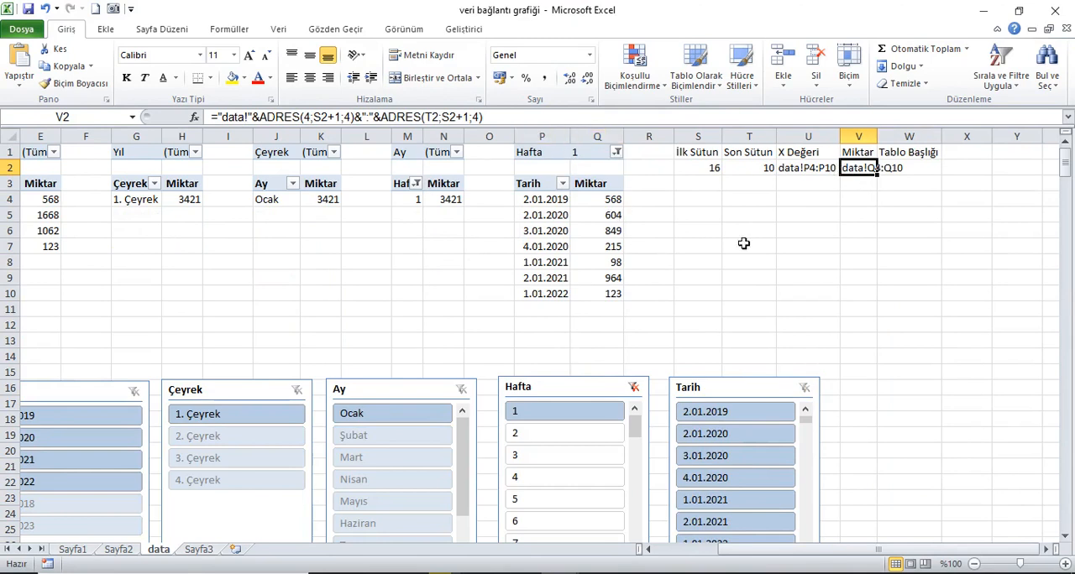
pyautogui.click(634, 388)
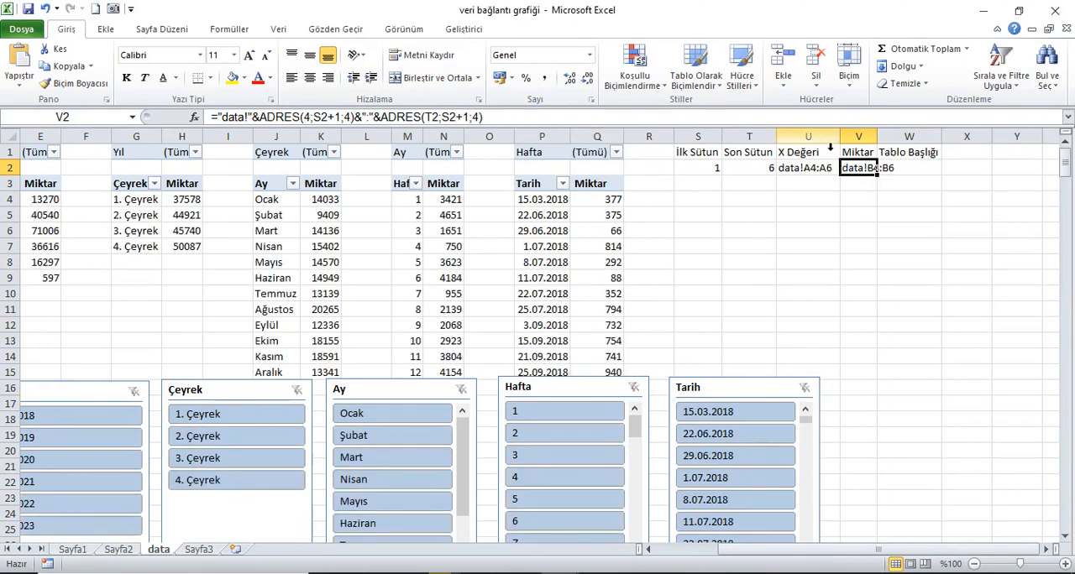
# Step: Fit the widths of columns U and V to their contents
pyautogui.moveTo(808, 136); pyautogui.dragTo(858, 136)
pyautogui.doubleClick(877, 136)
# Step: Begin the Tablo Başlığı formula in W2 with an ADRES function nested inside DOLAYLI
pyautogui.click(928, 168)
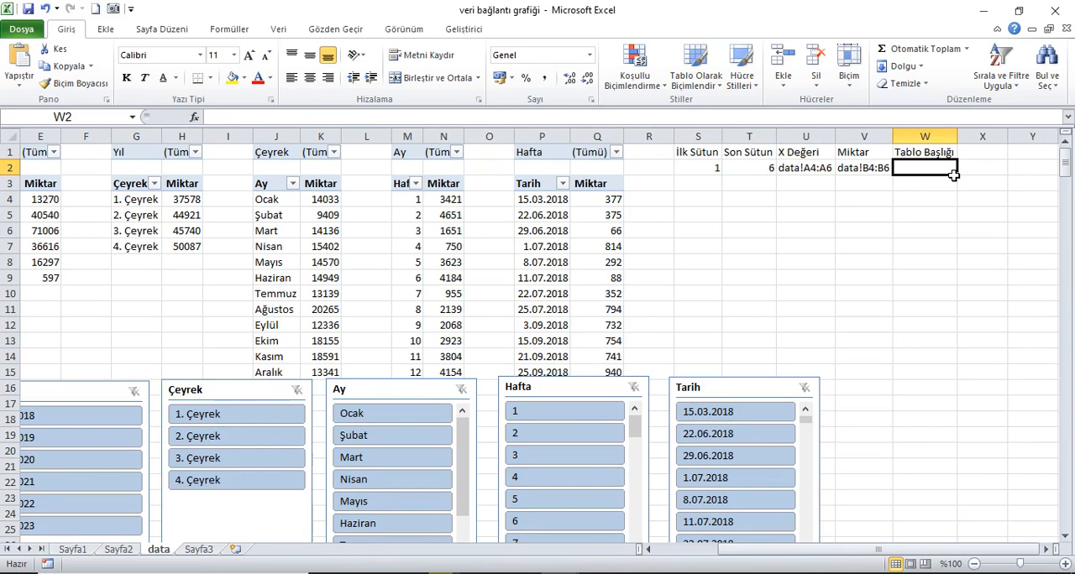
pyautogui.write('=')
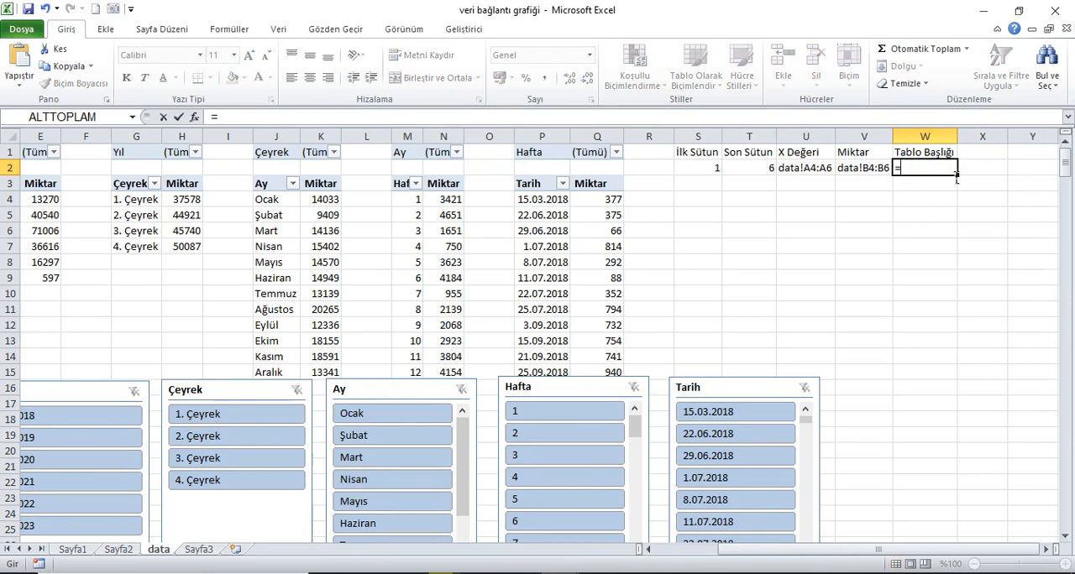
pyautogui.write('adres')
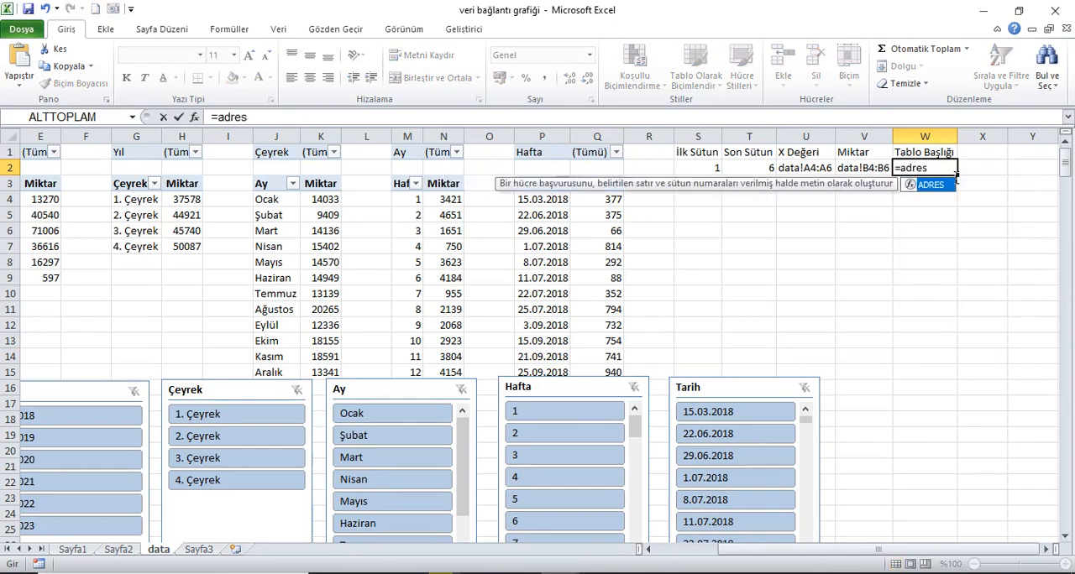
pyautogui.press('BackSpace')
pyautogui.press('BackSpace')
pyautogui.press('BackSpace')
pyautogui.press('BackSpace')
pyautogui.press('BackSpace')
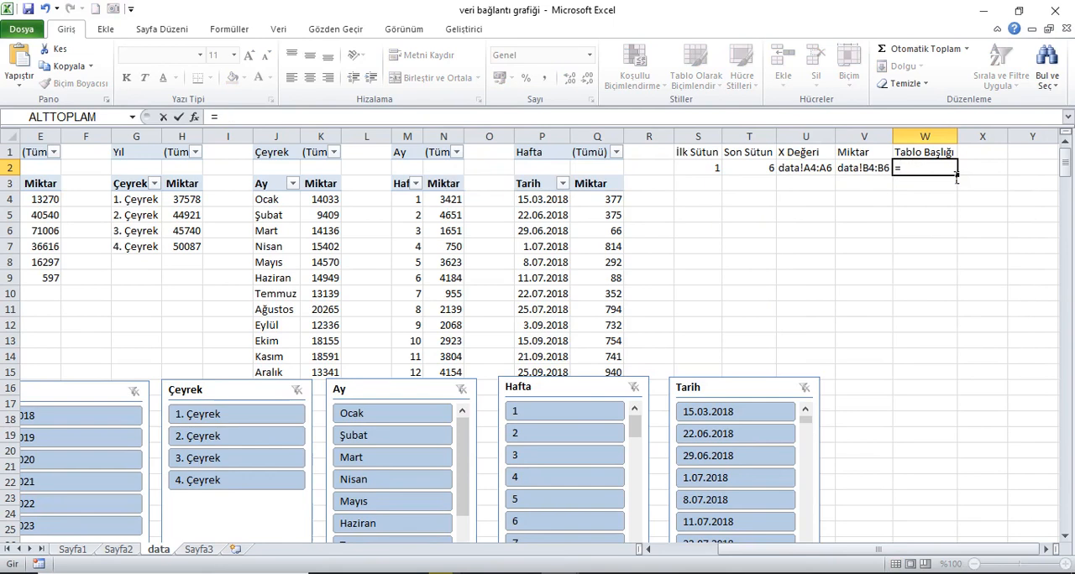
pyautogui.write('dolay')
pyautogui.press('Tab')
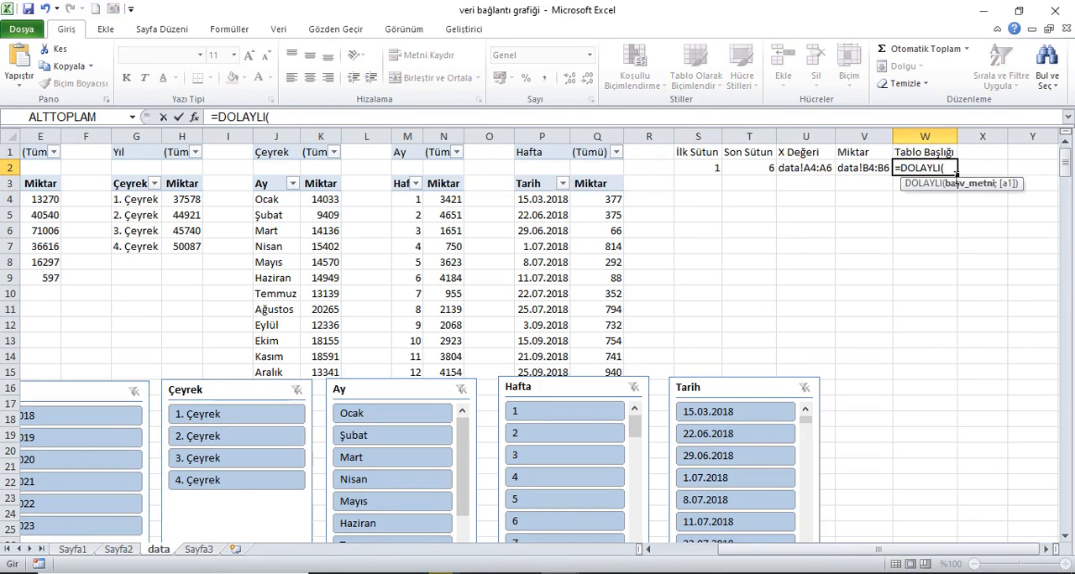
pyautogui.write('adres')
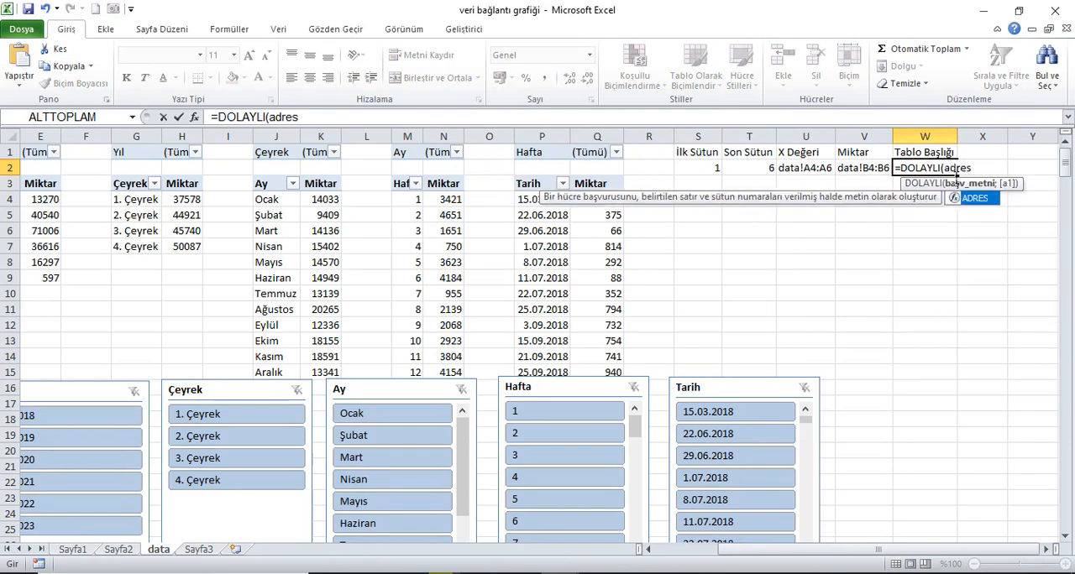
pyautogui.press('Tab')
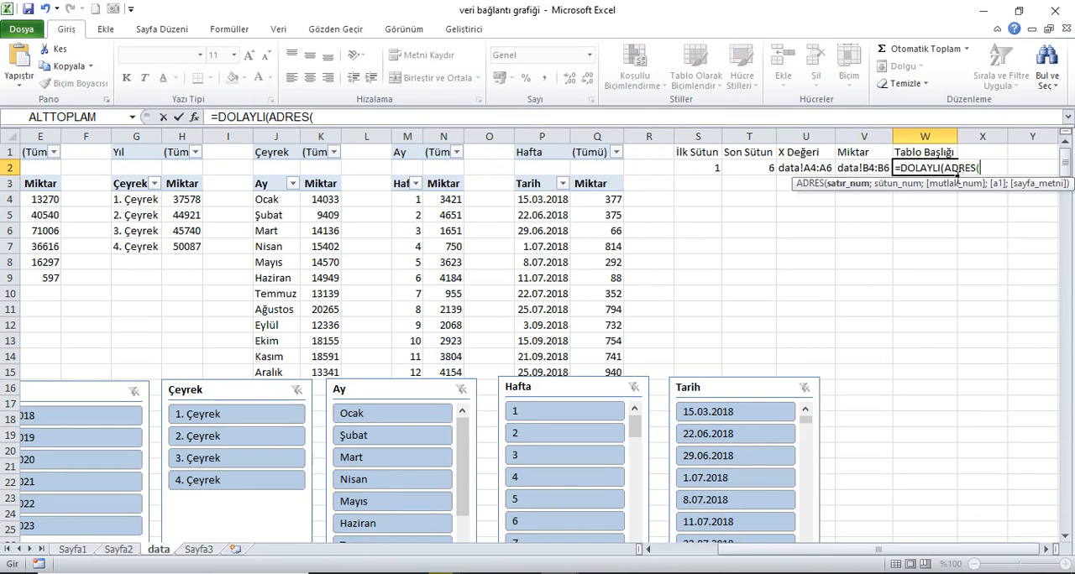
# Step: Complete the W2 formula with row 3 and column S2 for ADRES, and append the text "Miktarı" to the DOLAYLI result
pyautogui.moveTo(842, 553); pyautogui.dragTo(724, 550)
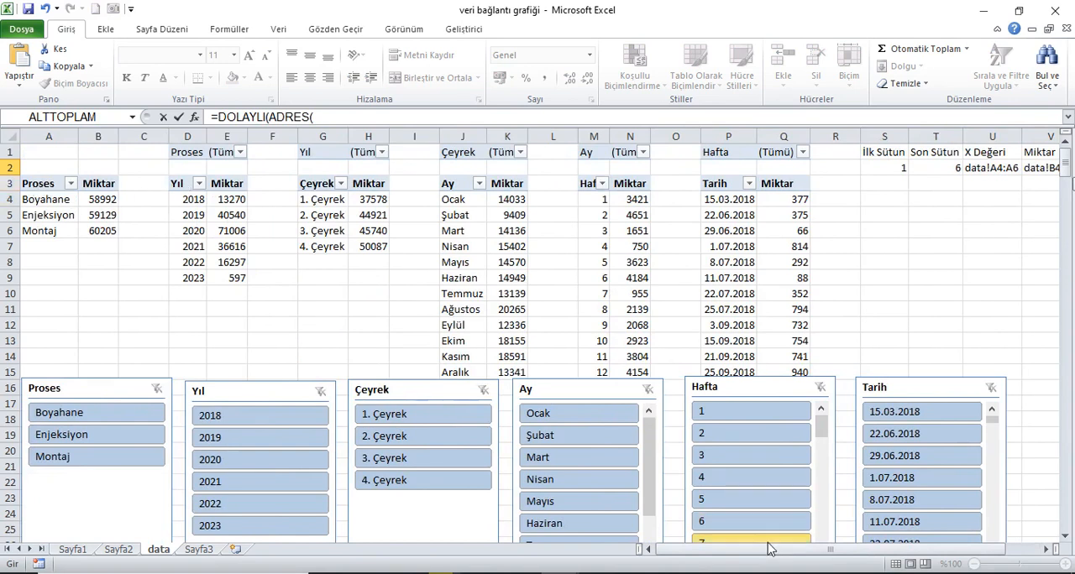
pyautogui.moveTo(765, 548); pyautogui.dragTo(800, 550)
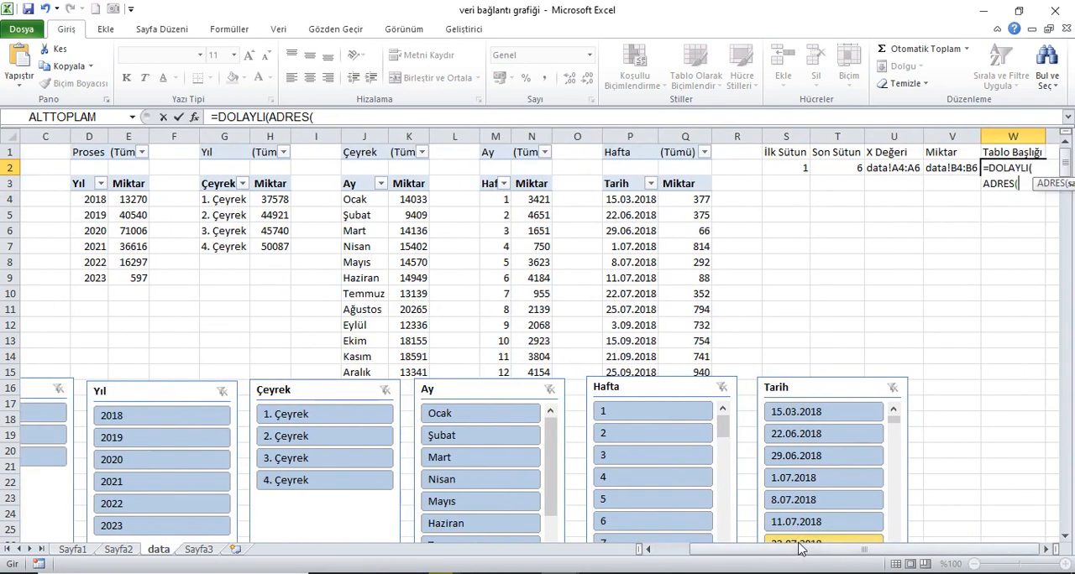
pyautogui.write('3;')
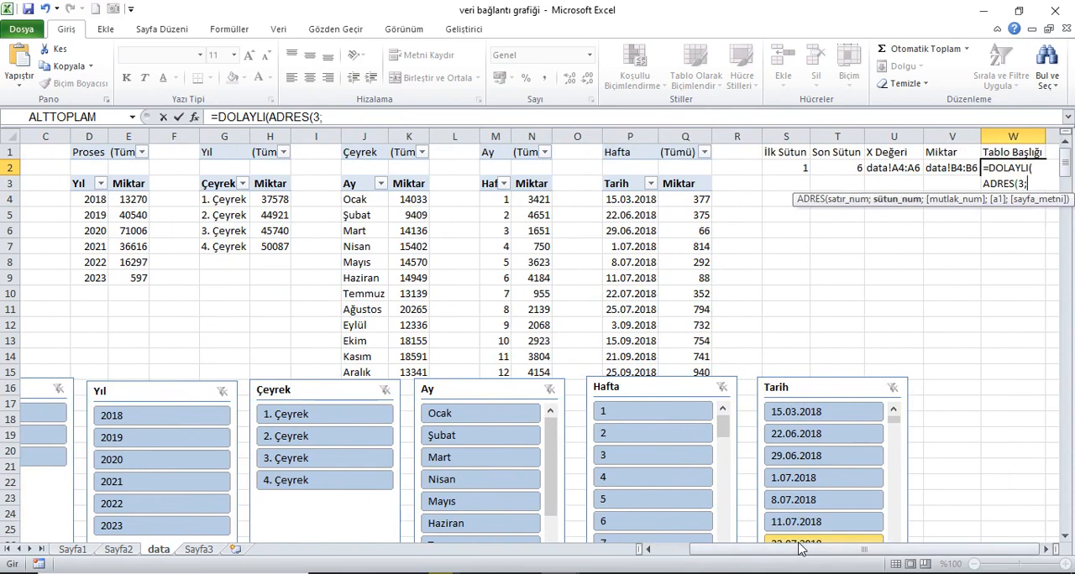
pyautogui.click(791, 172)
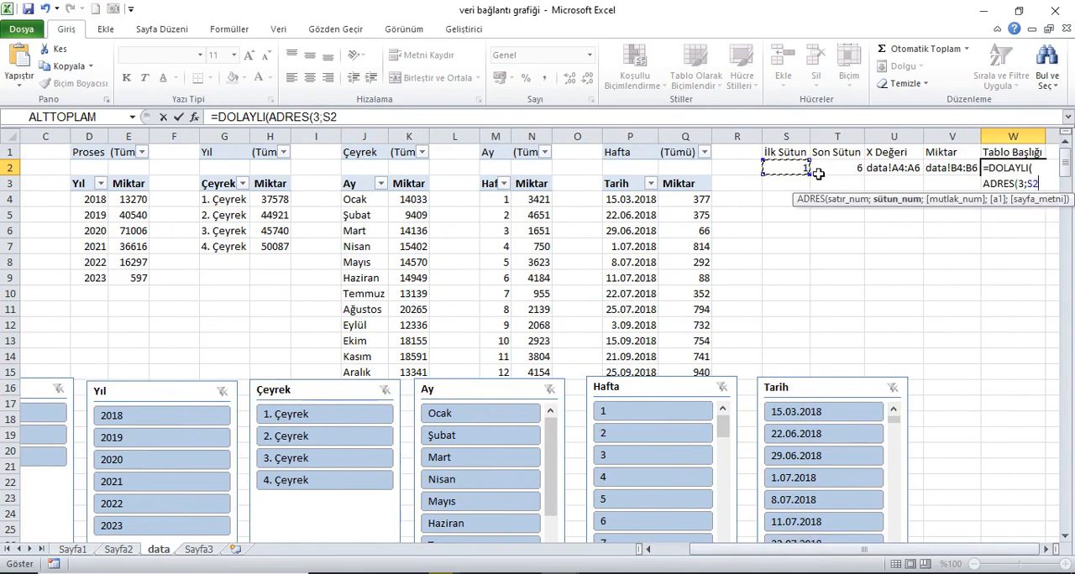
pyautogui.write(')')
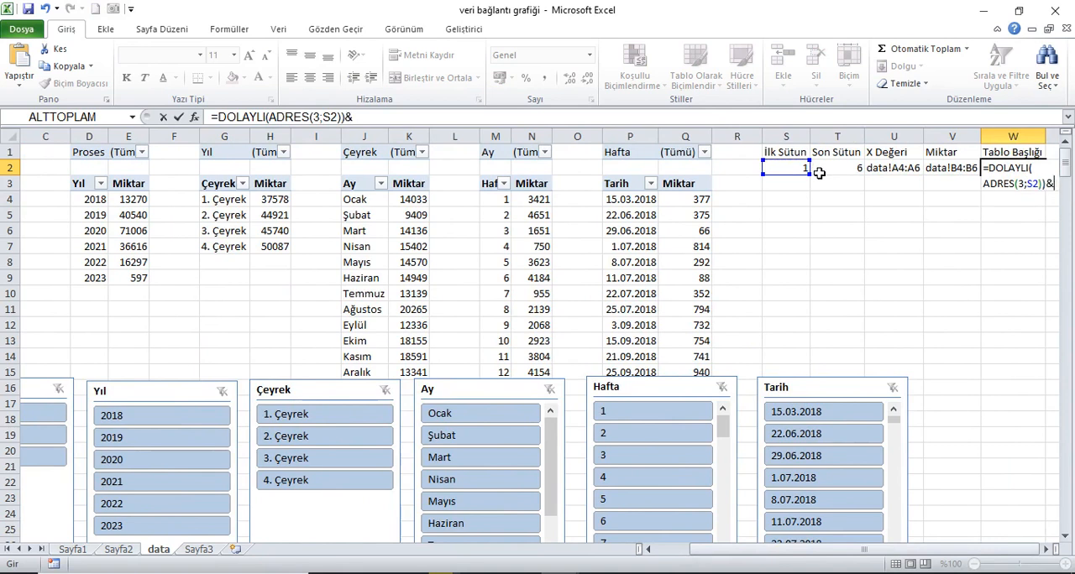
pyautogui.write('&"Miktarı')
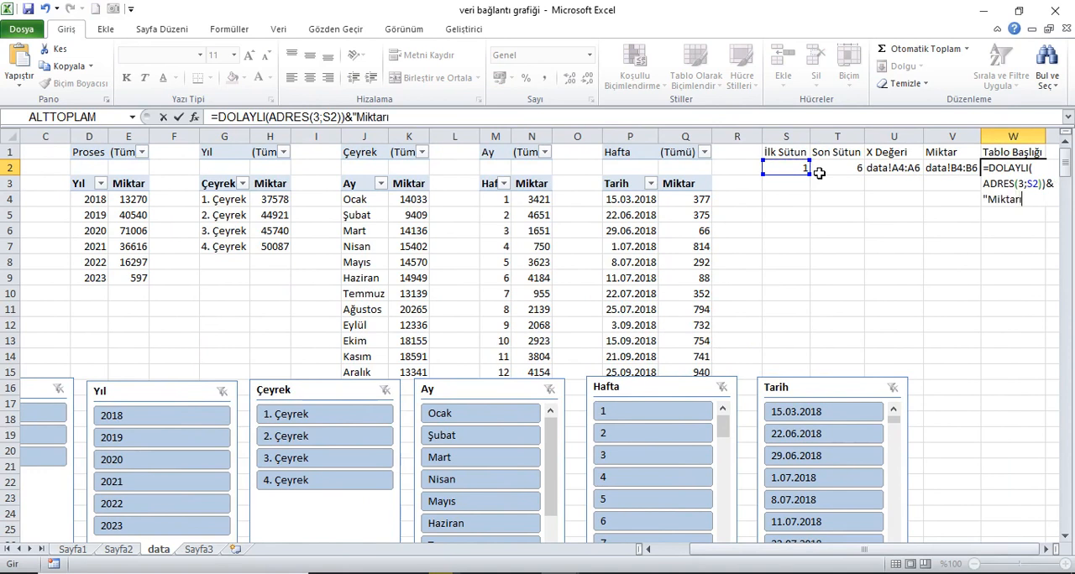
pyautogui.press('Return')
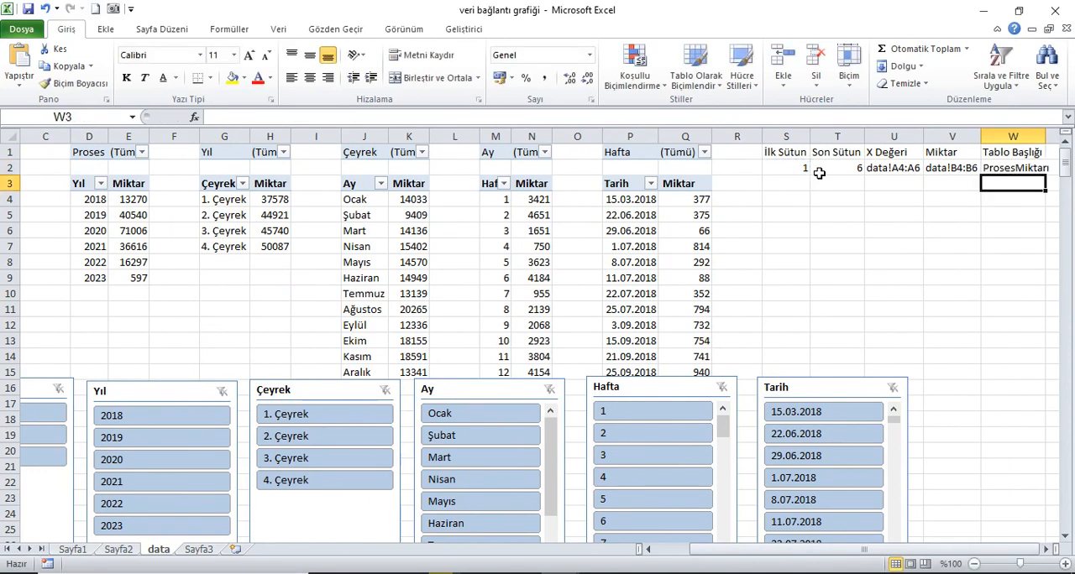
# Step: Insert a single space before Miktarı in the quoted text of the W2 formula
pyautogui.click(1033, 171)
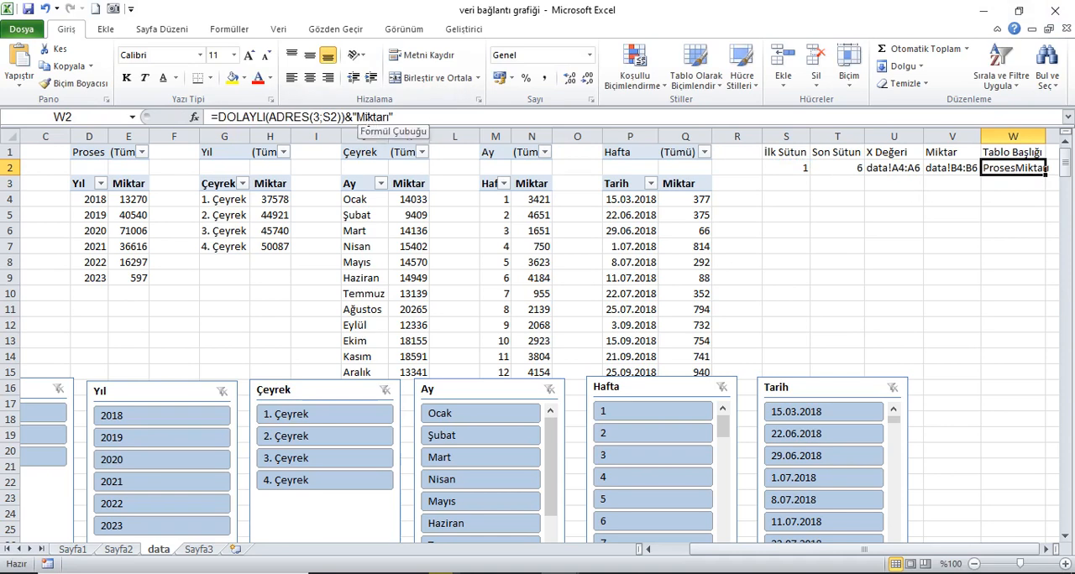
pyautogui.click(359, 118)
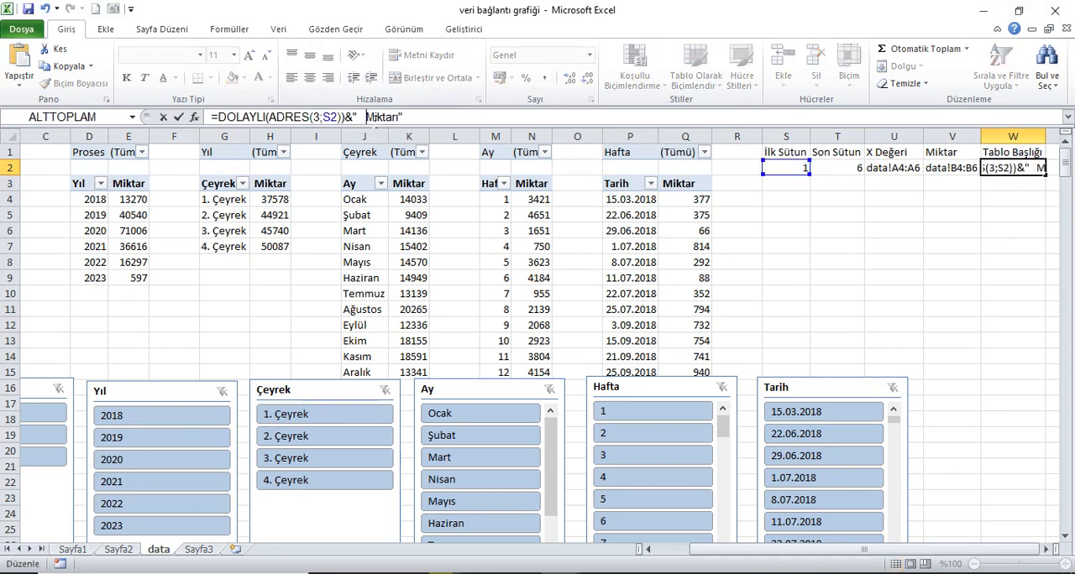
pyautogui.press('Return')
pyautogui.press('Up')
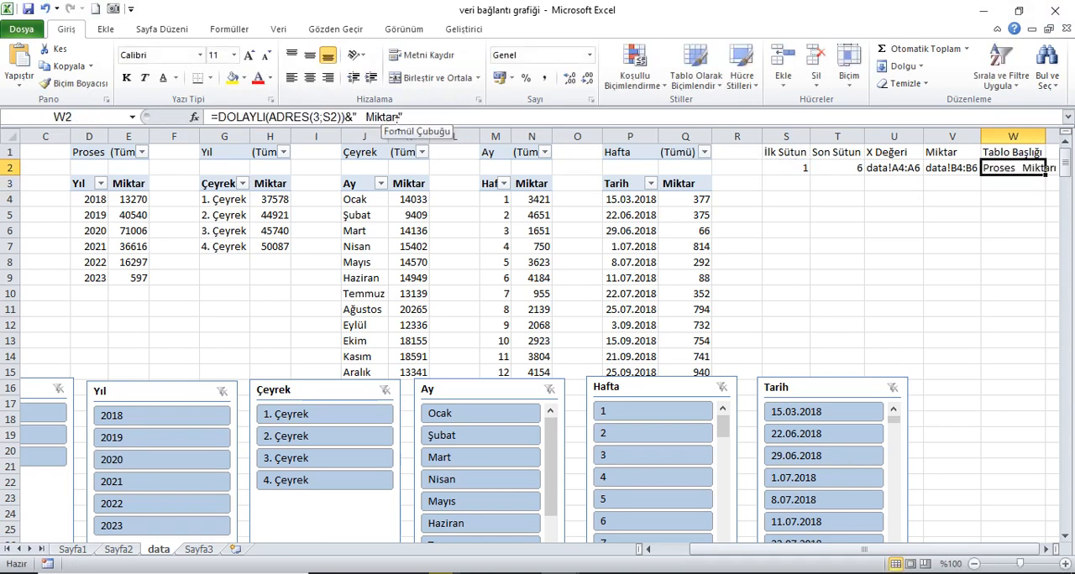
pyautogui.click(366, 117)
pyautogui.press('BackSpace')
pyautogui.press('Return')
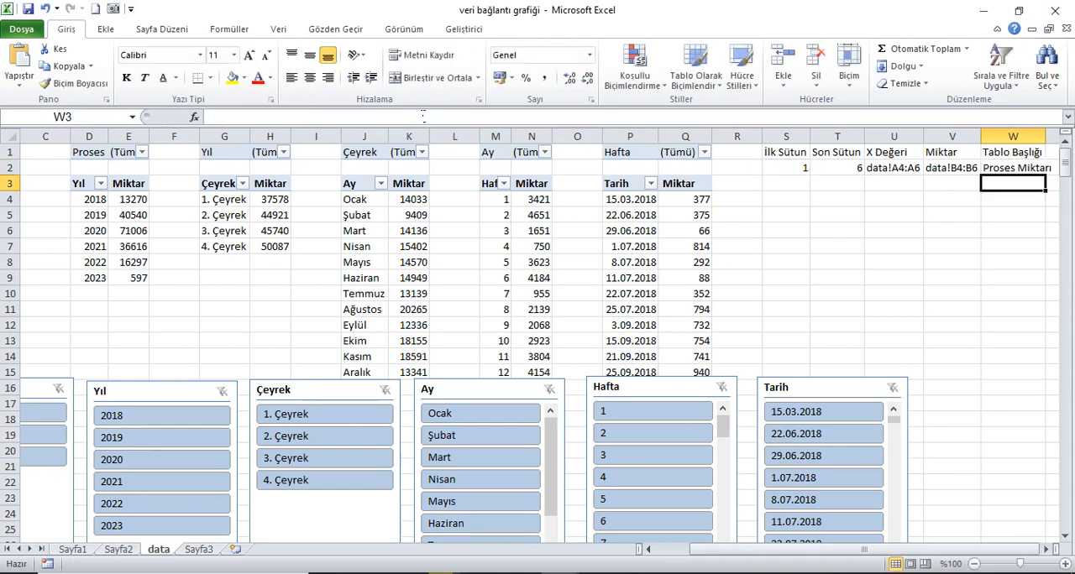
pyautogui.press('Up')
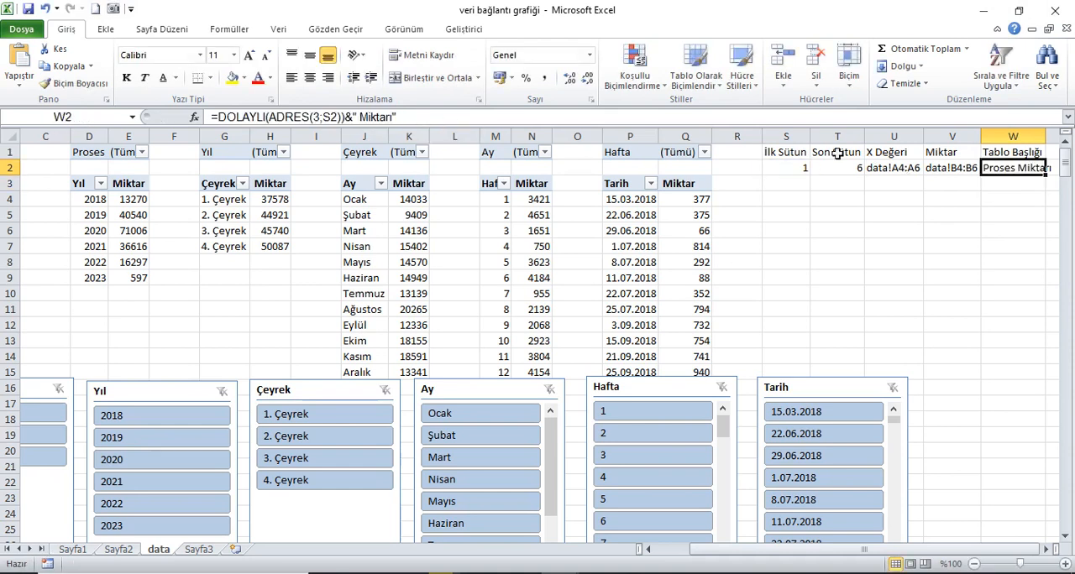
# Step: Fit the widths of helper table columns S through W to their contents
pyautogui.moveTo(798, 137); pyautogui.dragTo(1003, 146)
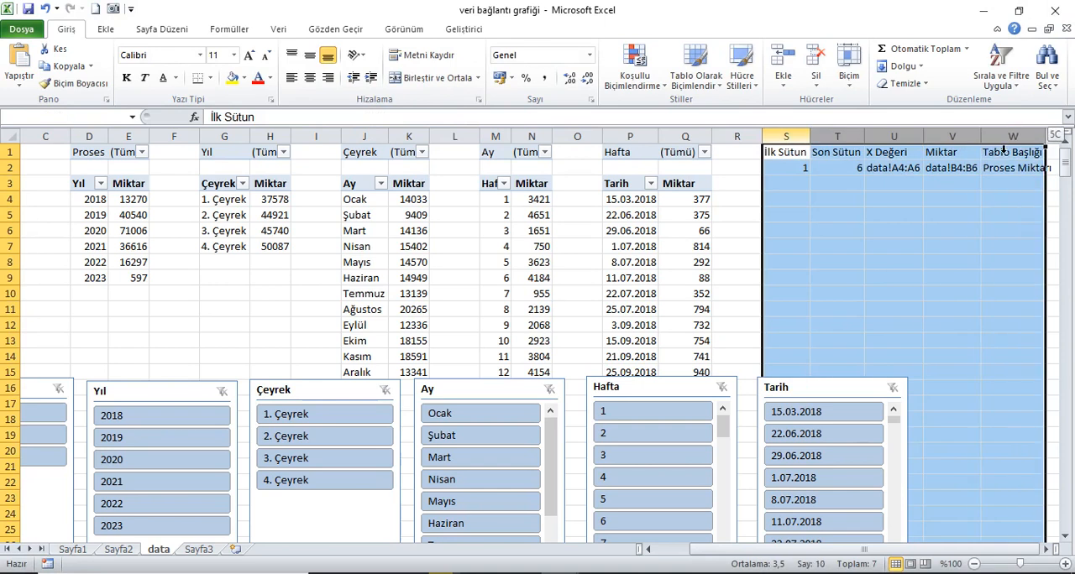
pyautogui.doubleClick(810, 138)
pyautogui.click(1010, 170)
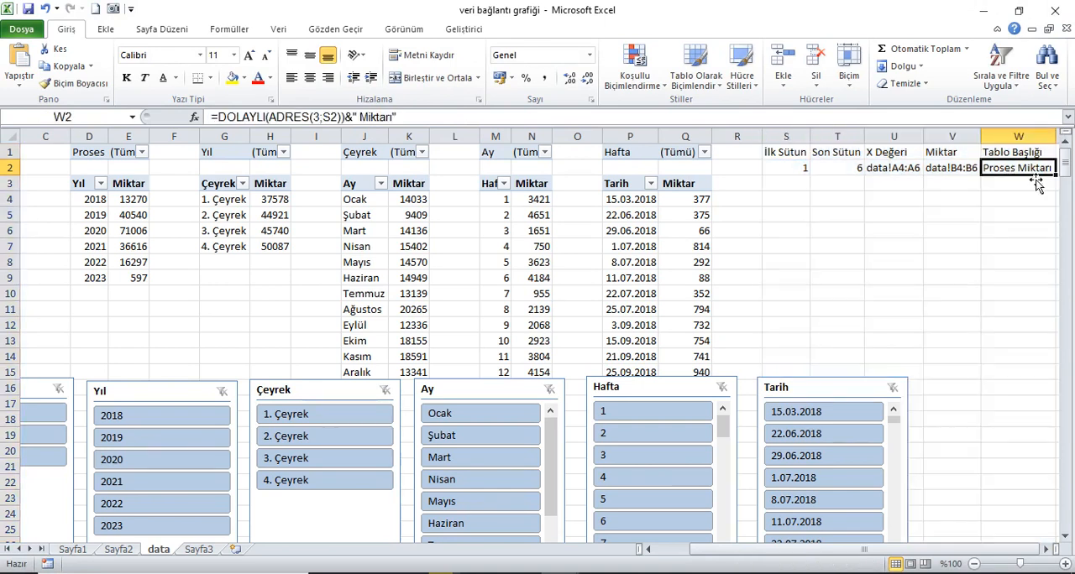
# Step: Define a workbook-level name X_Değeri that refers to =DOLAYLI(data!$U$2)
pyautogui.click(895, 155)
pyautogui.click(217, 29)
pyautogui.click(455, 69)
pyautogui.click(477, 252)
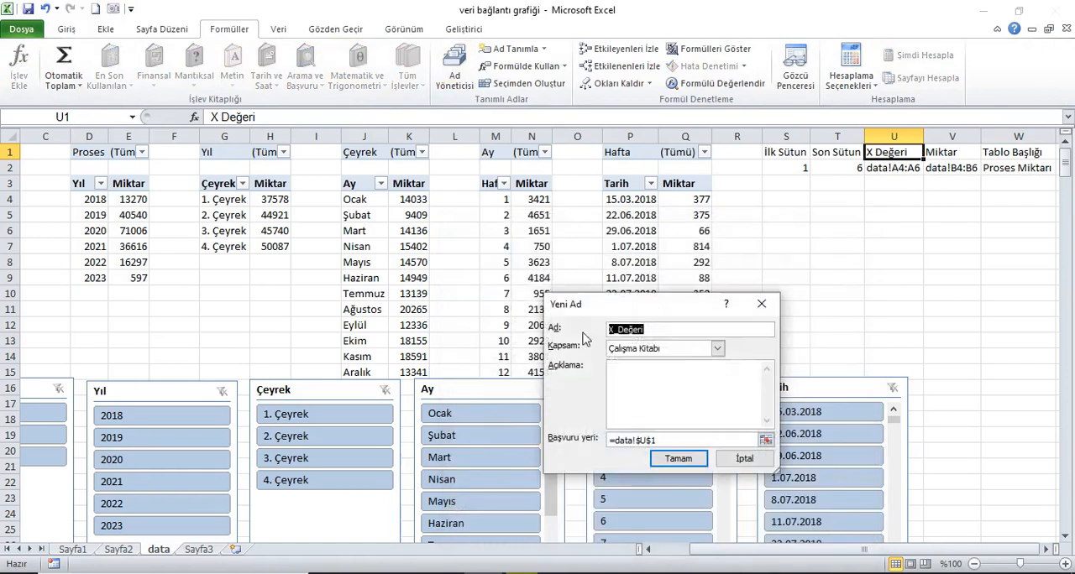
pyautogui.click(669, 440)
pyautogui.press('BackSpace')
pyautogui.press('BackSpace')
pyautogui.press('BackSpace')
pyautogui.press('BackSpace')
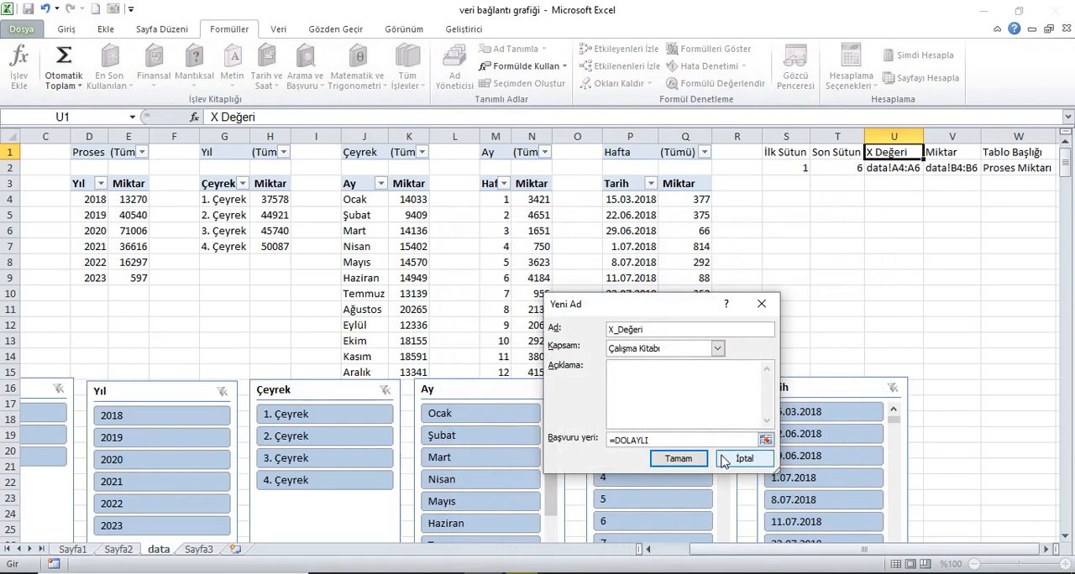
pyautogui.write('DOLAYLI(')
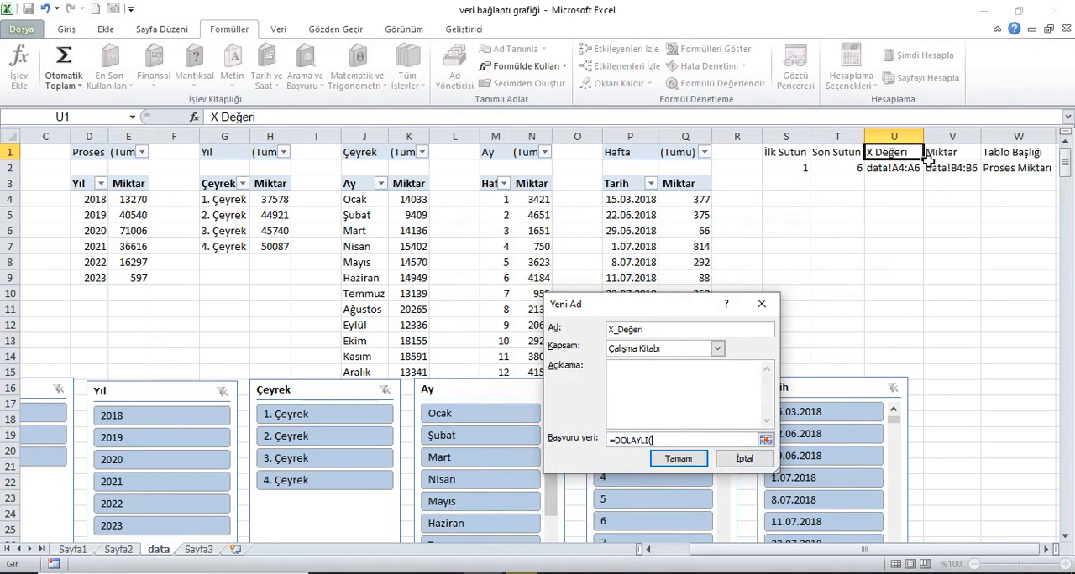
pyautogui.click(905, 172)
pyautogui.write(')')
pyautogui.click(678, 458)
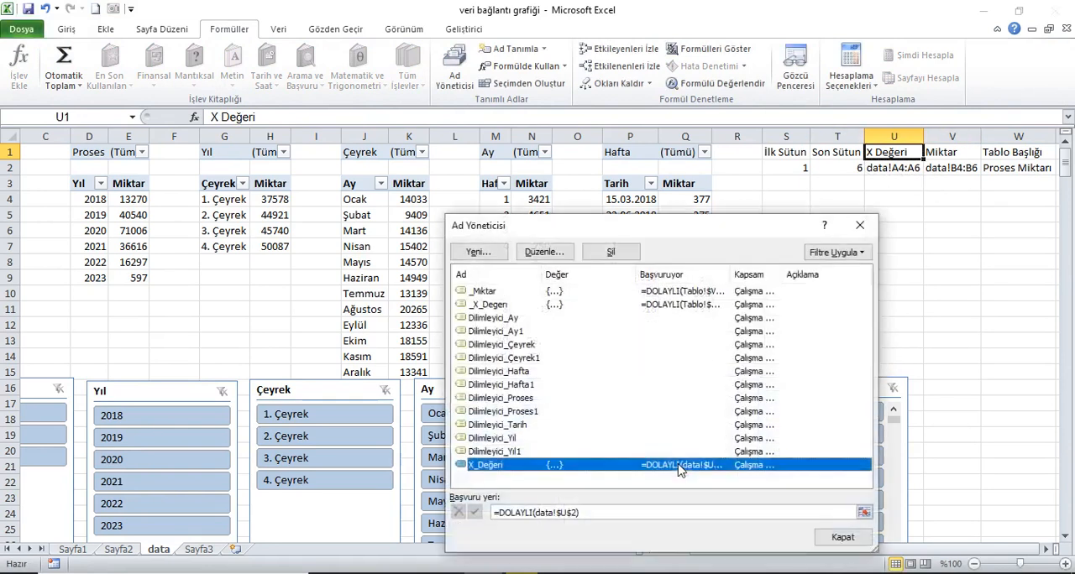
pyautogui.click(844, 536)
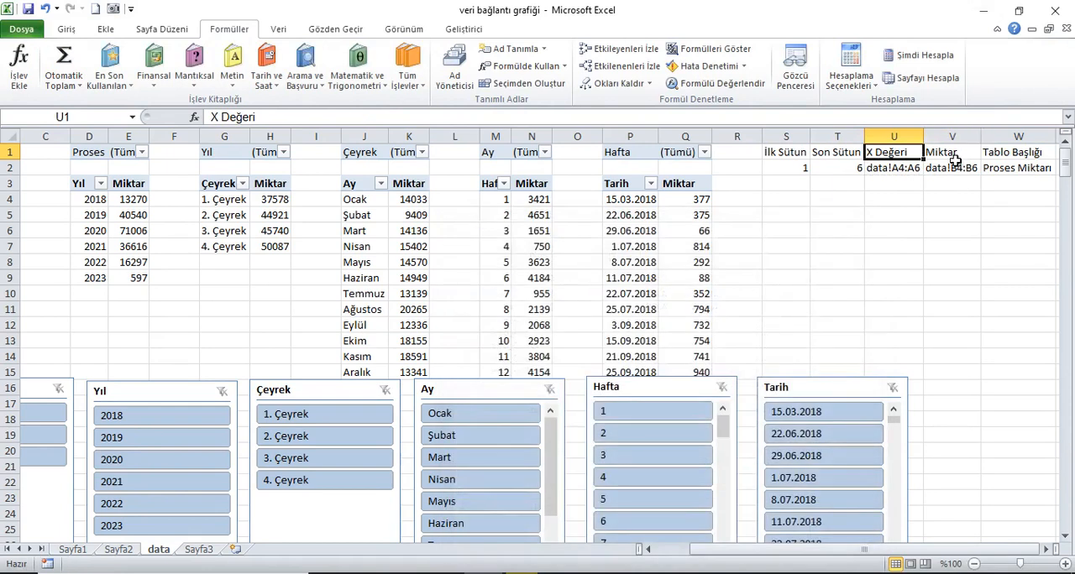
# Step: Define a workbook-level name Miktar that refers to =DOLAYLI(data!$V$2)
pyautogui.press('Right')
pyautogui.click(454, 67)
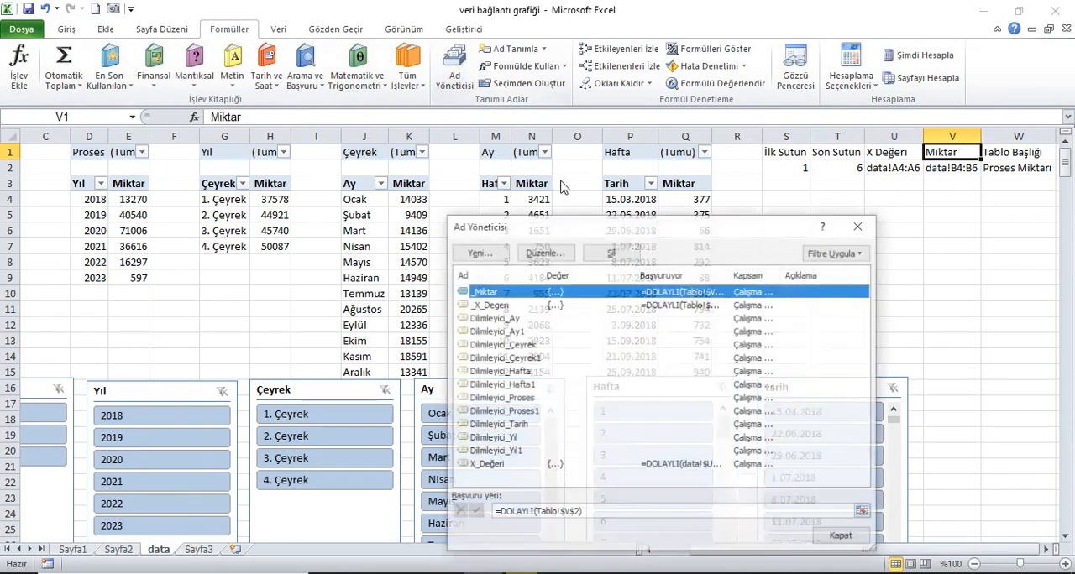
pyautogui.click(478, 251)
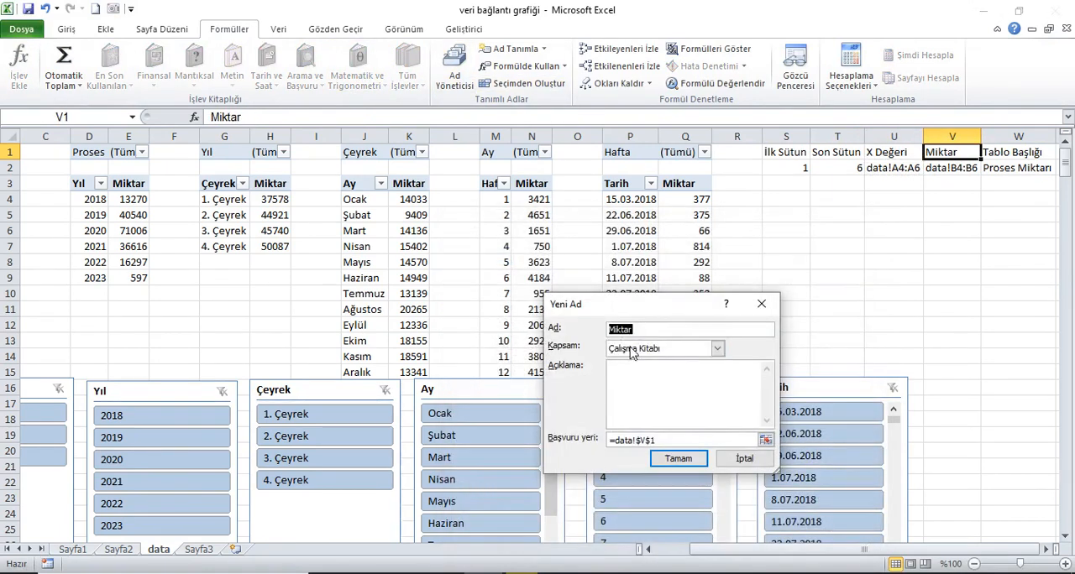
pyautogui.click(660, 441)
pyautogui.press('BackSpace')
pyautogui.press('BackSpace')
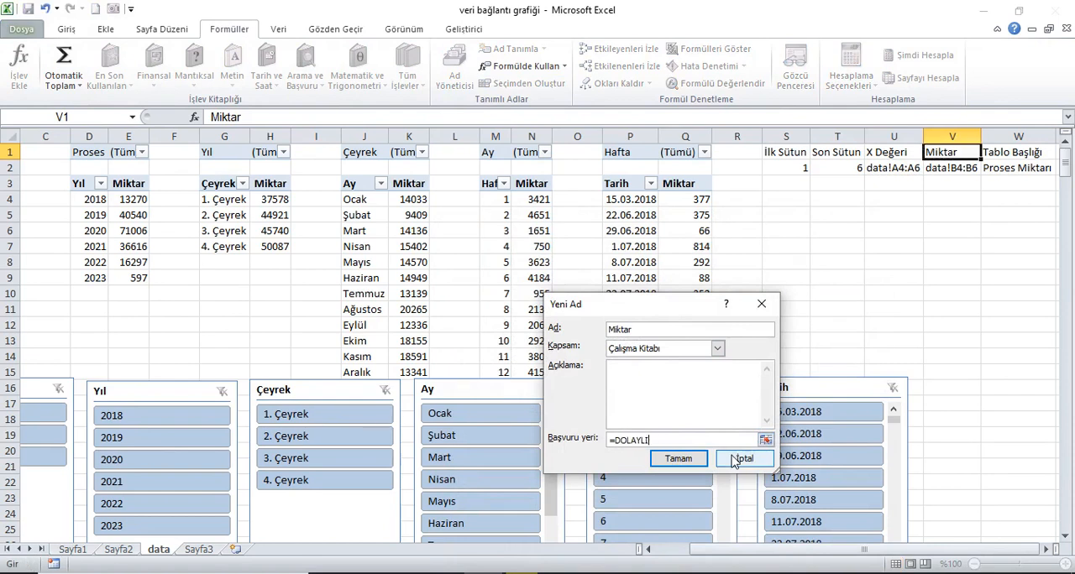
pyautogui.click(957, 172)
pyautogui.write(')')
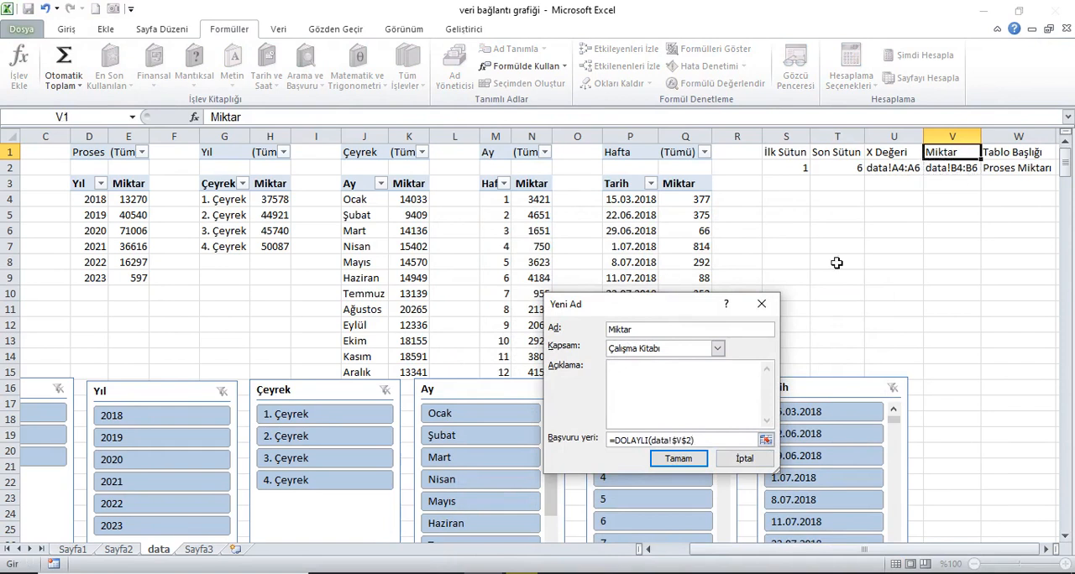
pyautogui.click(682, 458)
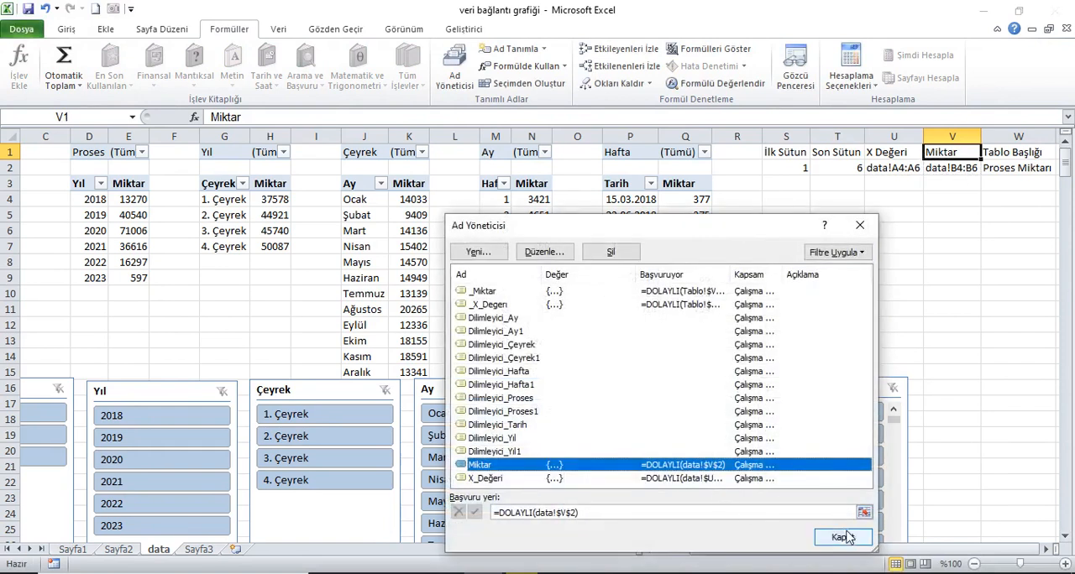
pyautogui.click(841, 537)
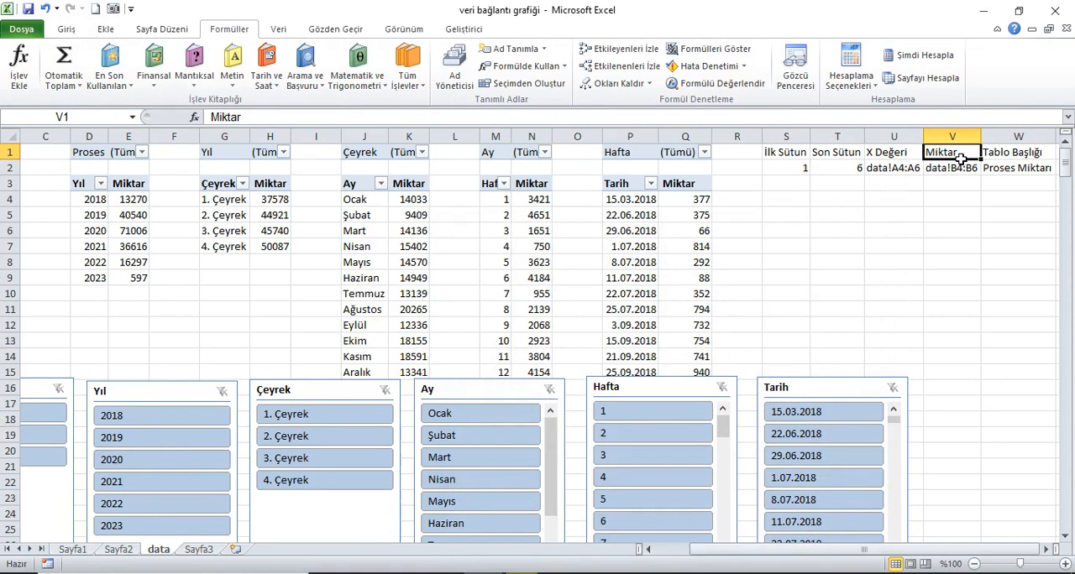
# Step: Select the Proses, Yıl, Çeyrek, Ay, Hafta and Tarih slicers together on the data sheet and cut them
pyautogui.moveTo(863, 550); pyautogui.dragTo(801, 557)
pyautogui.click(74, 395)
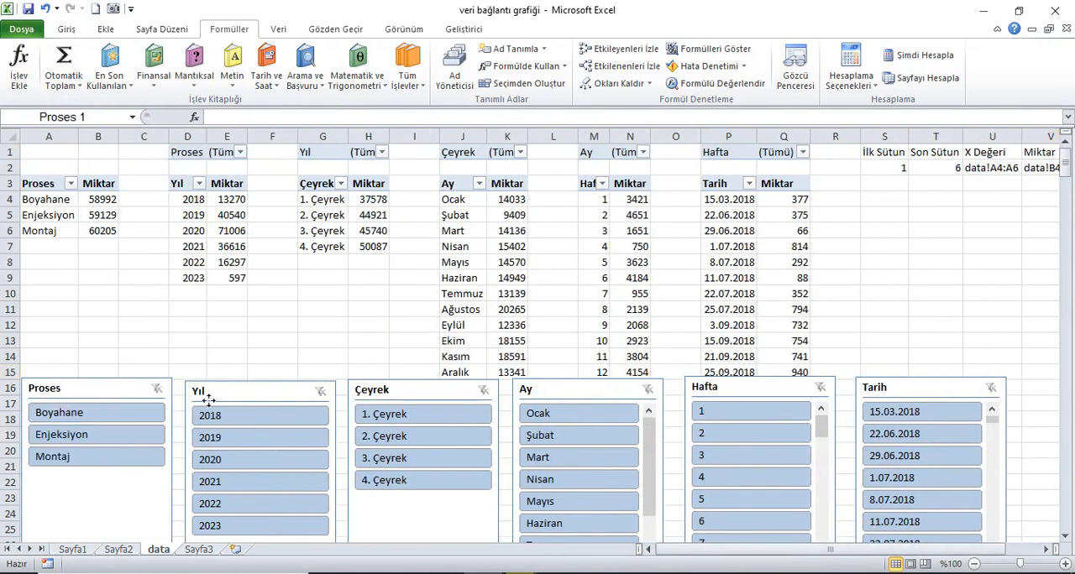
pyautogui.keyDown('ctrl'); pyautogui.click(224, 395); pyautogui.keyUp('ctrl')
pyautogui.keyDown('ctrl'); pyautogui.click(401, 397); pyautogui.keyUp('ctrl')
pyautogui.keyDown('ctrl'); pyautogui.click(615, 399); pyautogui.keyUp('ctrl')
pyautogui.keyDown('ctrl'); pyautogui.click(730, 399); pyautogui.keyUp('ctrl')
pyautogui.keyDown('ctrl'); pyautogui.click(889, 394); pyautogui.keyUp('ctrl')
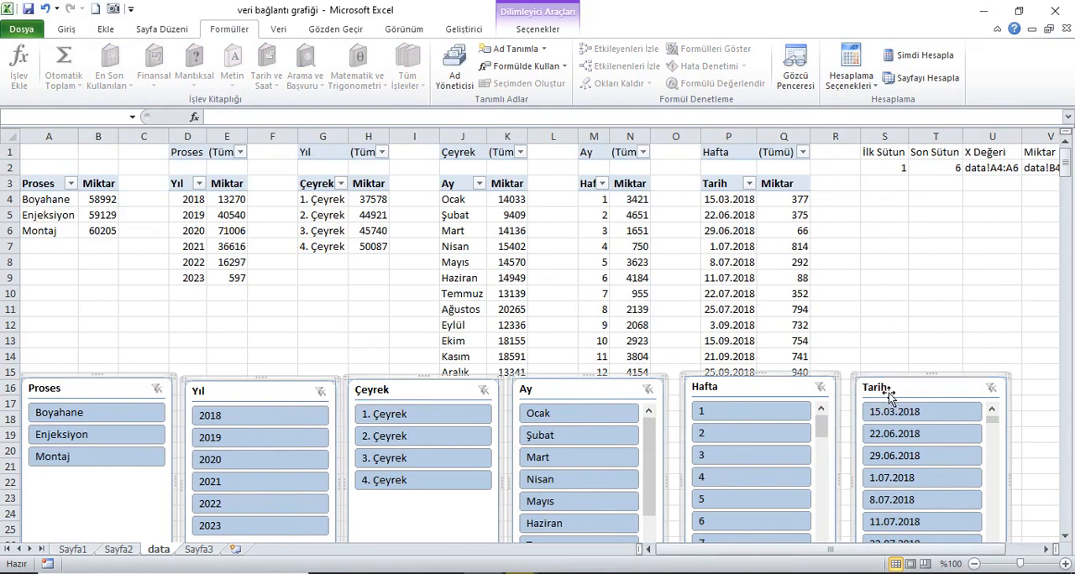
pyautogui.rightClick(890, 391)
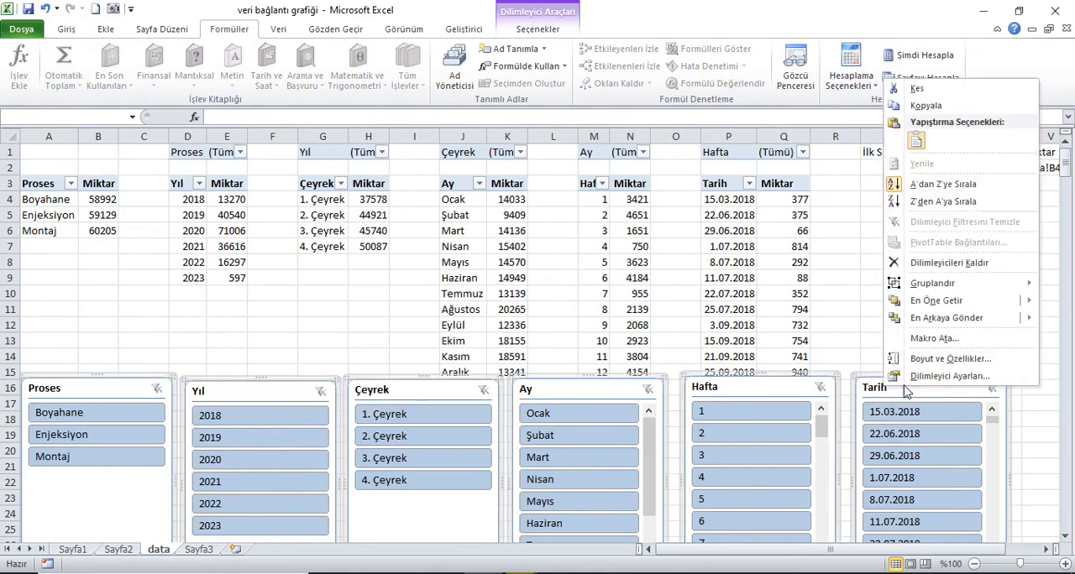
pyautogui.click(916, 89)
# Step: Paste the cut slicers into a new worksheet after Sayfa3 and move them down to start around row 16
pyautogui.click(205, 551)
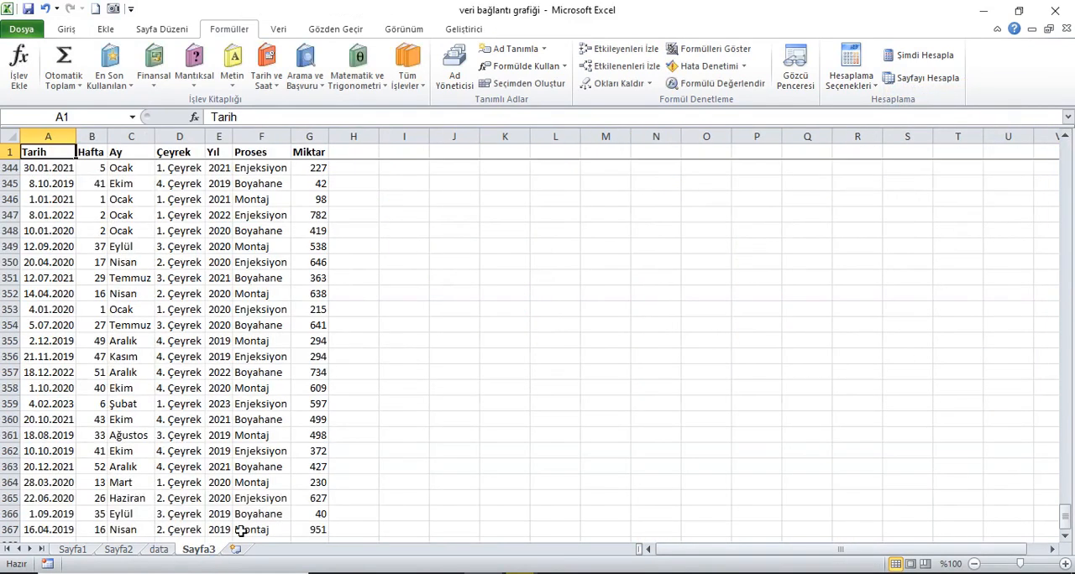
pyautogui.click(235, 550)
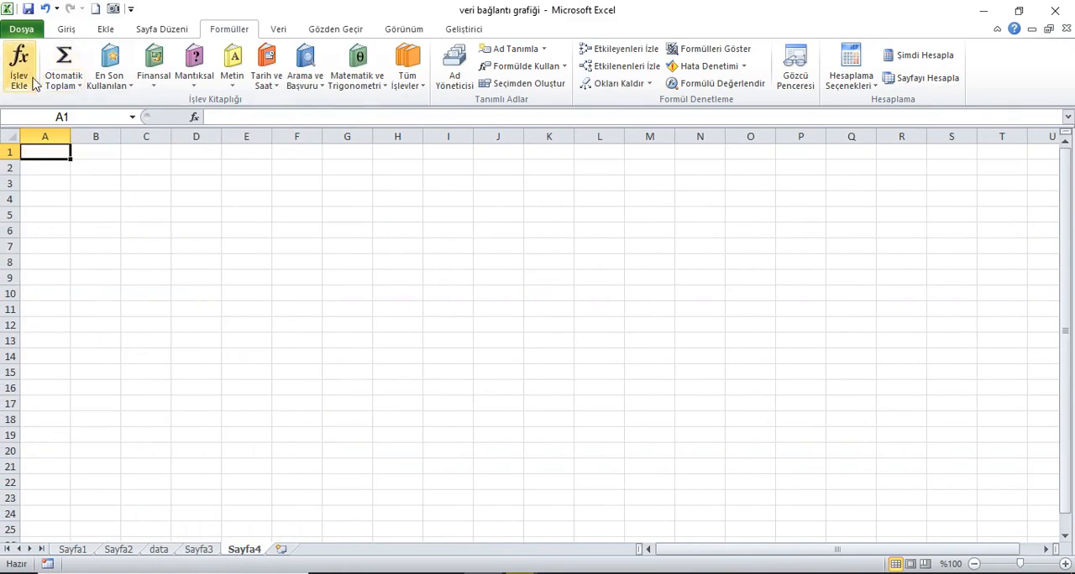
pyautogui.click(55, 287)
pyautogui.click(65, 28)
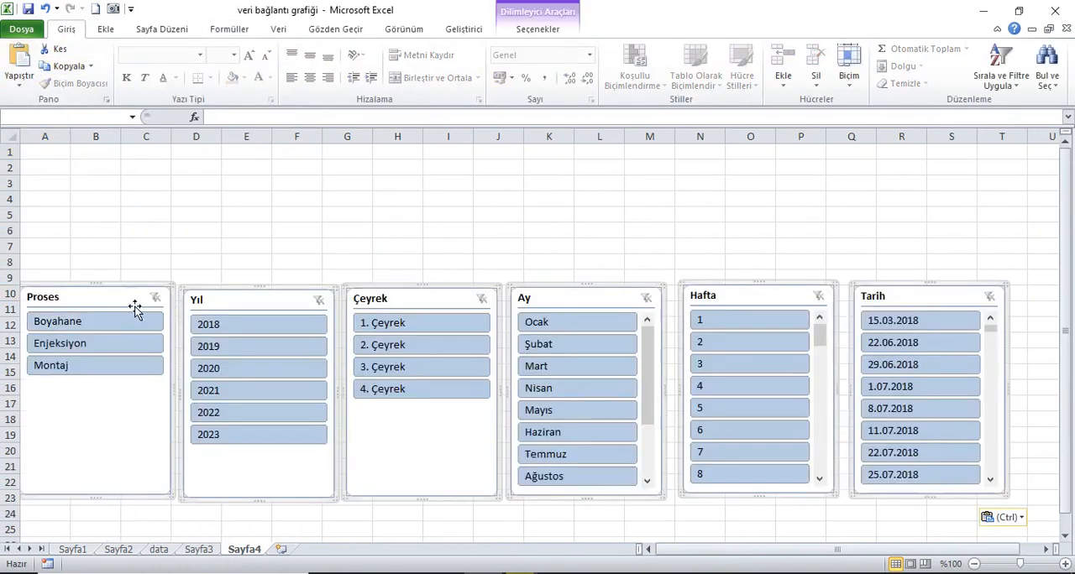
pyautogui.click(168, 293)
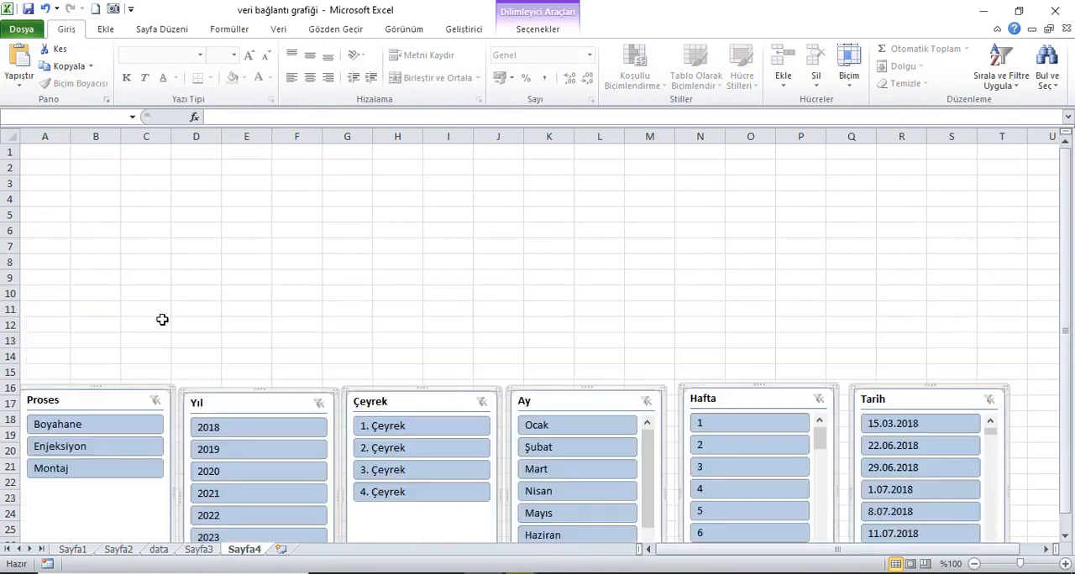
# Step: Insert an empty 3-D clustered column chart and place it above the slicers, spanning about columns F to M from row 1
pyautogui.click(252, 155)
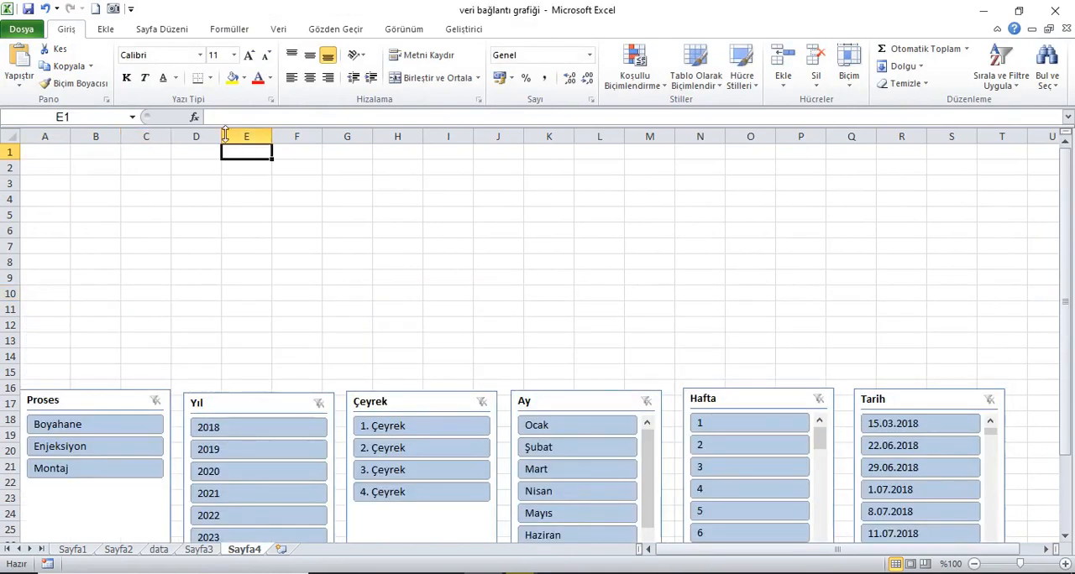
pyautogui.click(105, 30)
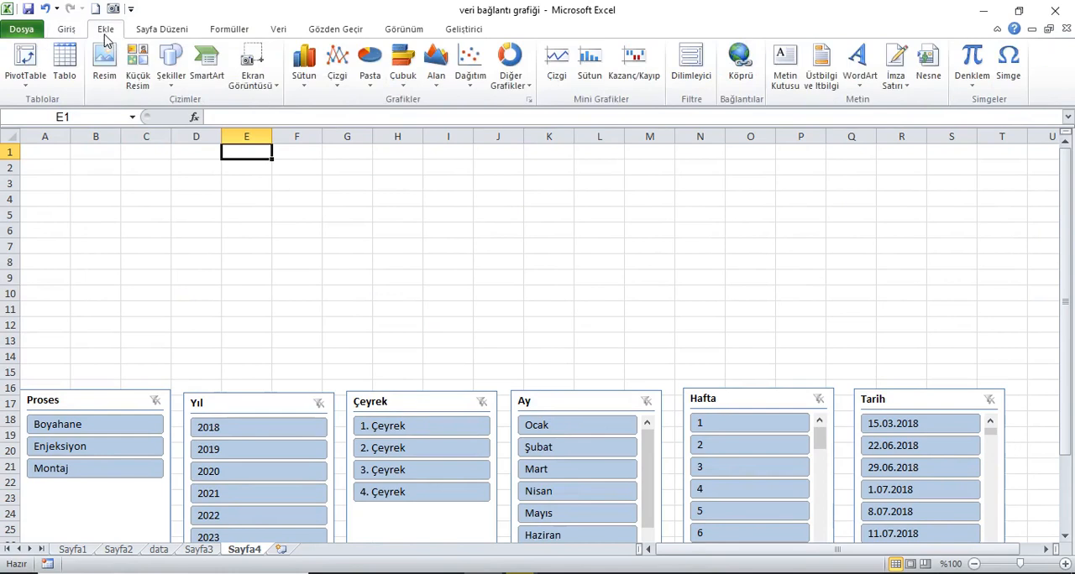
pyautogui.click(313, 91)
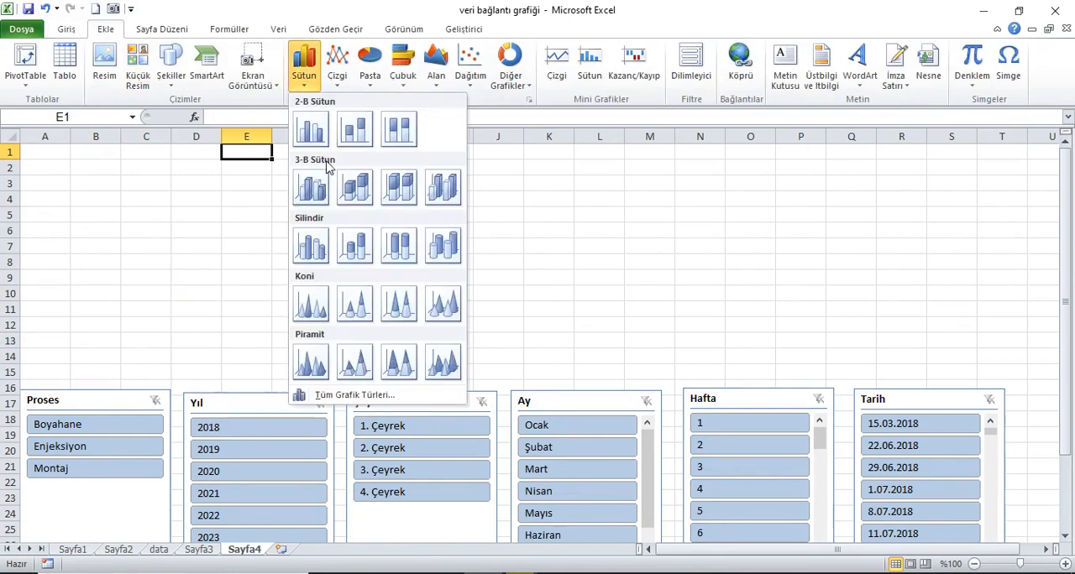
pyautogui.click(312, 186)
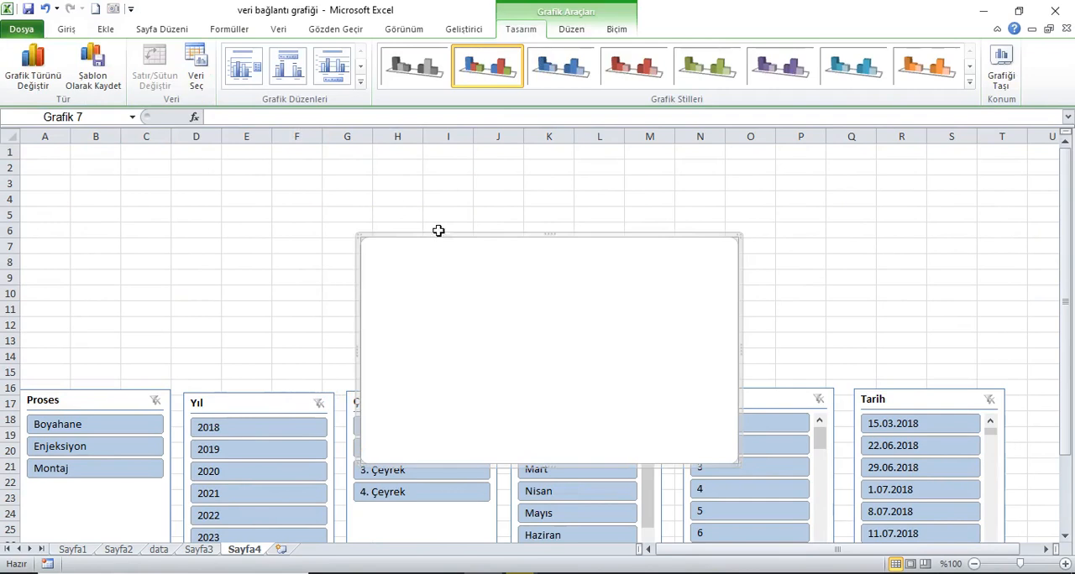
pyautogui.moveTo(451, 241); pyautogui.dragTo(393, 144)
pyautogui.moveTo(447, 267); pyautogui.dragTo(374, 164)
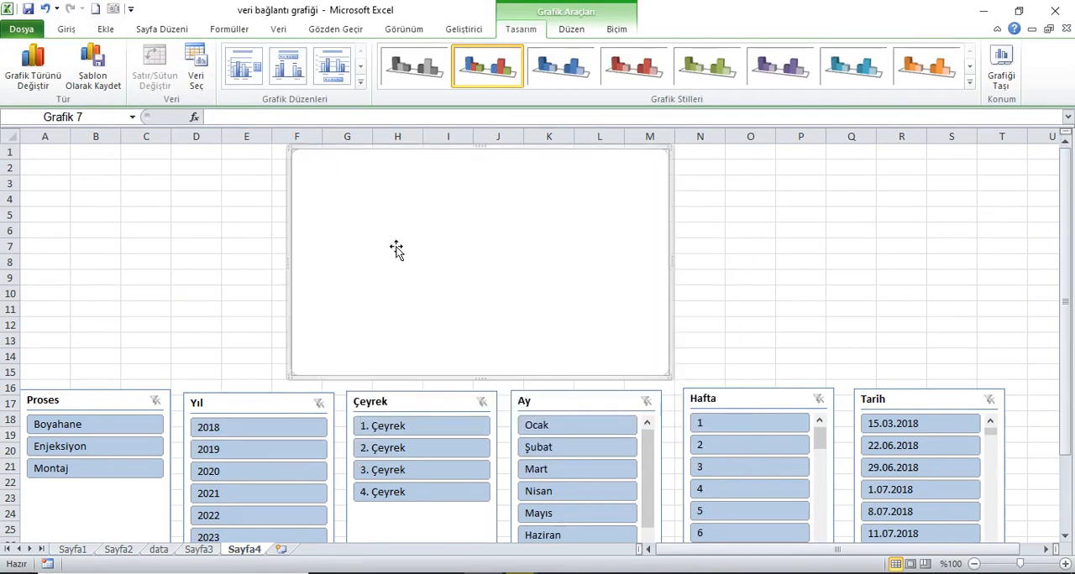
# Step: Add a new data series to the chart with its series name linked to =data!$V$1
pyautogui.rightClick(388, 215)
pyautogui.click(447, 361)
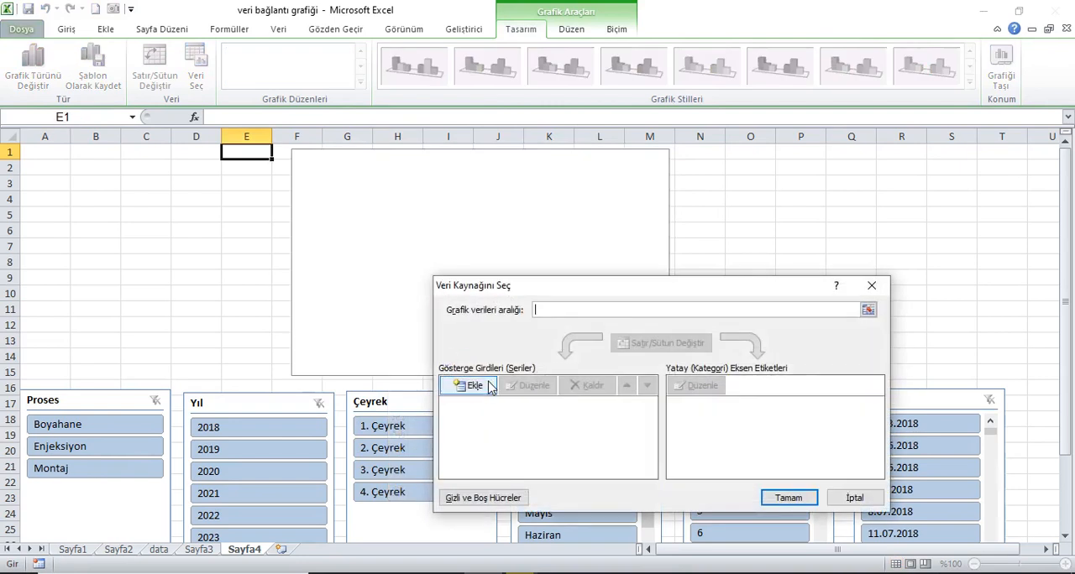
pyautogui.click(473, 386)
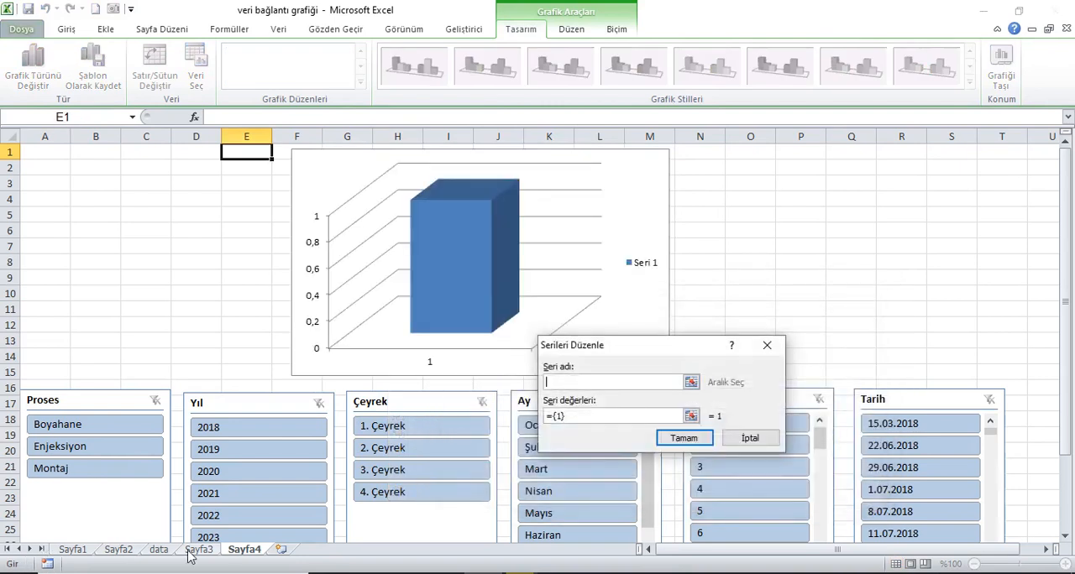
pyautogui.click(159, 549)
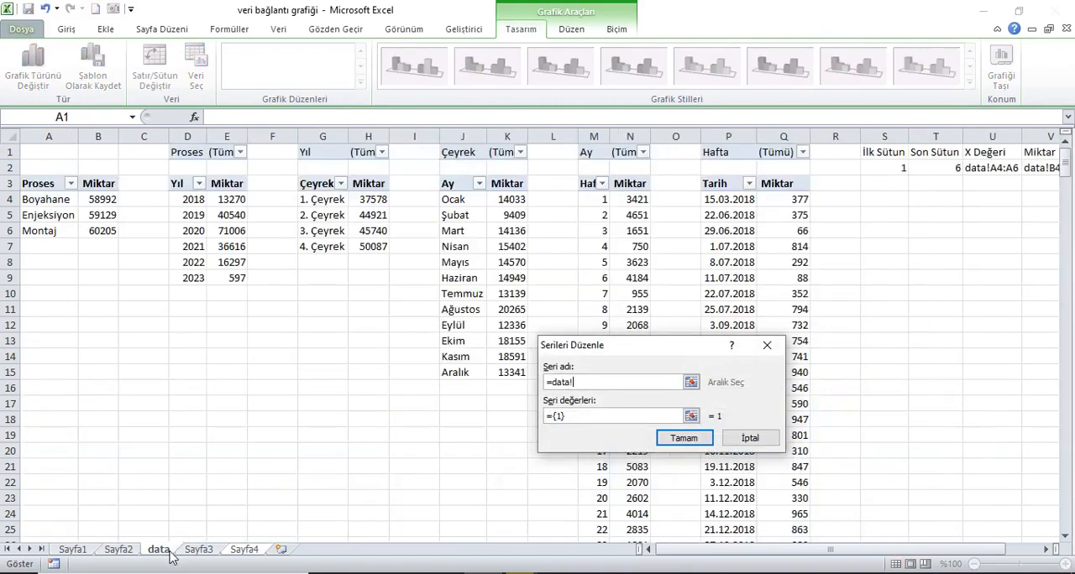
pyautogui.click(1061, 550)
pyautogui.click(1061, 551)
pyautogui.click(1061, 551)
pyautogui.click(906, 158)
# Step: Set the new series' values to the defined name as =data!Miktar and apply the chart's data source
pyautogui.click(583, 417)
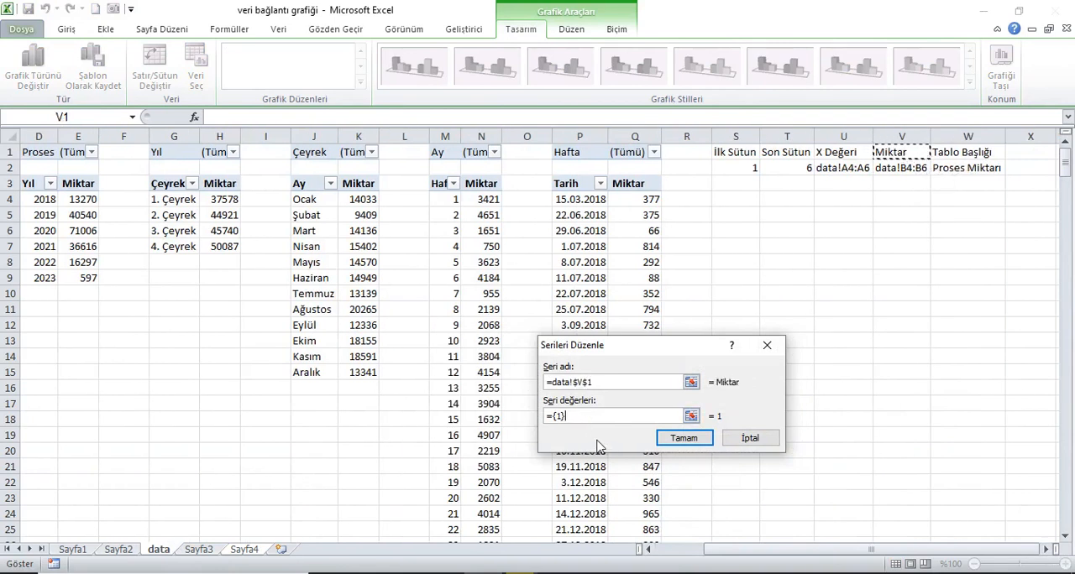
pyautogui.press('BackSpace')
pyautogui.press('BackSpace')
pyautogui.click(899, 311)
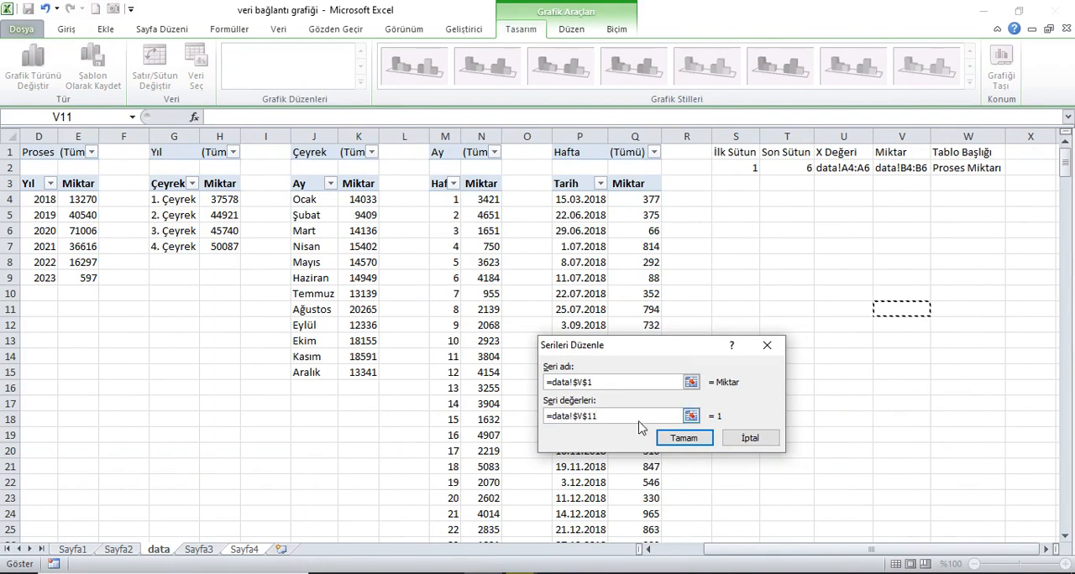
pyautogui.press('BackSpace')
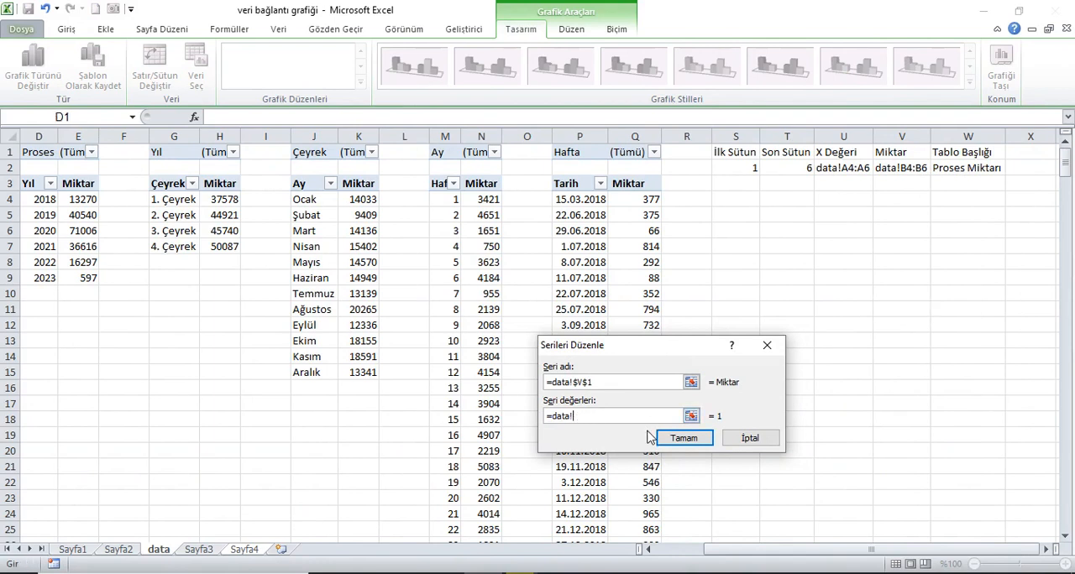
pyautogui.press('F3')
pyautogui.moveTo(650, 318); pyautogui.dragTo(889, 301)
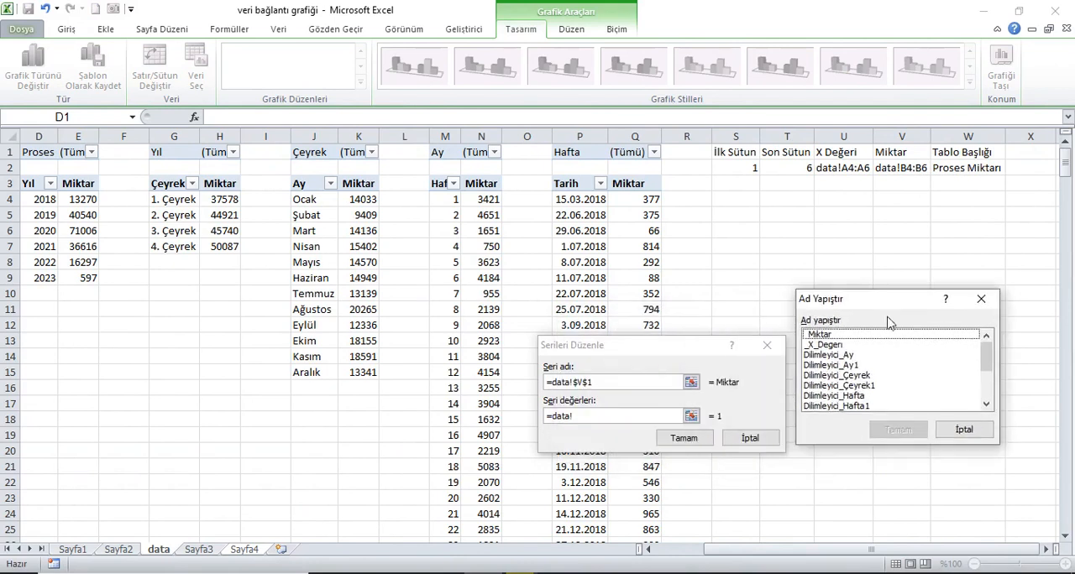
pyautogui.click(827, 335)
pyautogui.scroll(-3, 878, 361)
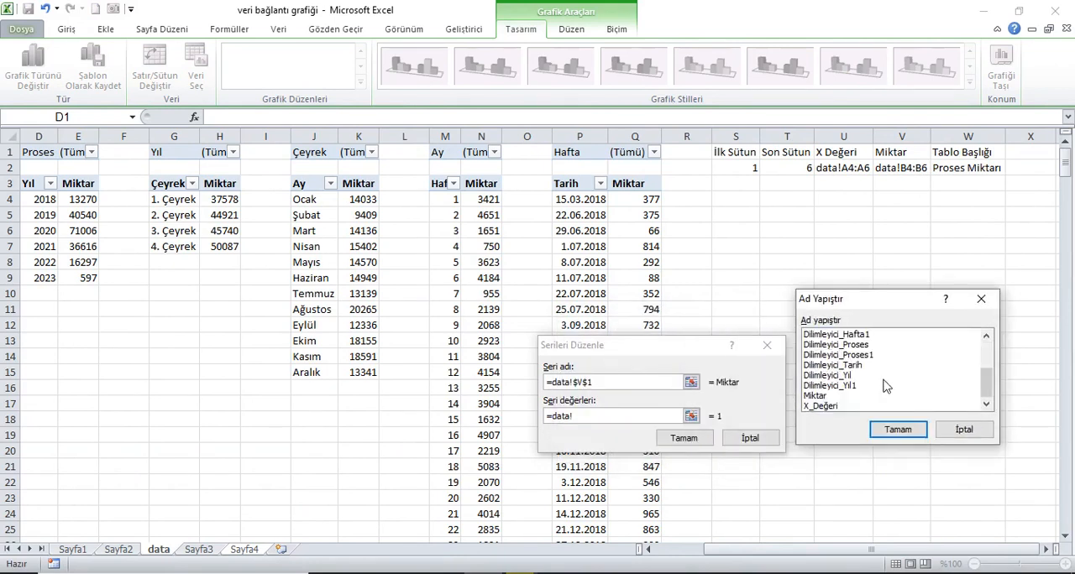
pyautogui.click(840, 396)
pyautogui.click(898, 429)
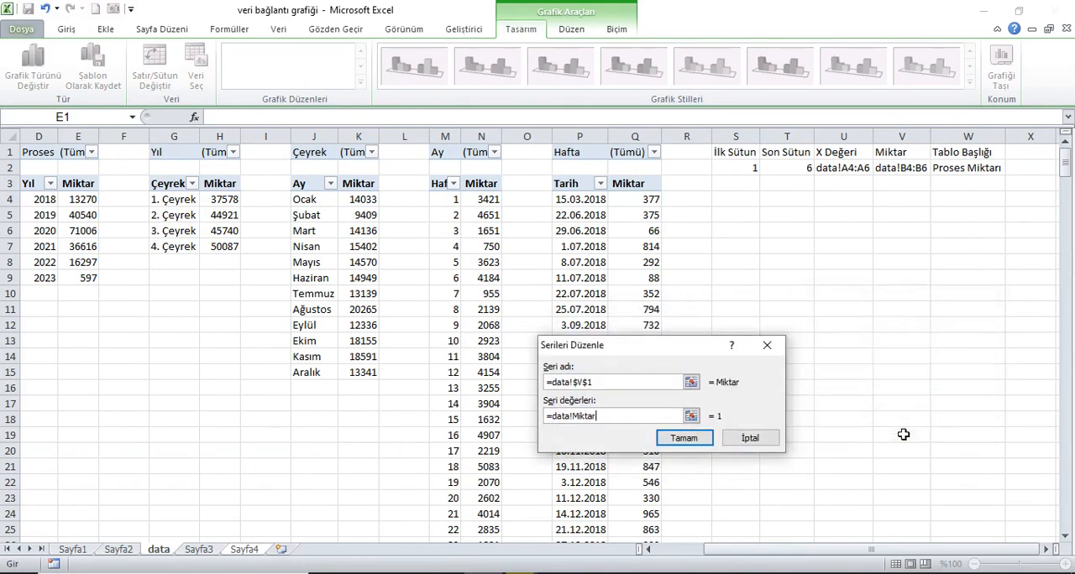
pyautogui.click(705, 440)
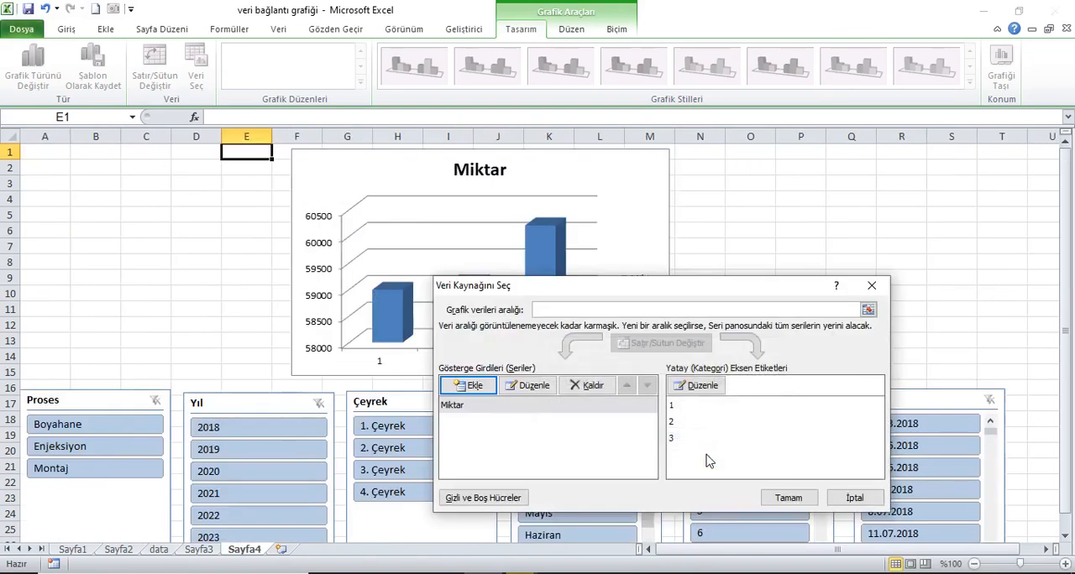
pyautogui.click(782, 498)
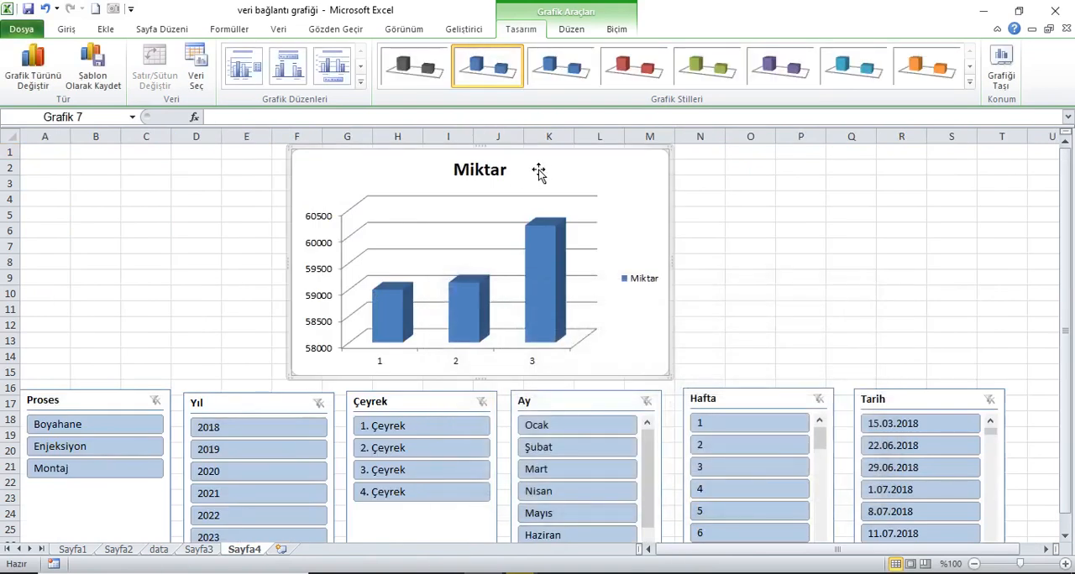
# Step: Set the chart's horizontal axis labels to the defined name as =data!X_Değeri and apply the data source
pyautogui.rightClick(638, 236)
pyautogui.click(678, 375)
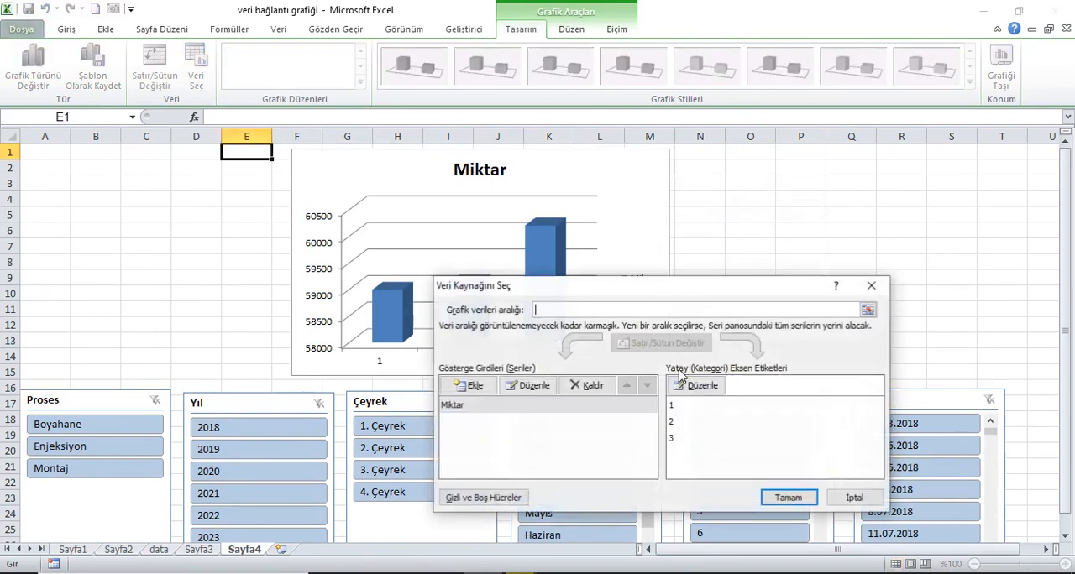
pyautogui.click(695, 386)
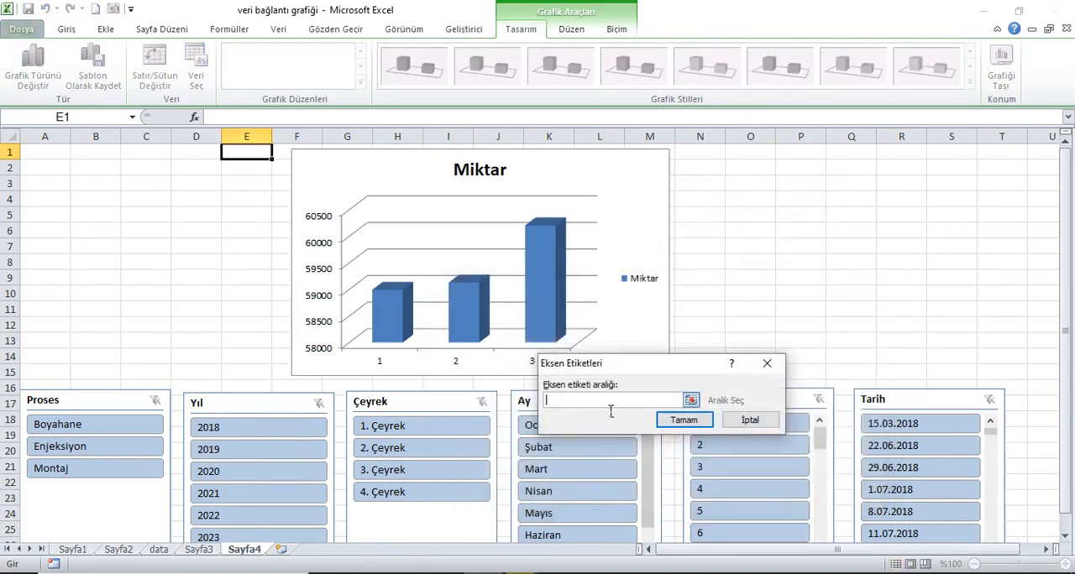
pyautogui.click(158, 549)
pyautogui.click(805, 312)
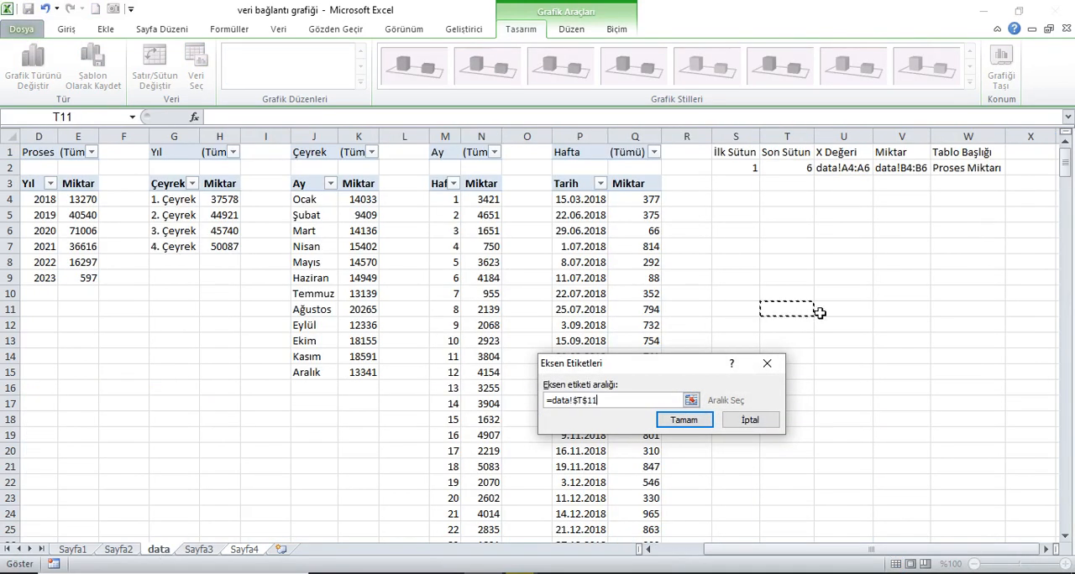
pyautogui.press('BackSpace')
pyautogui.press('BackSpace')
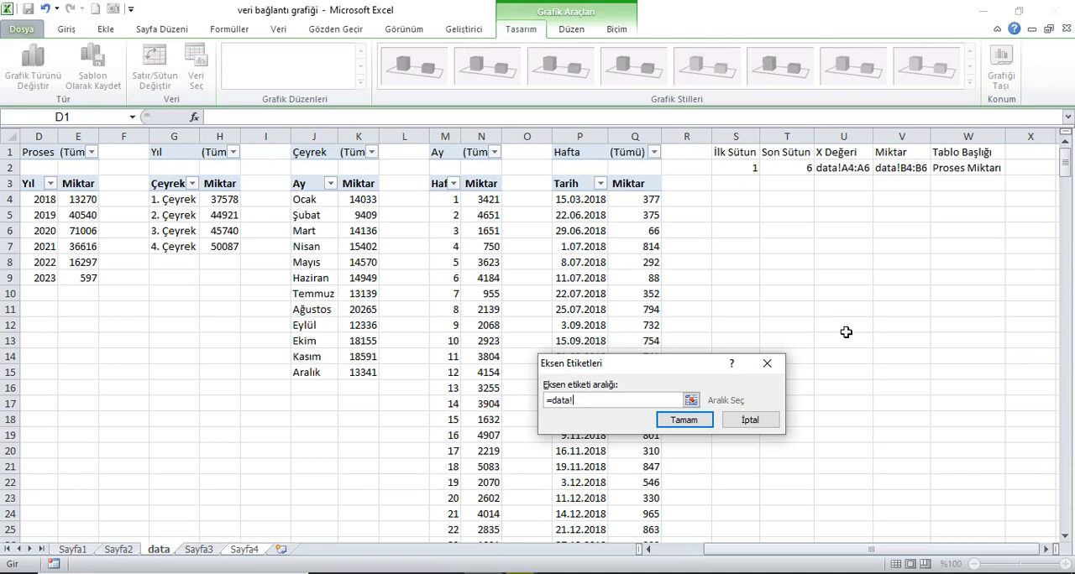
pyautogui.press('F3')
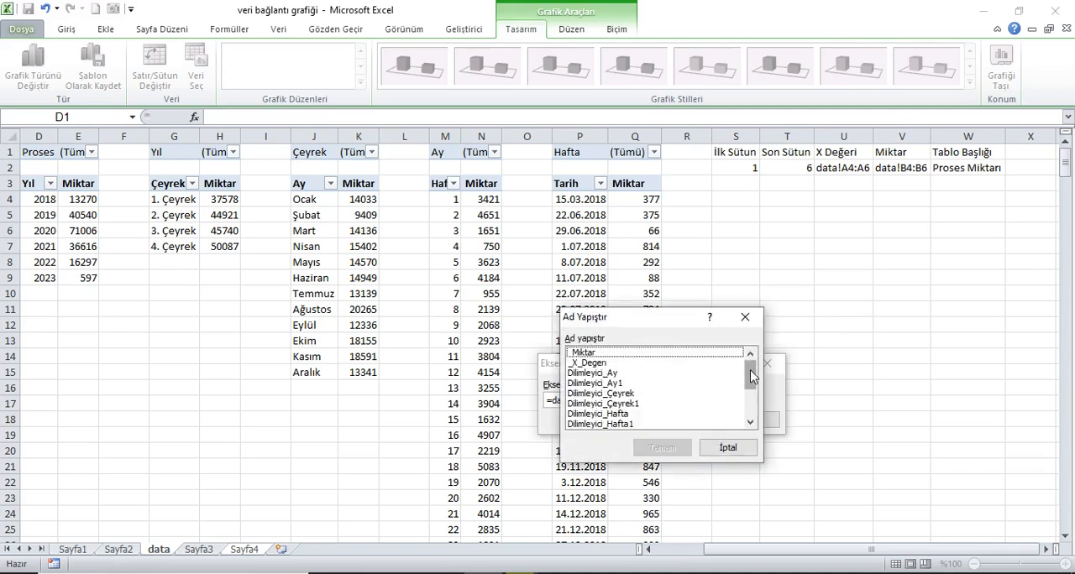
pyautogui.moveTo(753, 385); pyautogui.dragTo(751, 416)
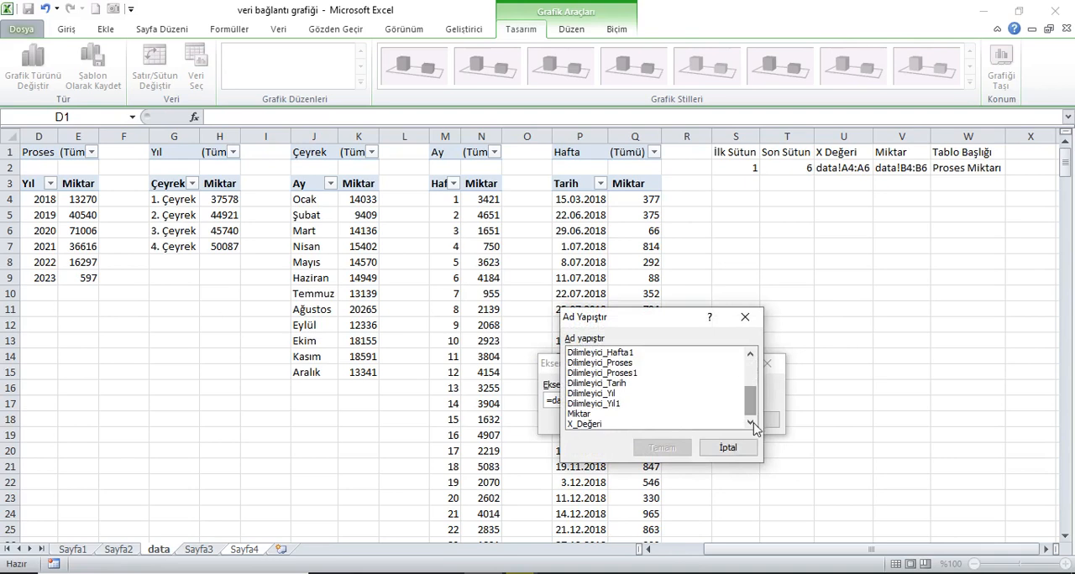
pyautogui.click(597, 424)
pyautogui.click(680, 448)
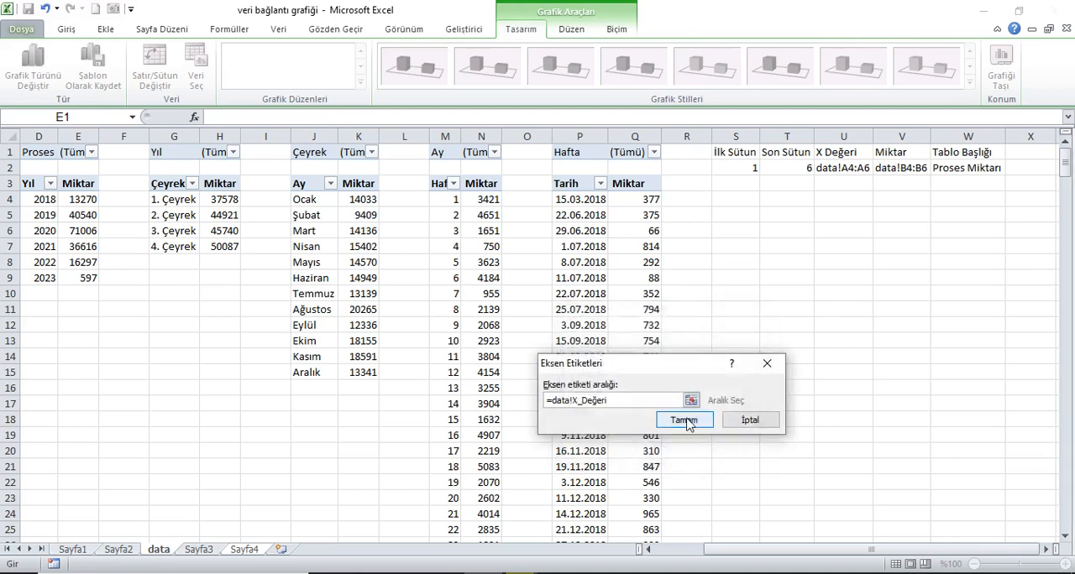
pyautogui.click(686, 421)
pyautogui.click(788, 498)
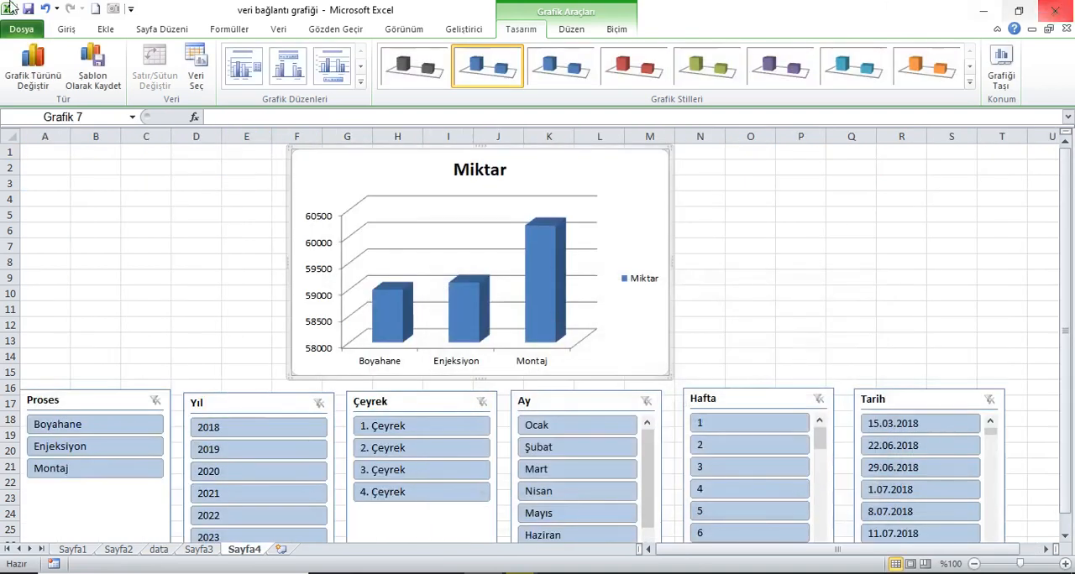
pyautogui.click(48, 154)
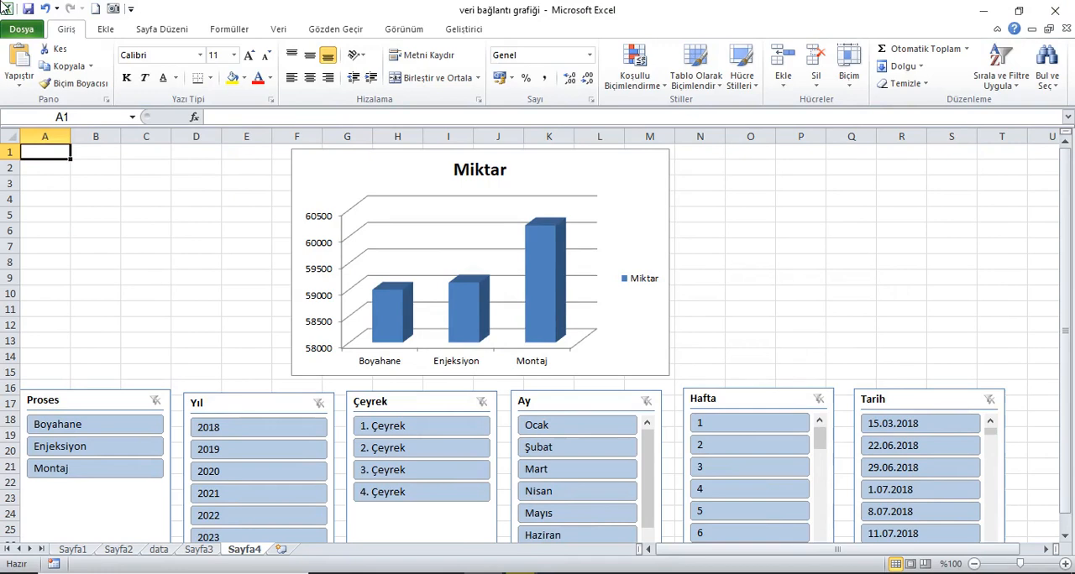
# Step: Format the Miktar series fill to vary colors by point, and delete the chart's legend
pyautogui.click(541, 247)
pyautogui.rightClick(538, 246)
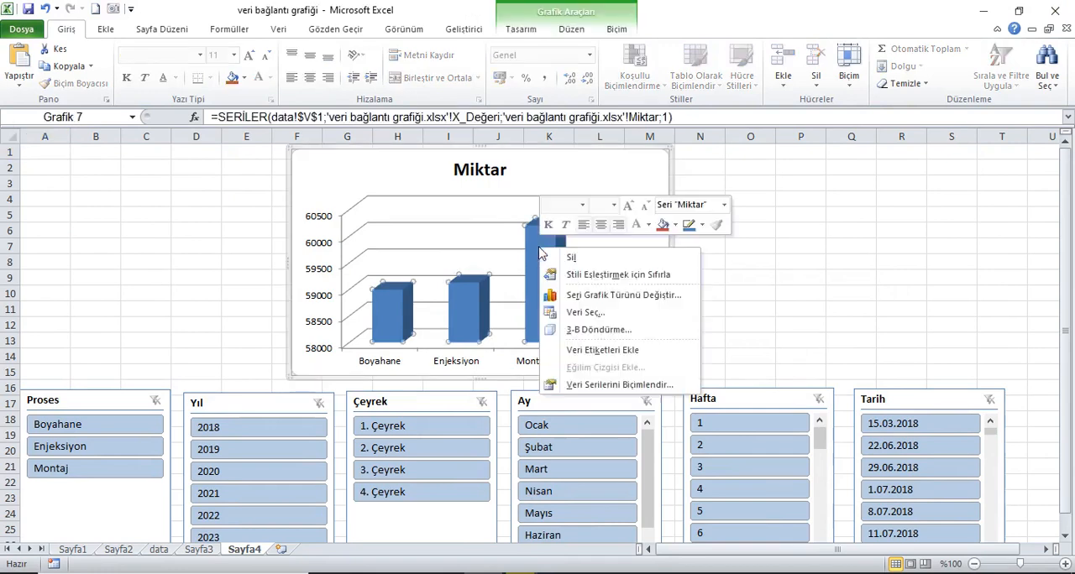
pyautogui.click(613, 384)
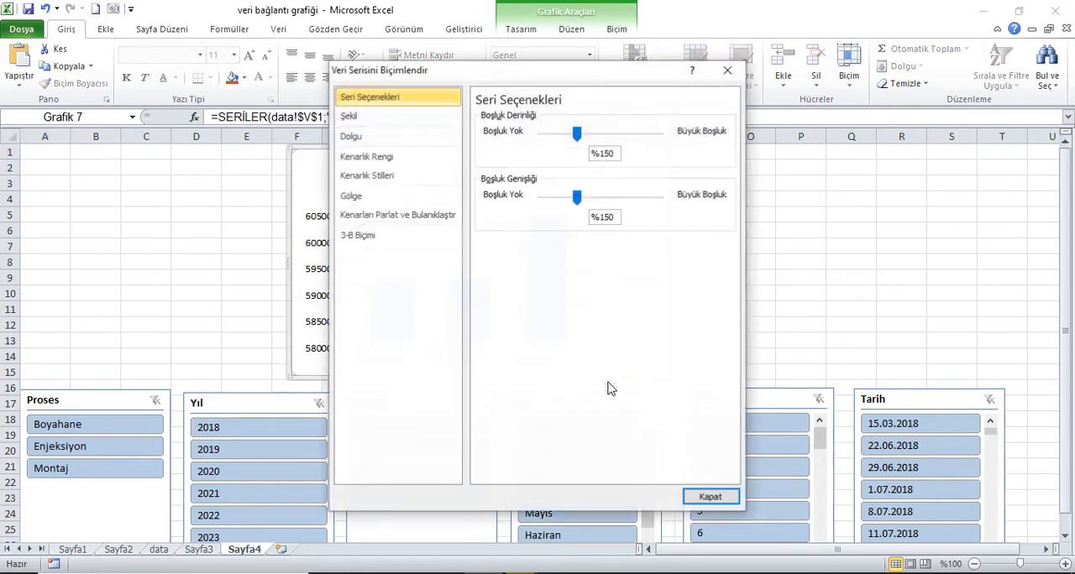
pyautogui.click(353, 139)
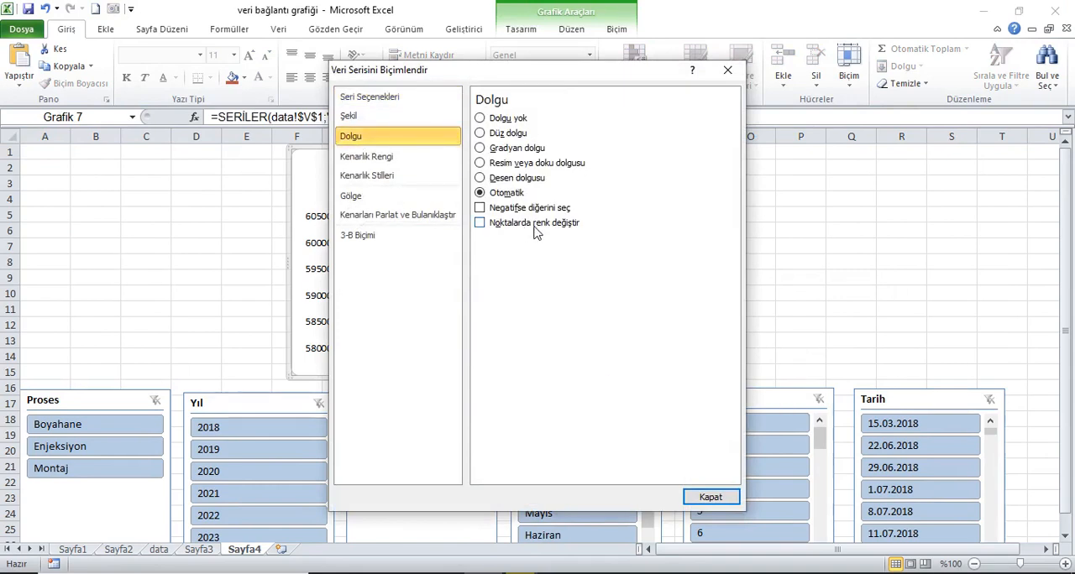
pyautogui.click(708, 498)
pyautogui.click(647, 278)
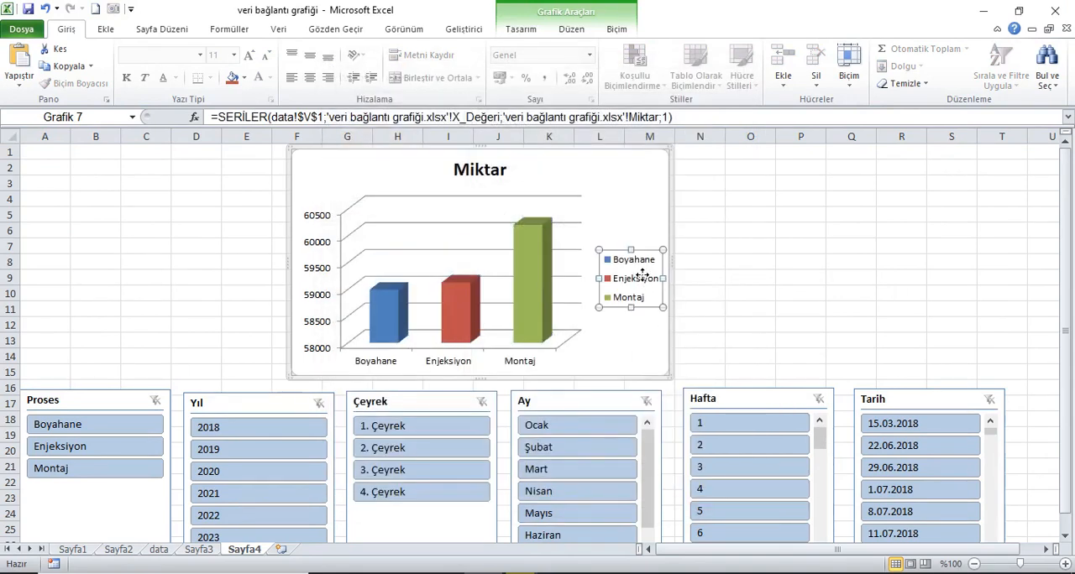
pyautogui.press('Delete')
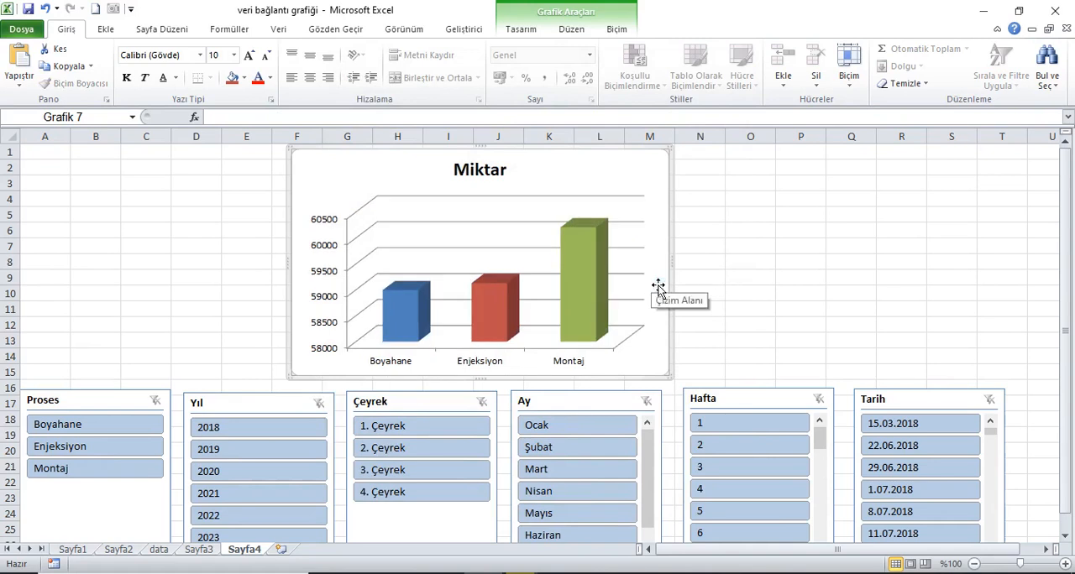
# Step: Link the chart title to the Tablo Başlığı value with the formula =data!W2
pyautogui.click(482, 172)
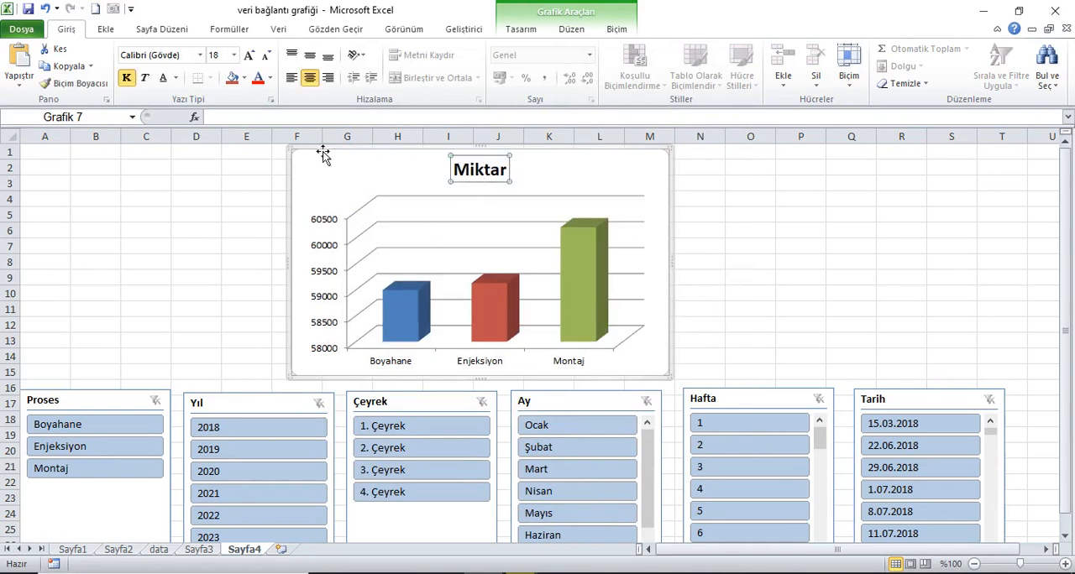
pyautogui.click(263, 122)
pyautogui.write('=')
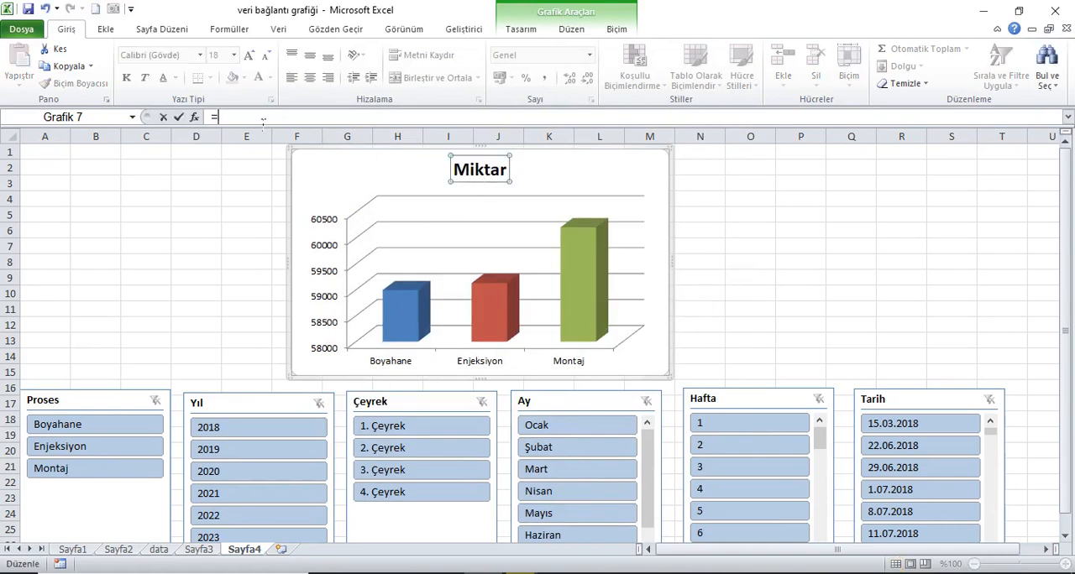
pyautogui.click(159, 550)
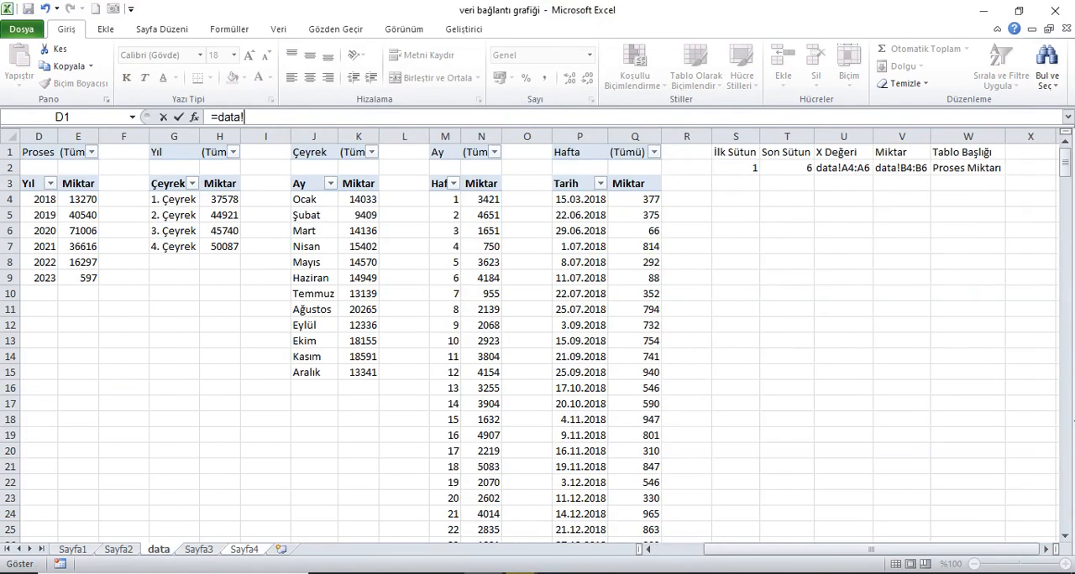
pyautogui.click(980, 169)
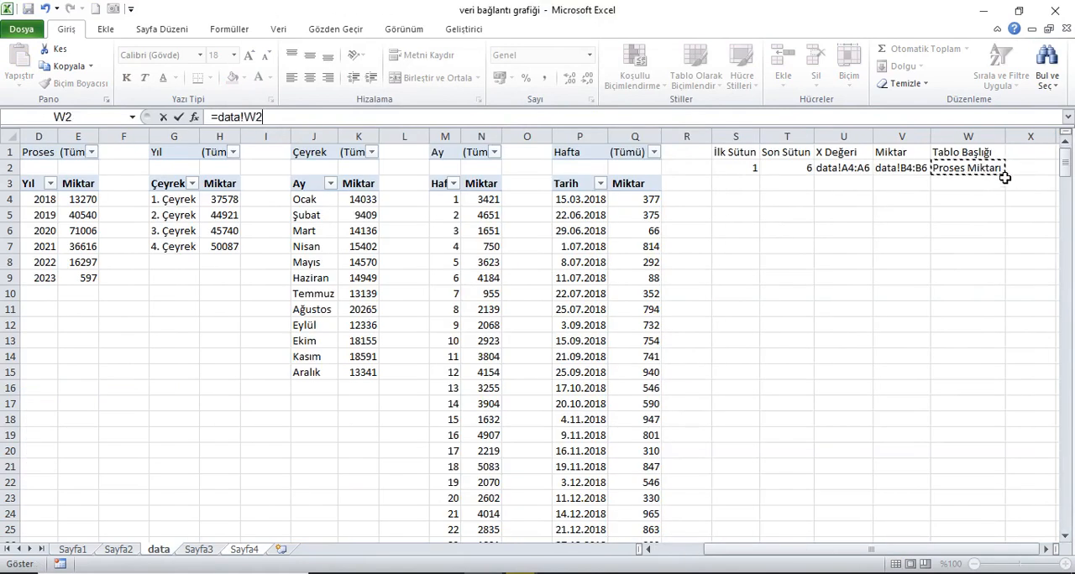
pyautogui.press('Return')
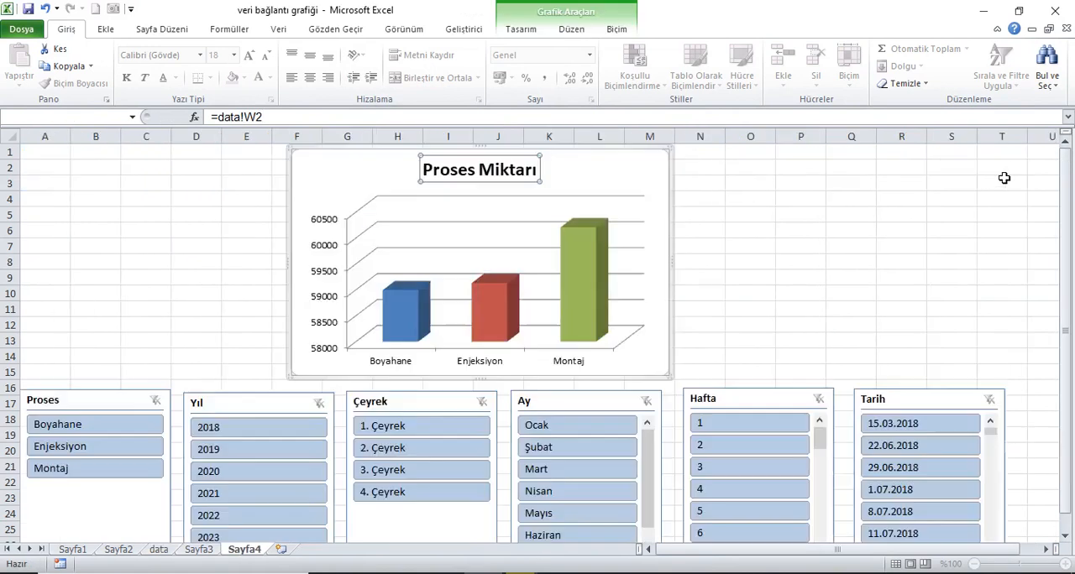
# Step: Enlarge the chart to span about columns F to O and rows 1 to 18, and move the Proses slicer up beside it
pyautogui.click(655, 192)
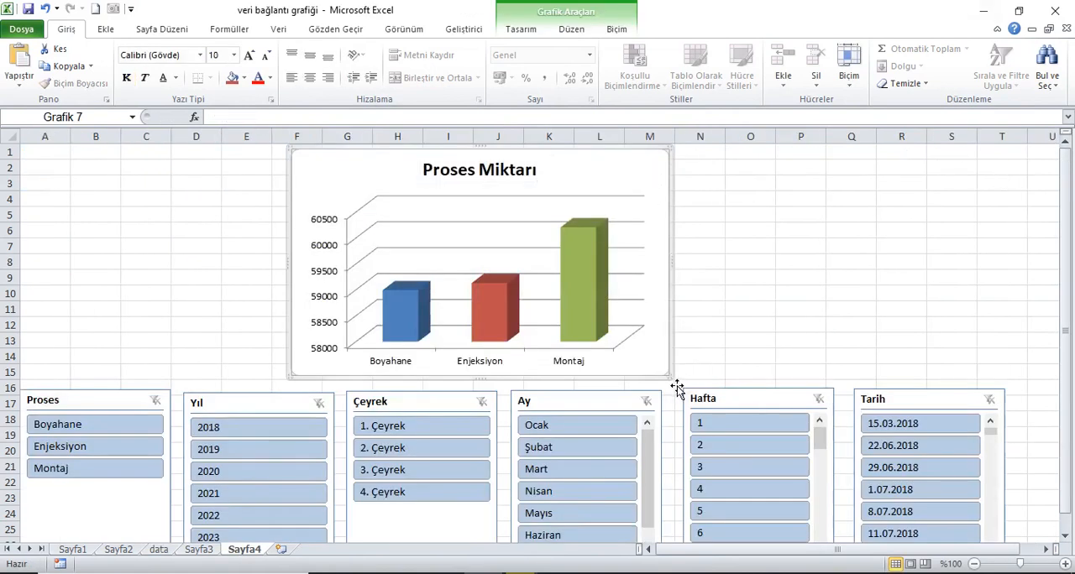
pyautogui.moveTo(671, 382); pyautogui.dragTo(781, 435)
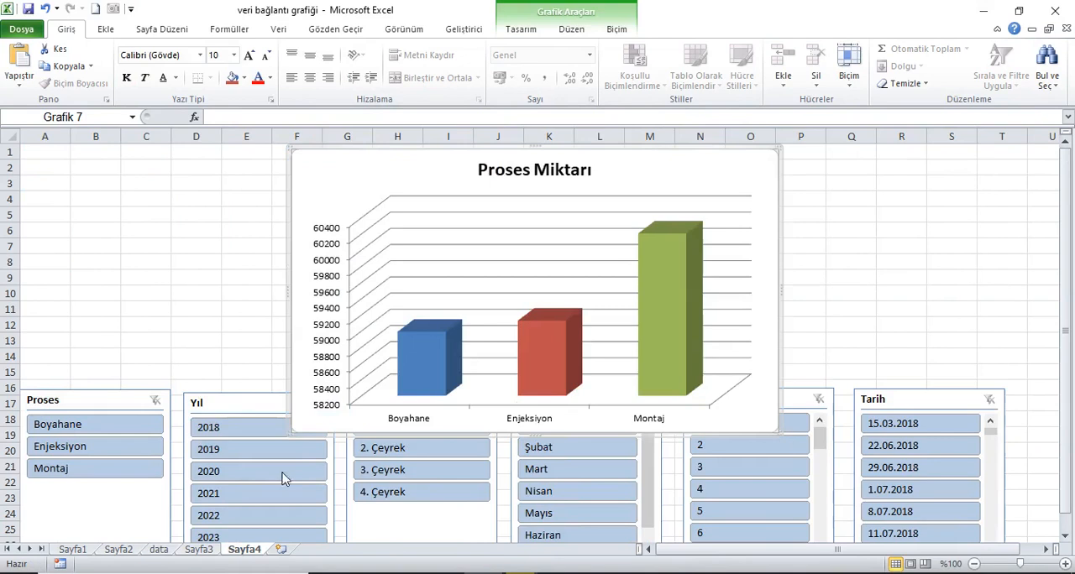
pyautogui.moveTo(130, 408); pyautogui.dragTo(130, 252)
# Step: Hide the gridlines on the Sayfa4 worksheet
pyautogui.click(251, 177)
pyautogui.click(403, 28)
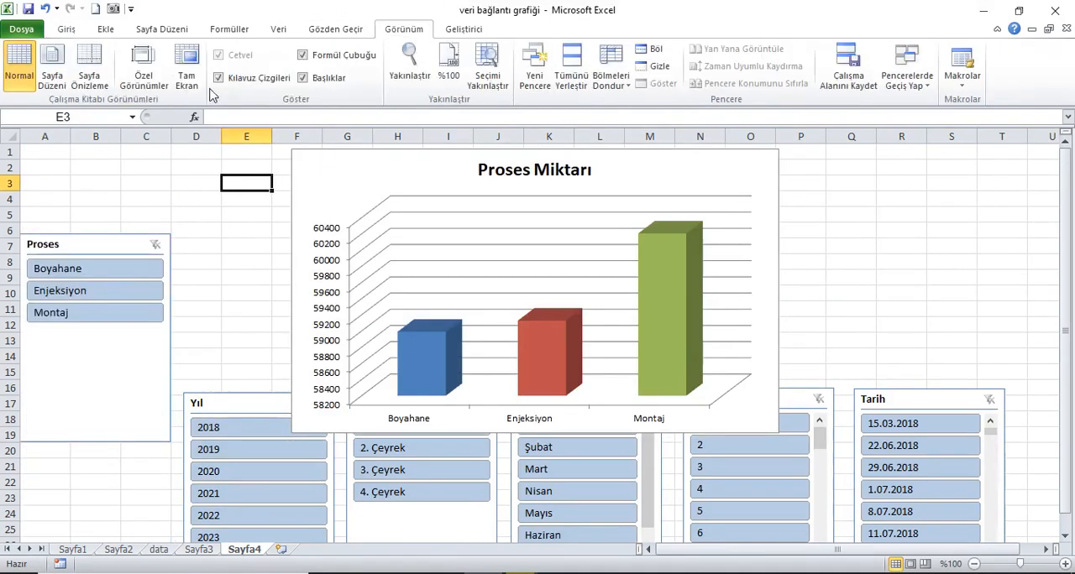
pyautogui.click(246, 79)
# Step: Shrink the Proses slicer to about 3.3 cm by 3.3 cm and place it near row 1 in columns D and E
pyautogui.moveTo(127, 257); pyautogui.dragTo(143, 179)
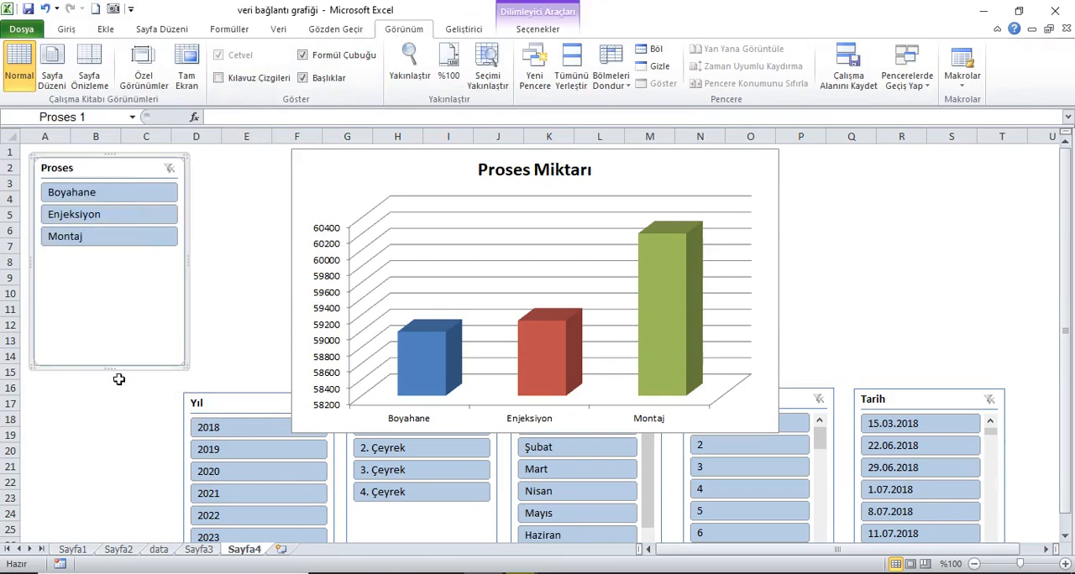
pyautogui.moveTo(115, 378); pyautogui.dragTo(118, 269)
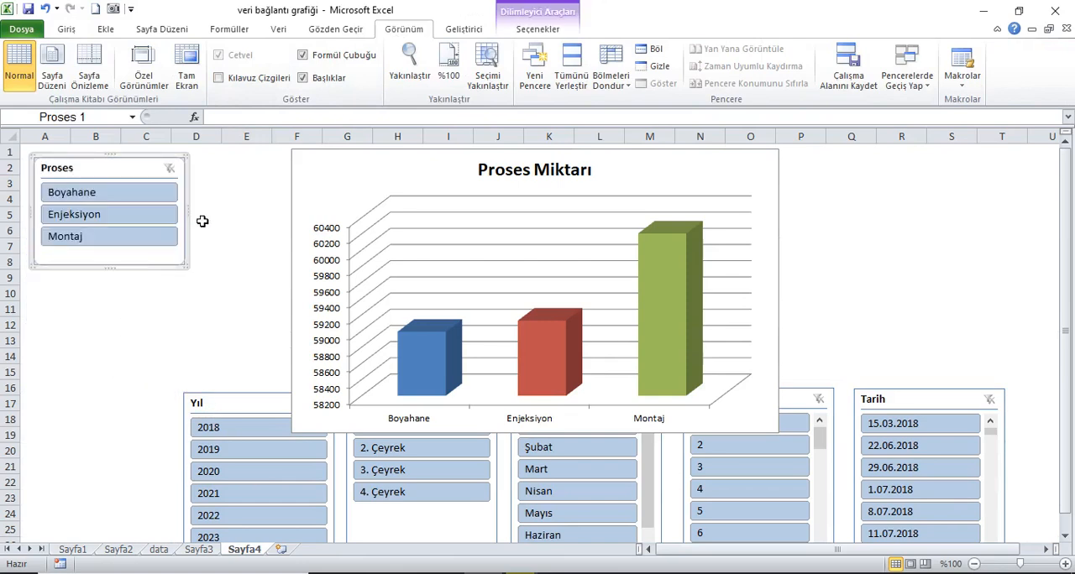
pyautogui.moveTo(193, 216); pyautogui.dragTo(135, 216)
pyautogui.moveTo(91, 165); pyautogui.dragTo(201, 173)
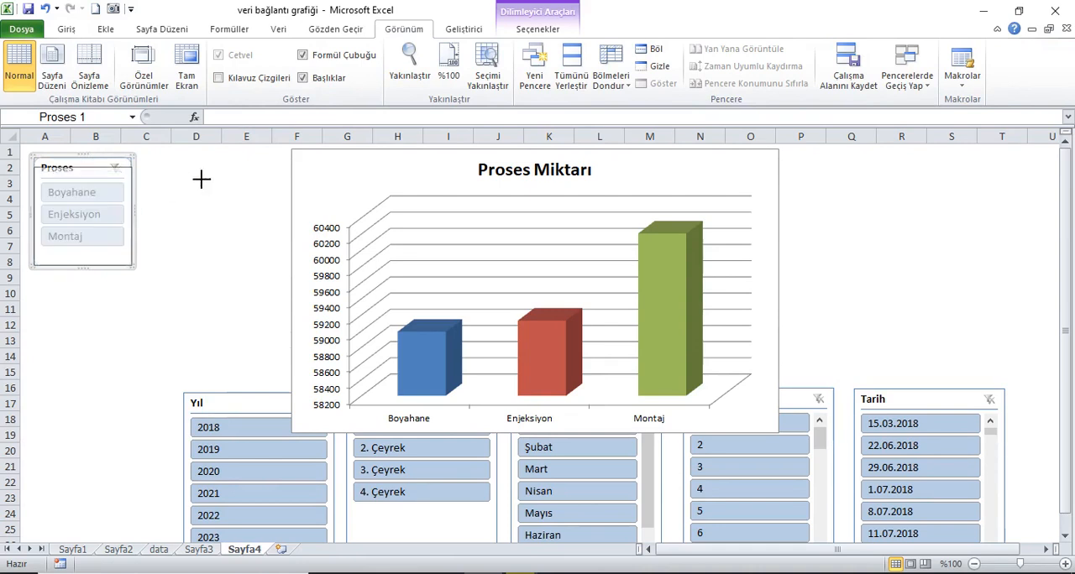
pyautogui.moveTo(99, 177); pyautogui.dragTo(244, 173)
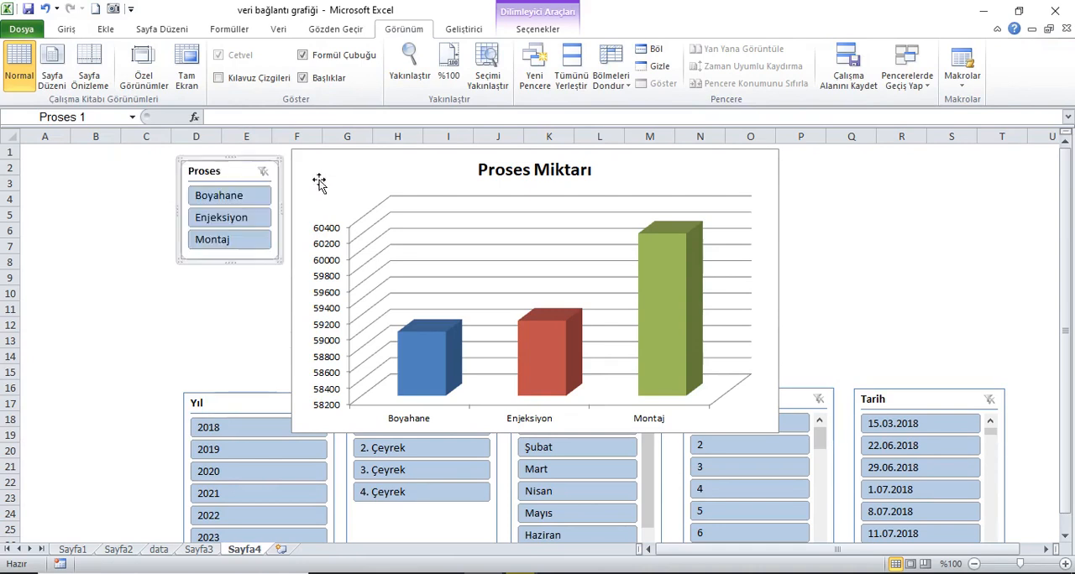
# Step: Spread the slicers around the chart: Yıl and Çeyrek to its lower left, Tarih to its right and Hafta to its lower right
pyautogui.moveTo(237, 409); pyautogui.dragTo(141, 384)
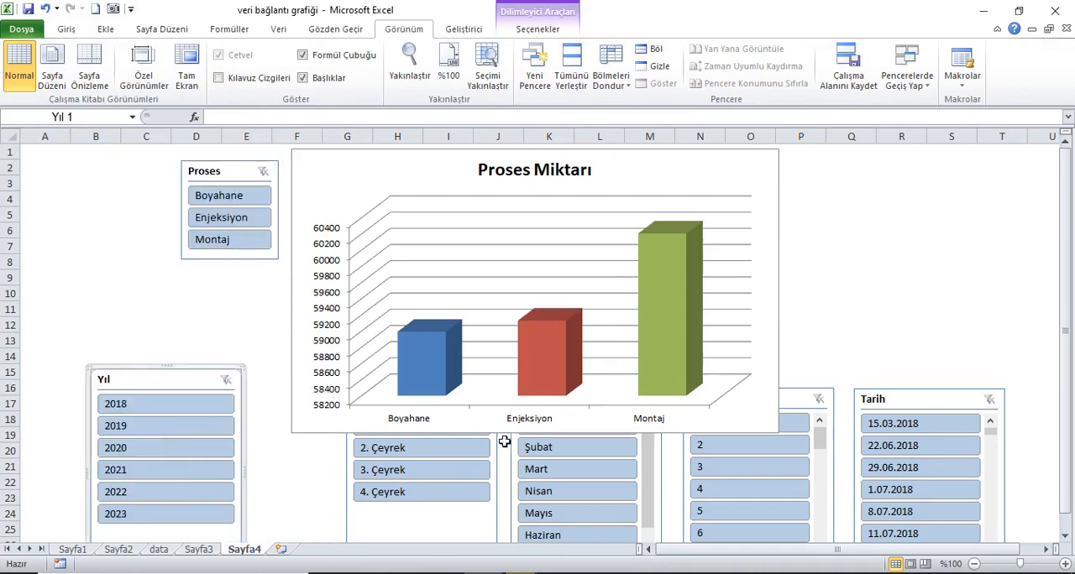
pyautogui.click(616, 170)
pyautogui.moveTo(372, 518); pyautogui.dragTo(107, 346)
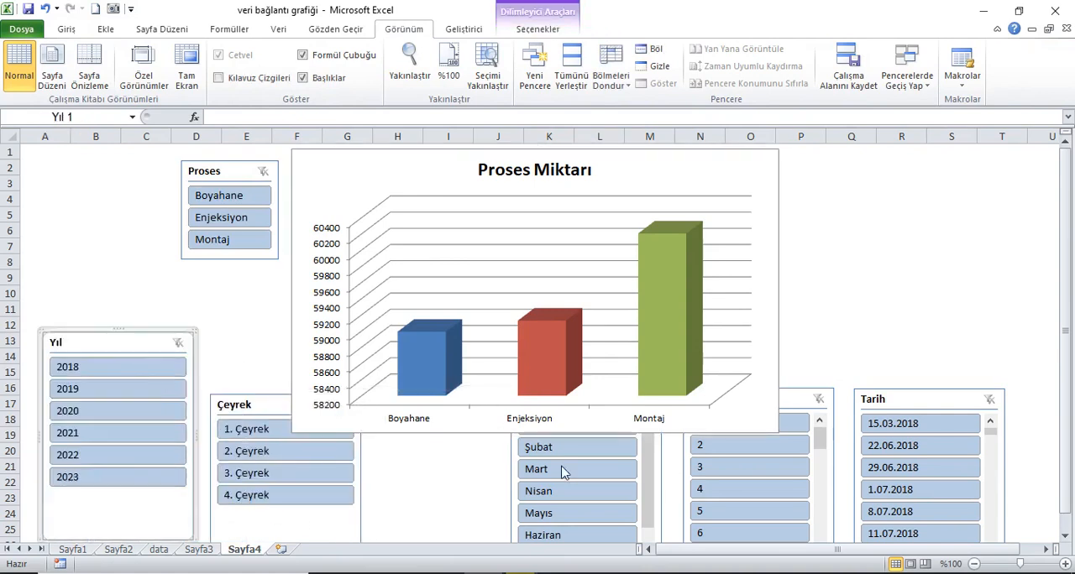
pyautogui.moveTo(892, 401); pyautogui.dragTo(989, 180)
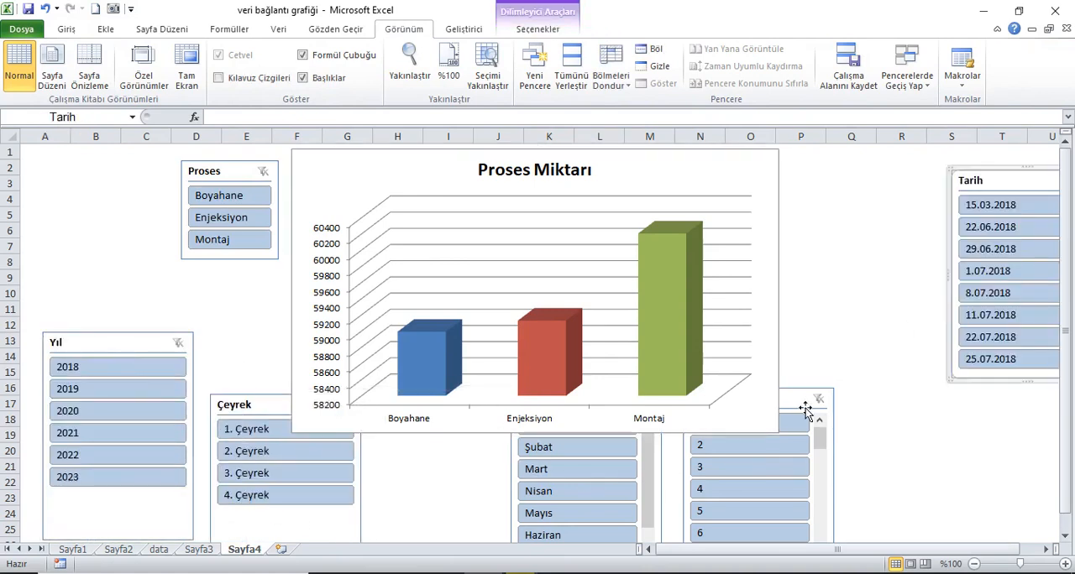
pyautogui.moveTo(802, 408); pyautogui.dragTo(955, 469)
# Step: Select Şubat in the Ay slicer, and move that slicer below column N and the chart down to start around row 7
pyautogui.click(571, 447)
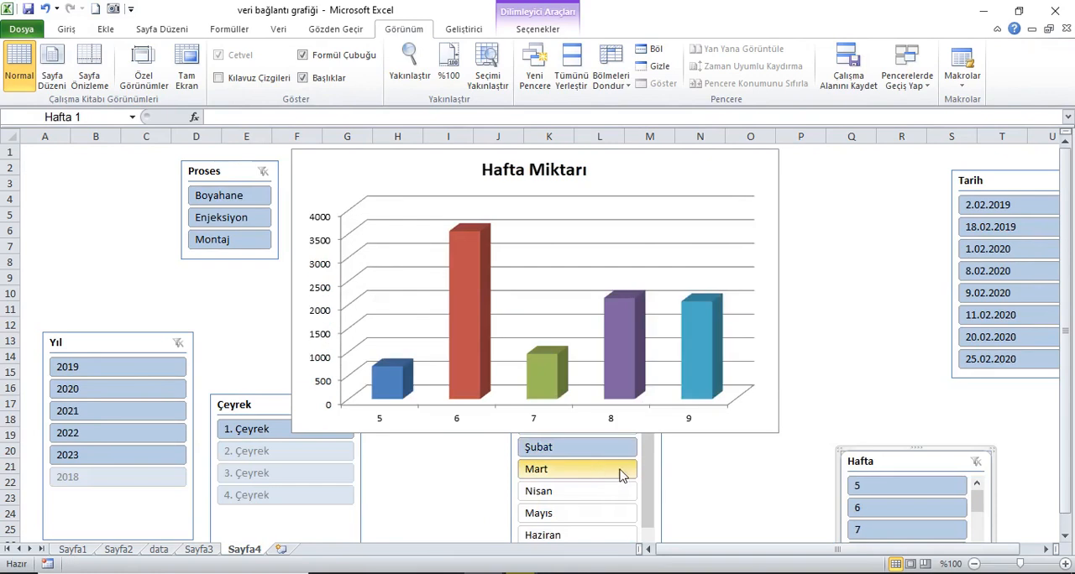
pyautogui.click(522, 454)
pyautogui.scroll(-1, 688, 438)
pyautogui.moveTo(513, 427); pyautogui.dragTo(678, 531)
pyautogui.moveTo(730, 187); pyautogui.dragTo(746, 285)
# Step: Apply the dark orange slicer style to the Proses slicer and the dark aqua style to the Yıl slicer
pyautogui.click(240, 163)
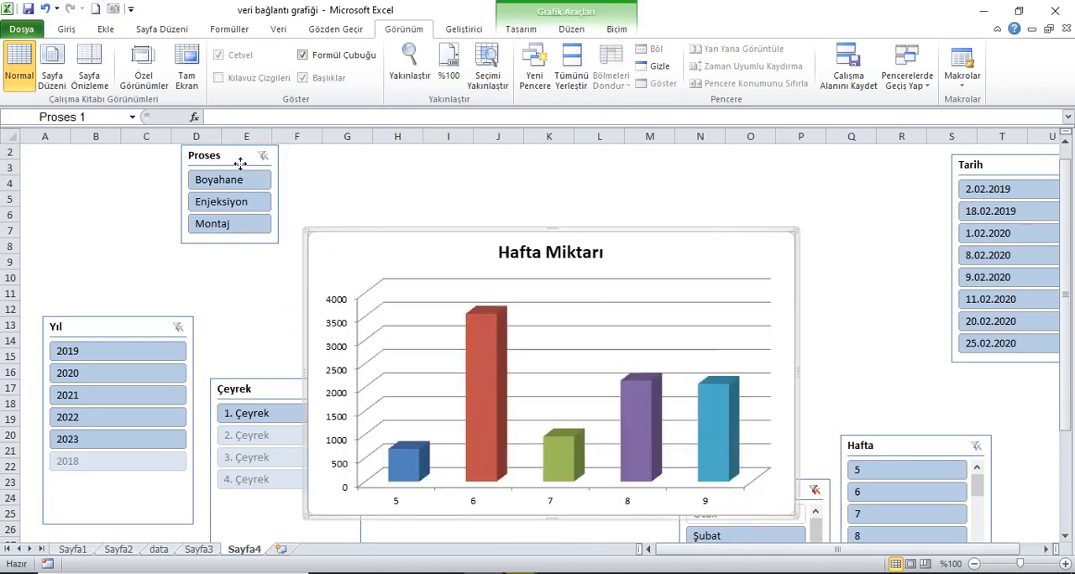
pyautogui.click(541, 29)
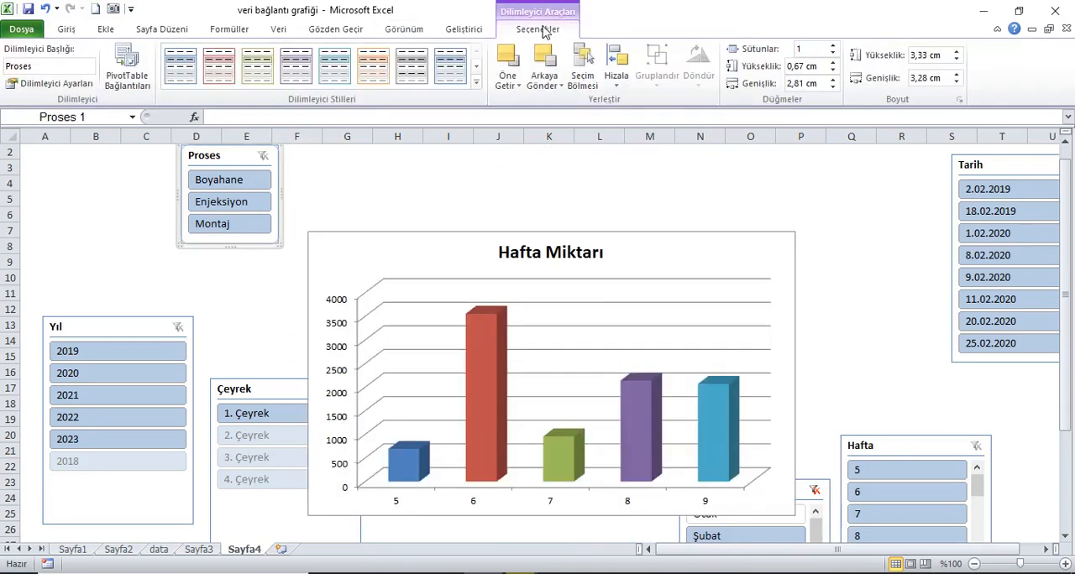
pyautogui.click(476, 84)
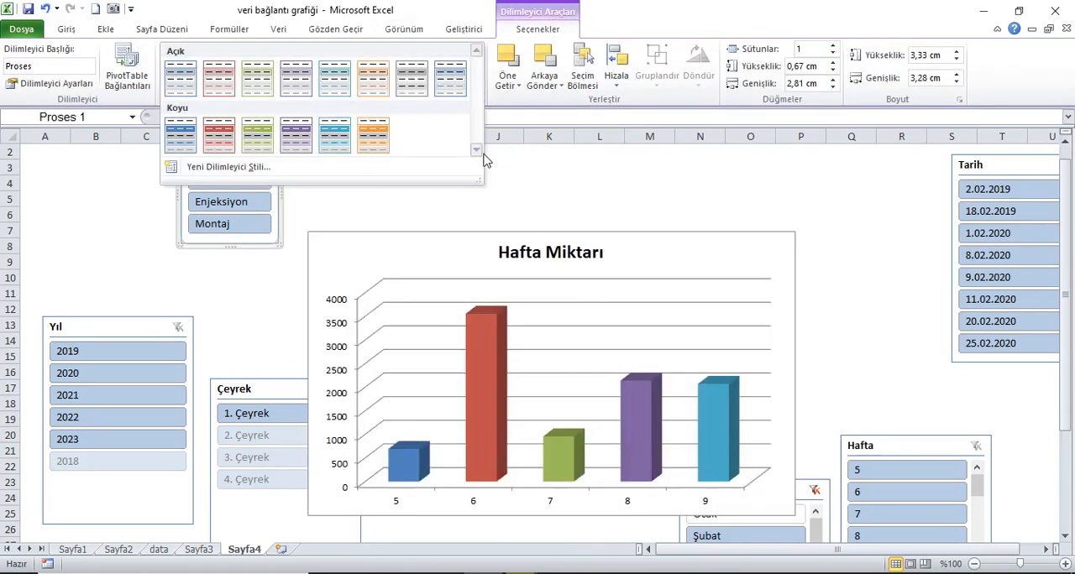
pyautogui.click(373, 135)
pyautogui.moveTo(244, 164); pyautogui.dragTo(229, 168)
pyautogui.click(129, 331)
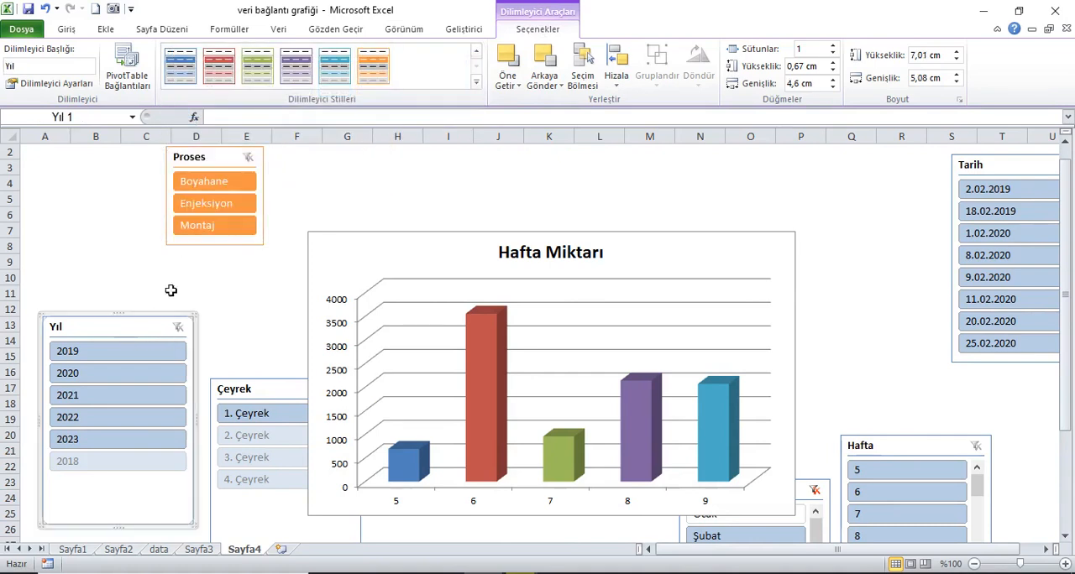
pyautogui.click(334, 68)
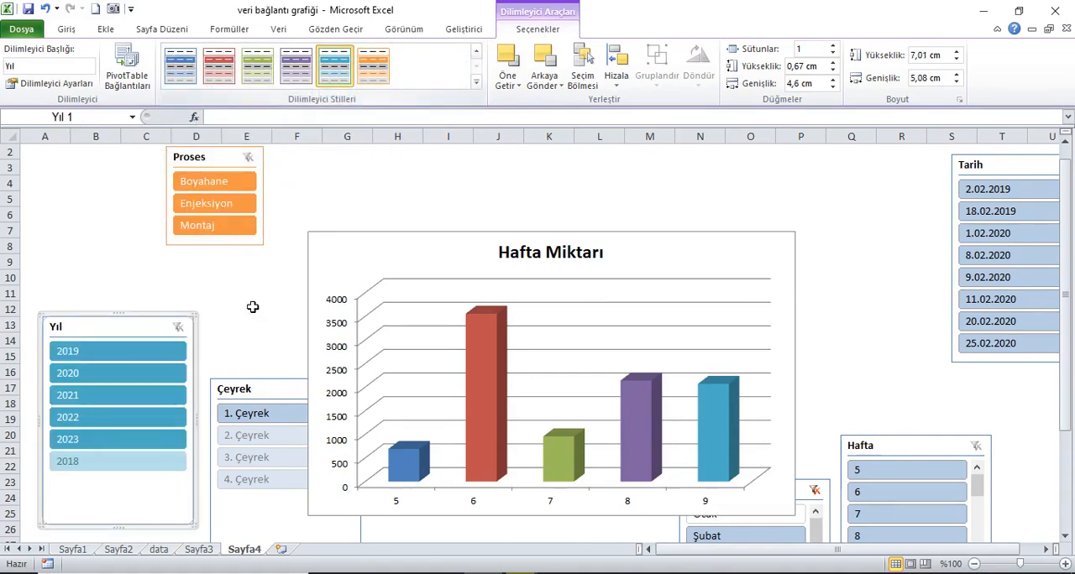
# Step: Apply the dark purple style to the Çeyrek slicer, and move the chart slightly up and the Hafta and Ay slicers further right
pyautogui.click(268, 383)
pyautogui.click(295, 67)
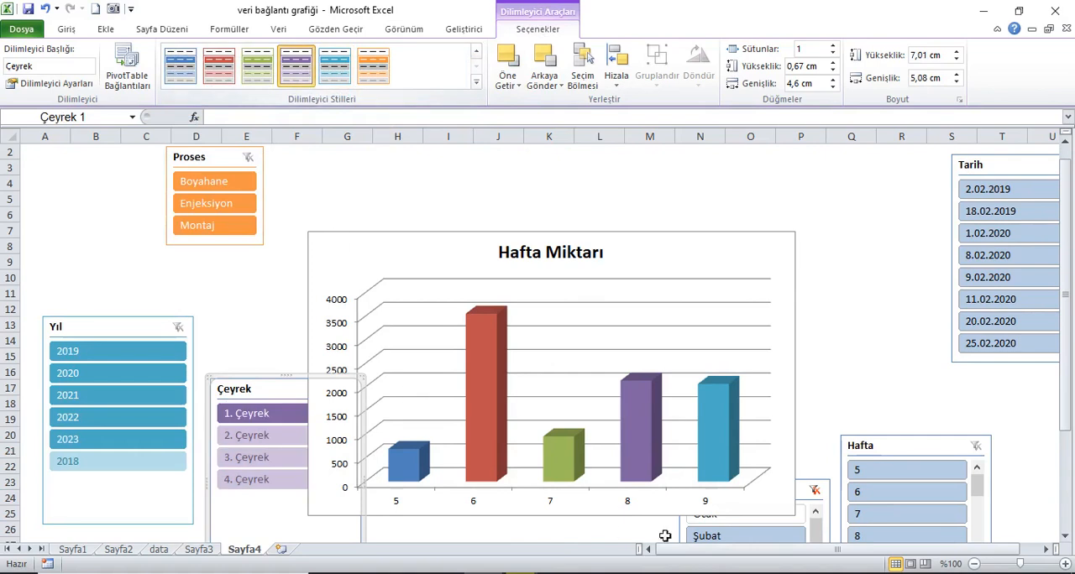
pyautogui.moveTo(708, 257); pyautogui.dragTo(710, 237)
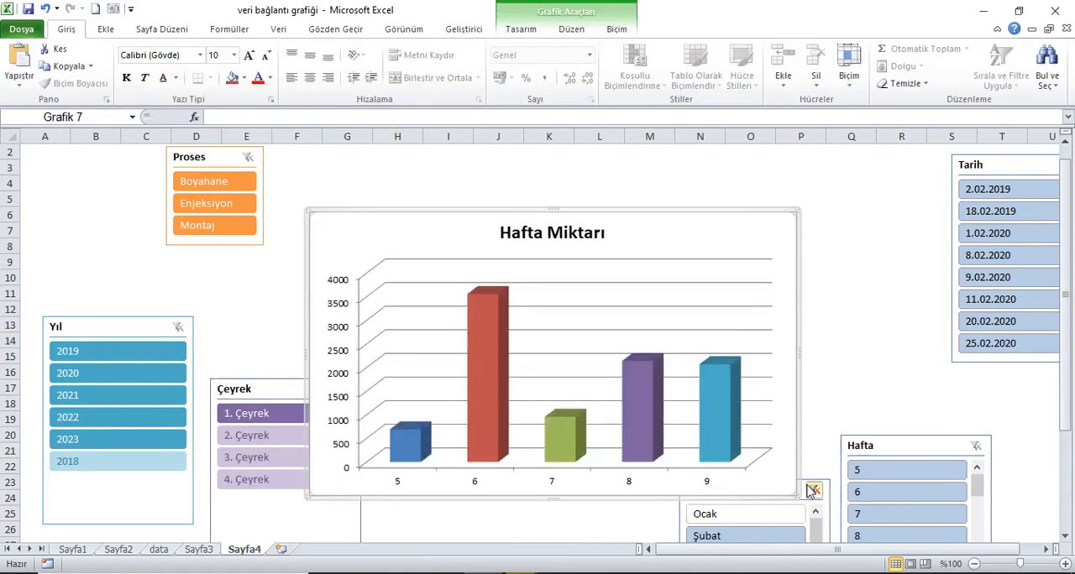
pyautogui.moveTo(896, 455); pyautogui.dragTo(1004, 452)
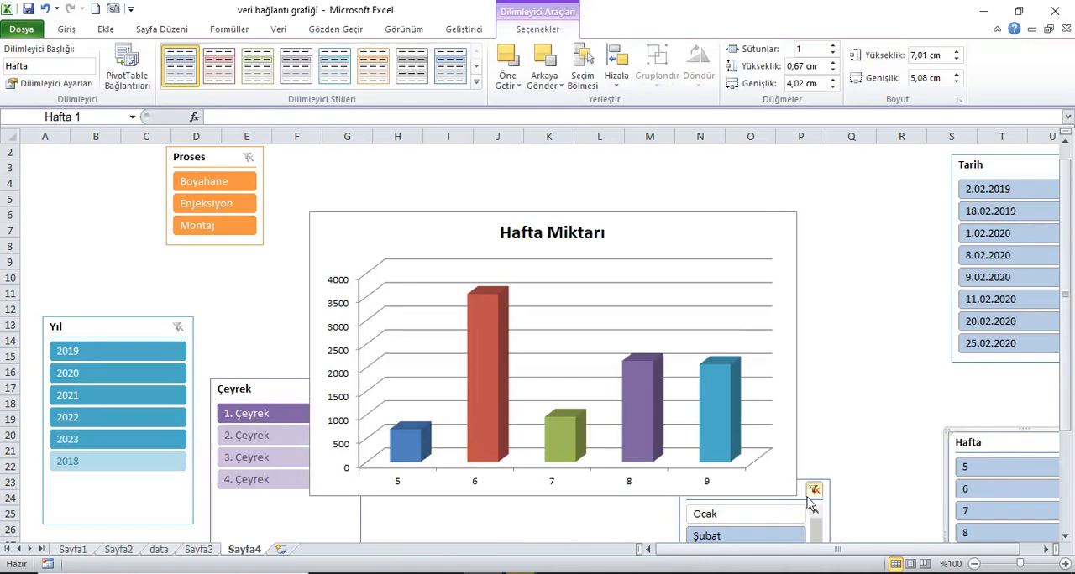
pyautogui.moveTo(811, 504); pyautogui.dragTo(918, 435)
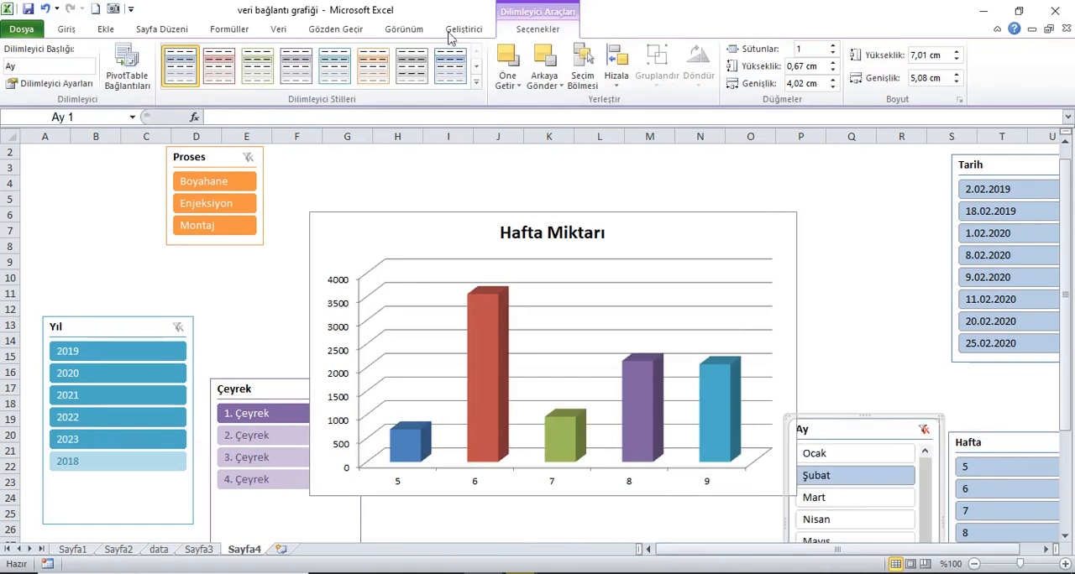
# Step: Apply the dark green style to the Ay slicer and clear its filter
pyautogui.click(476, 85)
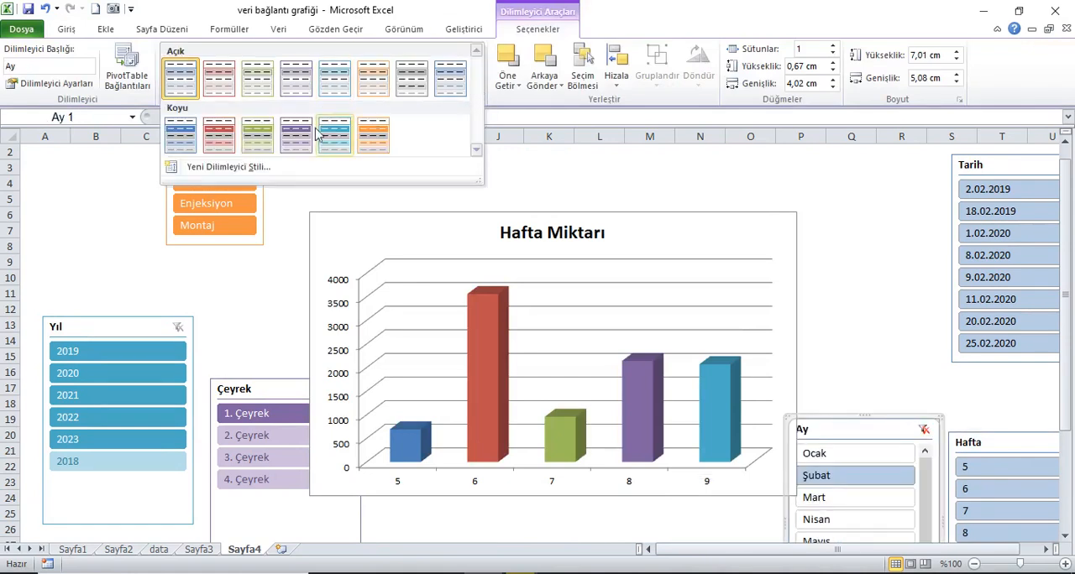
pyautogui.click(256, 135)
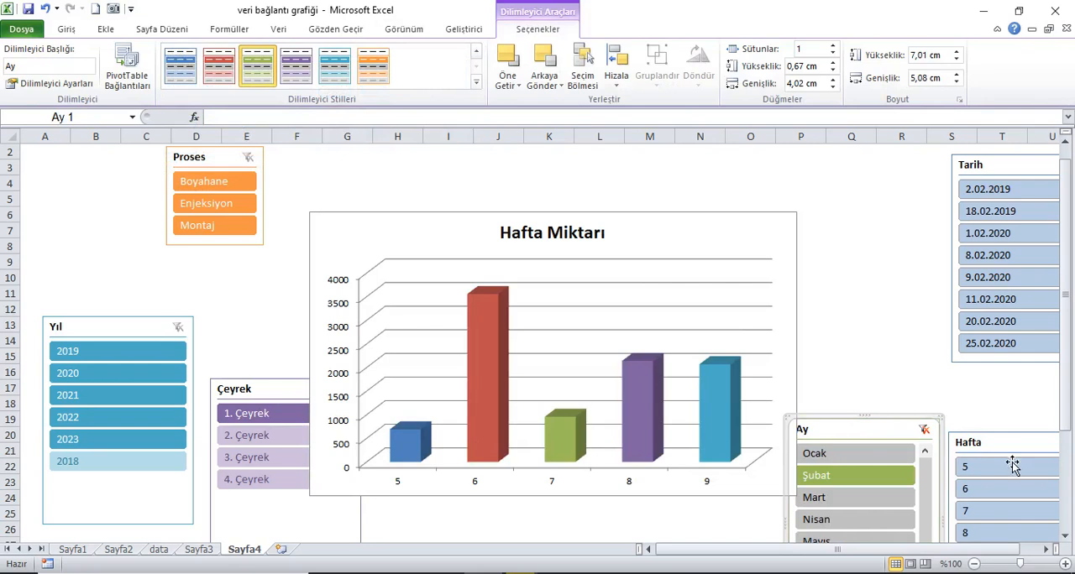
pyautogui.click(923, 429)
# Step: Apply the dark red slicer style to the Hafta slicer and the dark blue style to the Tarih slicer
pyautogui.click(996, 445)
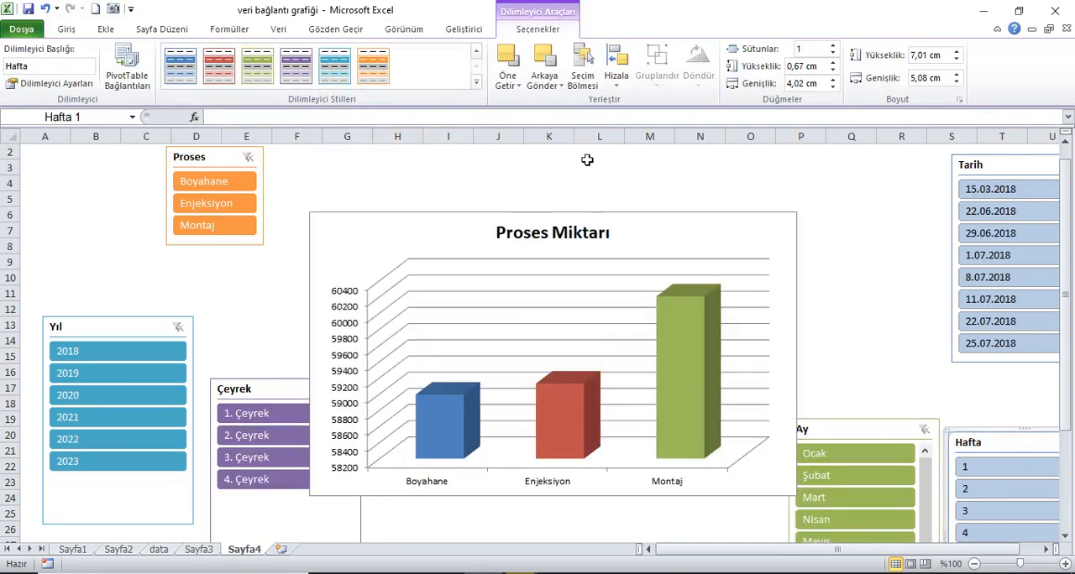
pyautogui.click(476, 85)
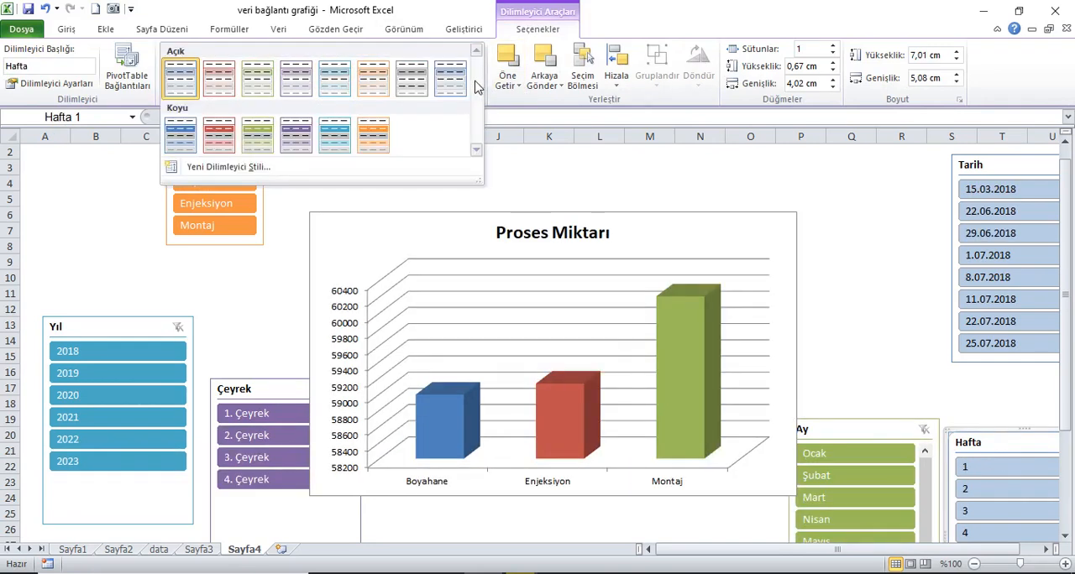
pyautogui.click(206, 144)
pyautogui.click(983, 163)
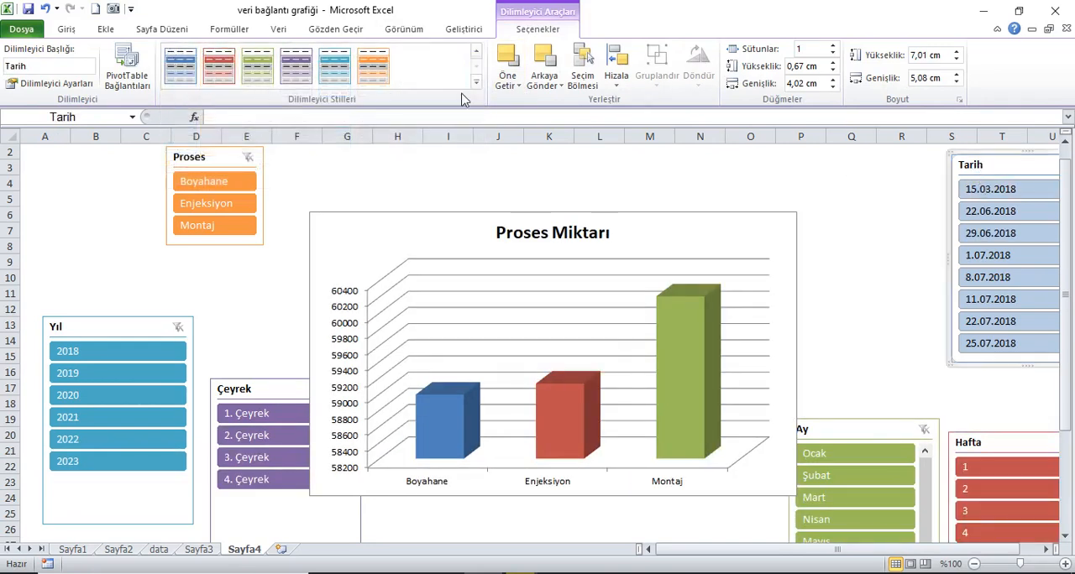
pyautogui.click(476, 87)
pyautogui.click(181, 134)
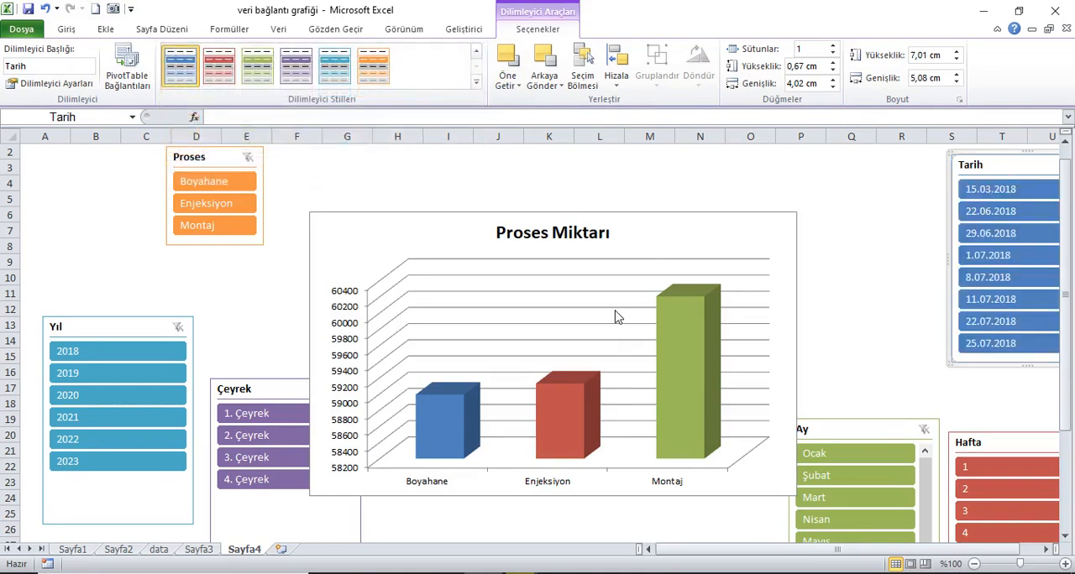
# Step: Stack the Proses slicer above a narrowed, shortened Yıl slicer in columns A to C, and lower the Çeyrek slicer below the chart
pyautogui.moveTo(146, 334); pyautogui.dragTo(139, 294)
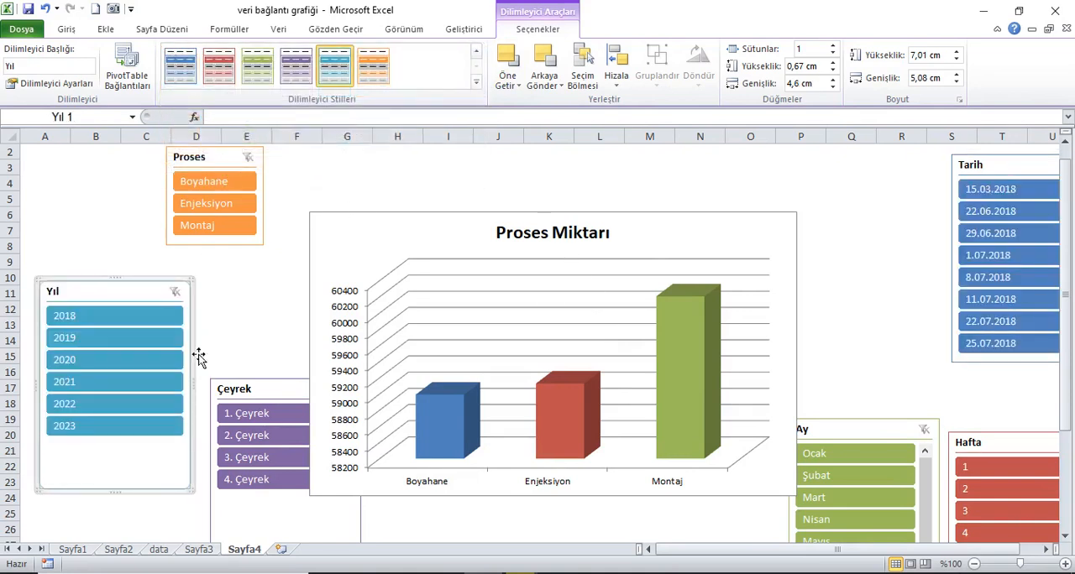
pyautogui.moveTo(274, 394); pyautogui.dragTo(272, 503)
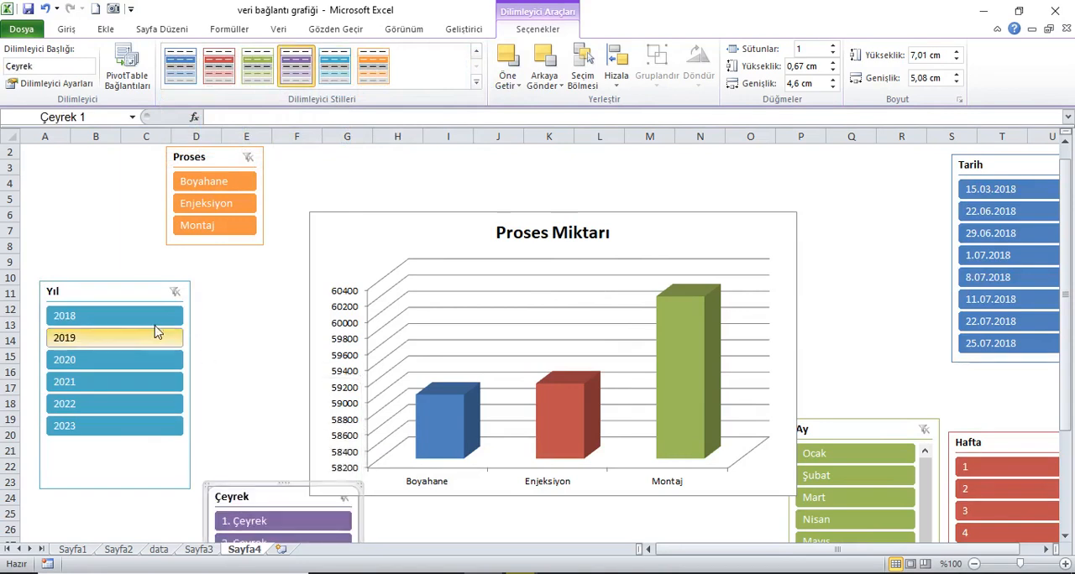
pyautogui.moveTo(137, 287); pyautogui.dragTo(257, 277)
pyautogui.moveTo(325, 366); pyautogui.dragTo(238, 367)
pyautogui.moveTo(197, 159); pyautogui.dragTo(84, 170)
pyautogui.moveTo(191, 277); pyautogui.dragTo(98, 290)
pyautogui.moveTo(107, 493); pyautogui.dragTo(113, 458)
# Step: Move the chart left beside the Yıl slicer, and place the Ay slicer over its upper left with 12 button columns
pyautogui.moveTo(479, 236); pyautogui.dragTo(333, 221)
pyautogui.moveTo(833, 438); pyautogui.dragTo(223, 184)
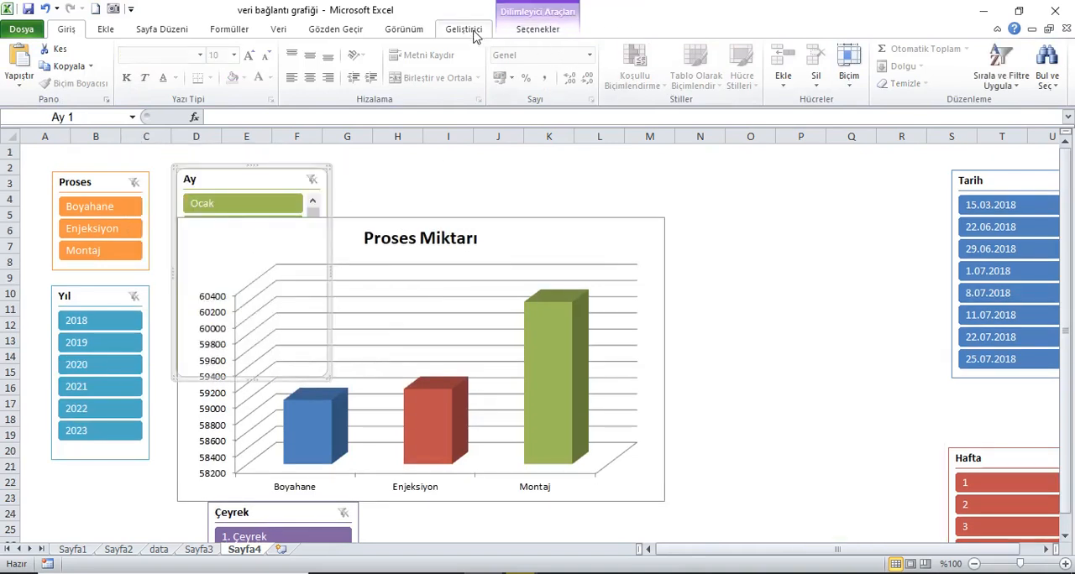
pyautogui.click(526, 32)
pyautogui.click(833, 46)
pyautogui.click(833, 47)
pyautogui.click(833, 46)
pyautogui.click(833, 46)
pyautogui.click(833, 47)
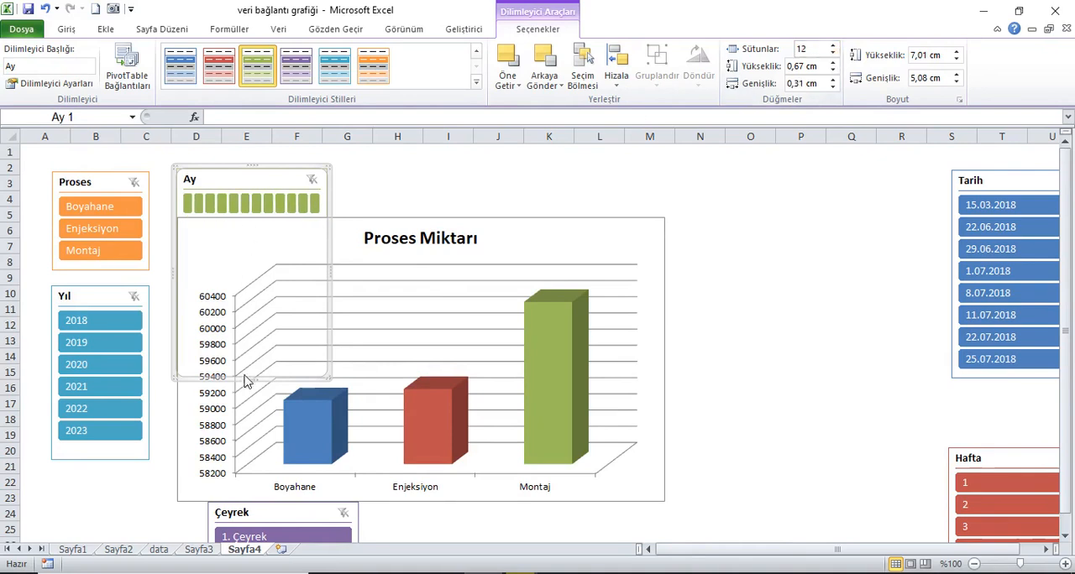
# Step: Resize the Ay slicer into a horizontal strip about 23.79 cm wide across columns D to Q, tall enough for one row of months
pyautogui.moveTo(252, 387); pyautogui.dragTo(240, 164)
pyautogui.moveTo(344, 179); pyautogui.dragTo(881, 201)
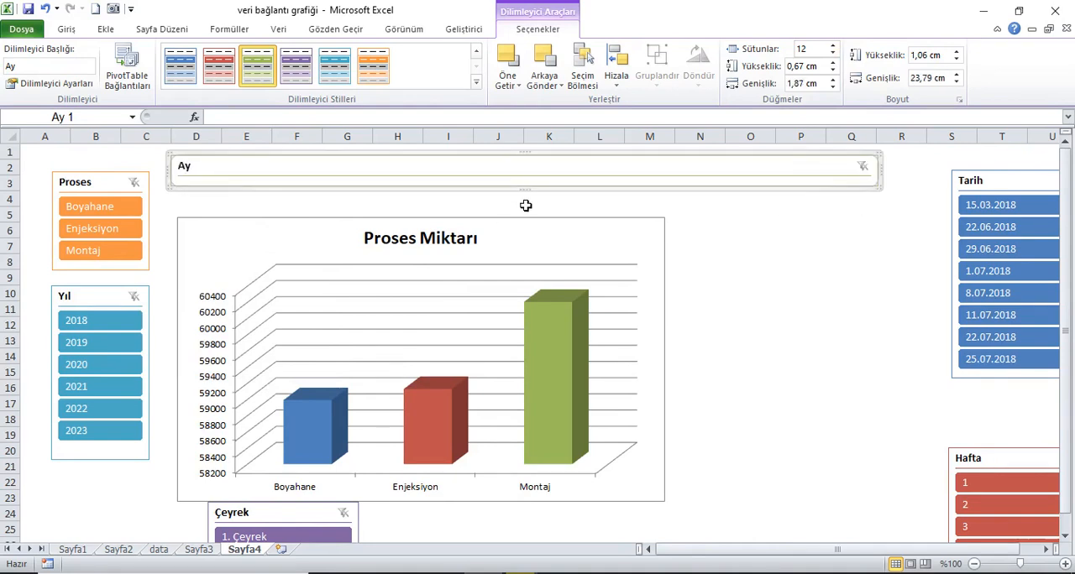
pyautogui.moveTo(538, 199); pyautogui.dragTo(600, 294)
pyautogui.click(532, 229)
pyautogui.moveTo(529, 235); pyautogui.dragTo(535, 228)
# Step: Place the chart directly under the Ay slicer, widen it to the slicer's width and shorten it to end around row 21
pyautogui.moveTo(390, 301); pyautogui.dragTo(306, 256)
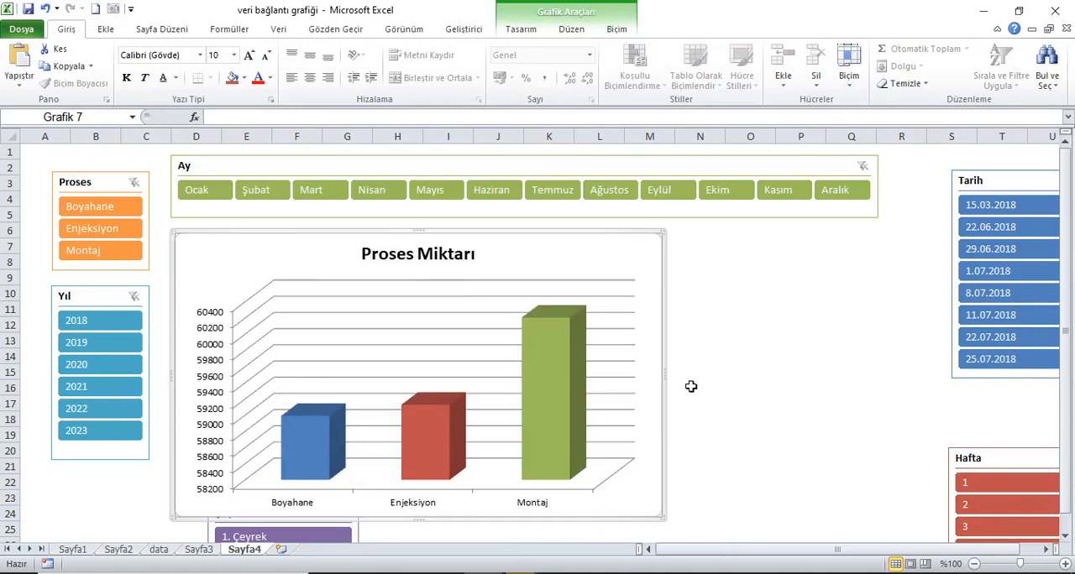
pyautogui.moveTo(671, 378); pyautogui.dragTo(888, 375)
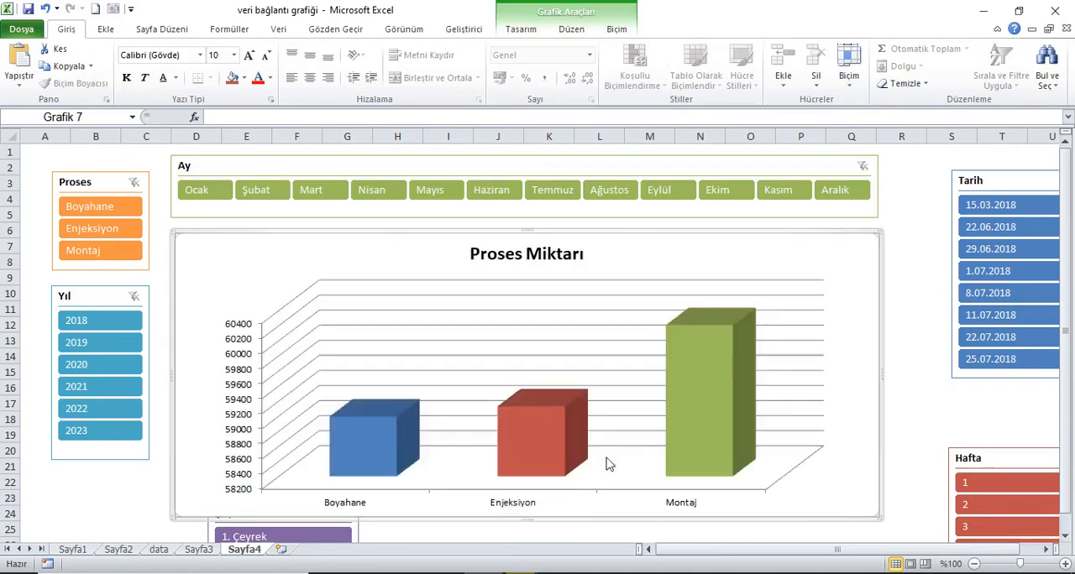
pyautogui.moveTo(526, 528); pyautogui.dragTo(548, 477)
# Step: Align the Çeyrek slicer under the chart's lower left corner and set it to 4 button columns
pyautogui.moveTo(263, 520); pyautogui.dragTo(228, 505)
pyautogui.click(529, 25)
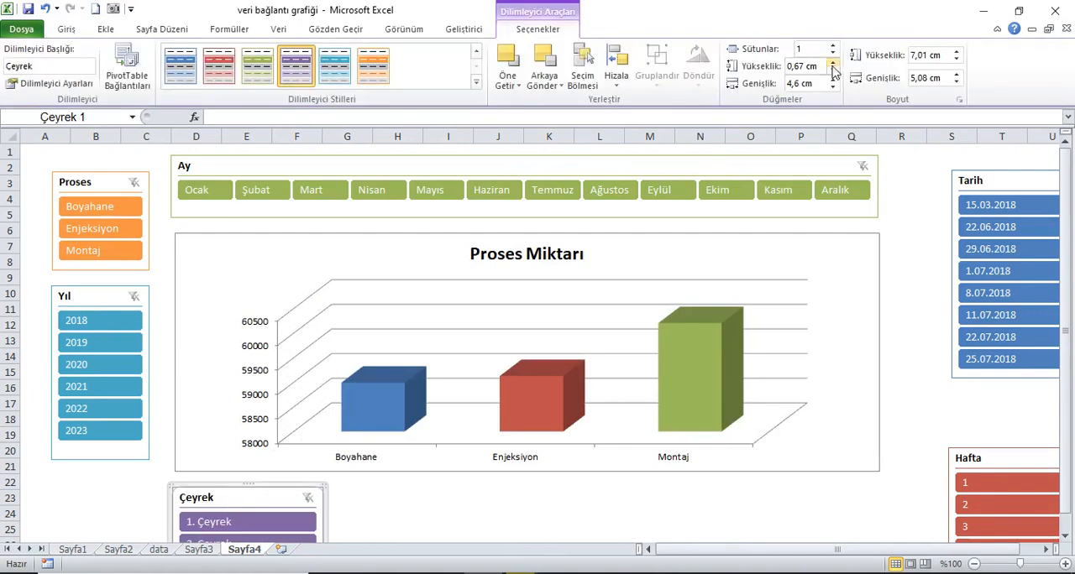
pyautogui.click(832, 48)
pyautogui.click(832, 48)
pyautogui.click(832, 48)
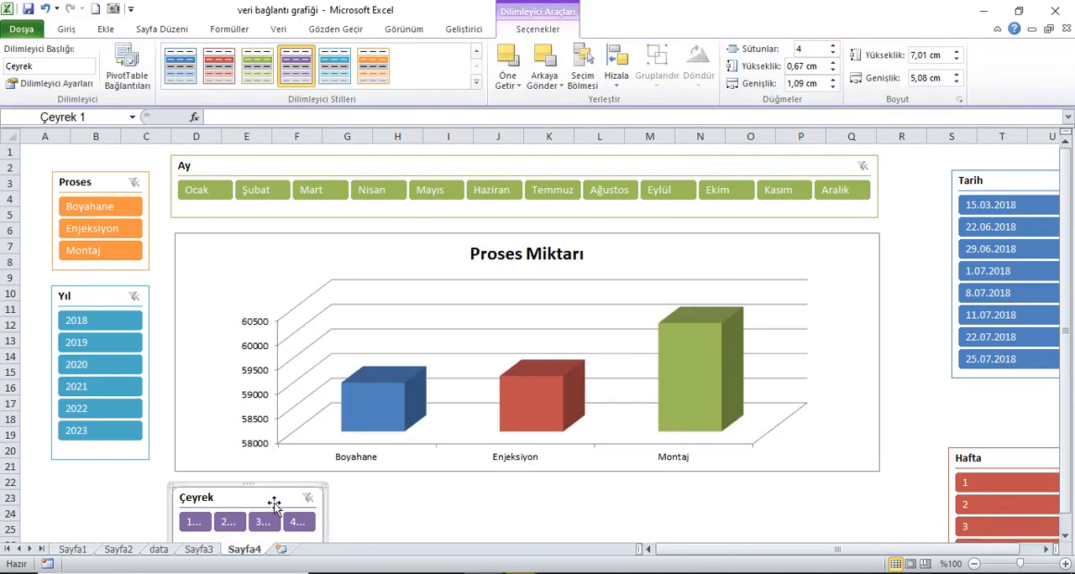
# Step: Resize the Çeyrek slicer into a single-row strip spanning the full width of the chart above it
pyautogui.moveTo(1066, 306); pyautogui.dragTo(1066, 318)
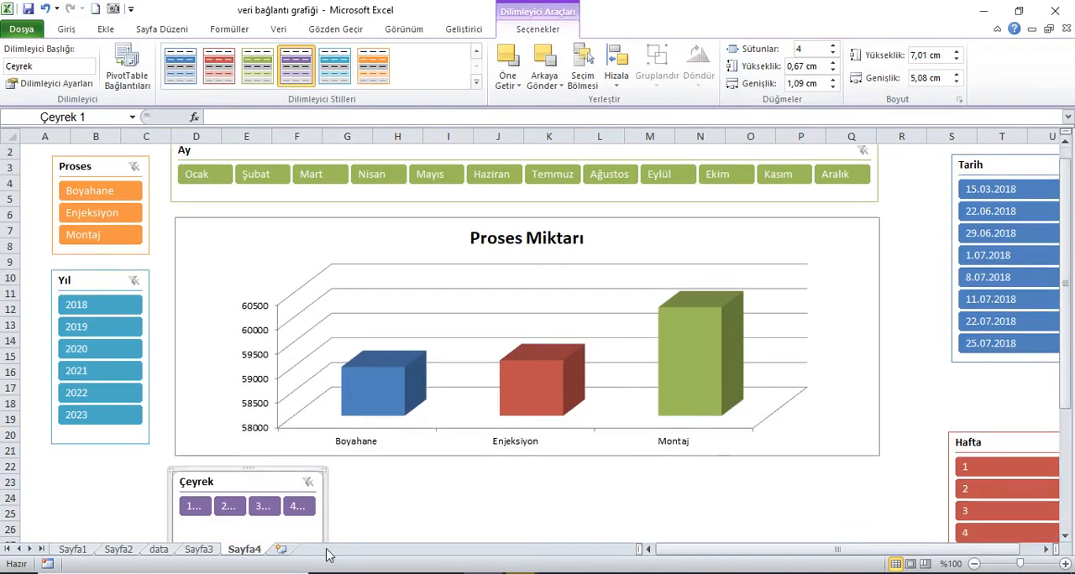
pyautogui.moveTo(1066, 343); pyautogui.dragTo(1066, 454)
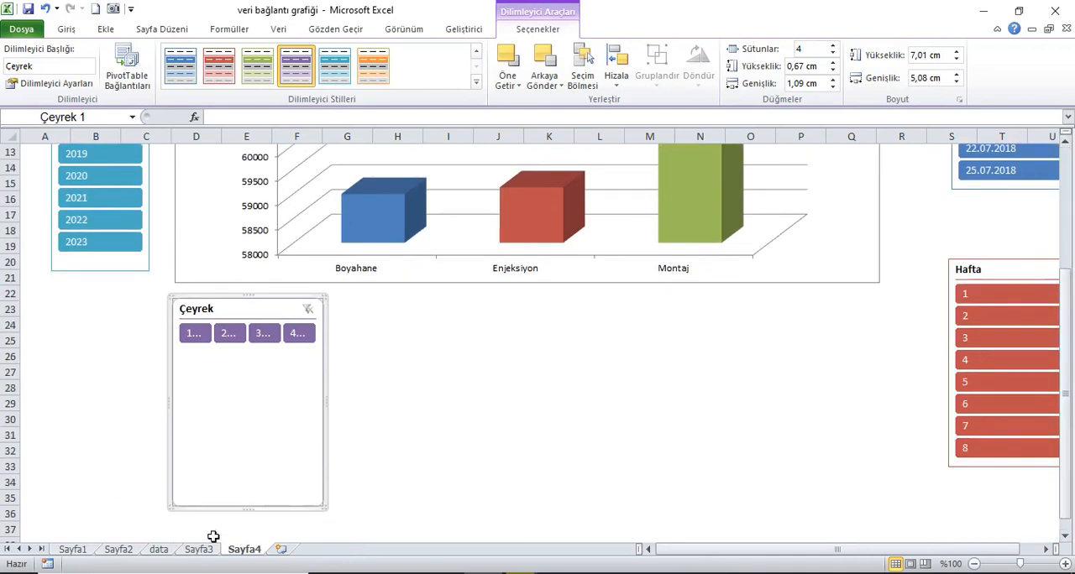
pyautogui.moveTo(248, 518); pyautogui.dragTo(299, 368)
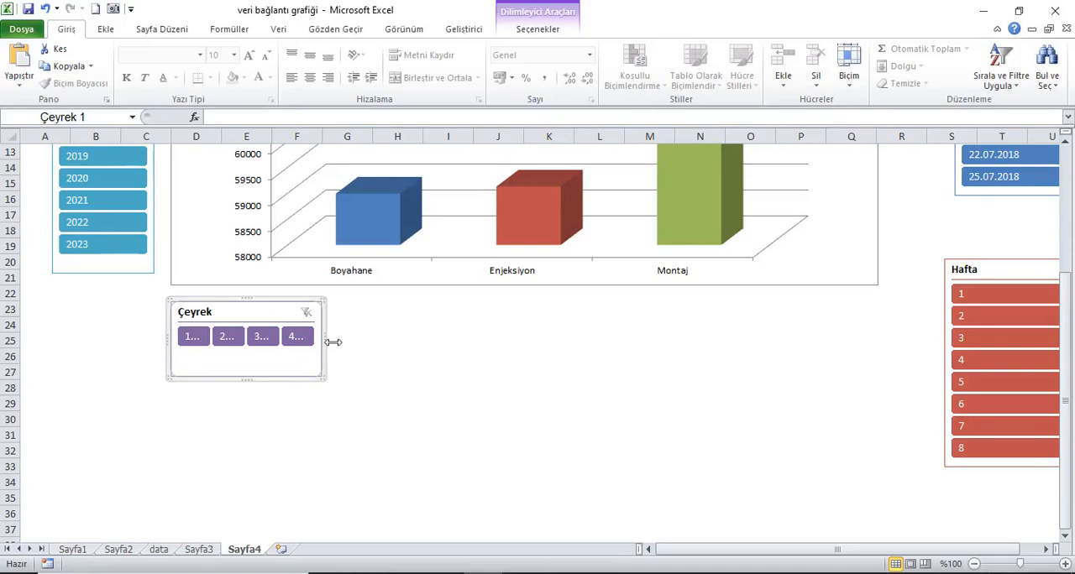
pyautogui.moveTo(342, 351); pyautogui.dragTo(883, 362)
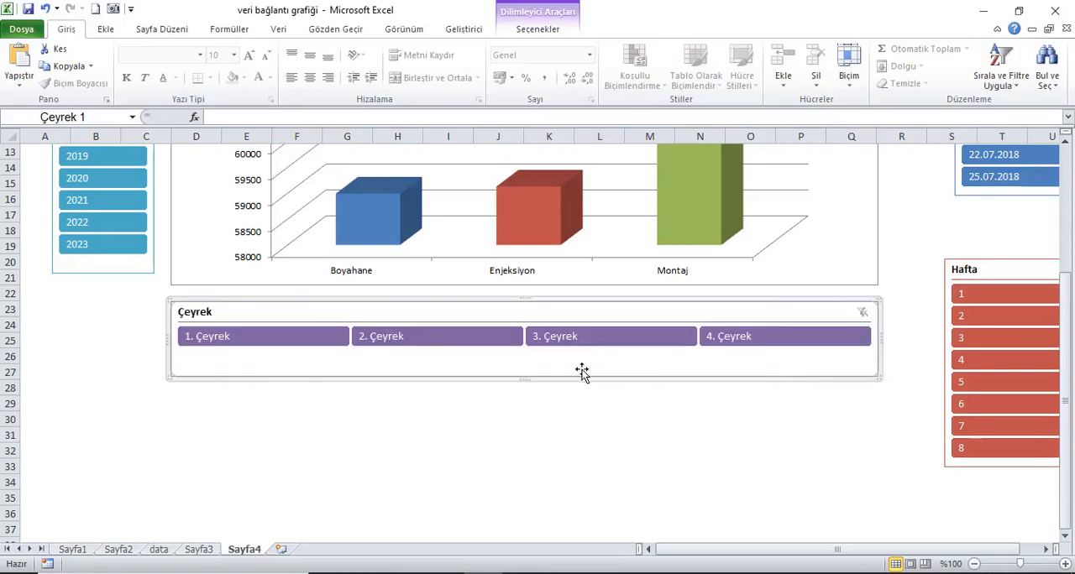
pyautogui.moveTo(526, 386); pyautogui.dragTo(540, 364)
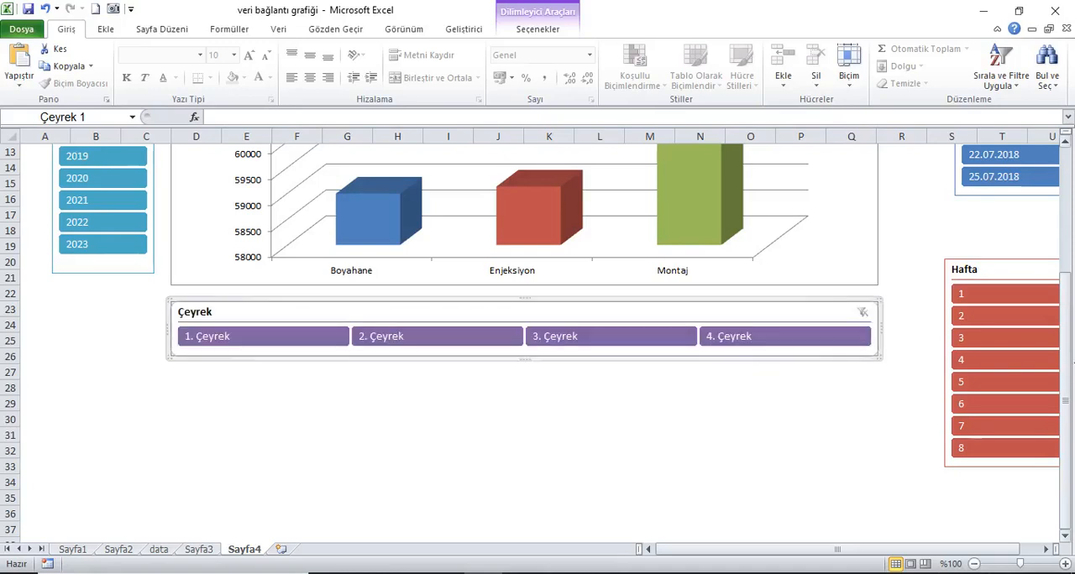
# Step: Move the Tarih slicer down, and place the Hafta slicer beside the Ay slicer from row 1, narrowed to columns R and S
pyautogui.scroll(4, 1068, 380)
pyautogui.moveTo(1030, 188); pyautogui.dragTo(982, 514)
pyautogui.moveTo(932, 454); pyautogui.dragTo(942, 173)
pyautogui.moveTo(1046, 256); pyautogui.dragTo(976, 257)
pyautogui.moveTo(941, 172)
pyautogui.mouseDown()
pyautogui.moveTo(952, 171)
pyautogui.moveTo(932, 169)
pyautogui.mouseUp()
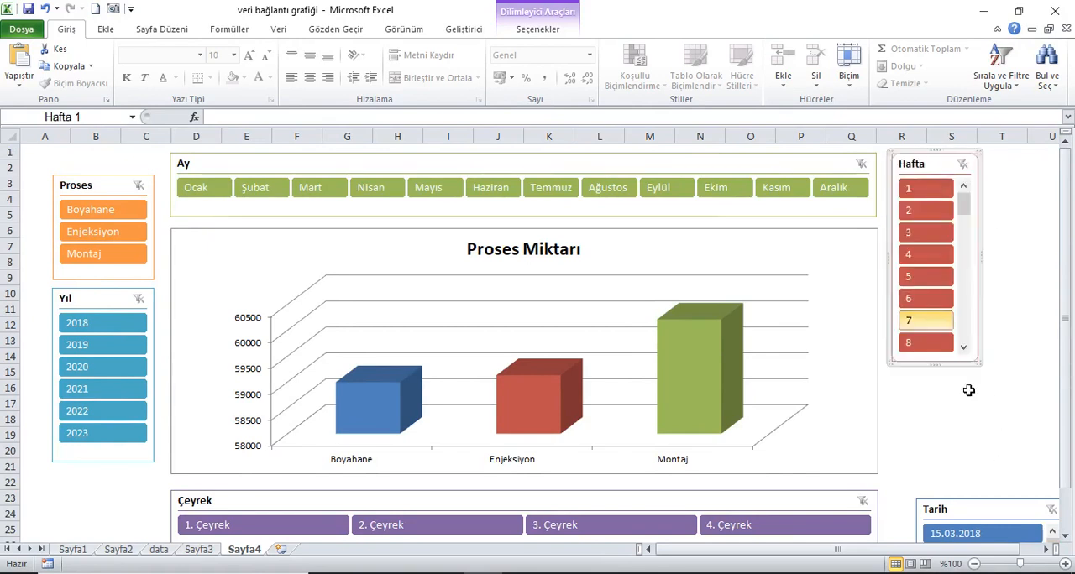
# Step: Place the Tarih slicer directly below the Hafta slicer and narrow it to about the same width
pyautogui.moveTo(991, 517); pyautogui.dragTo(963, 392)
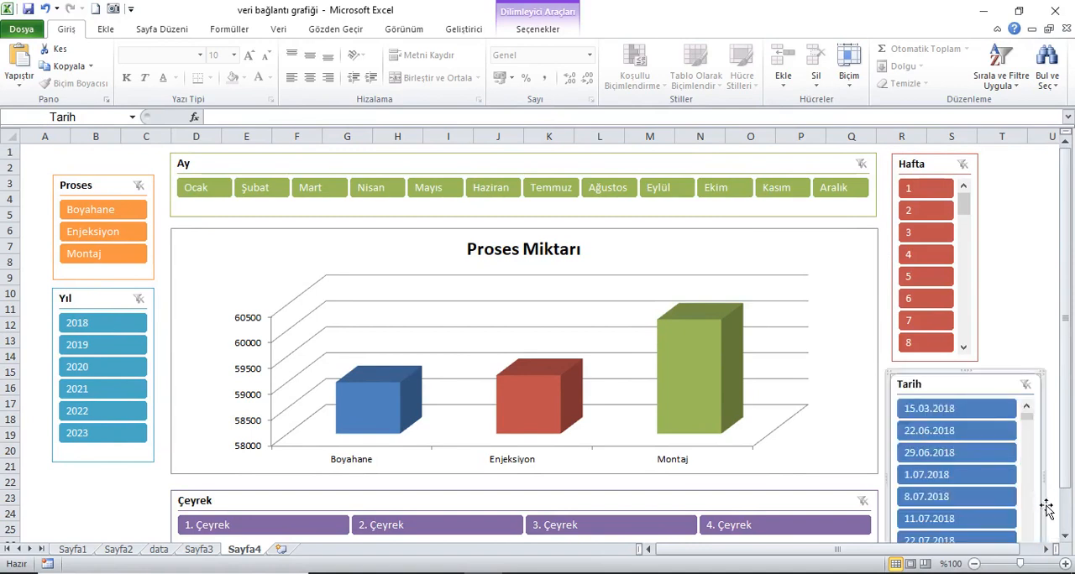
pyautogui.moveTo(1051, 479); pyautogui.dragTo(1004, 470)
pyautogui.moveTo(1071, 279); pyautogui.dragTo(1066, 167)
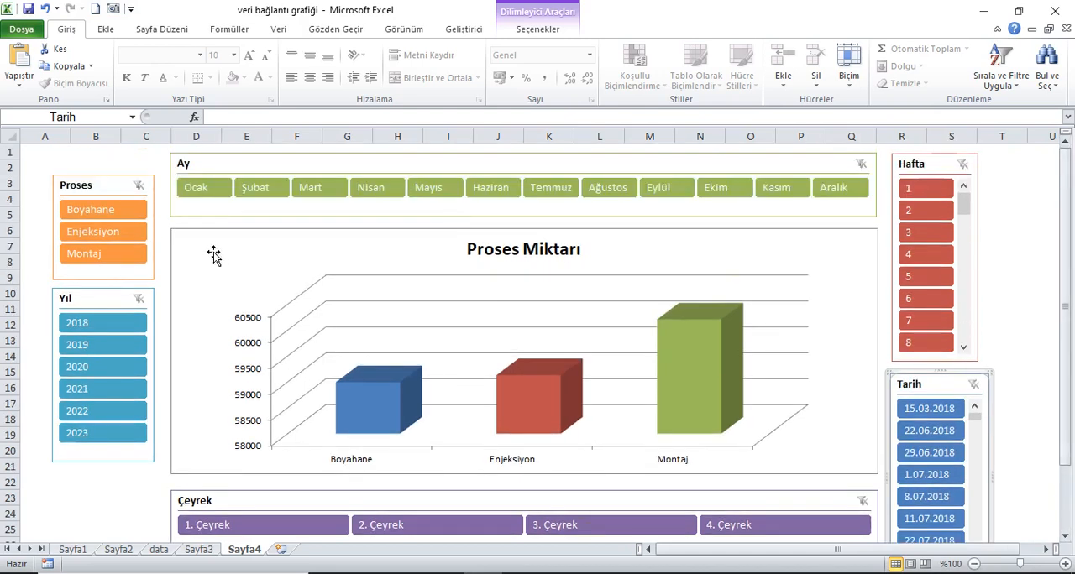
# Step: Test the chart by selecting each process in the Proses slicer and several years in the Yıl slicer, and clear the filters
pyautogui.click(123, 211)
pyautogui.click(113, 238)
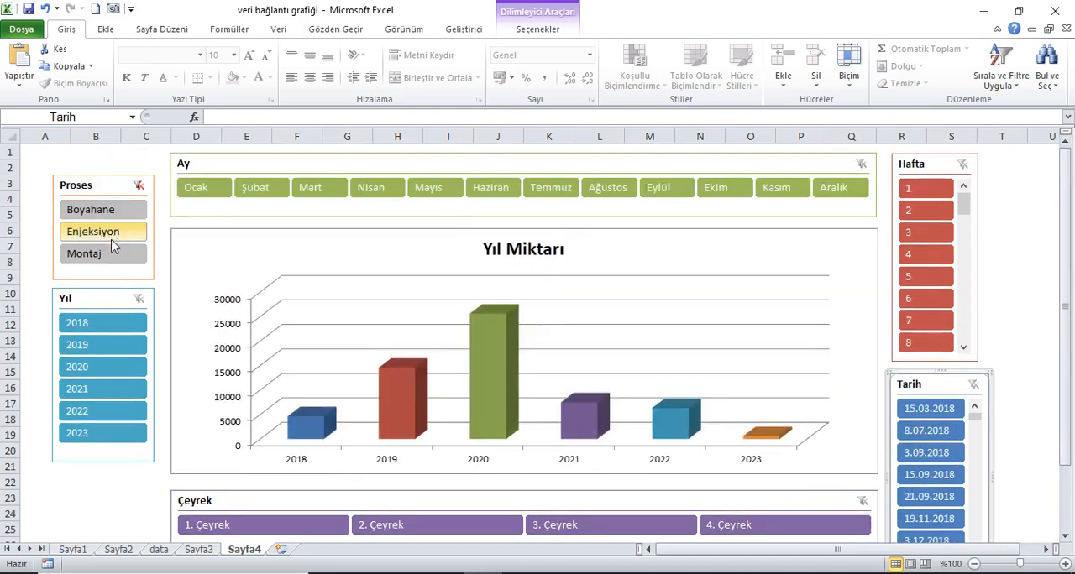
pyautogui.click(112, 256)
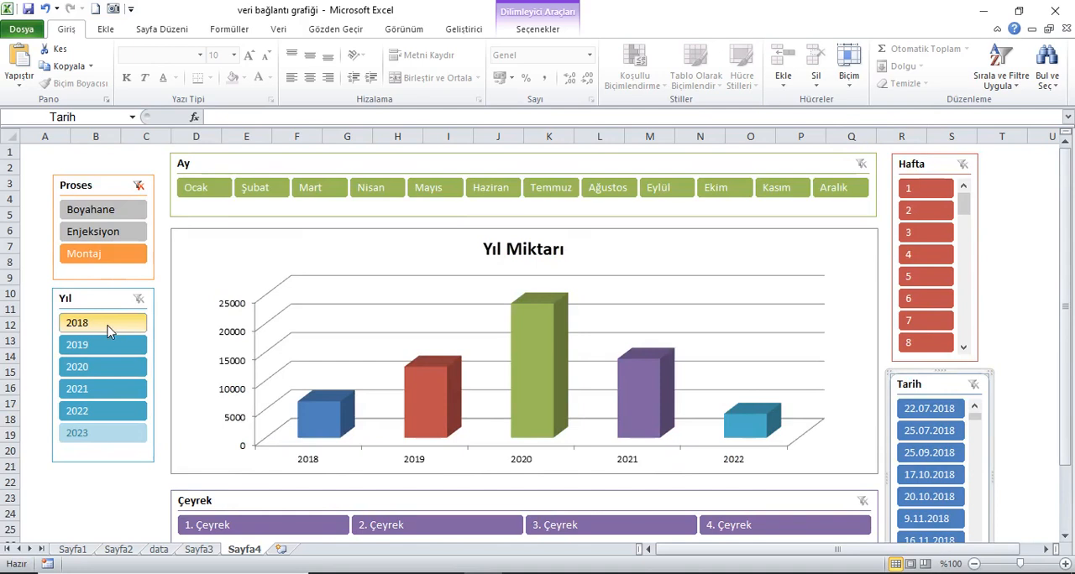
pyautogui.click(107, 326)
pyautogui.click(112, 364)
pyautogui.click(104, 400)
pyautogui.click(101, 411)
pyautogui.click(138, 300)
# Step: Test the chart by selecting Mart, Temmuz, Ekim, Aralık and Nisan in turn in the Ay slicer
pyautogui.click(304, 198)
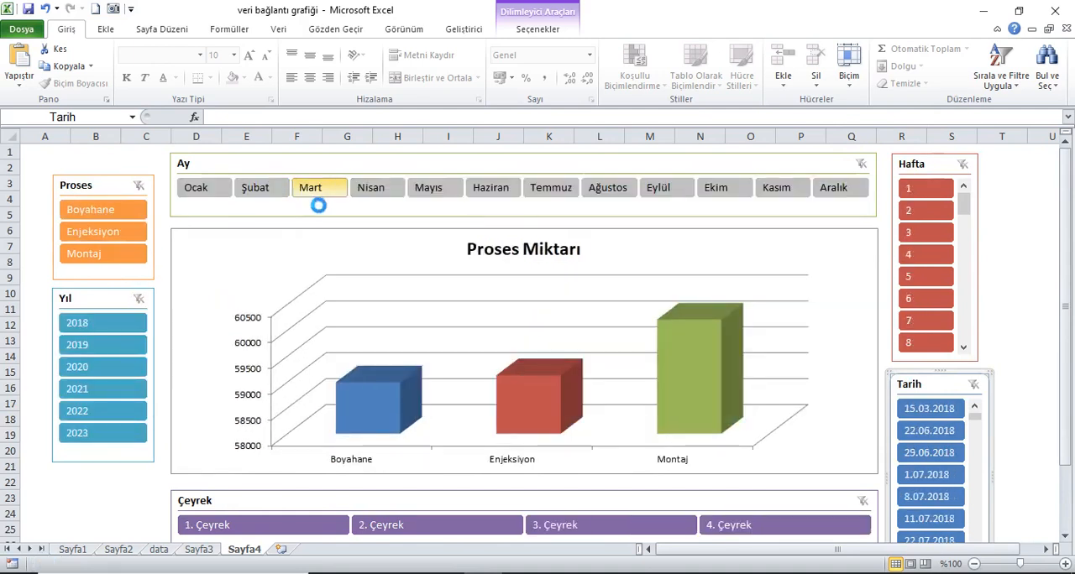
pyautogui.click(548, 195)
pyautogui.click(739, 198)
pyautogui.click(831, 195)
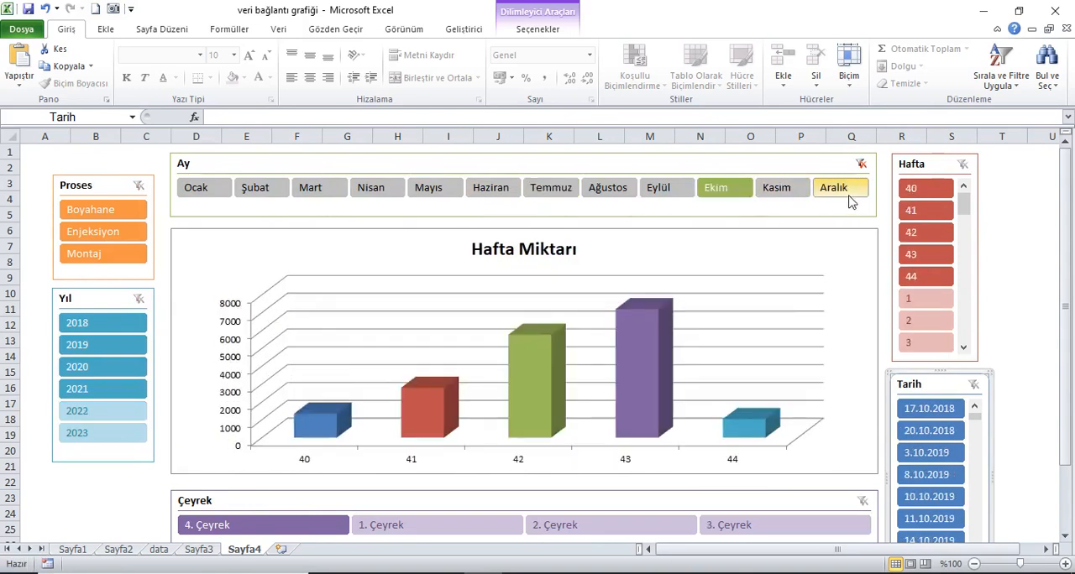
pyautogui.click(376, 198)
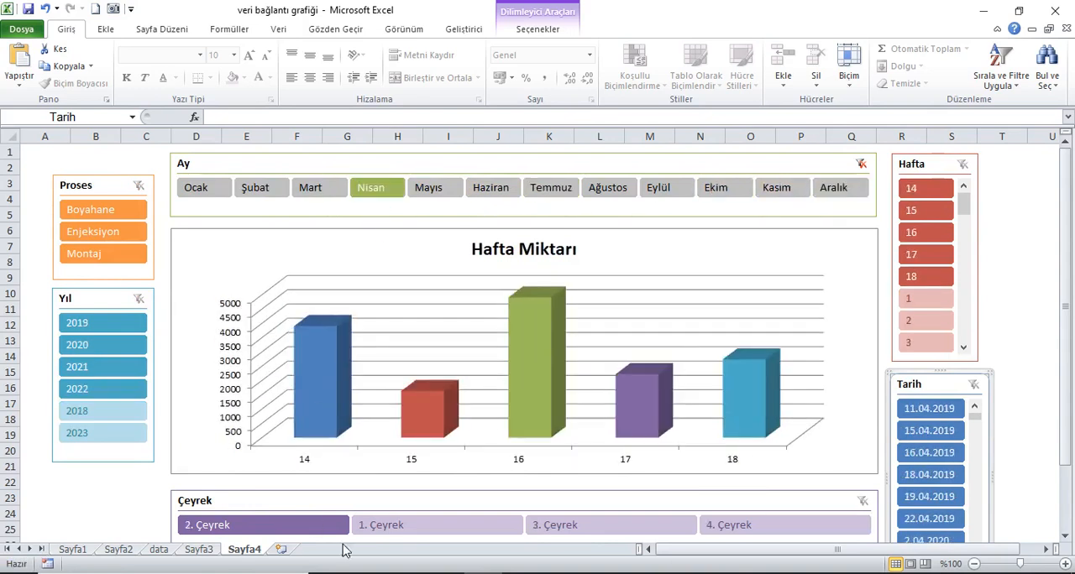
# Step: Clear the Ay filter, and test the chart with each of the four quarters in the Çeyrek slicer before clearing that filter too
pyautogui.click(391, 527)
pyautogui.click(861, 162)
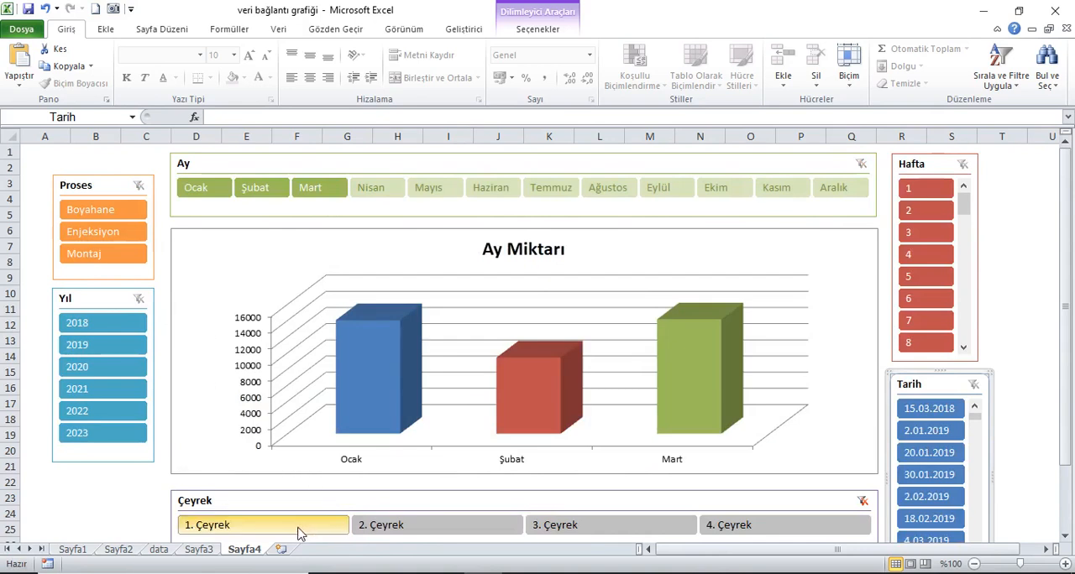
pyautogui.click(416, 526)
pyautogui.click(550, 527)
pyautogui.click(779, 531)
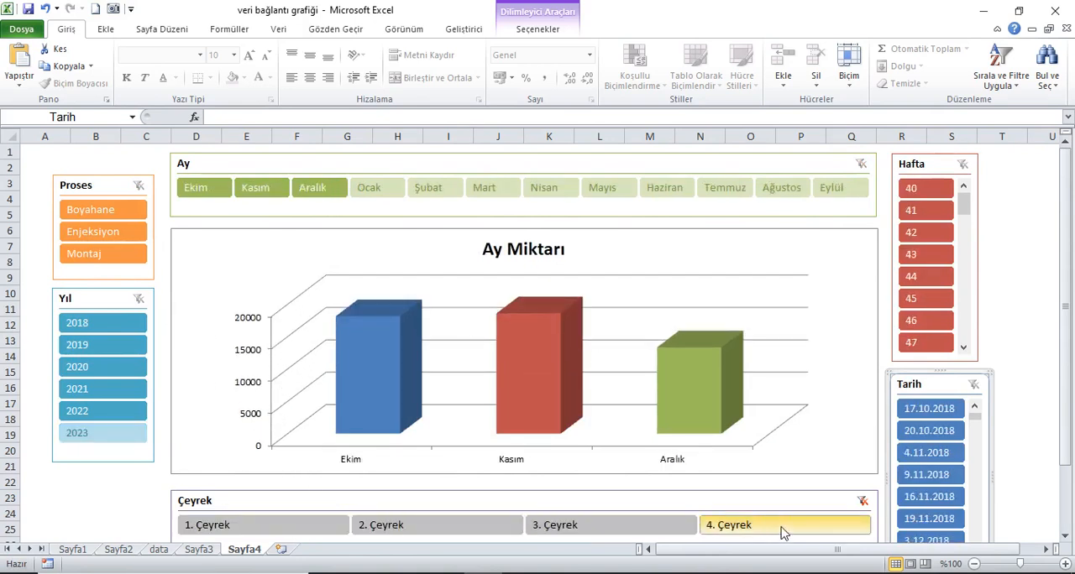
pyautogui.click(862, 500)
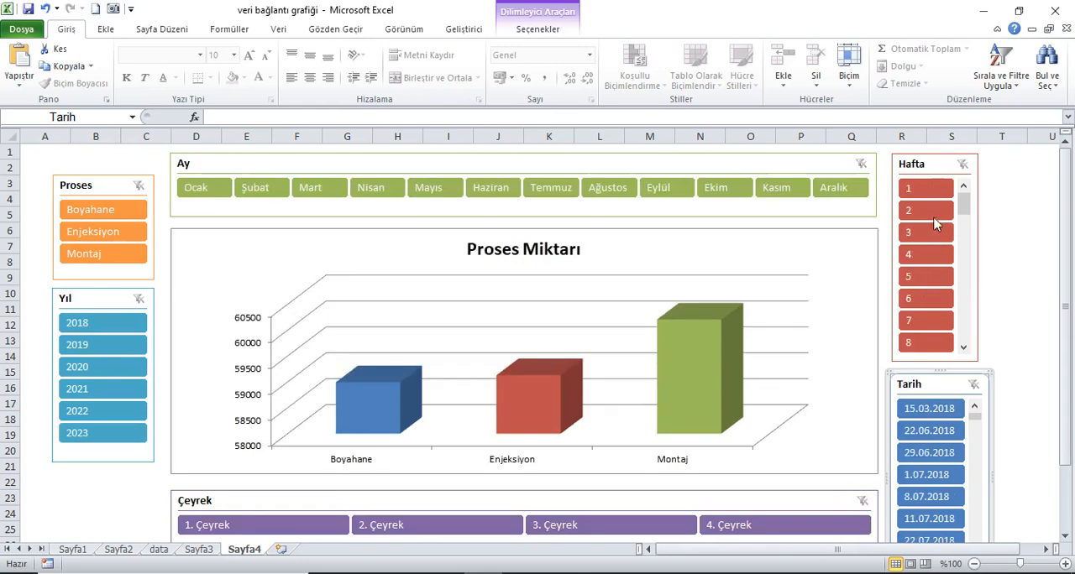
# Step: Test the chart with weeks from the start, middle and end of the Hafta slicer, including 5, 7, 30 and 52, and clear that filter
pyautogui.click(938, 211)
pyautogui.click(936, 275)
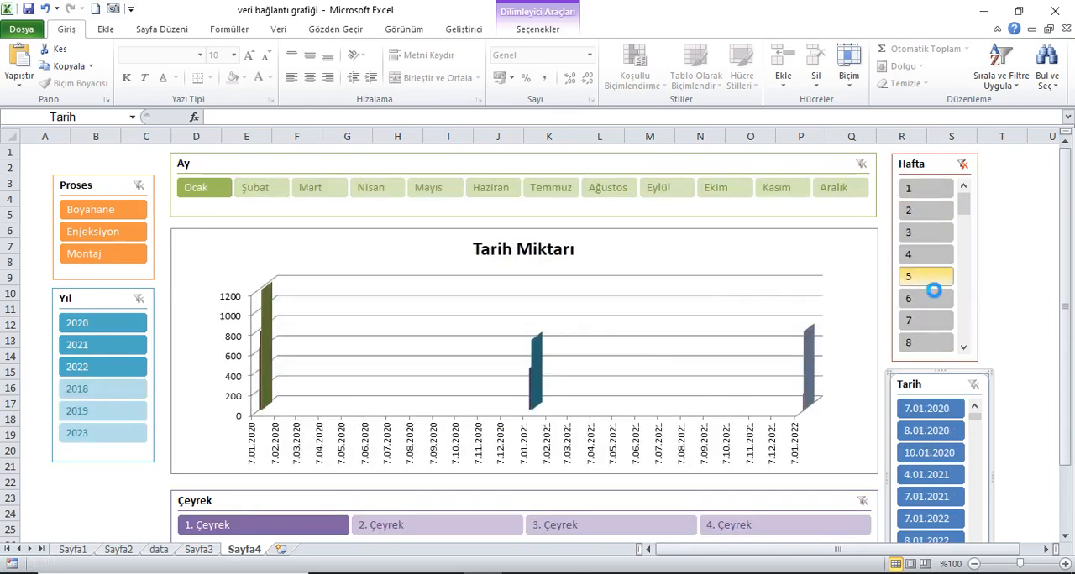
pyautogui.click(913, 327)
pyautogui.moveTo(964, 204); pyautogui.dragTo(964, 269)
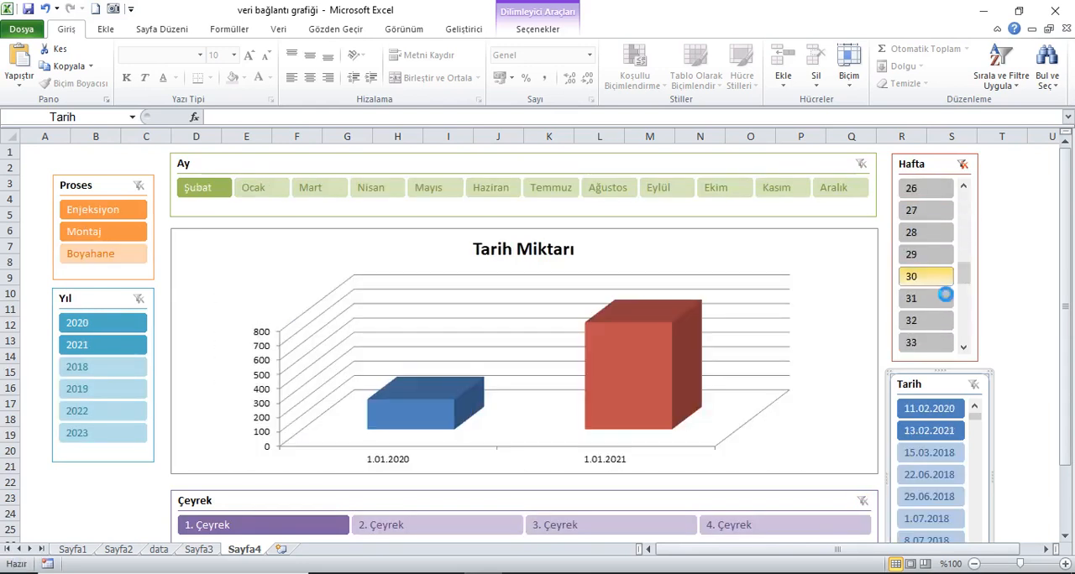
pyautogui.click(933, 281)
pyautogui.moveTo(965, 283); pyautogui.dragTo(964, 335)
pyautogui.click(936, 343)
pyautogui.click(946, 325)
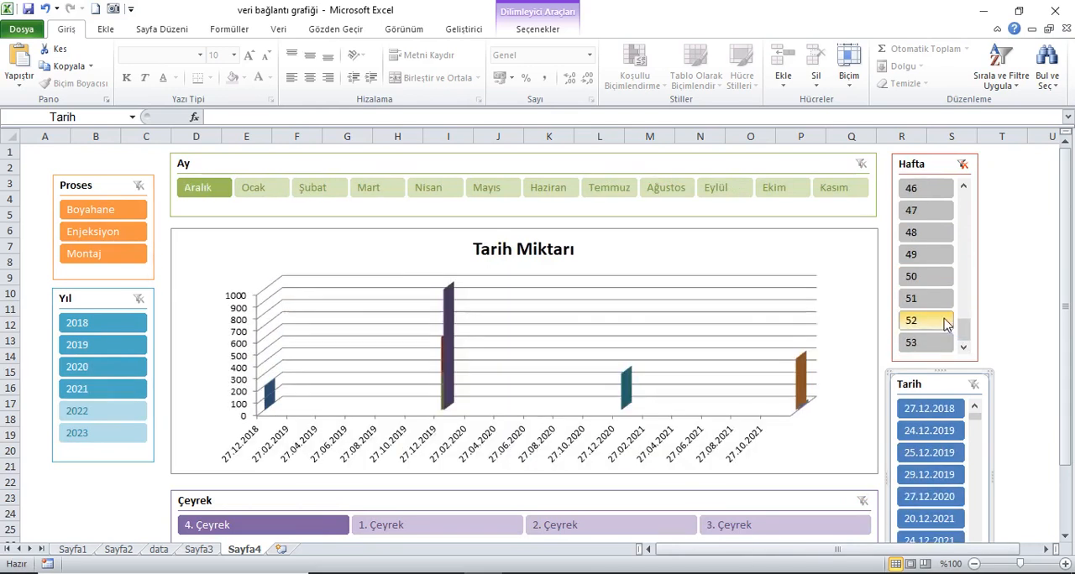
pyautogui.moveTo(964, 329); pyautogui.dragTo(962, 198)
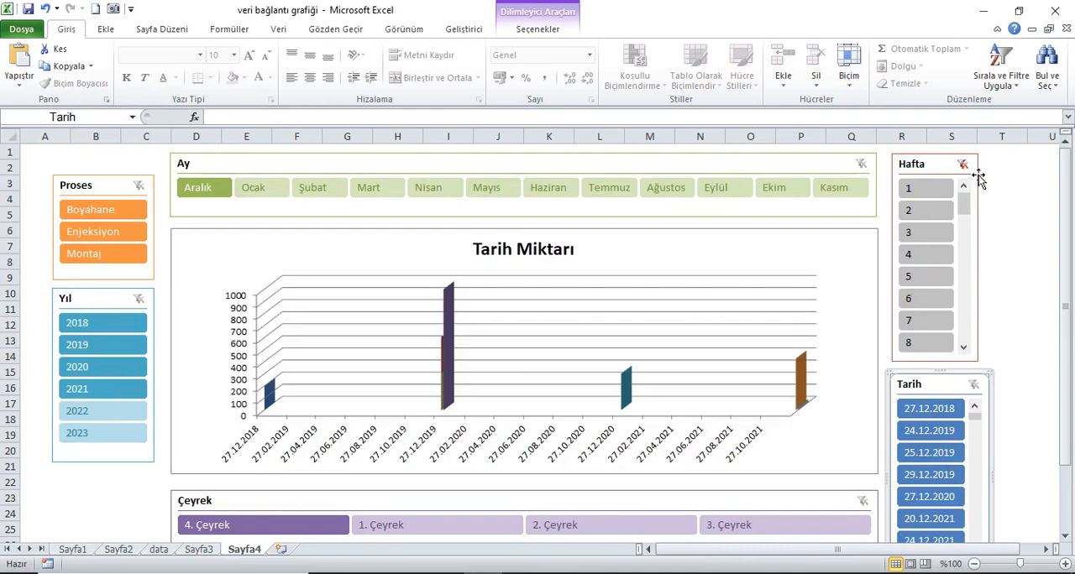
pyautogui.click(962, 164)
# Step: Test the chart by selecting 2018, 2019, 2020 and 2022 in turn in the Yıl slicer, and clear the filter
pyautogui.click(88, 325)
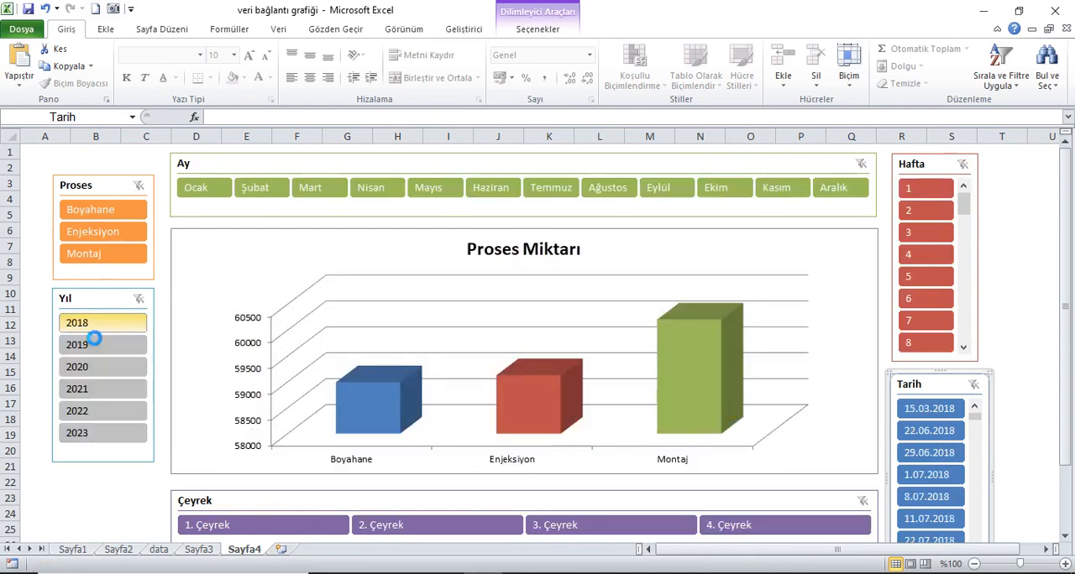
pyautogui.click(91, 351)
pyautogui.click(88, 367)
pyautogui.click(89, 411)
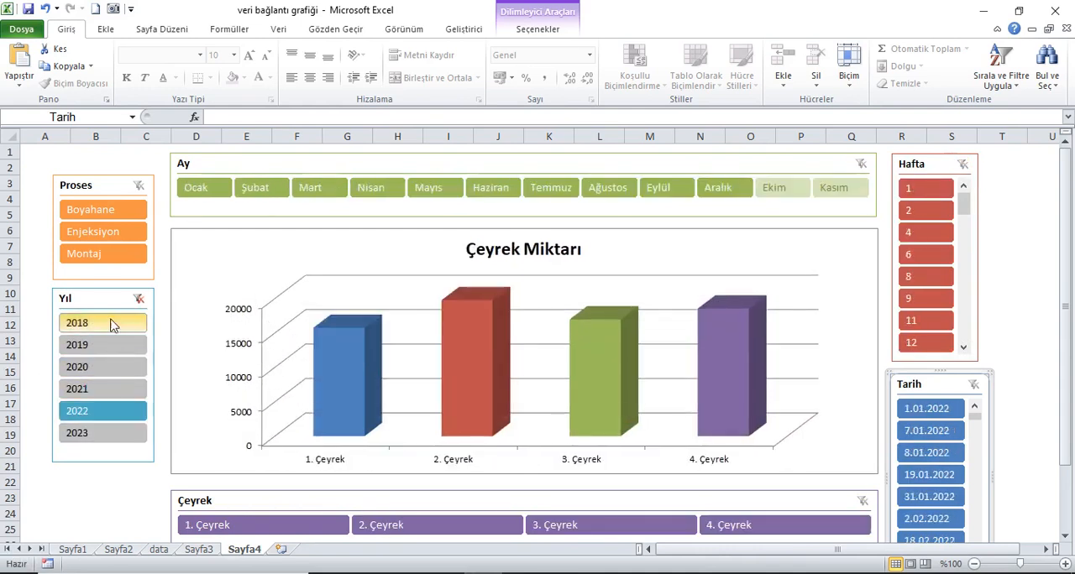
pyautogui.click(139, 298)
# Step: Test the chart with Enjeksiyon and Boyahane in the Proses slicer, clear the filter, and select cell A1
pyautogui.keyDown('ctrl'); pyautogui.click(128, 252); pyautogui.keyUp('ctrl')
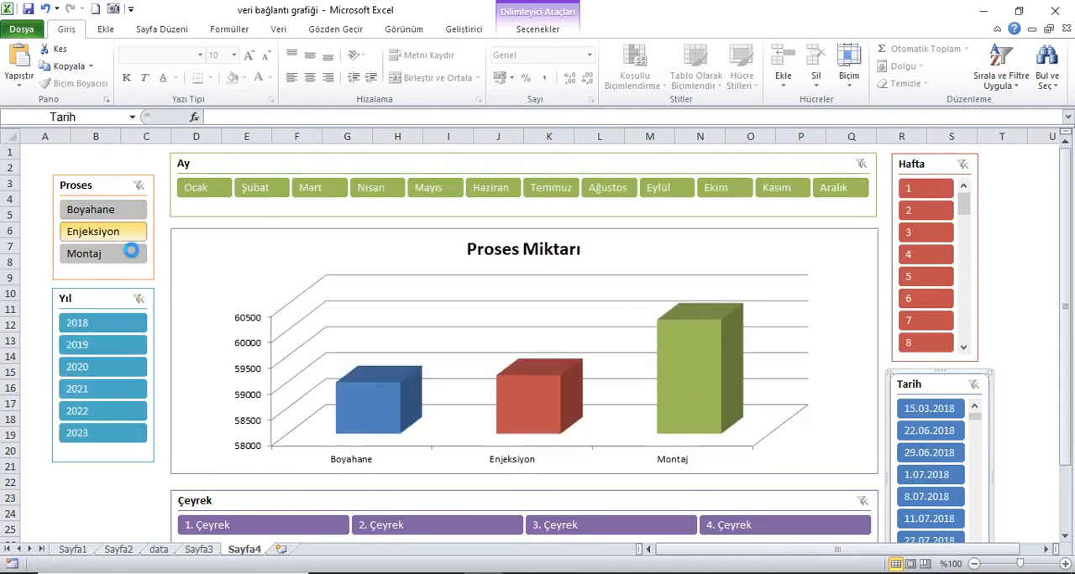
pyautogui.click(125, 212)
pyautogui.click(138, 186)
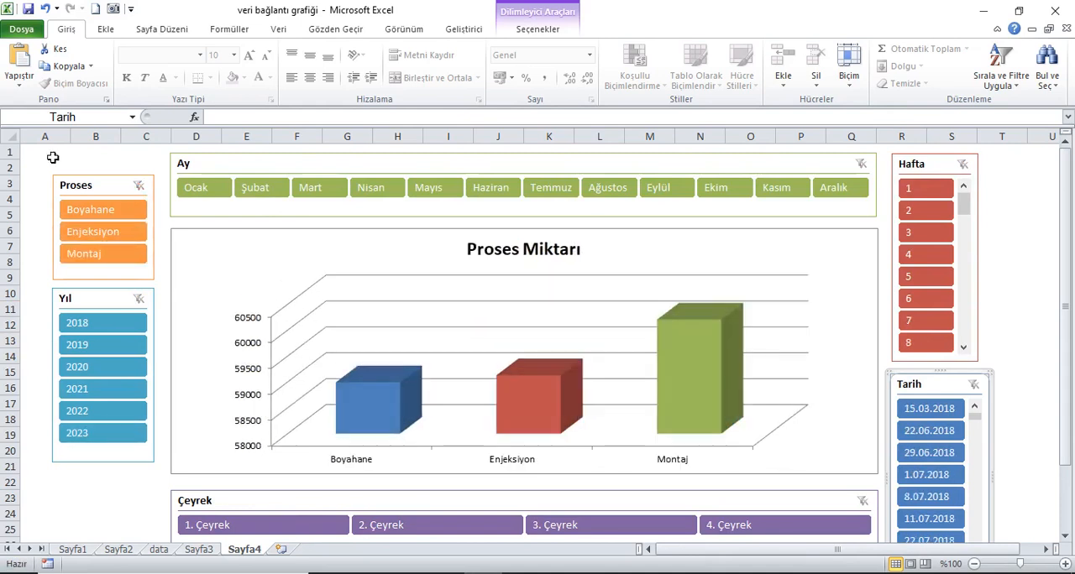
pyautogui.click(50, 154)
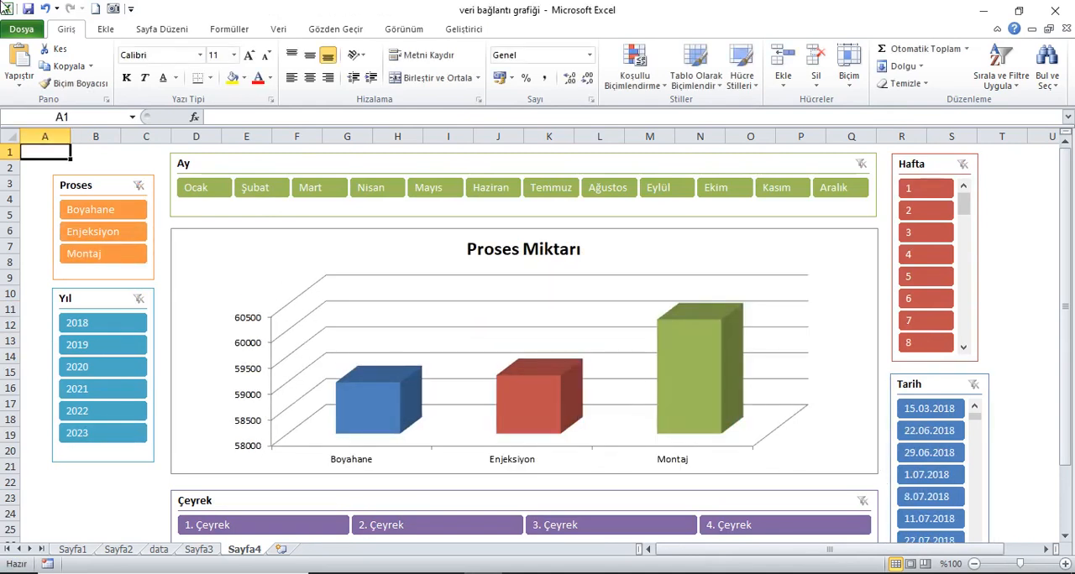